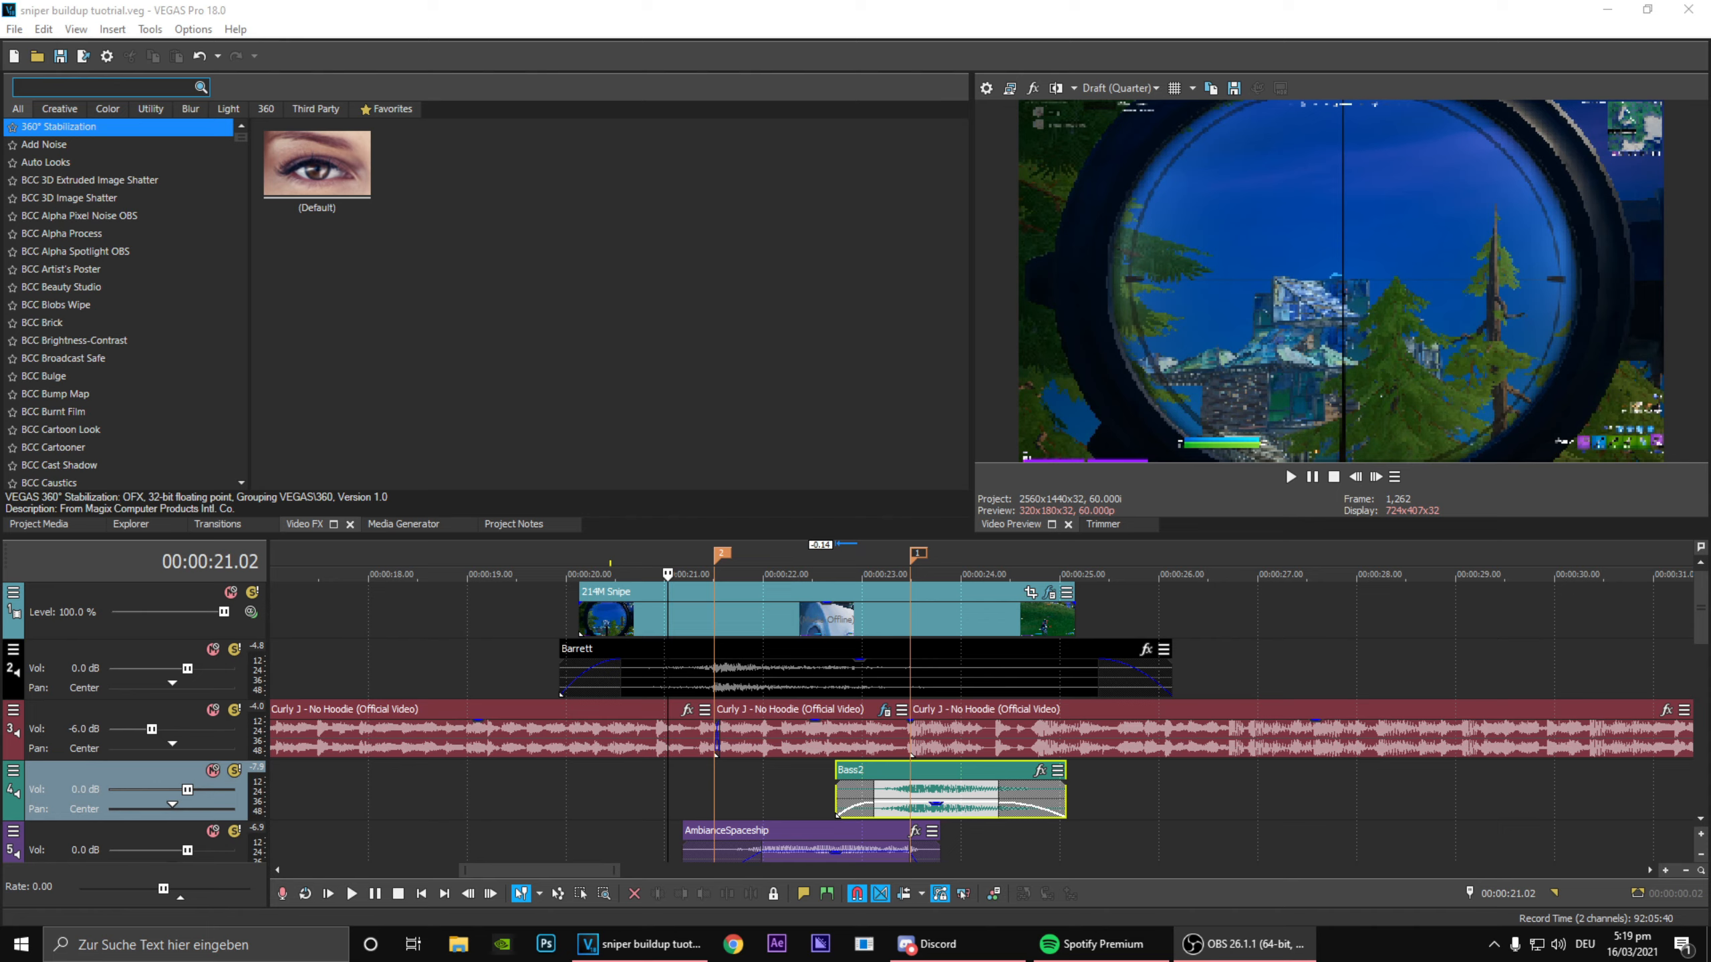
# Step: Review the 214M Snipe clip on the timeline and open its TwixtorPRO effect settings
pyautogui.click(682, 619)
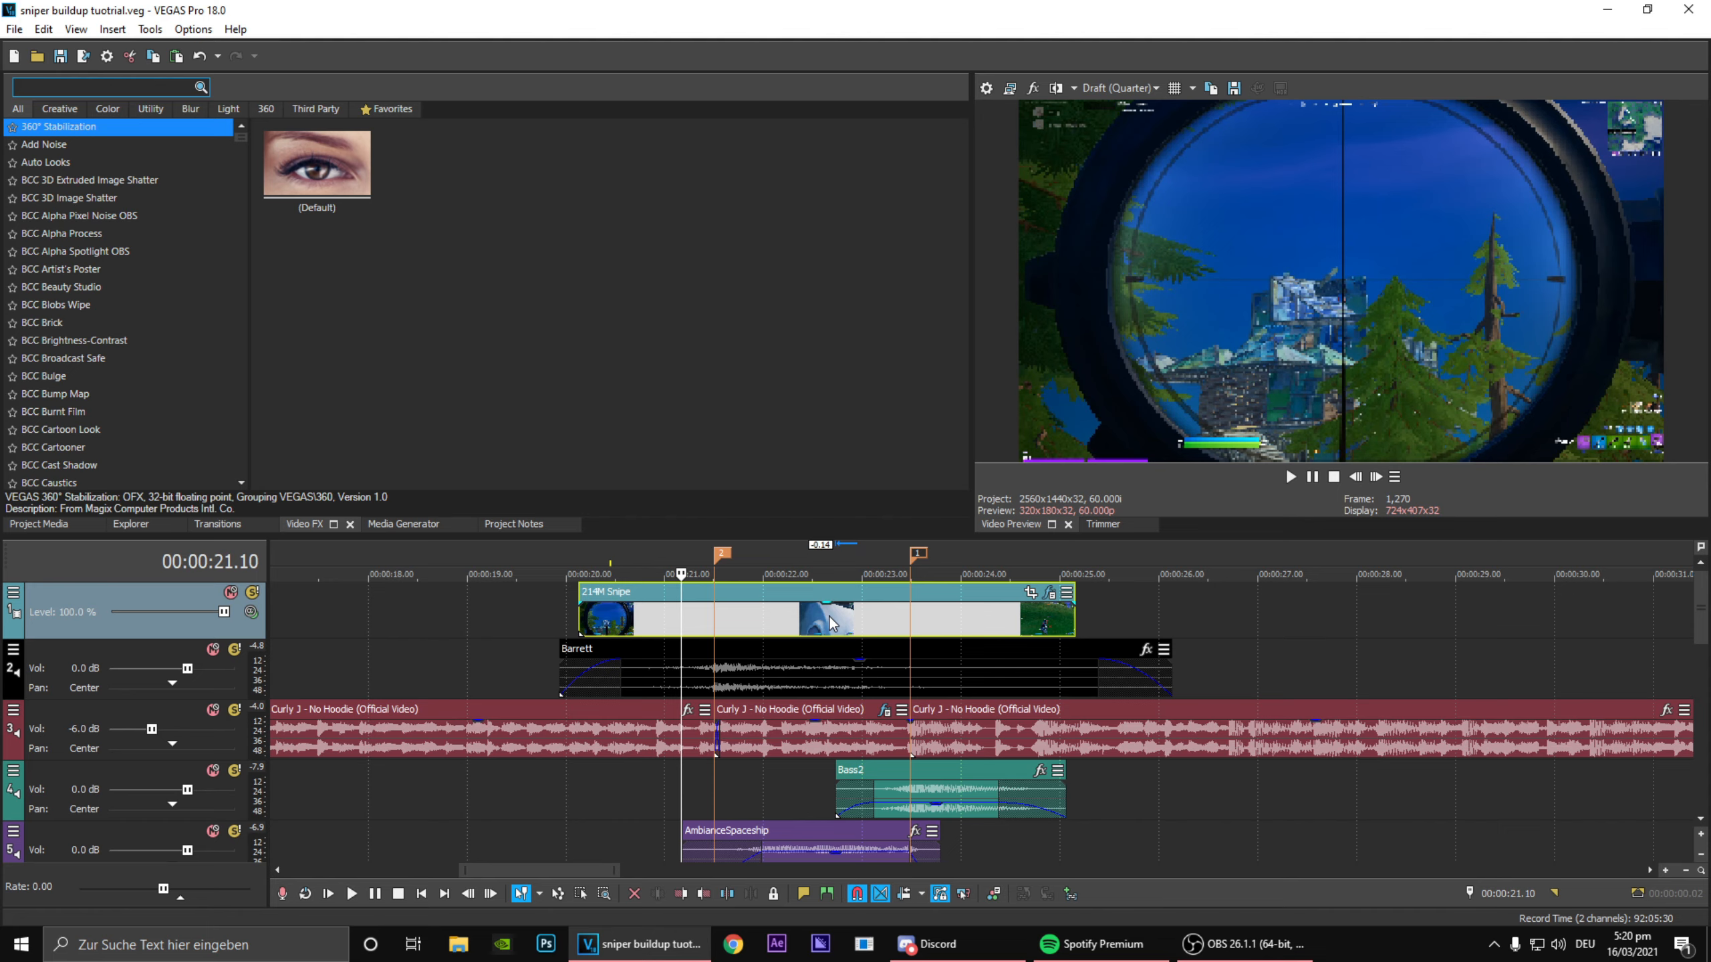
pyautogui.click(791, 563)
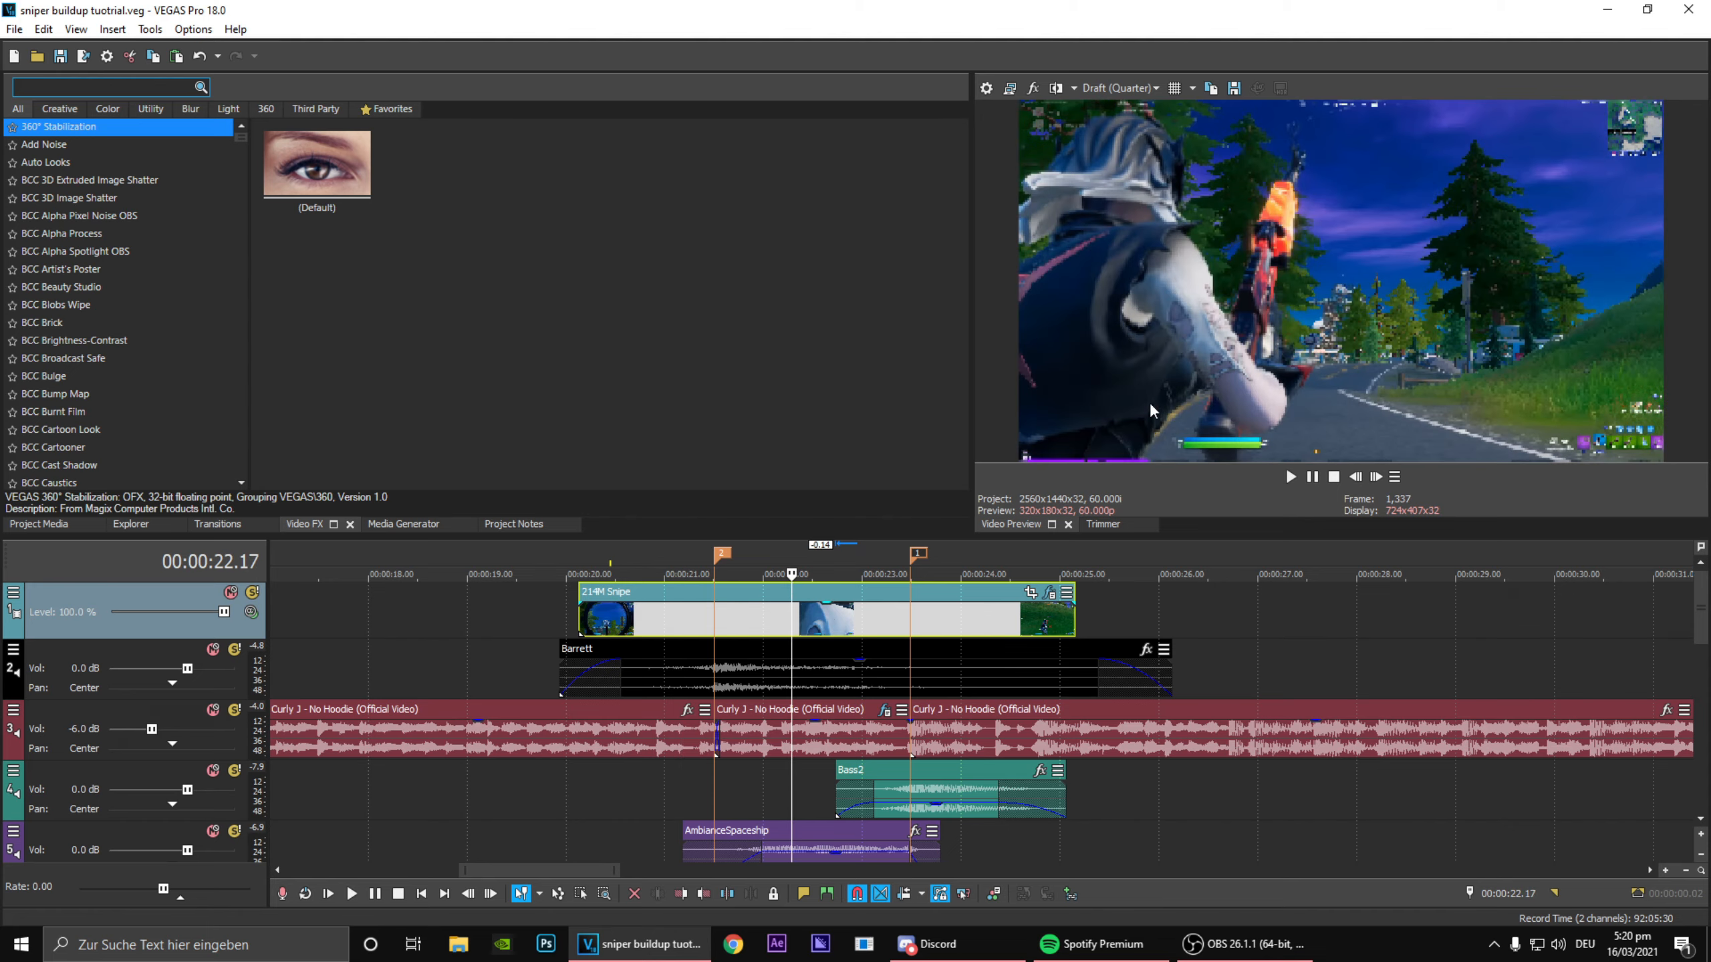
pyautogui.click(697, 558)
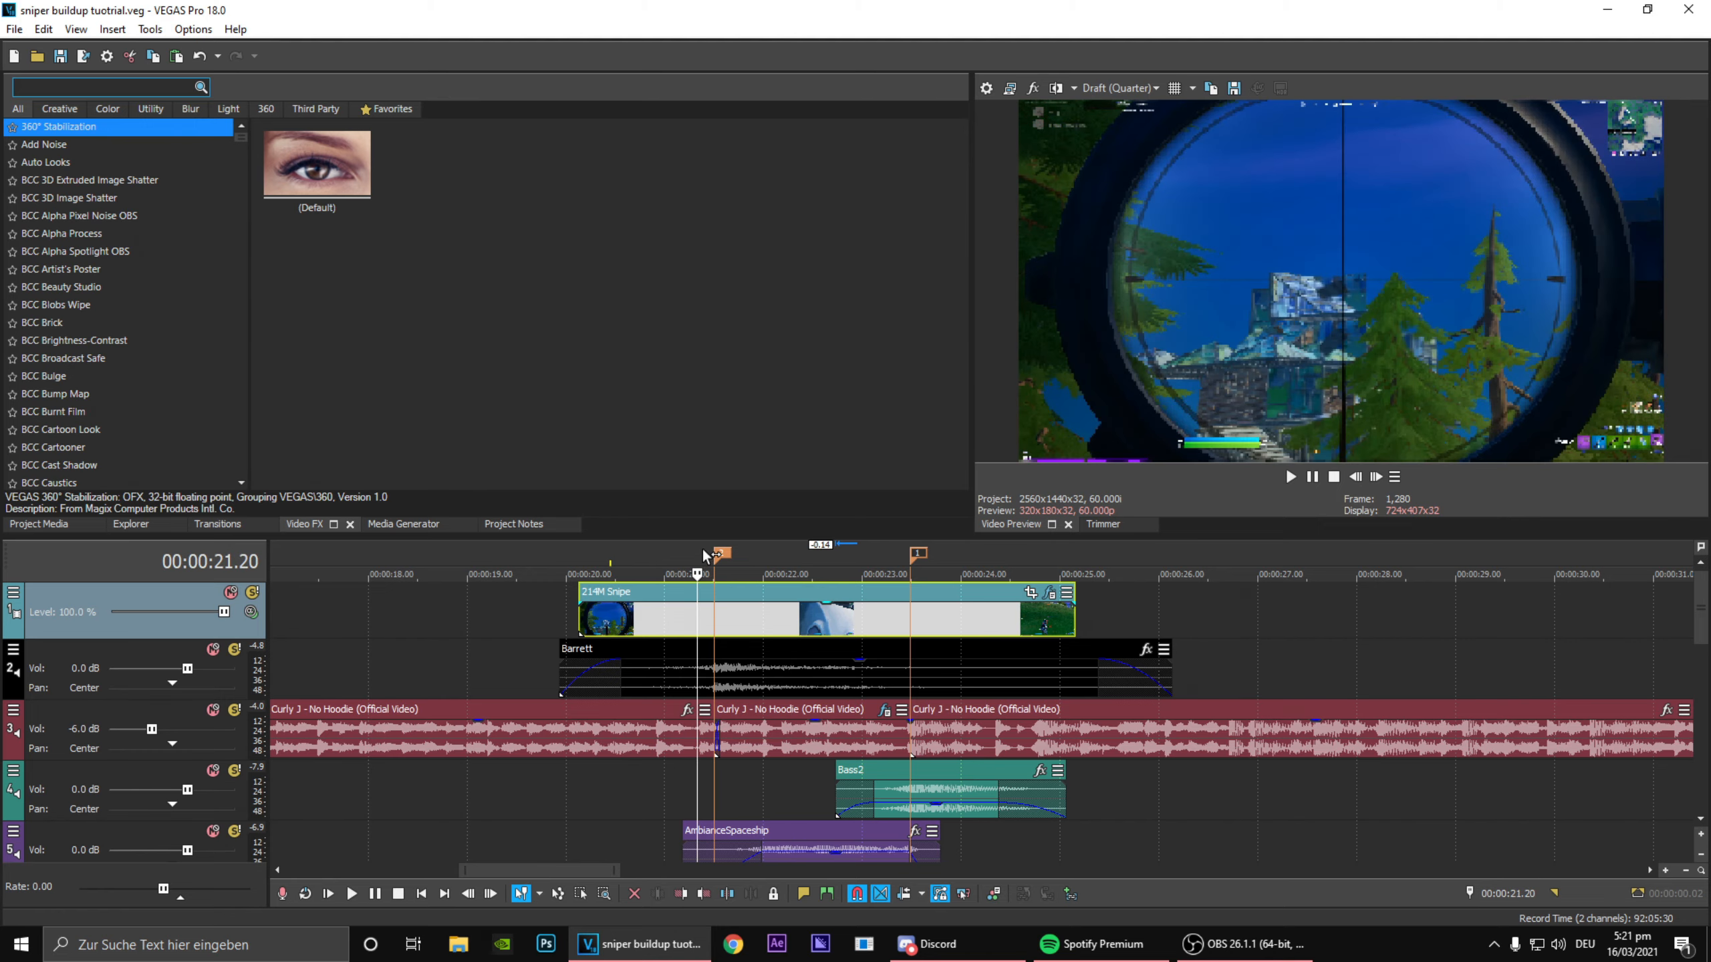
pyautogui.click(1049, 595)
pyautogui.moveTo(412, 125); pyautogui.dragTo(379, 49)
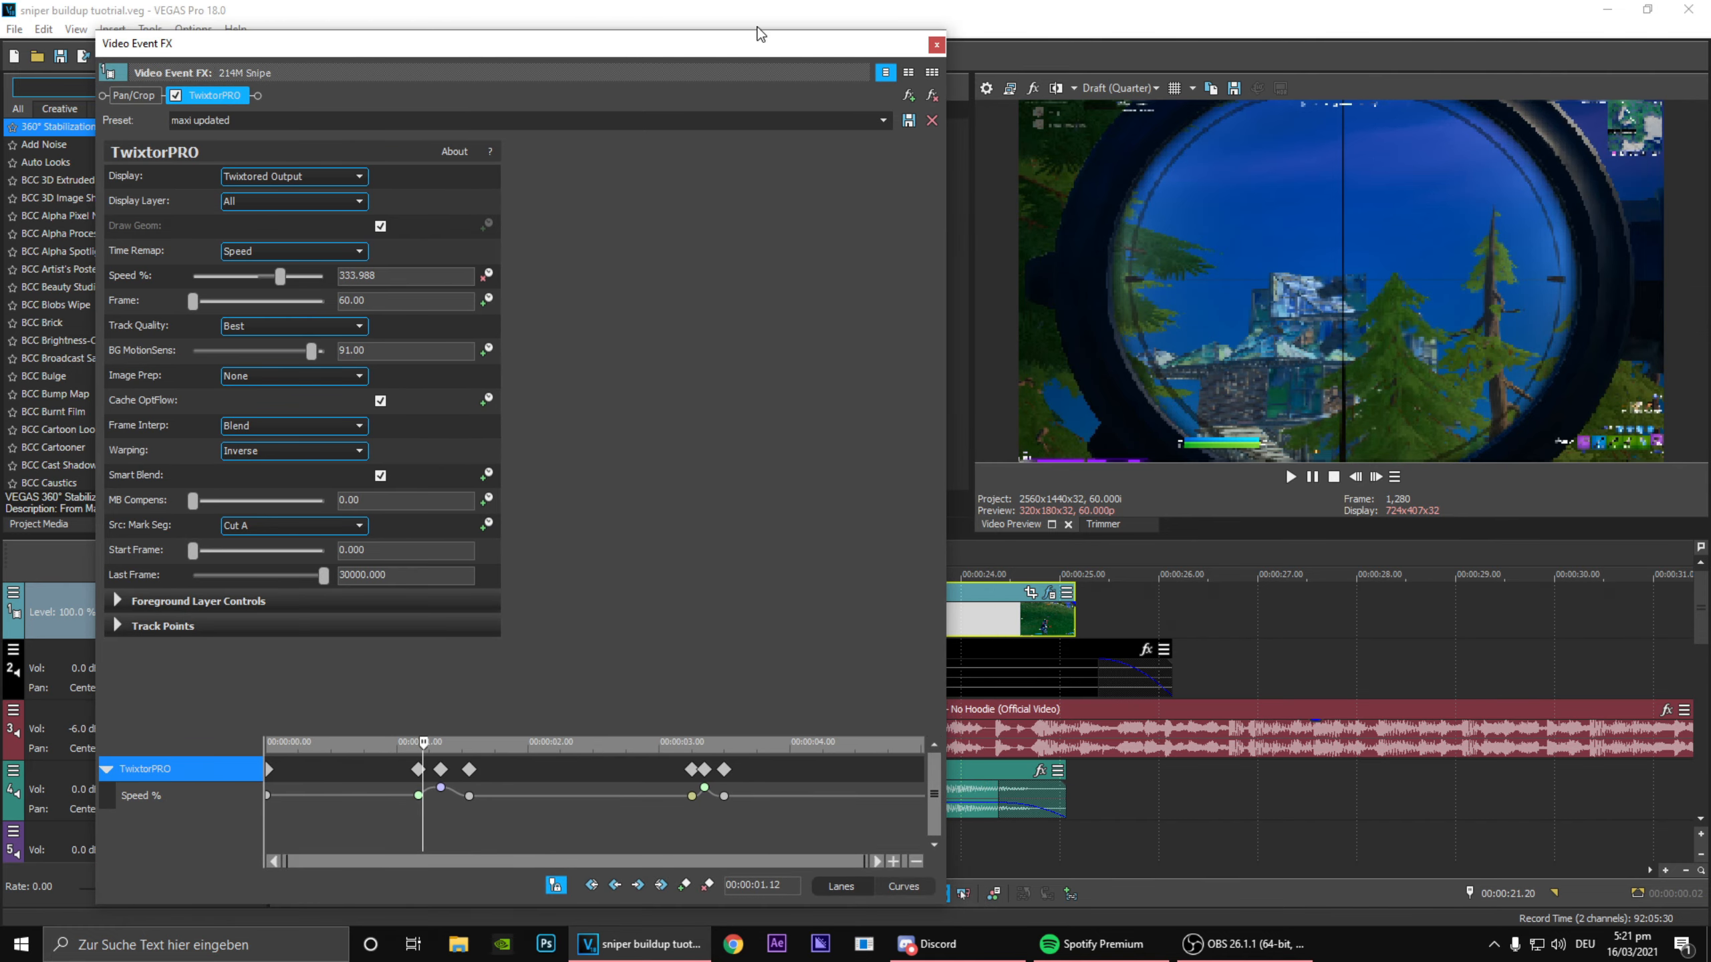
pyautogui.click(937, 45)
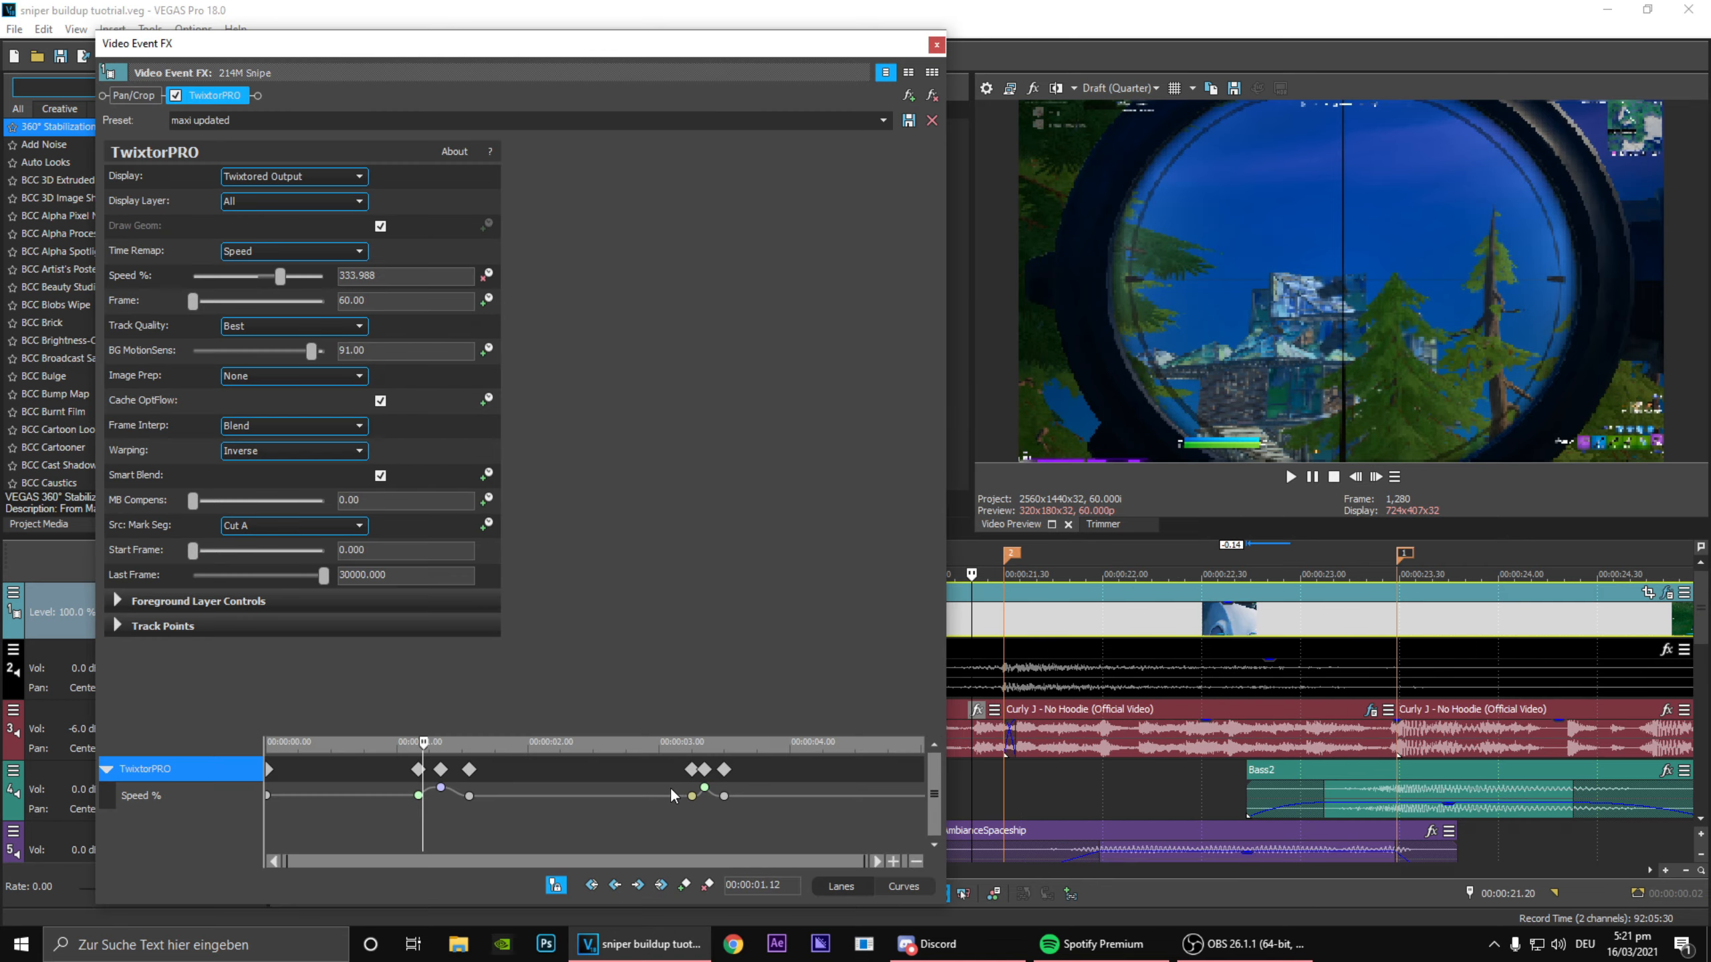
# Step: Compare the footage at the two beat markers and examine the section between them
pyautogui.click(1005, 549)
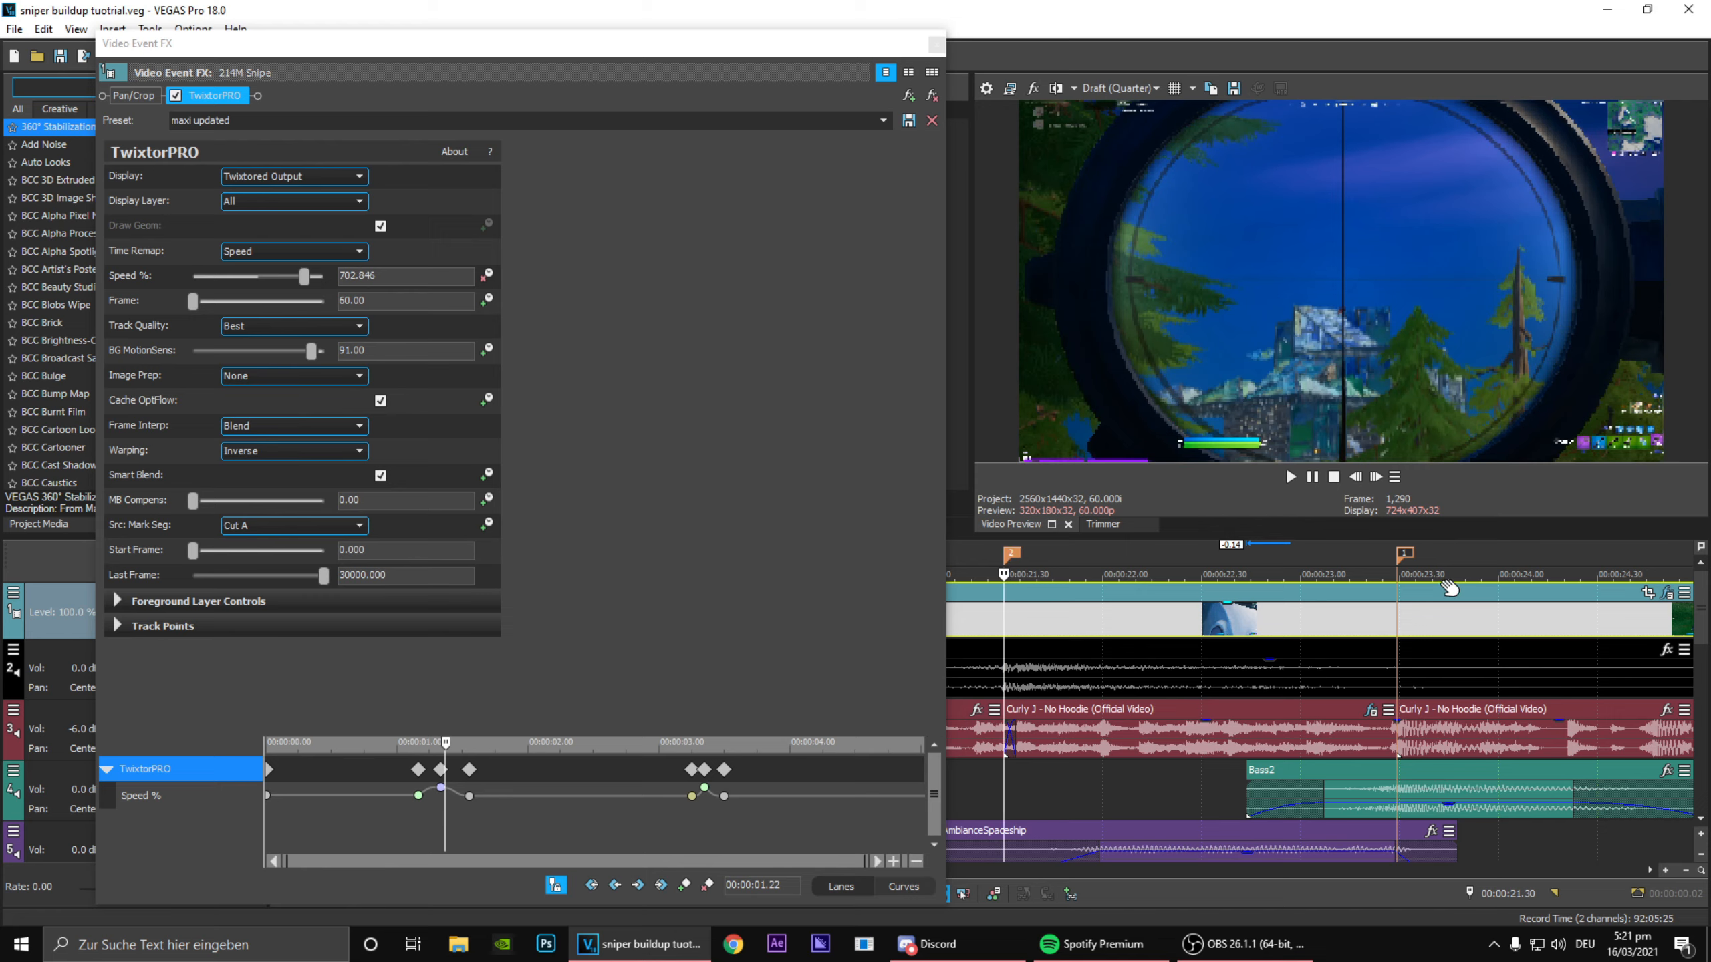
pyautogui.click(1404, 554)
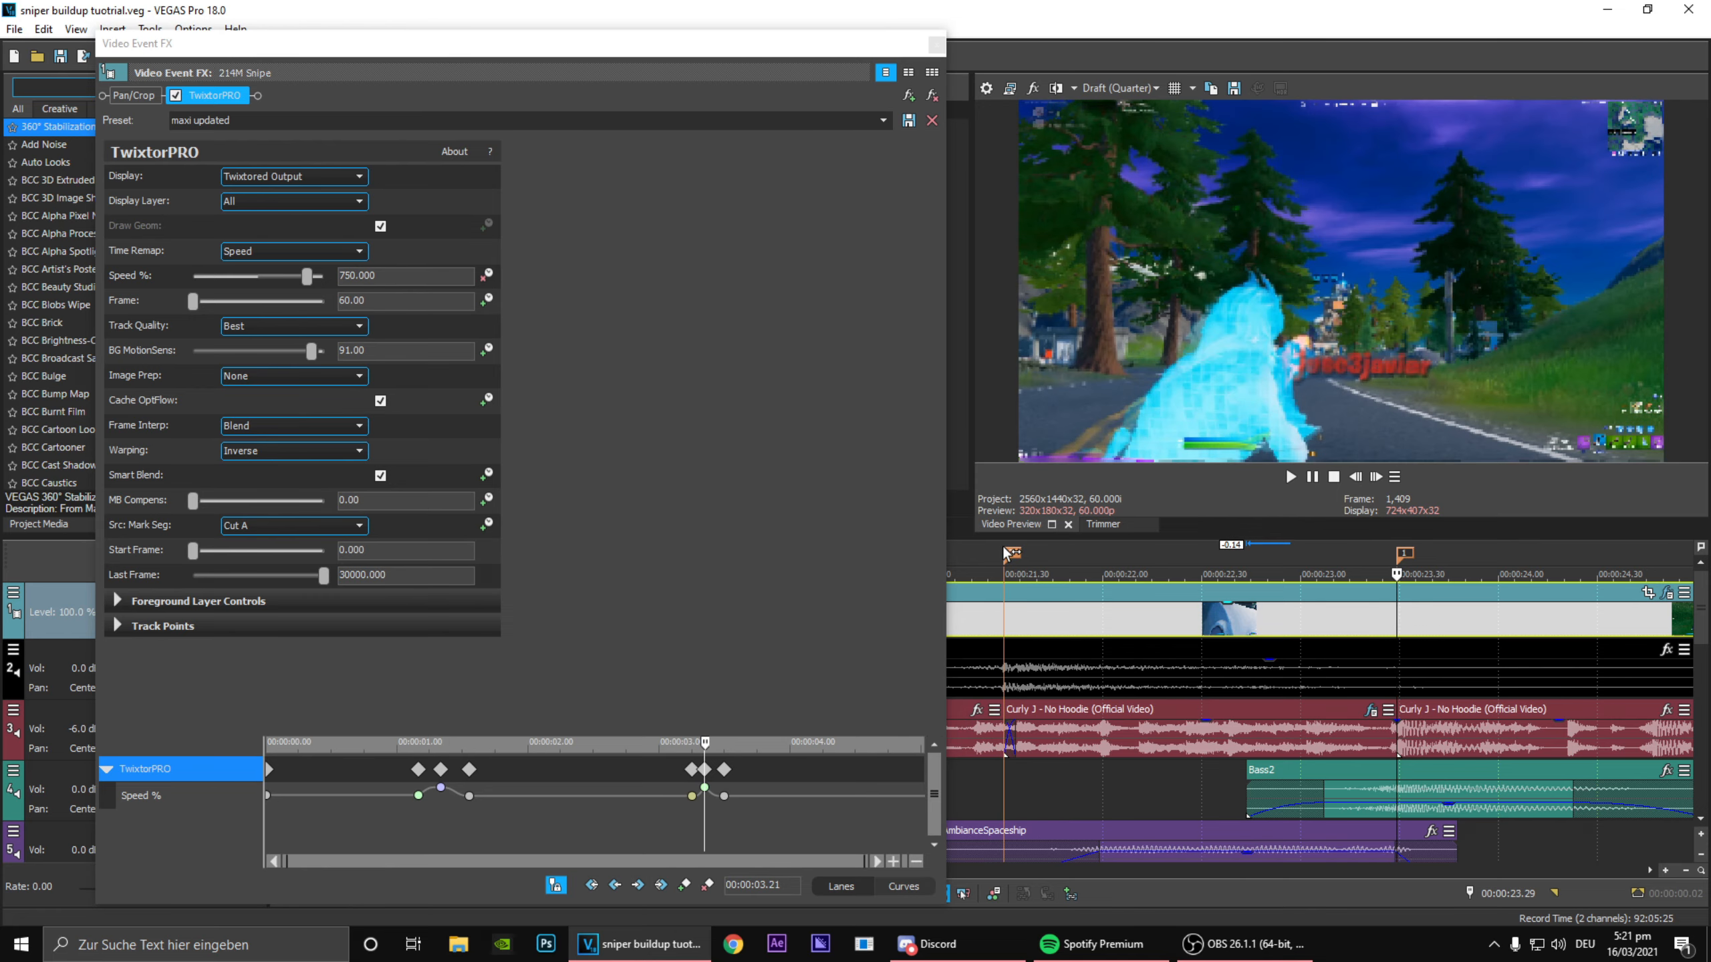
pyautogui.click(1006, 552)
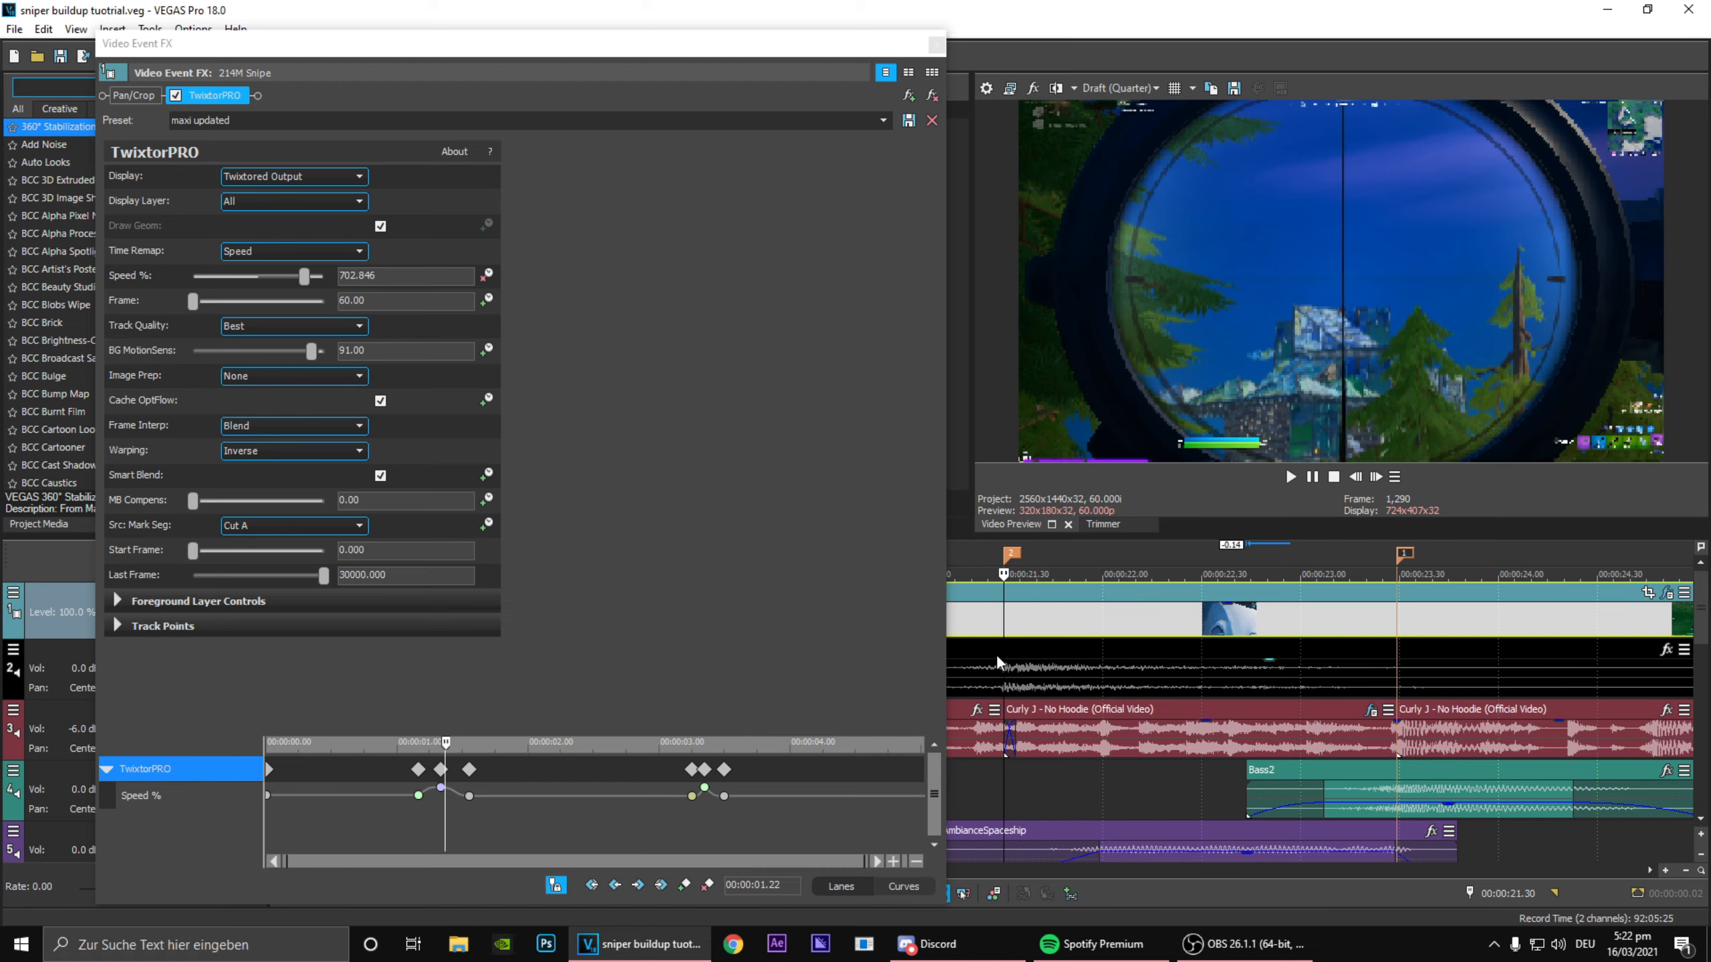
pyautogui.moveTo(1007, 550); pyautogui.dragTo(1397, 558)
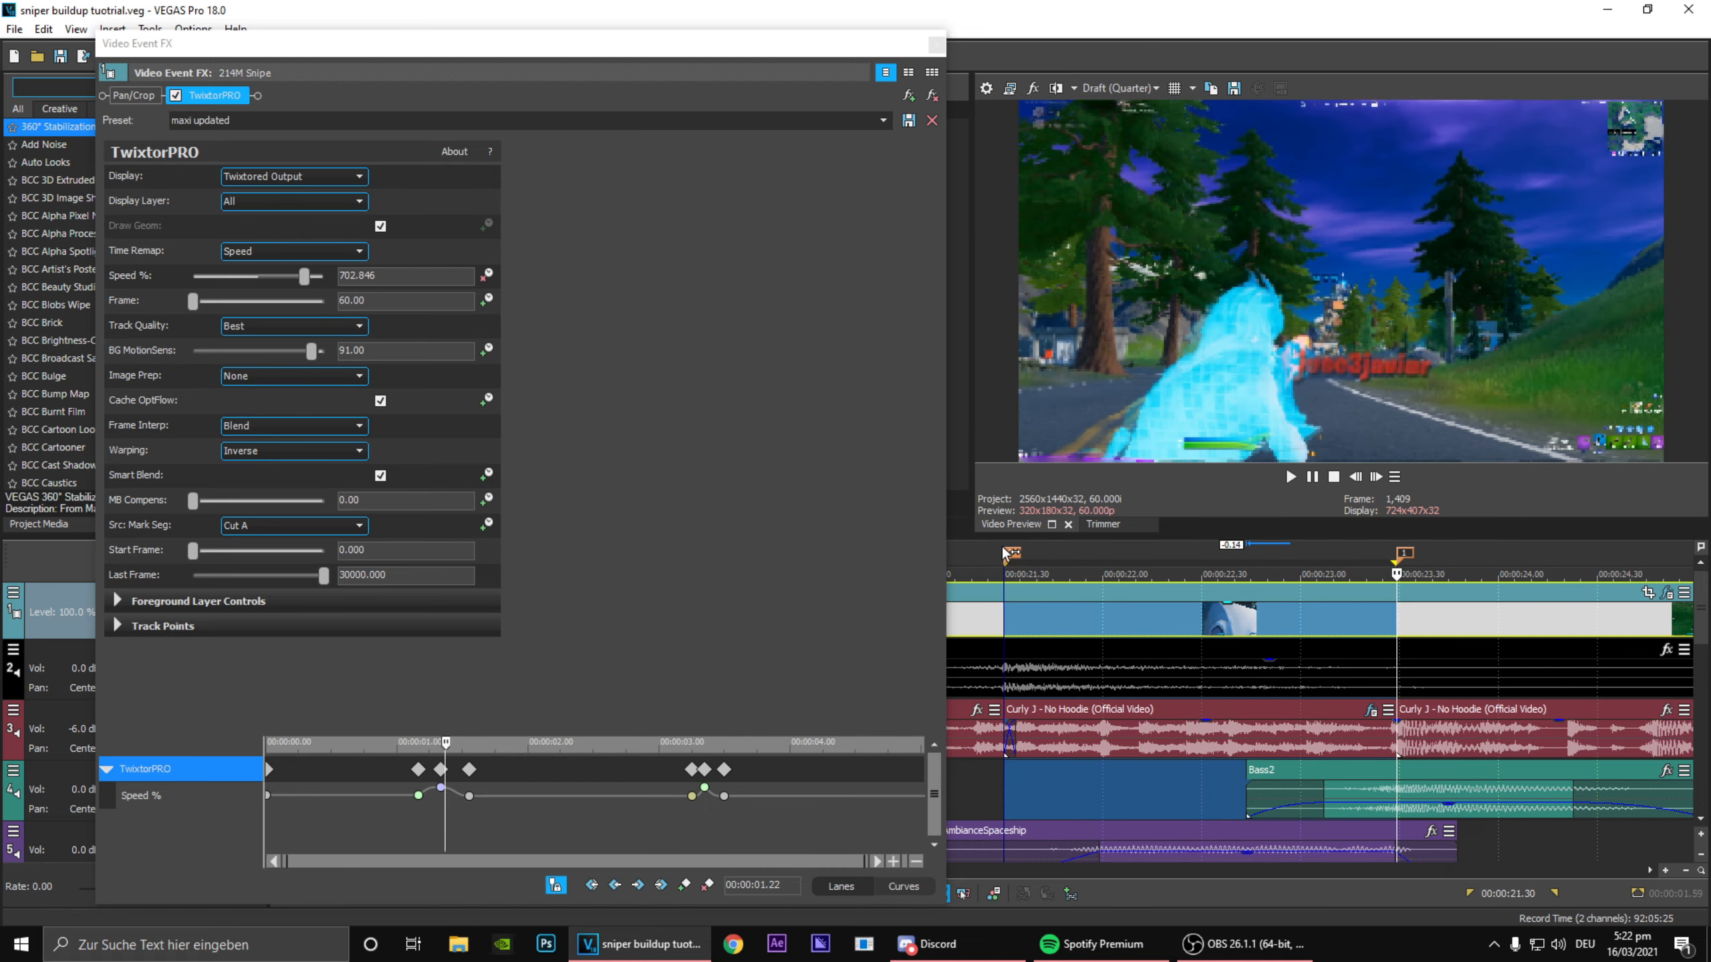
pyautogui.click(1117, 545)
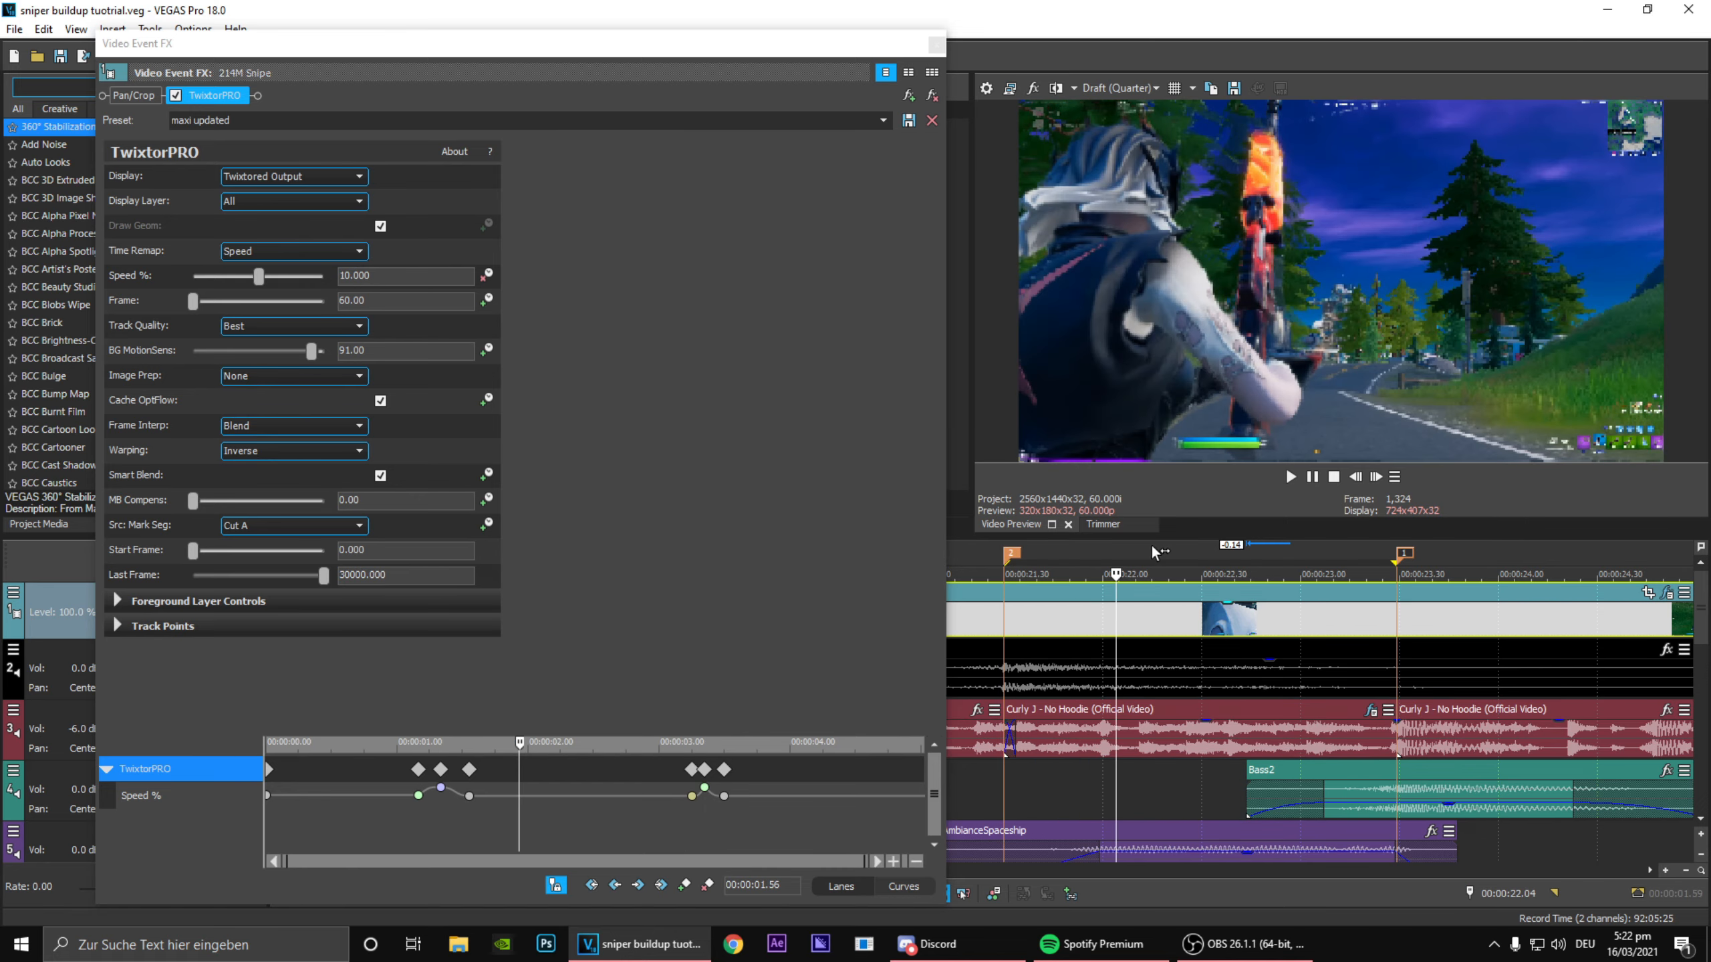
pyautogui.click(1152, 547)
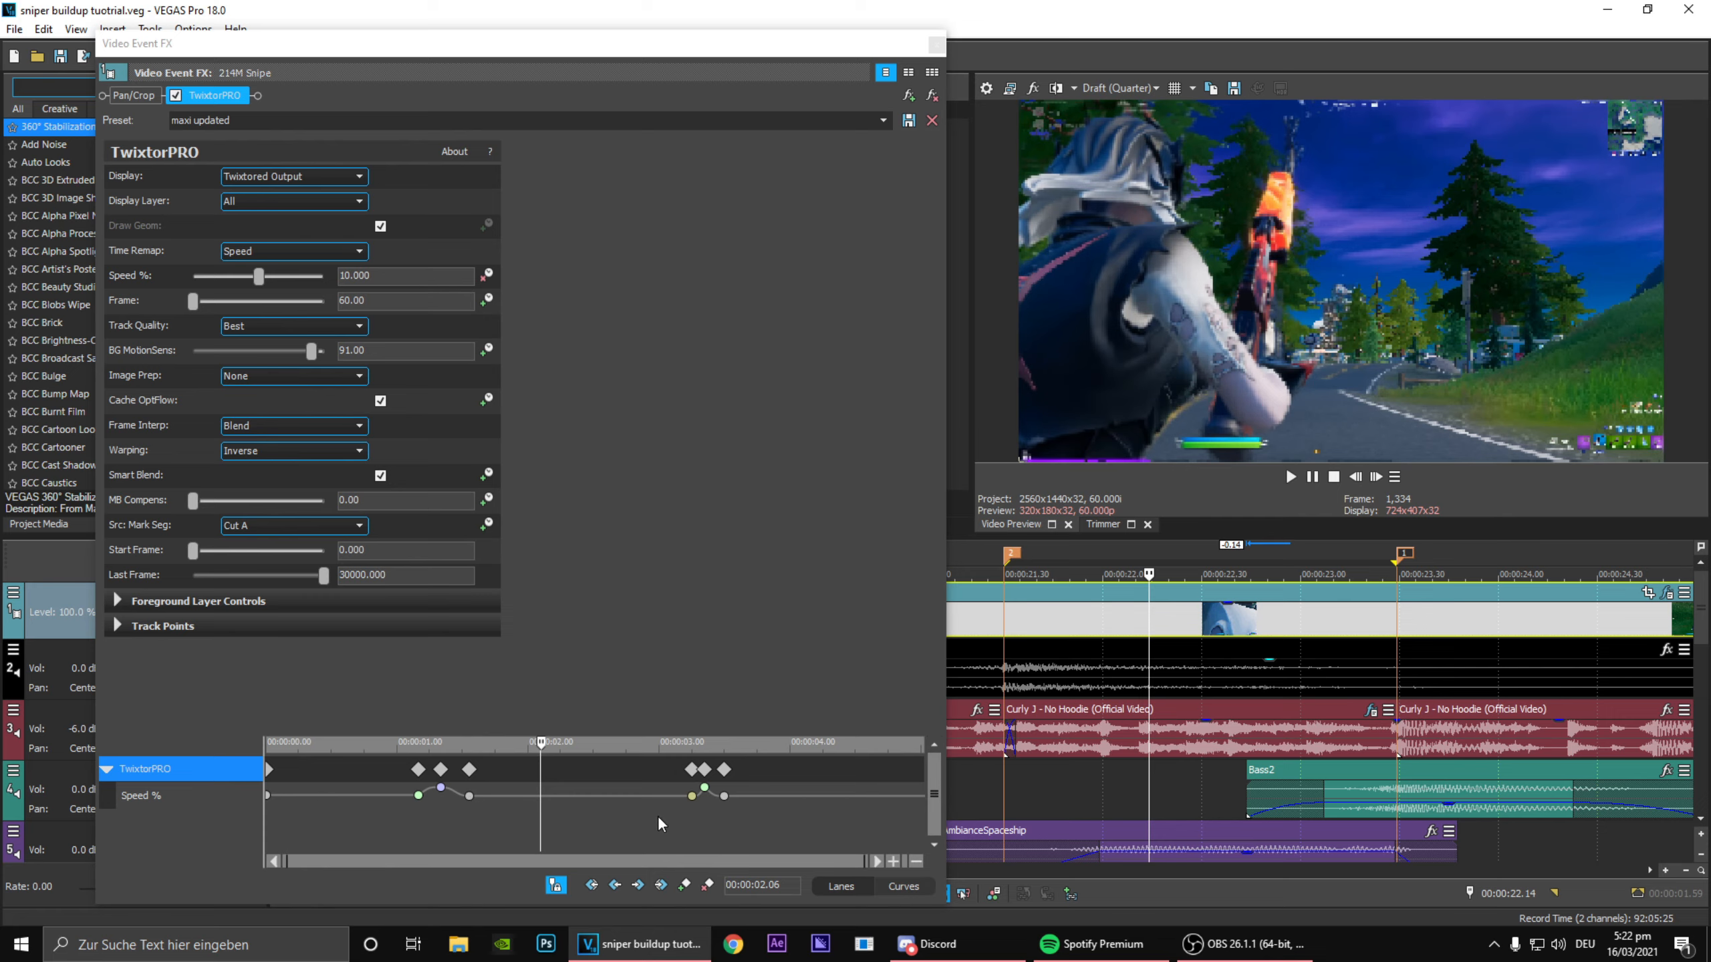
# Step: Examine the first group of TwixtorPRO Speed keyframes and play the slow section that follows
pyautogui.click(441, 801)
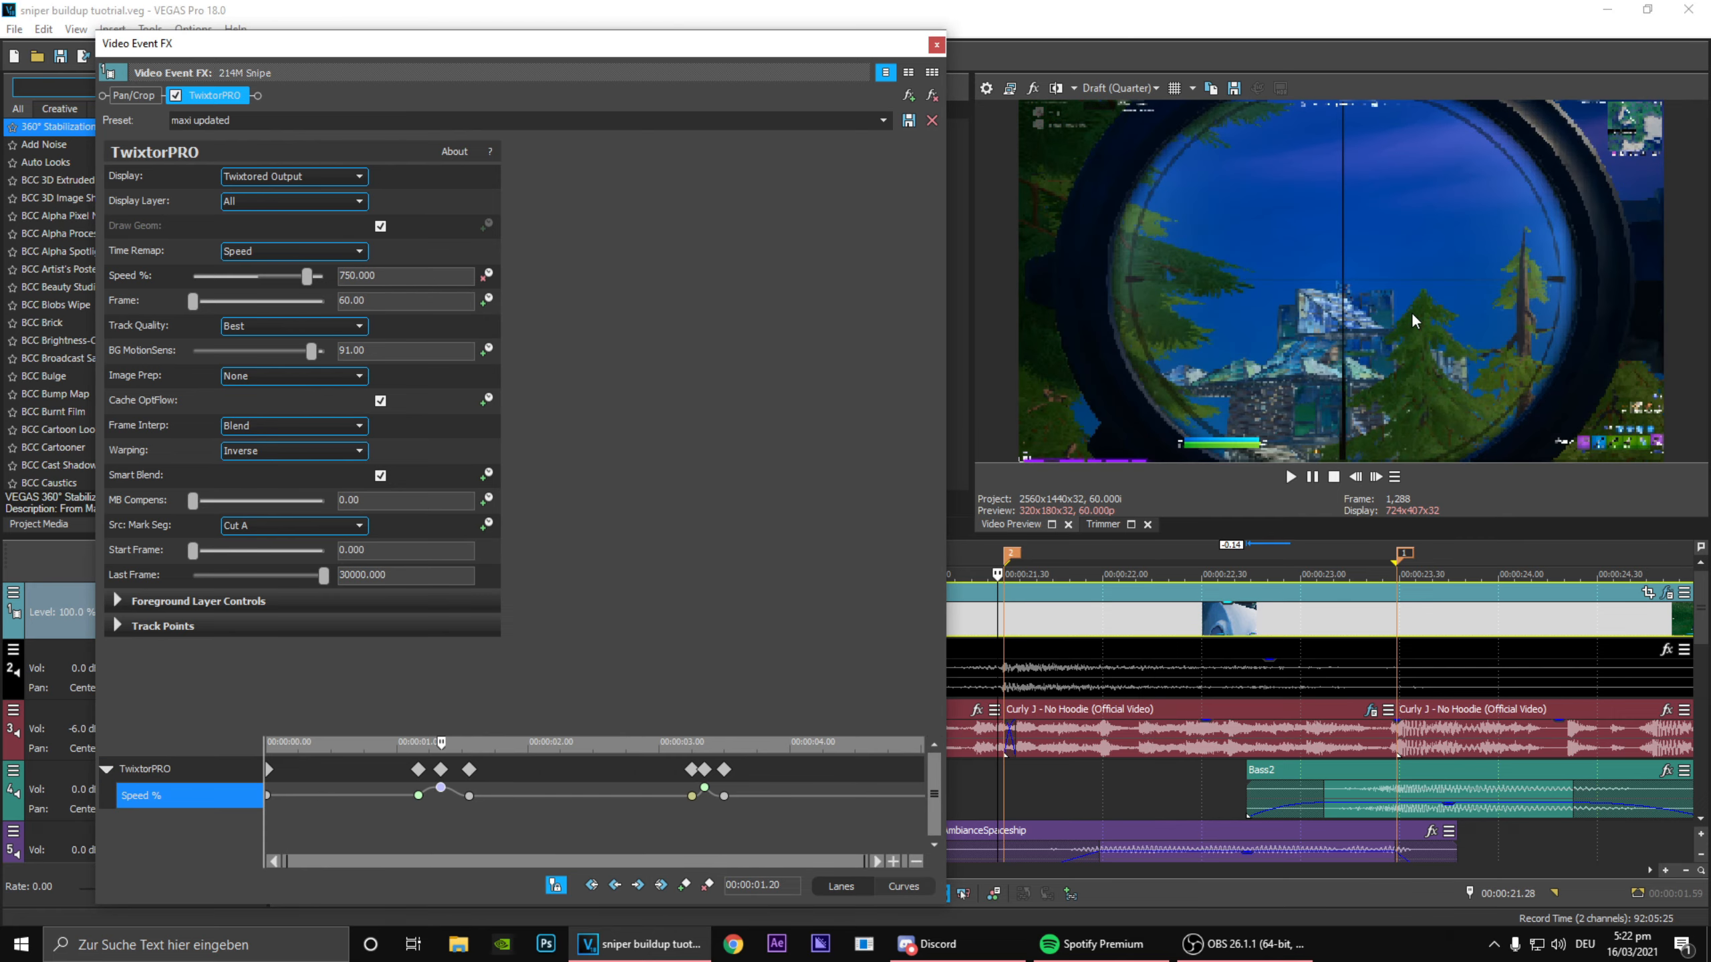
pyautogui.click(418, 796)
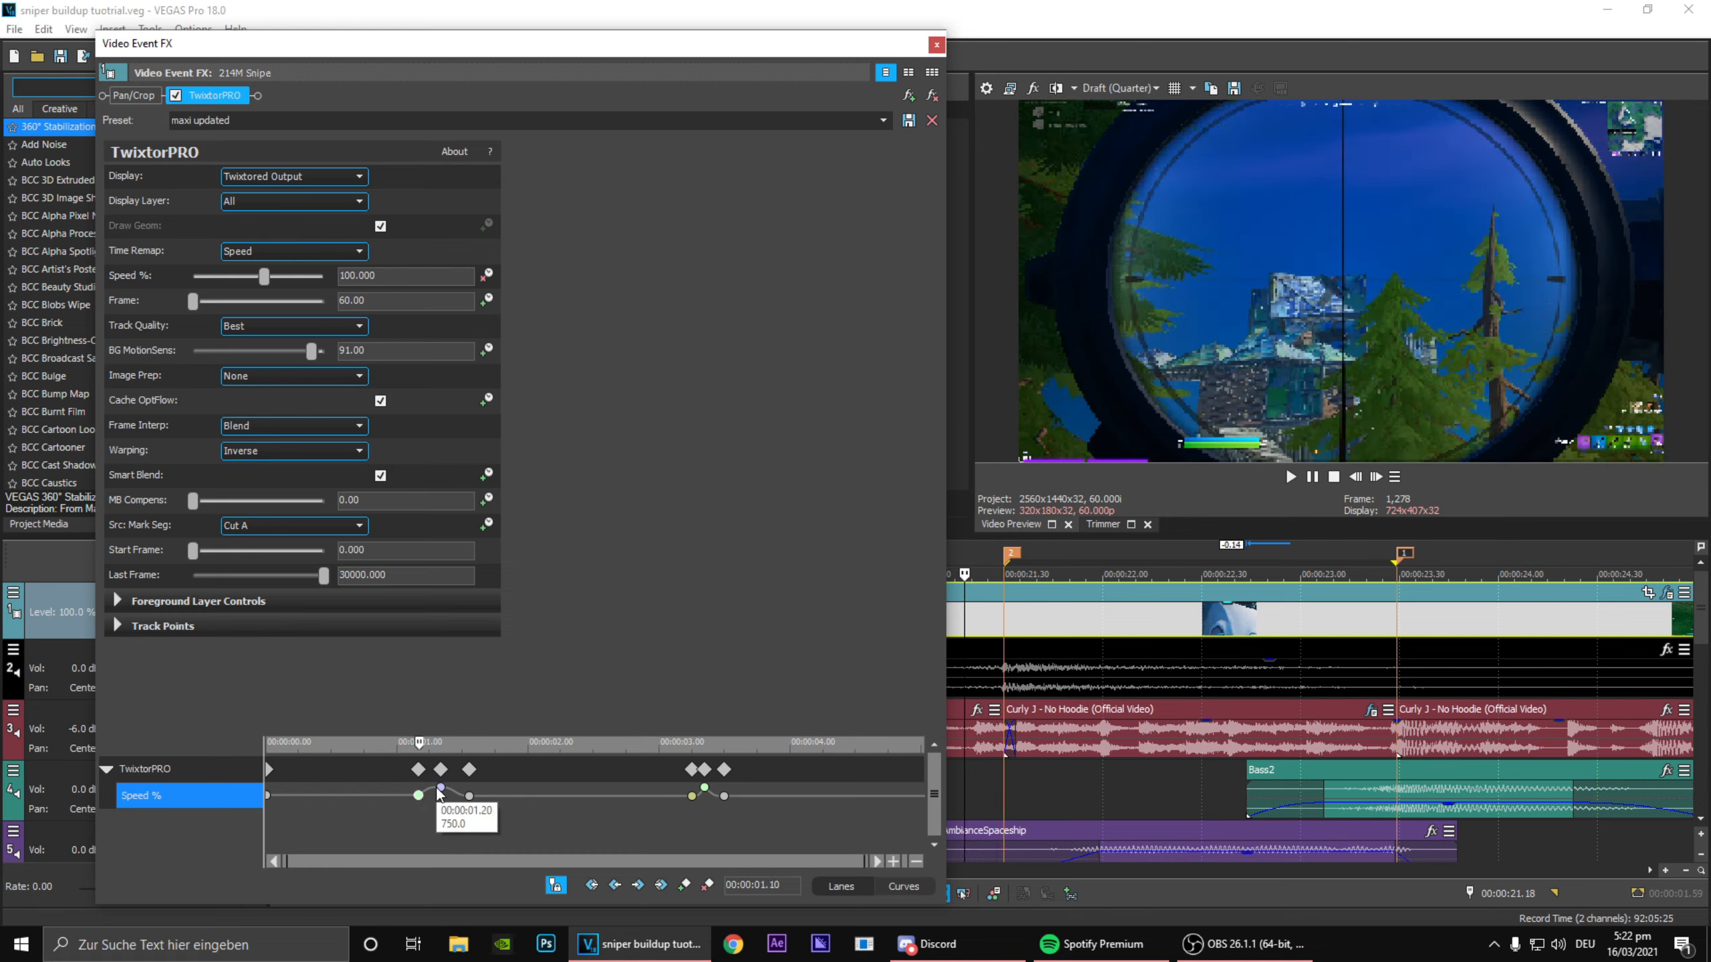
pyautogui.click(502, 795)
pyautogui.moveTo(503, 792); pyautogui.dragTo(609, 818)
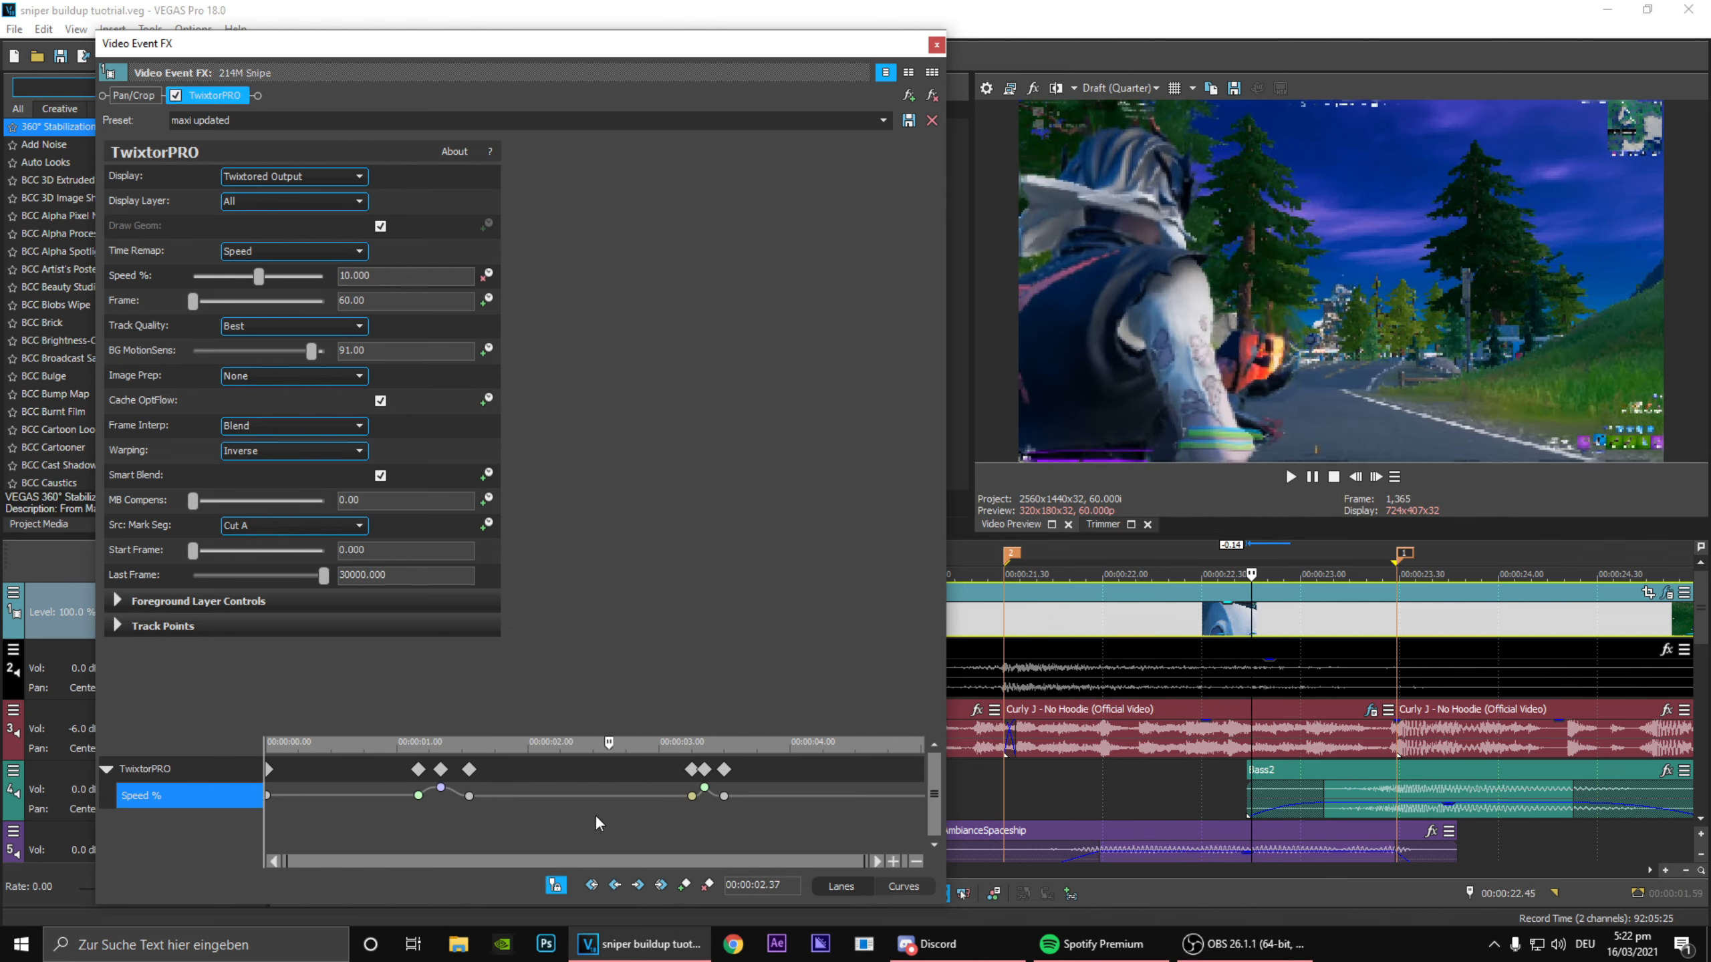
pyautogui.press('space')
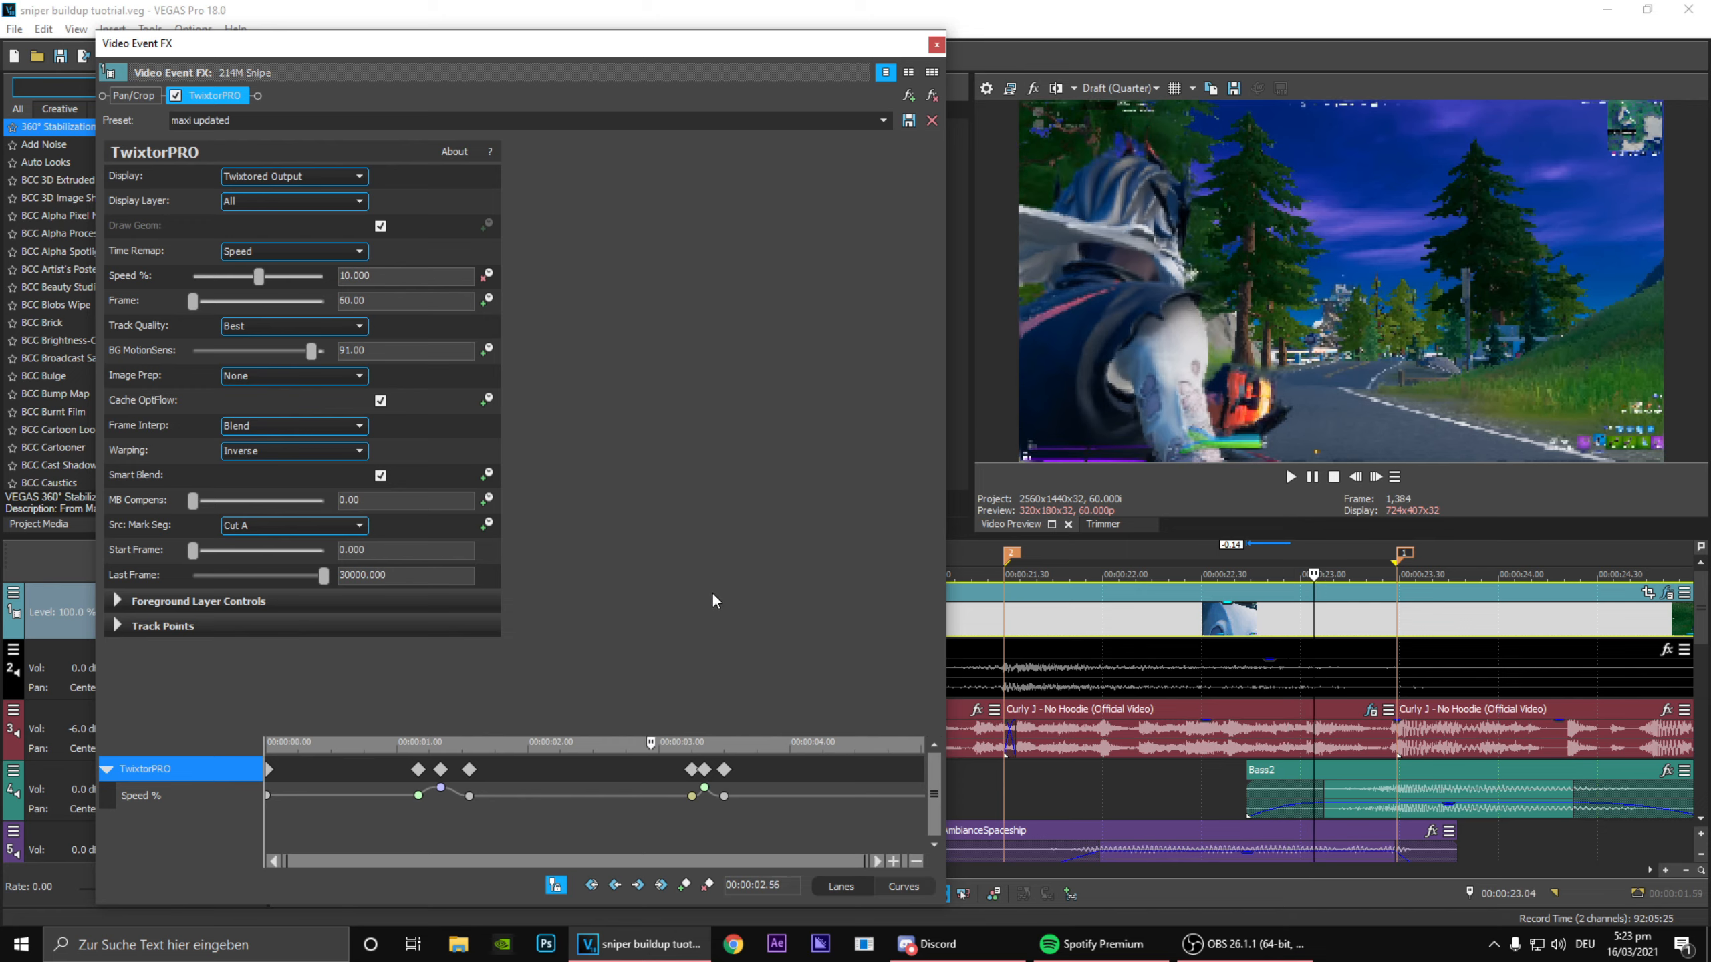
# Step: Go frame by frame through the footage before the second marker and inspect the Speed keyframes leading up to it
pyautogui.click(676, 741)
pyautogui.click(1394, 558)
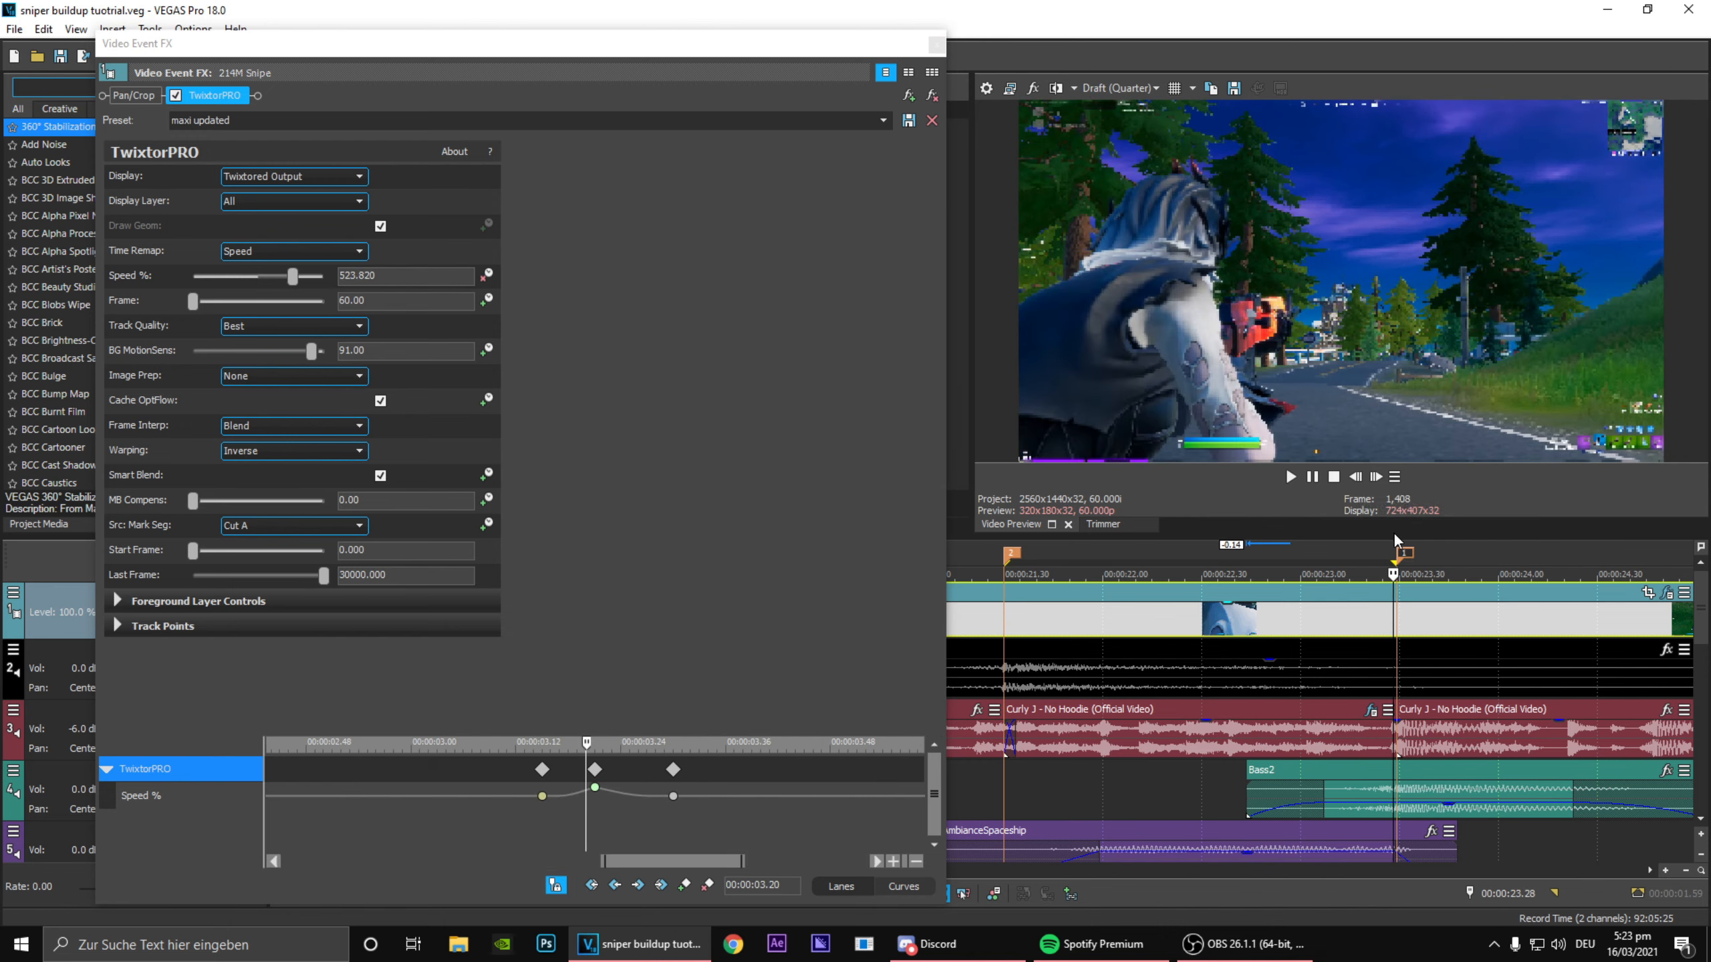
pyautogui.click(1361, 479)
pyautogui.click(1358, 479)
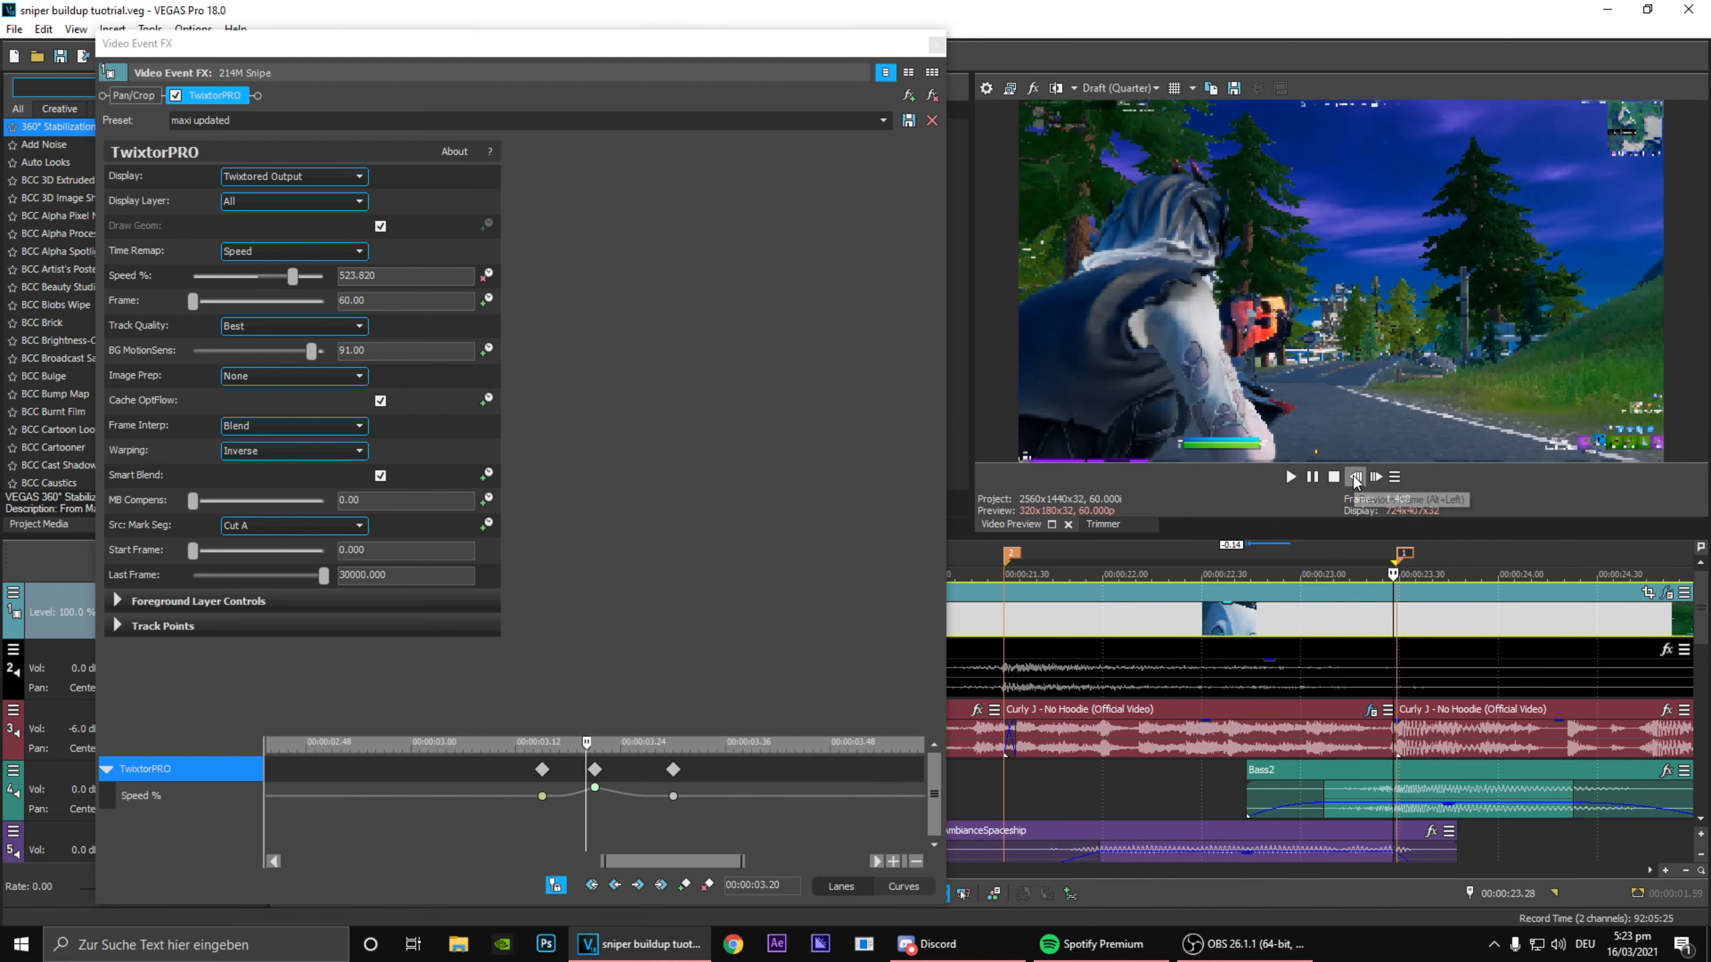
pyautogui.click(1357, 480)
pyautogui.click(1357, 479)
pyautogui.click(1356, 480)
pyautogui.click(1356, 480)
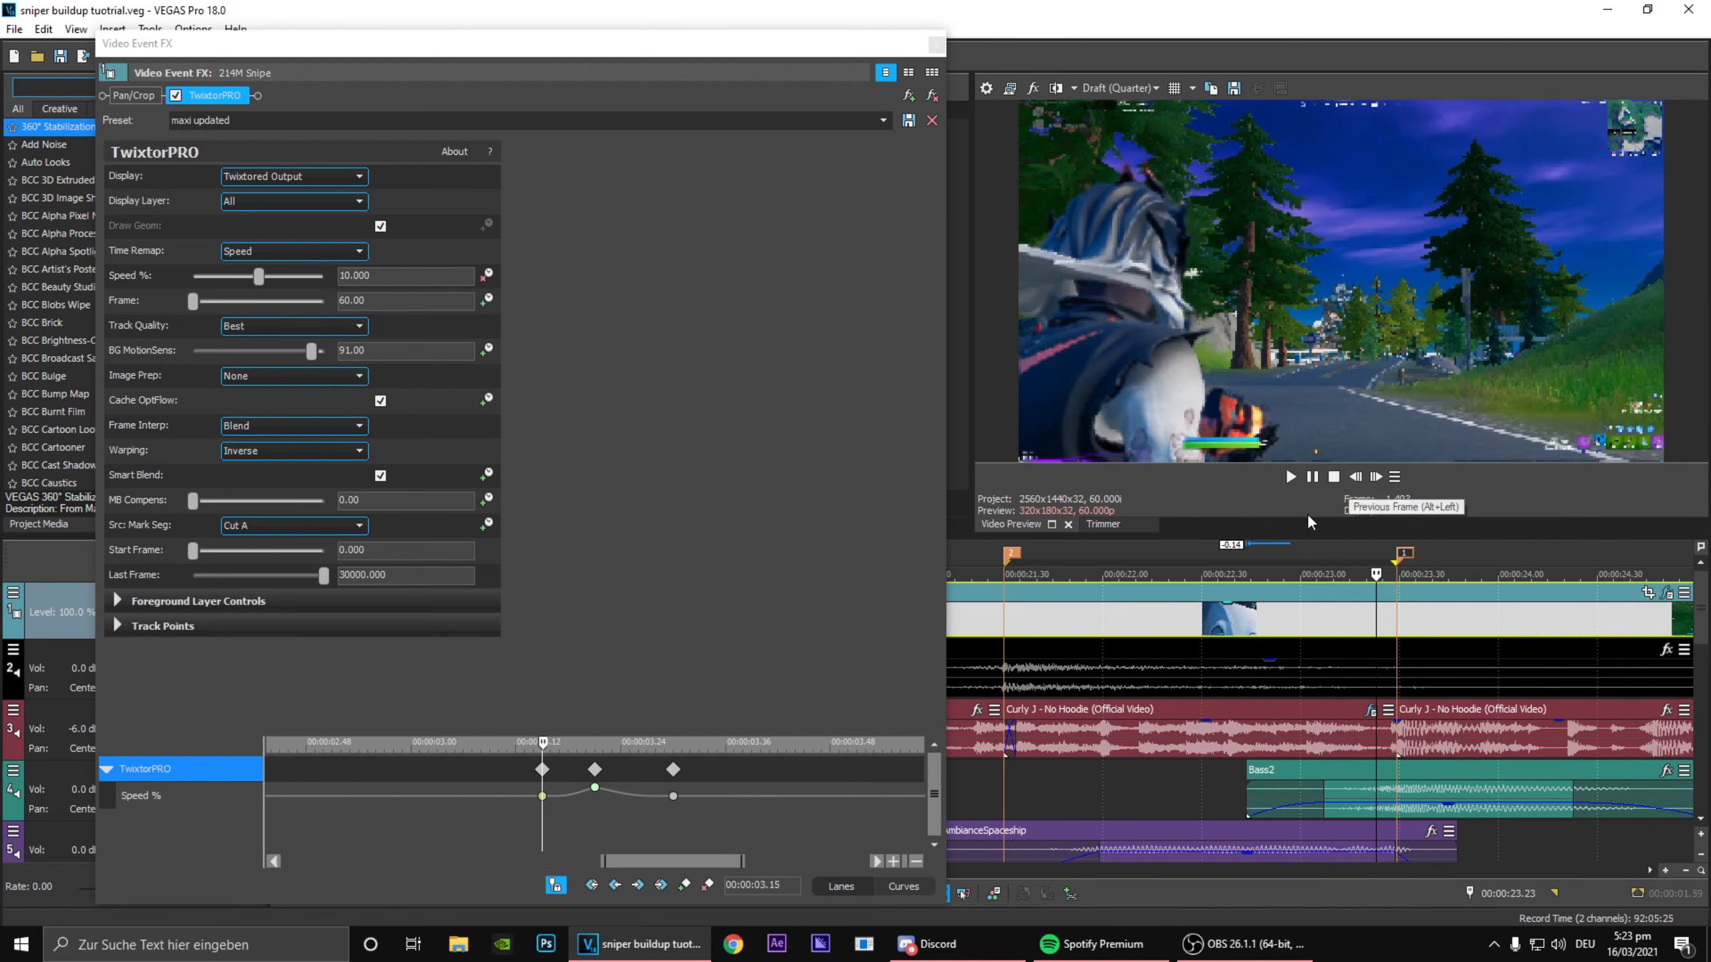
pyautogui.click(545, 807)
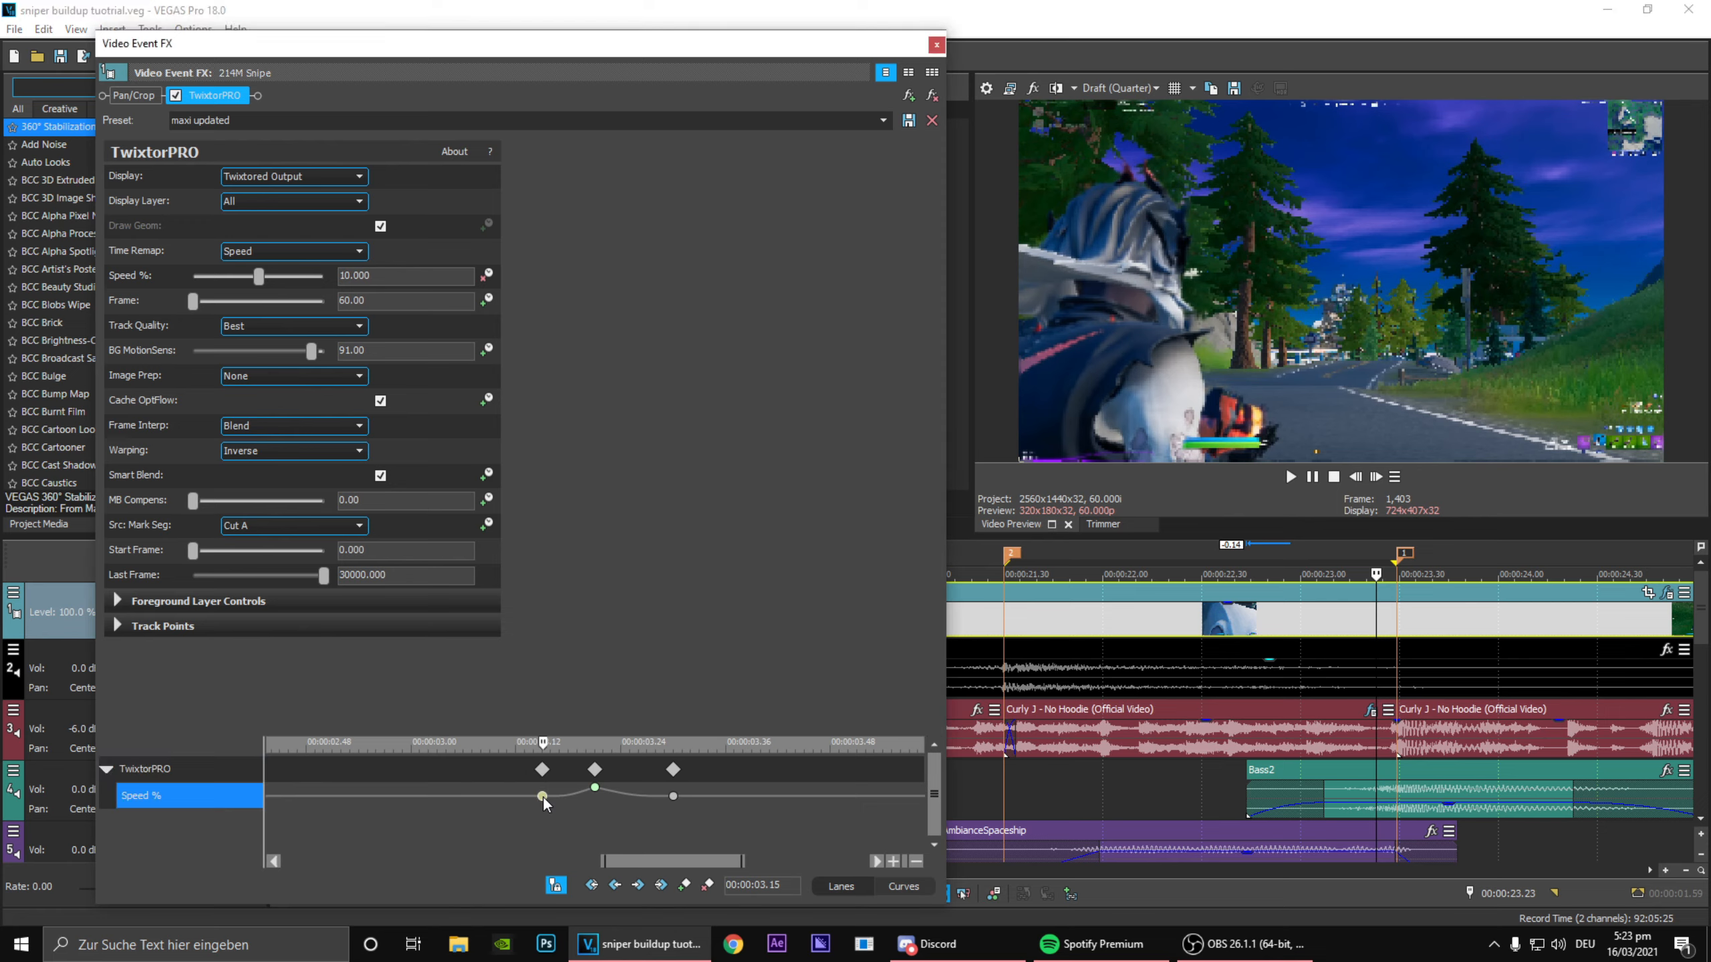
pyautogui.click(595, 788)
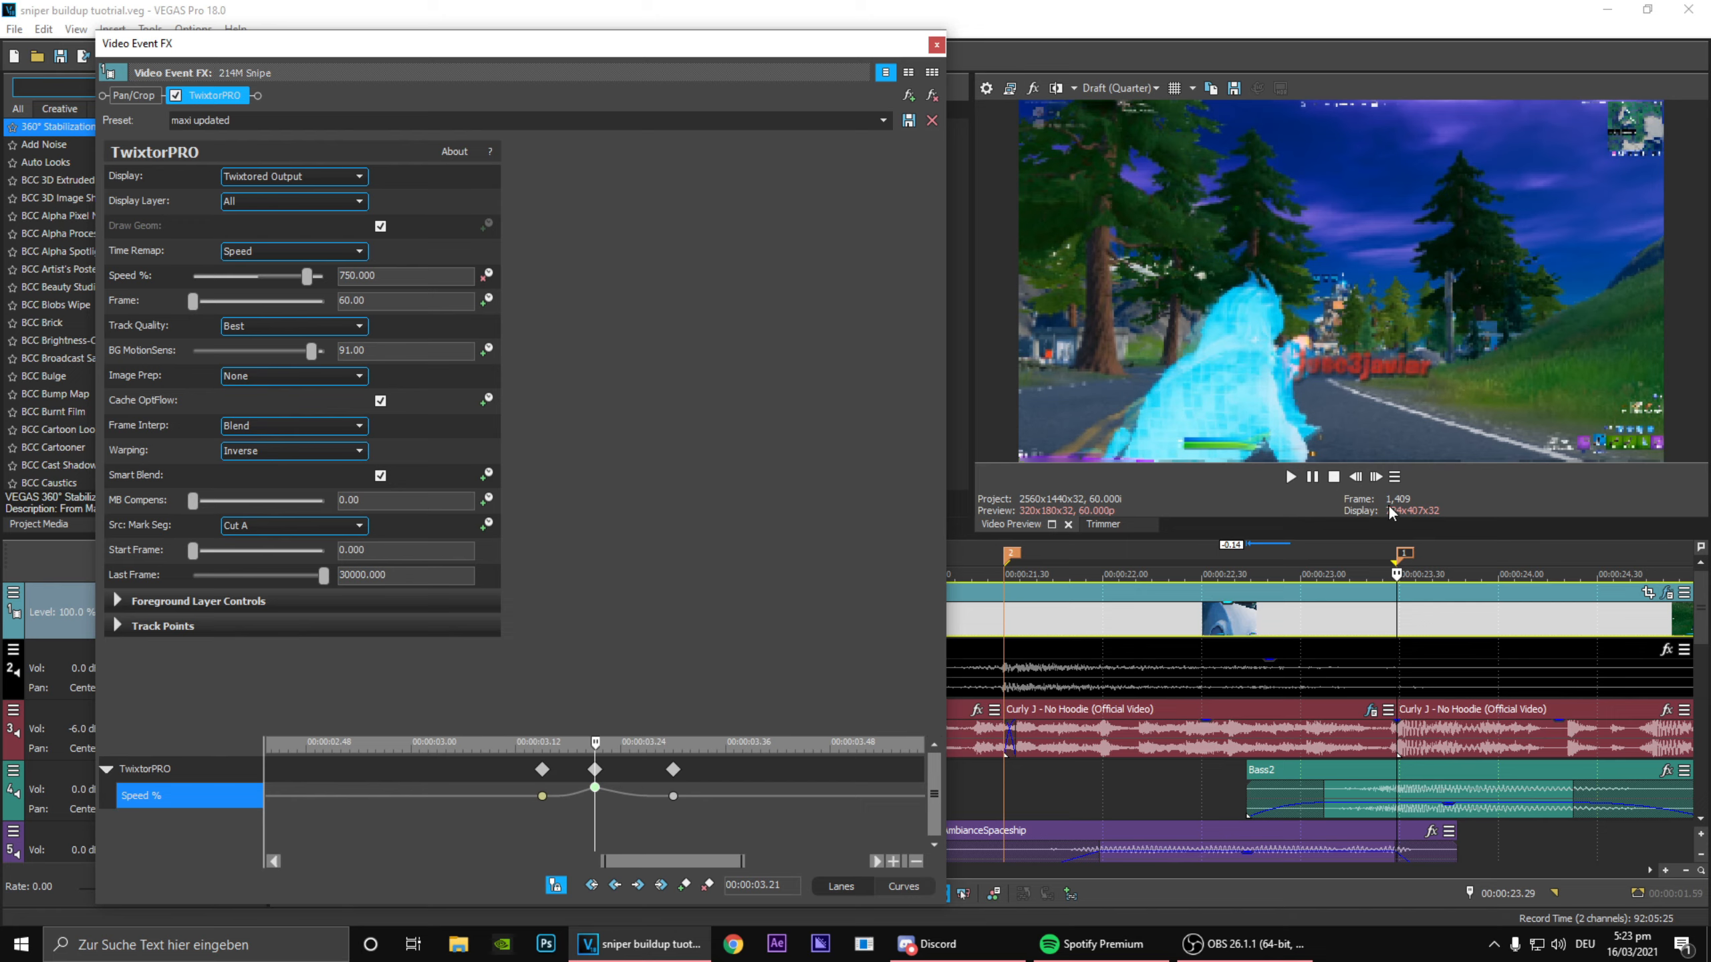
# Step: Go frame by frame past the second marker and inspect the last Speed keyframe of the ramp
pyautogui.click(1376, 476)
pyautogui.click(1376, 476)
pyautogui.click(1376, 477)
pyautogui.click(1375, 476)
pyautogui.click(1376, 476)
pyautogui.click(1375, 477)
pyautogui.click(1375, 476)
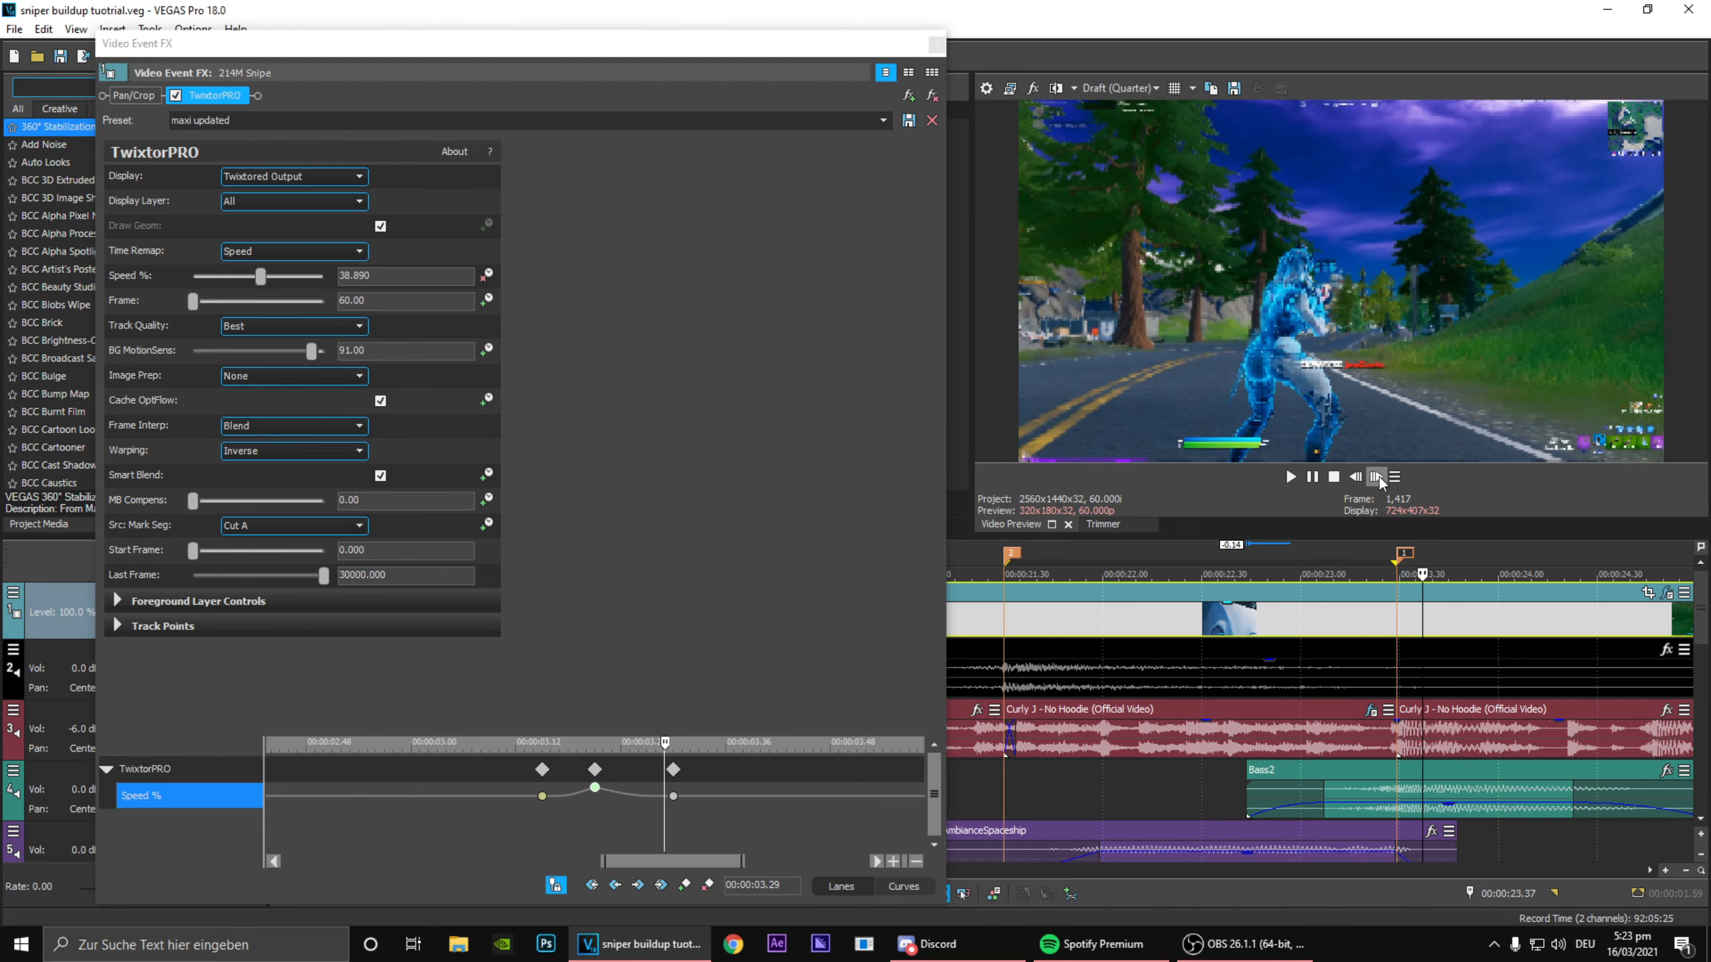
pyautogui.click(1377, 477)
pyautogui.click(1377, 477)
pyautogui.click(672, 798)
pyautogui.scroll(-5, 672, 802)
pyautogui.click(672, 809)
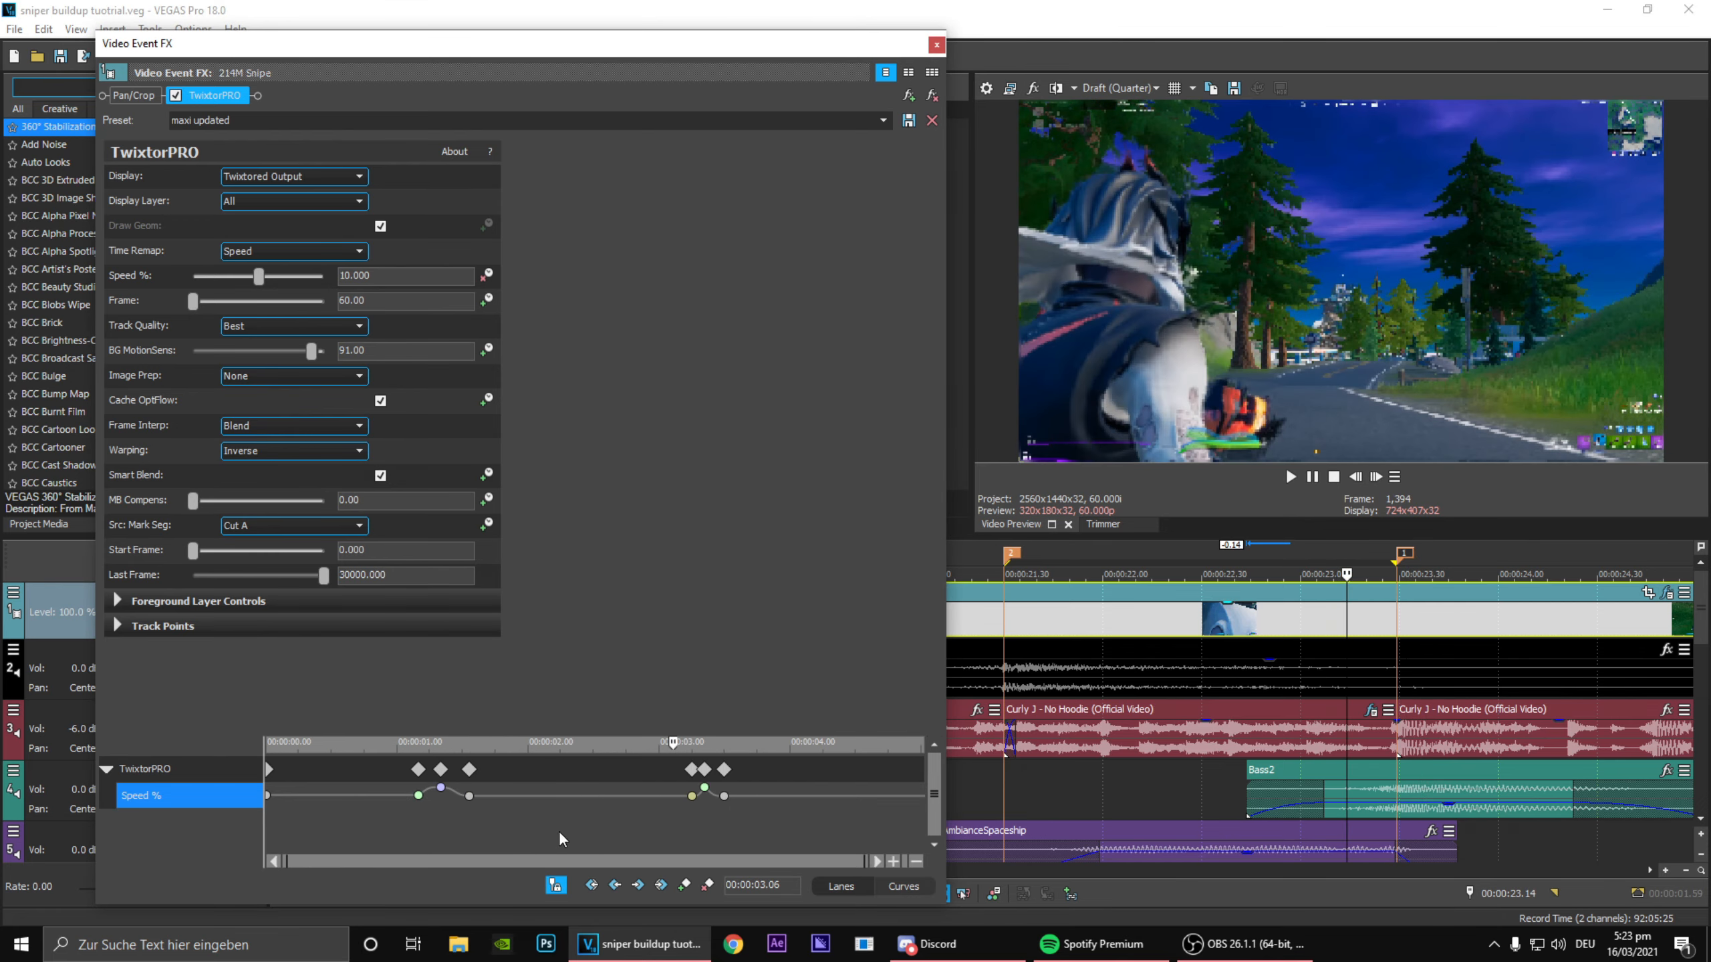
# Step: Recheck the first group of Speed keyframes up to the peak, scan the rest of the ramp, and close the effect settings
pyautogui.moveTo(489, 825); pyautogui.dragTo(417, 817)
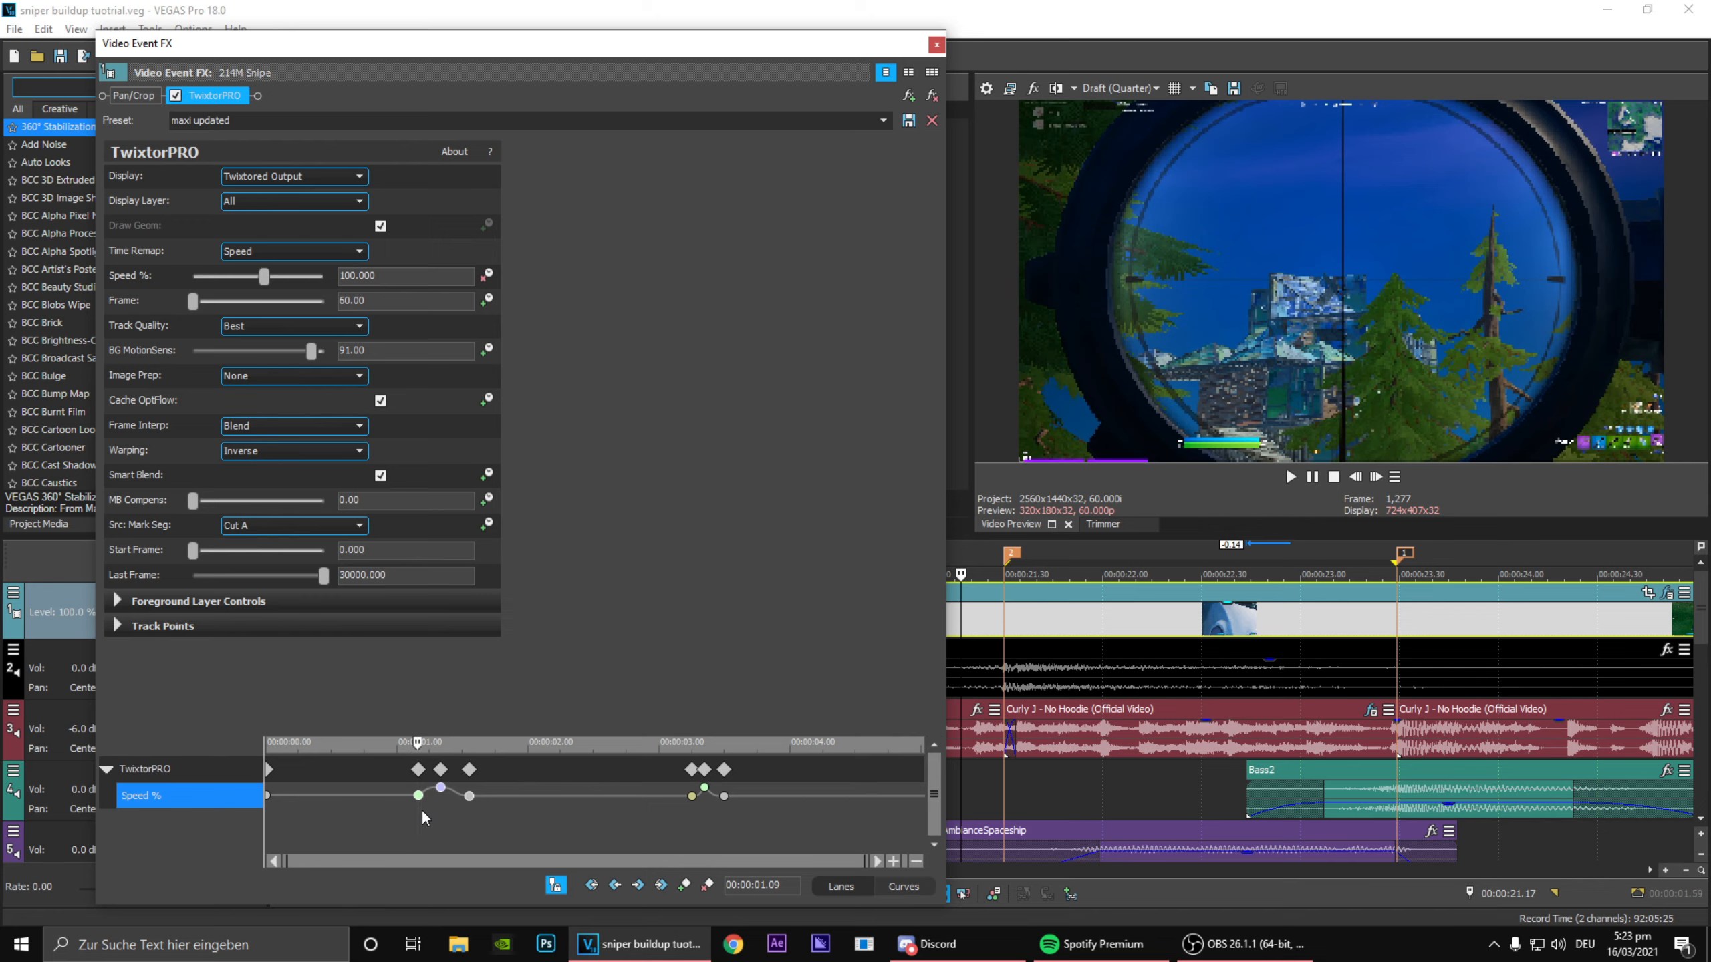
pyautogui.moveTo(421, 812)
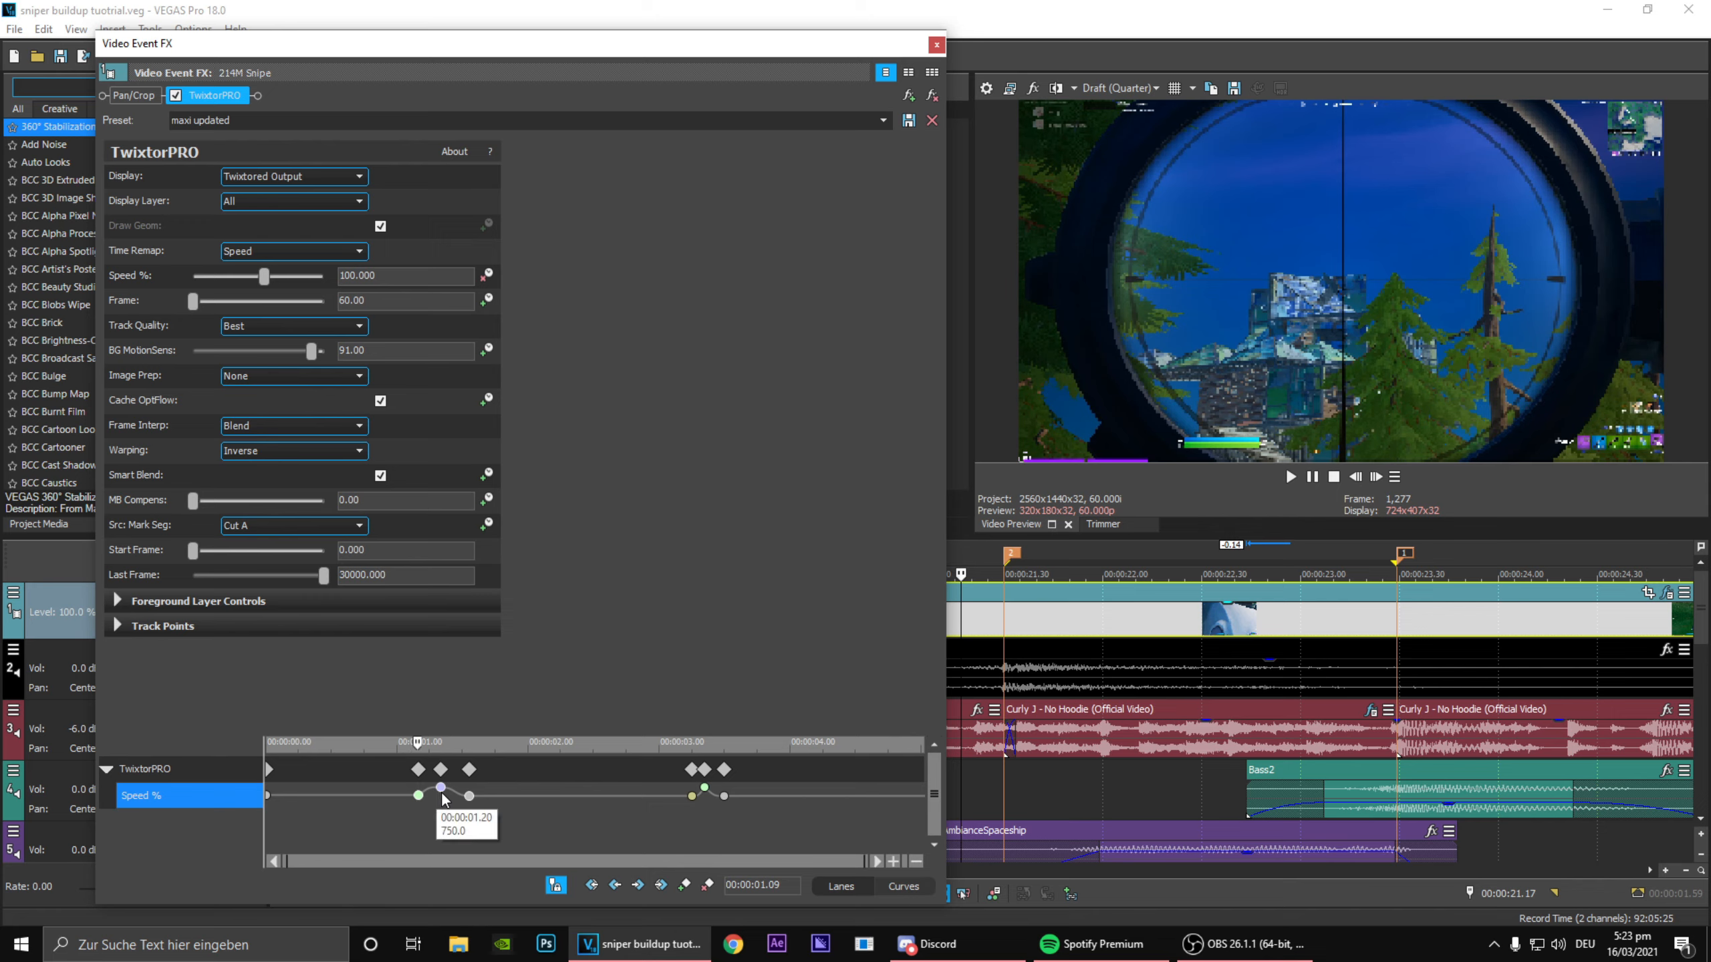
pyautogui.scroll(2, 485, 817)
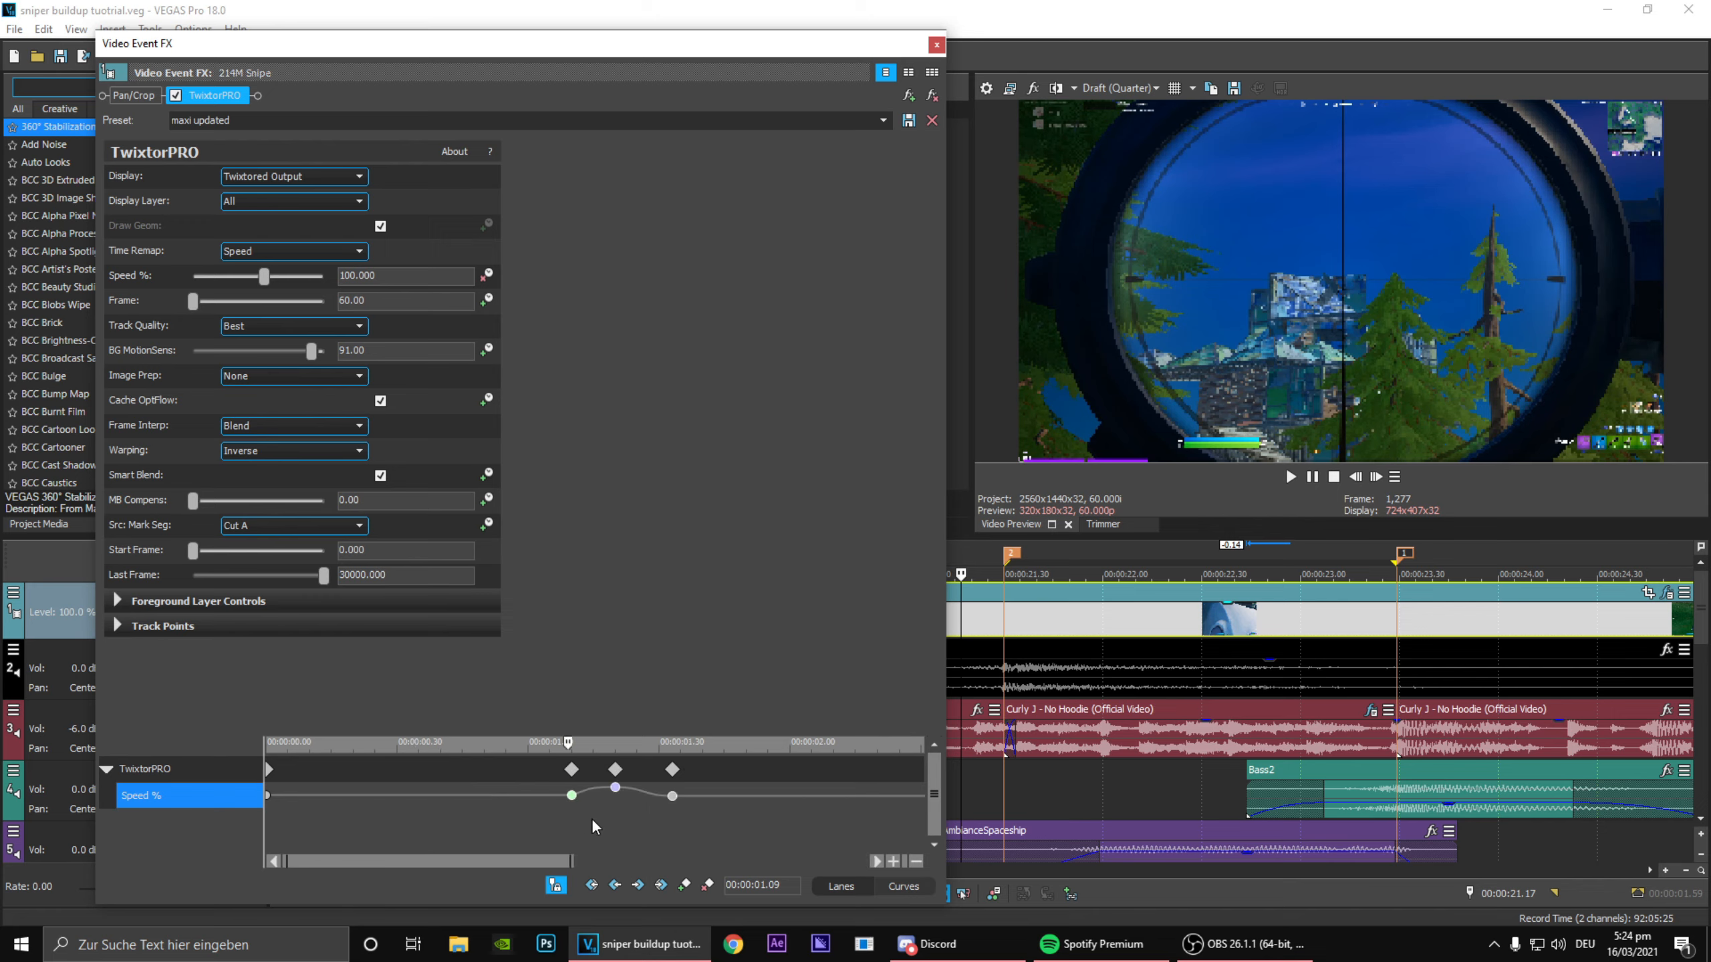
pyautogui.click(615, 789)
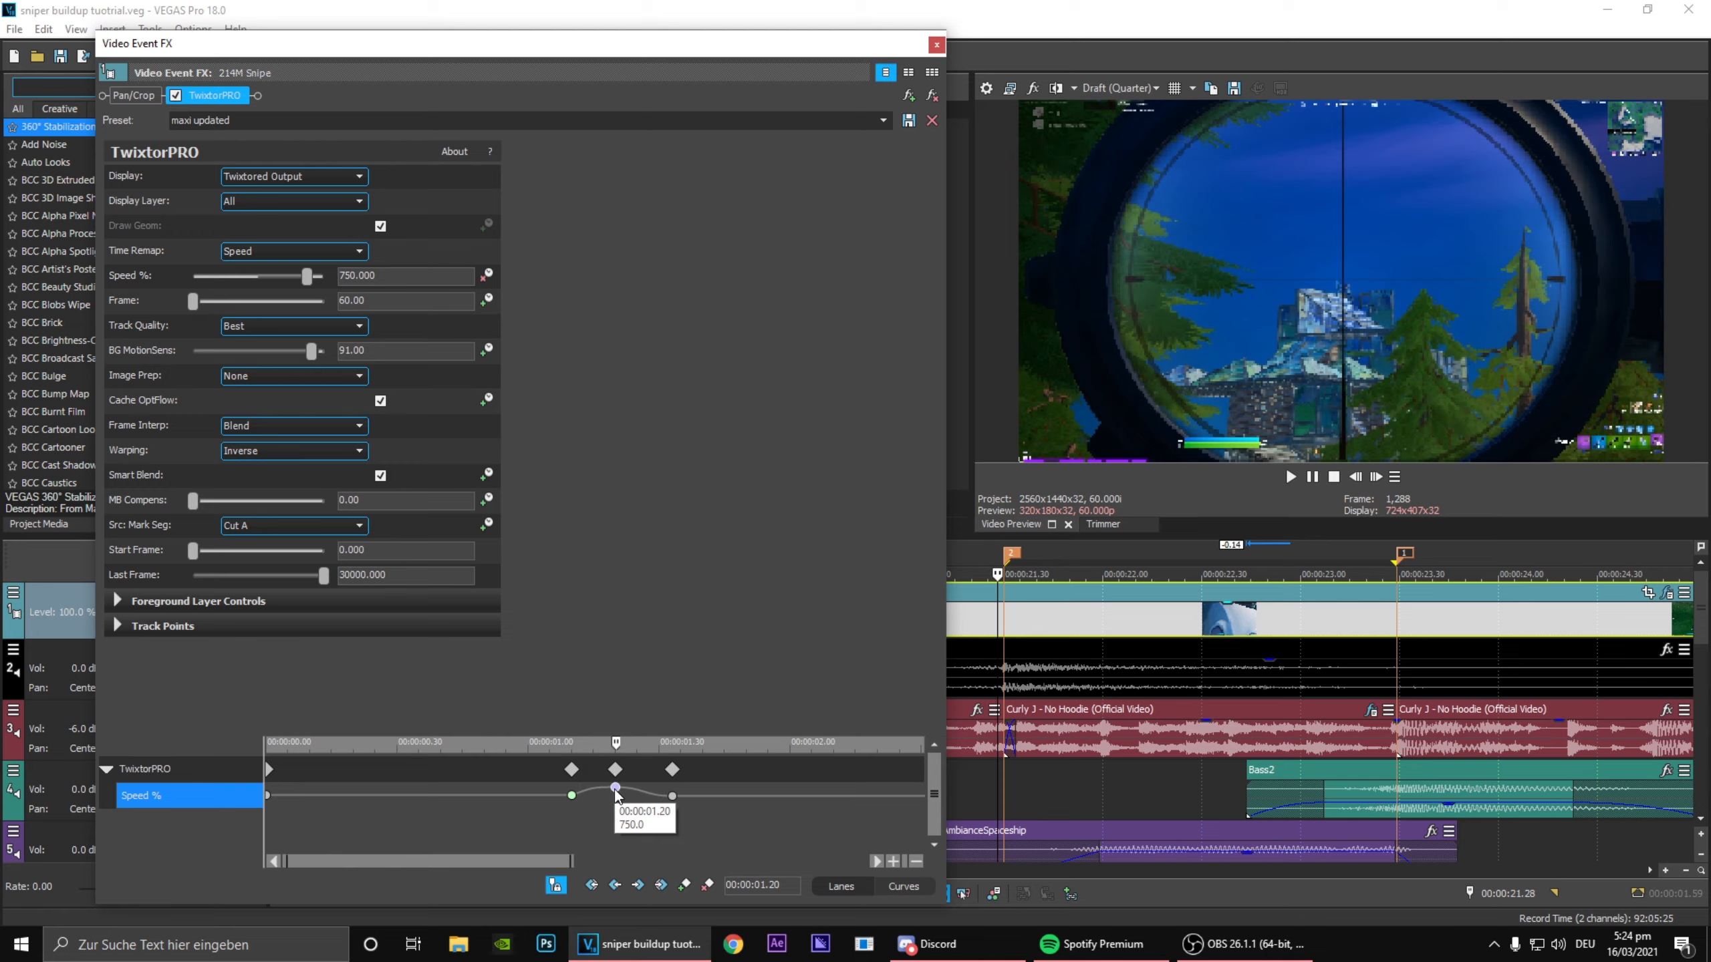
pyautogui.scroll(-2, 616, 792)
pyautogui.moveTo(452, 819); pyautogui.dragTo(706, 863)
pyautogui.click(481, 817)
pyautogui.click(936, 45)
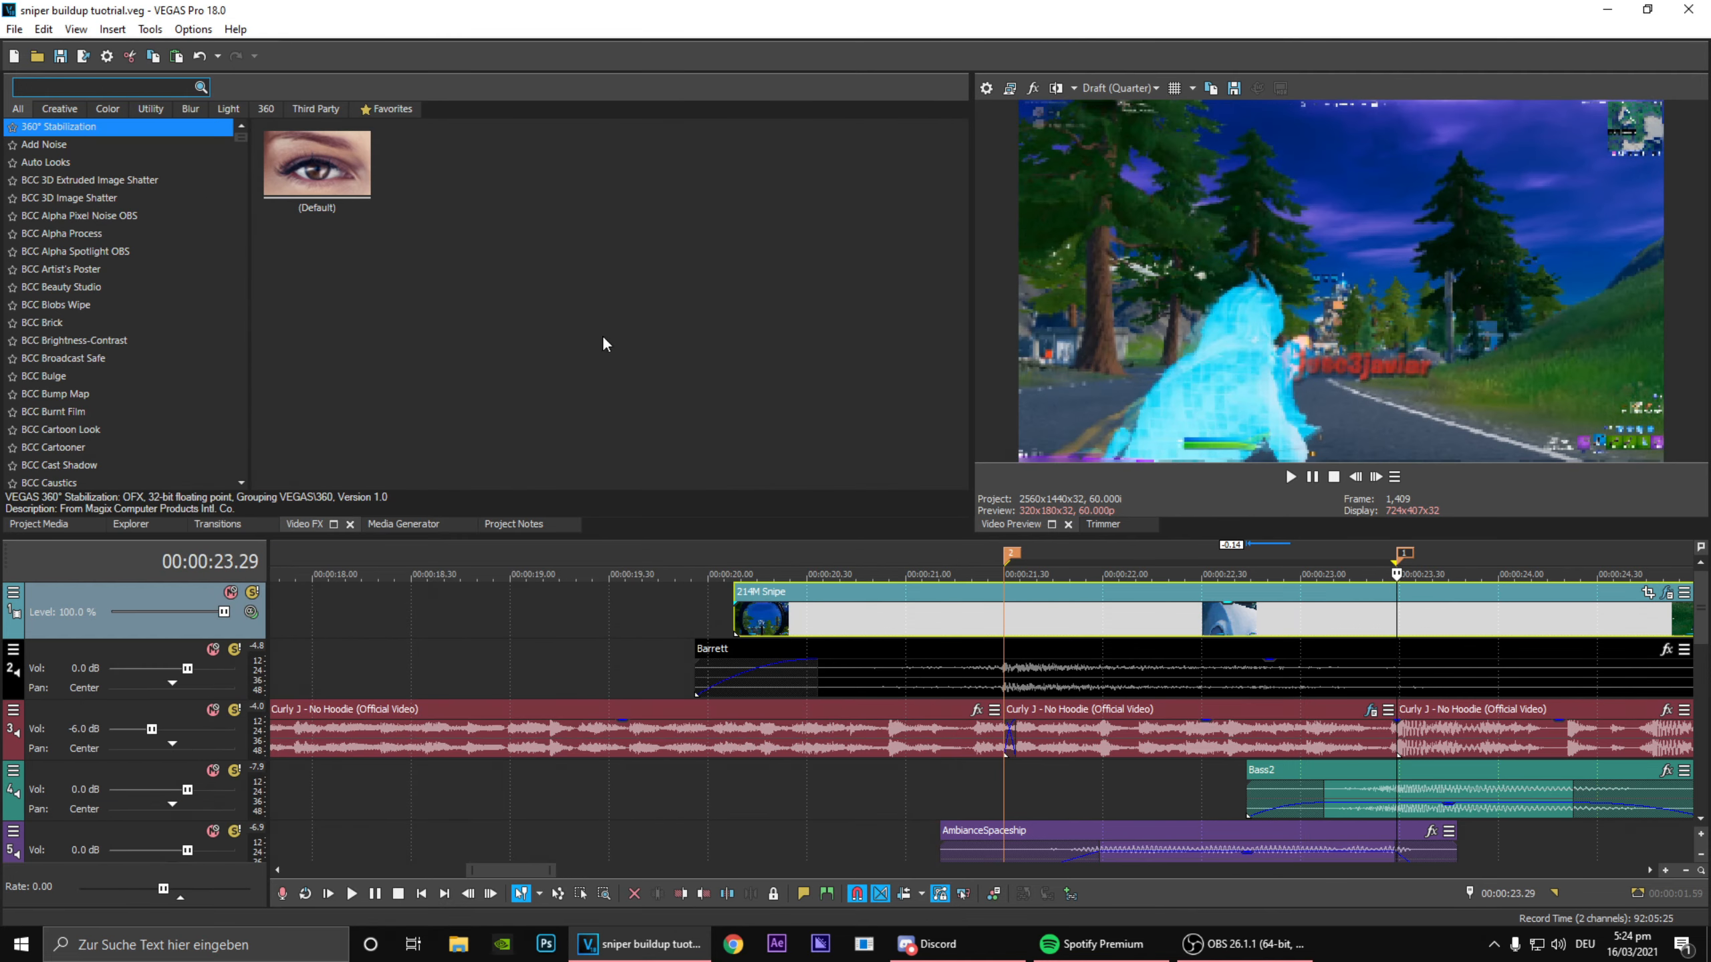
# Step: Search the video effects for "shake", apply S_Shake with the builduppp preset to the 214M Snipe clip, and set Z Dist to 1.000
pyautogui.click(89, 88)
pyautogui.write('shake')
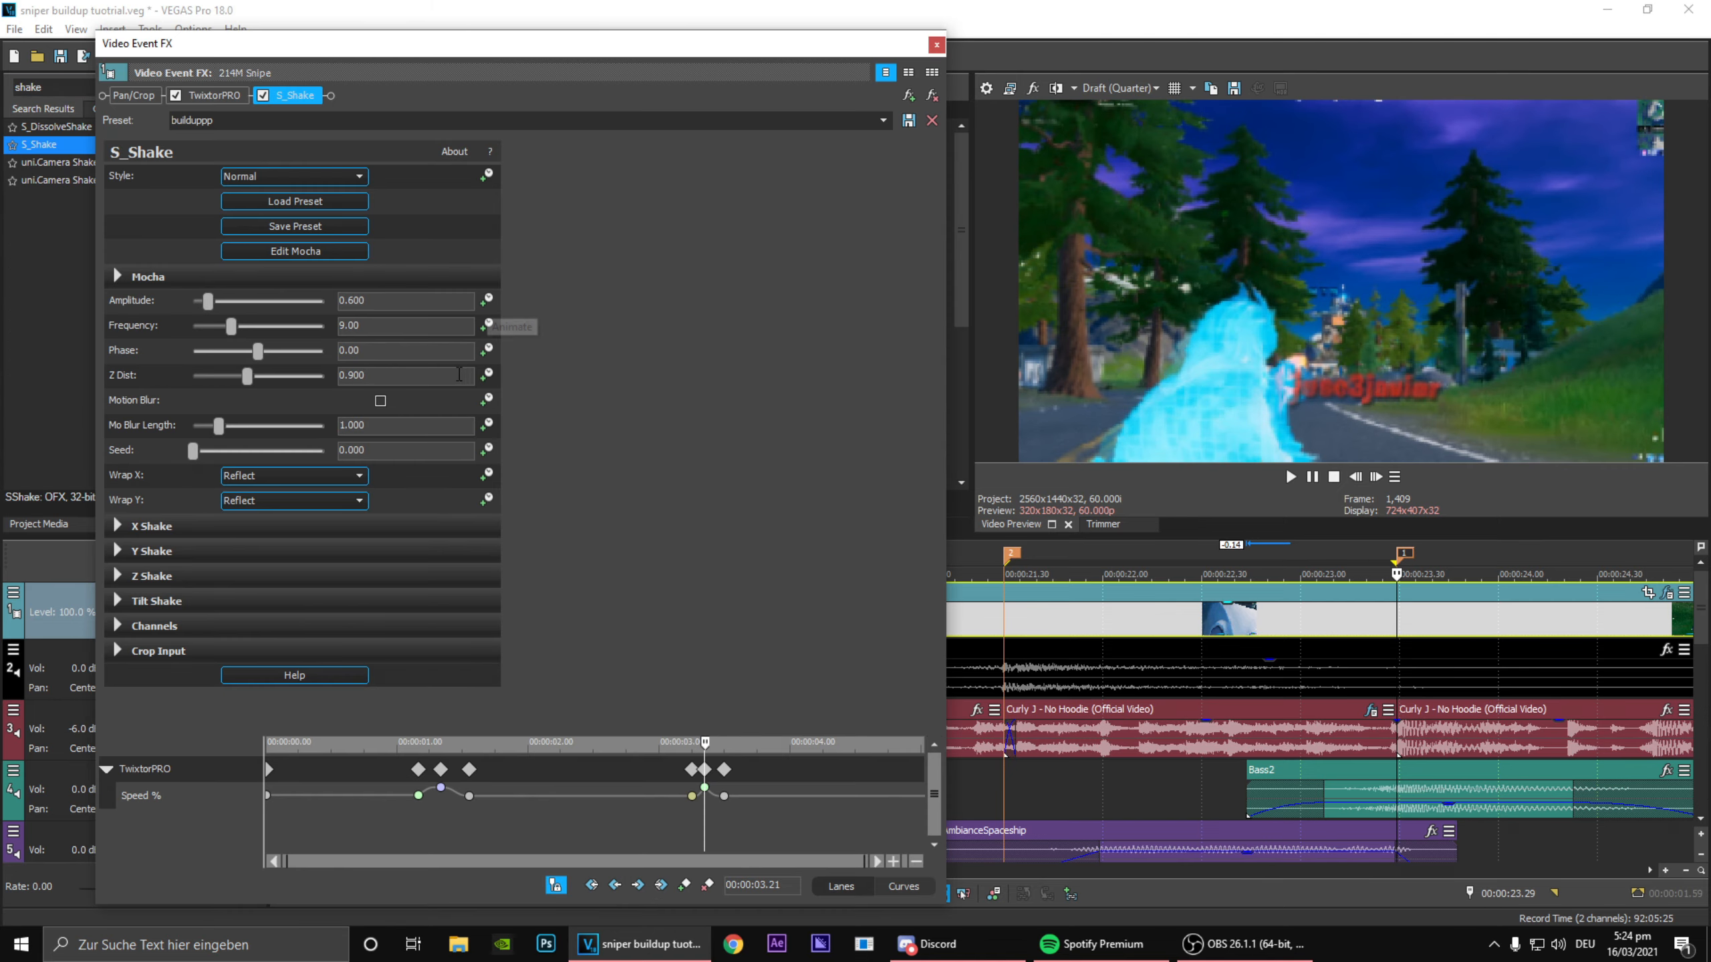
pyautogui.moveTo(459, 375); pyautogui.dragTo(190, 346)
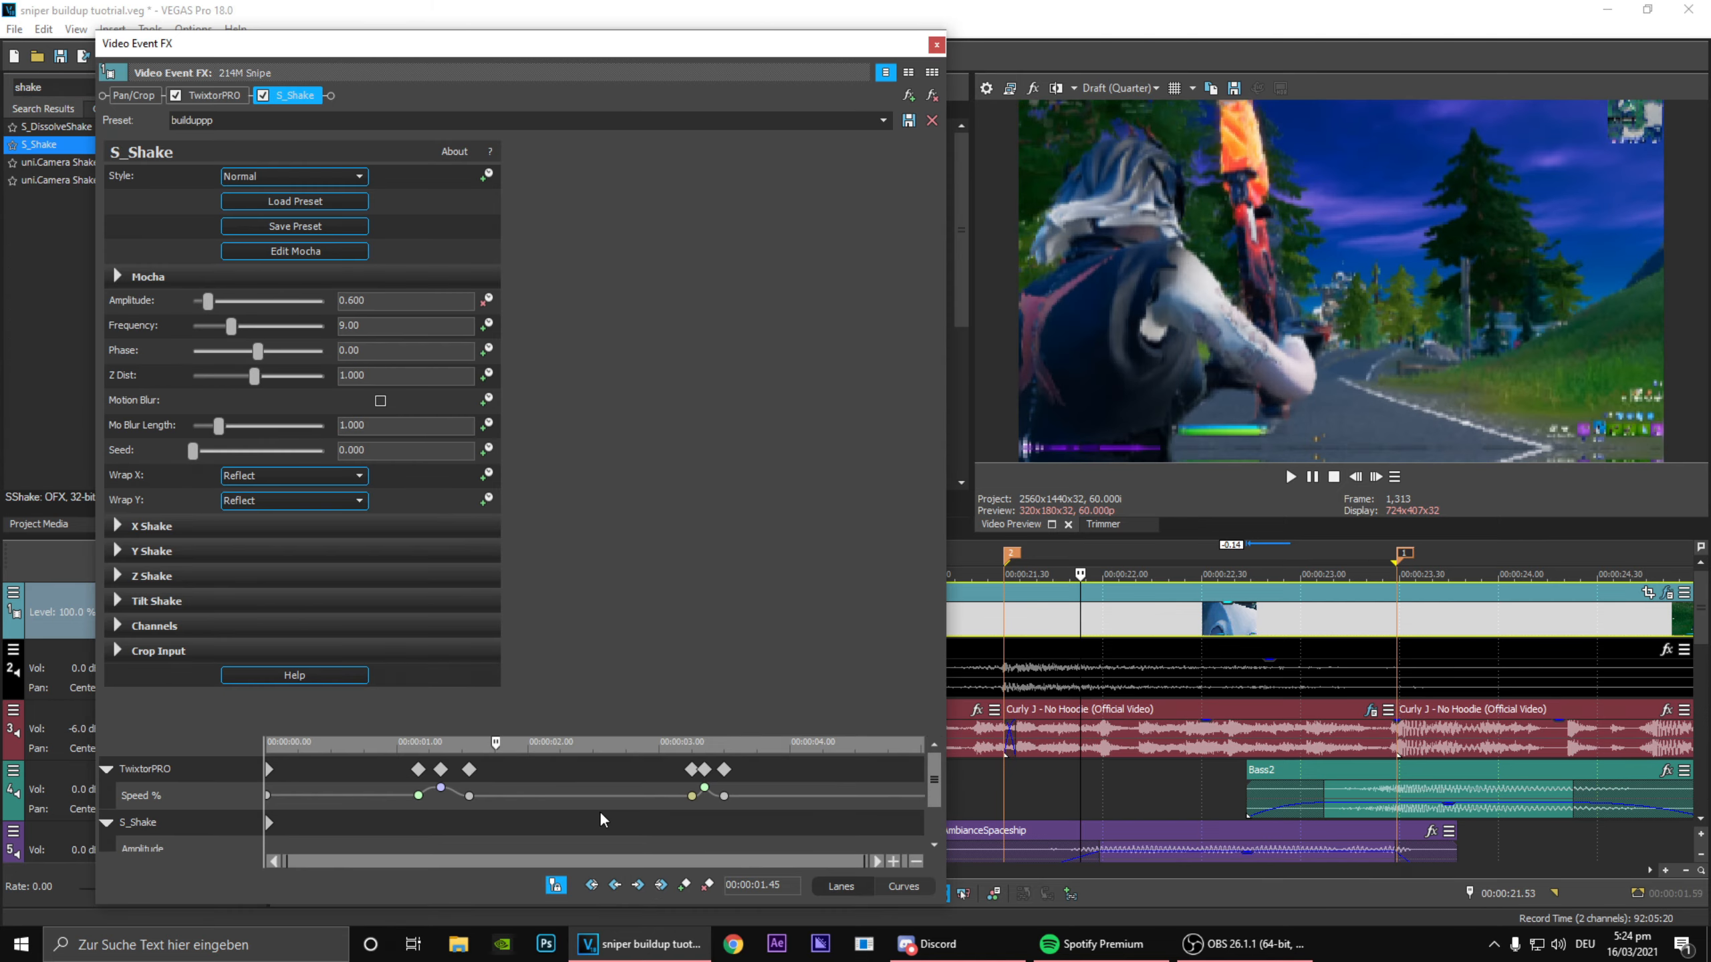
# Step: Animate the S_Shake Amplitude with keyframes at the second marker, at 00:00:01.50 and at 00:00:02.59
pyautogui.moveTo(600, 814); pyautogui.dragTo(707, 825)
pyautogui.doubleClick(706, 827)
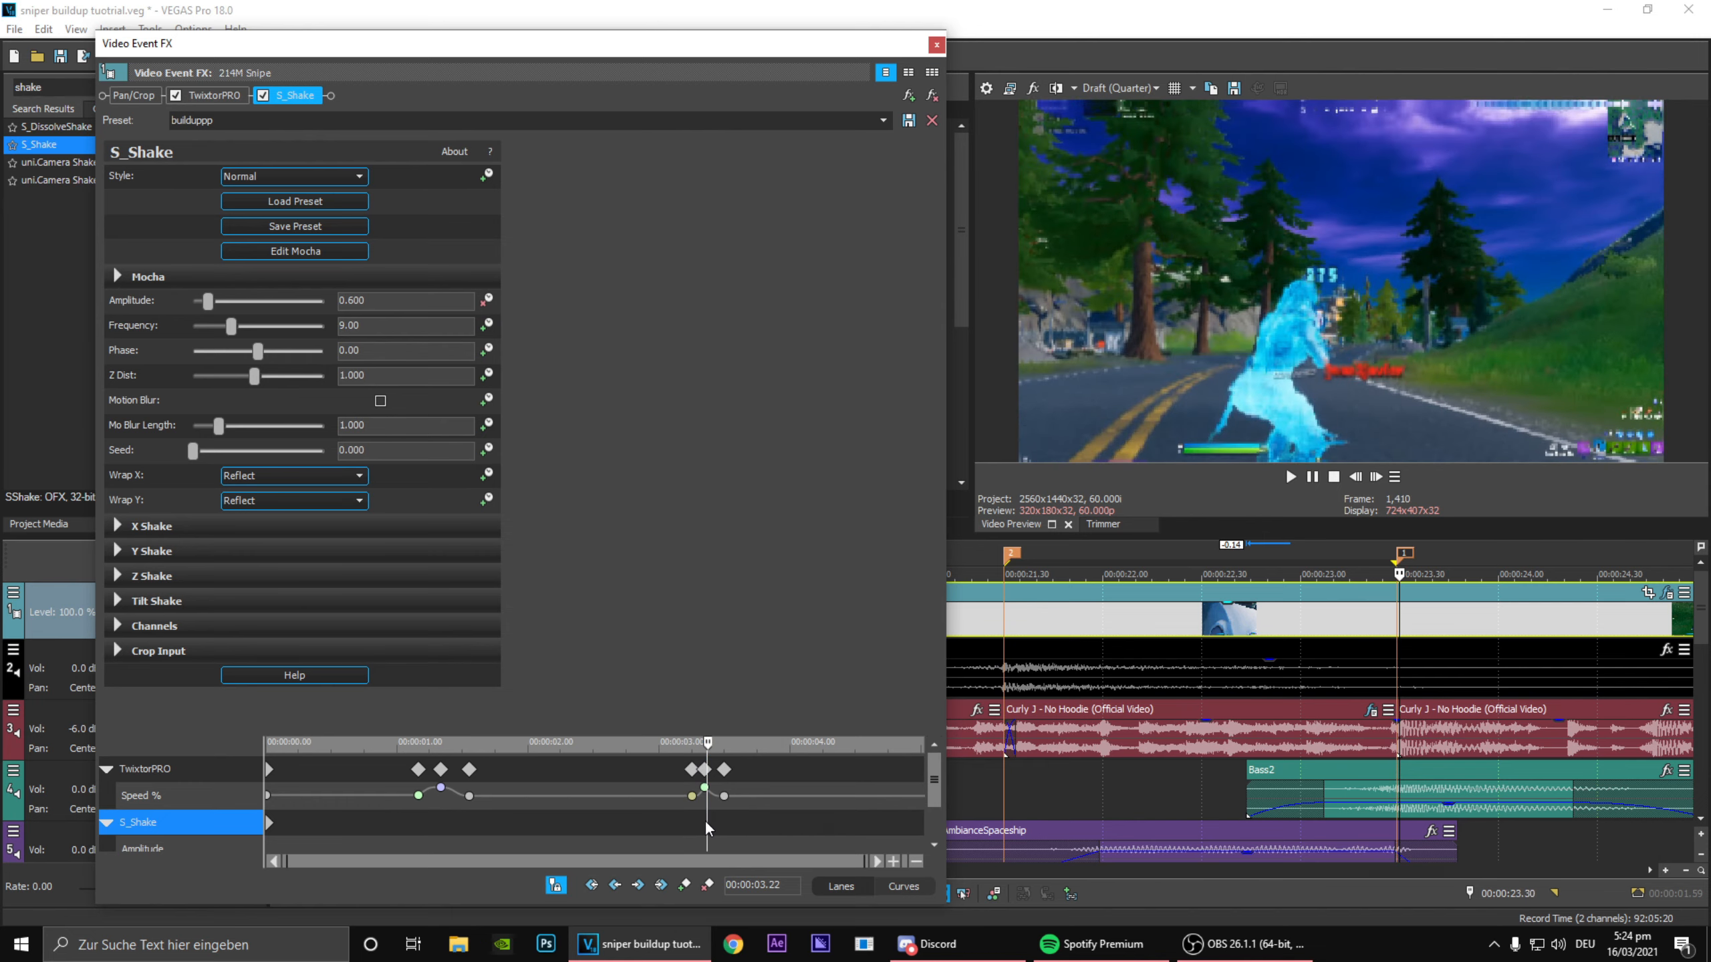
pyautogui.click(469, 829)
pyautogui.moveTo(469, 828); pyautogui.dragTo(507, 828)
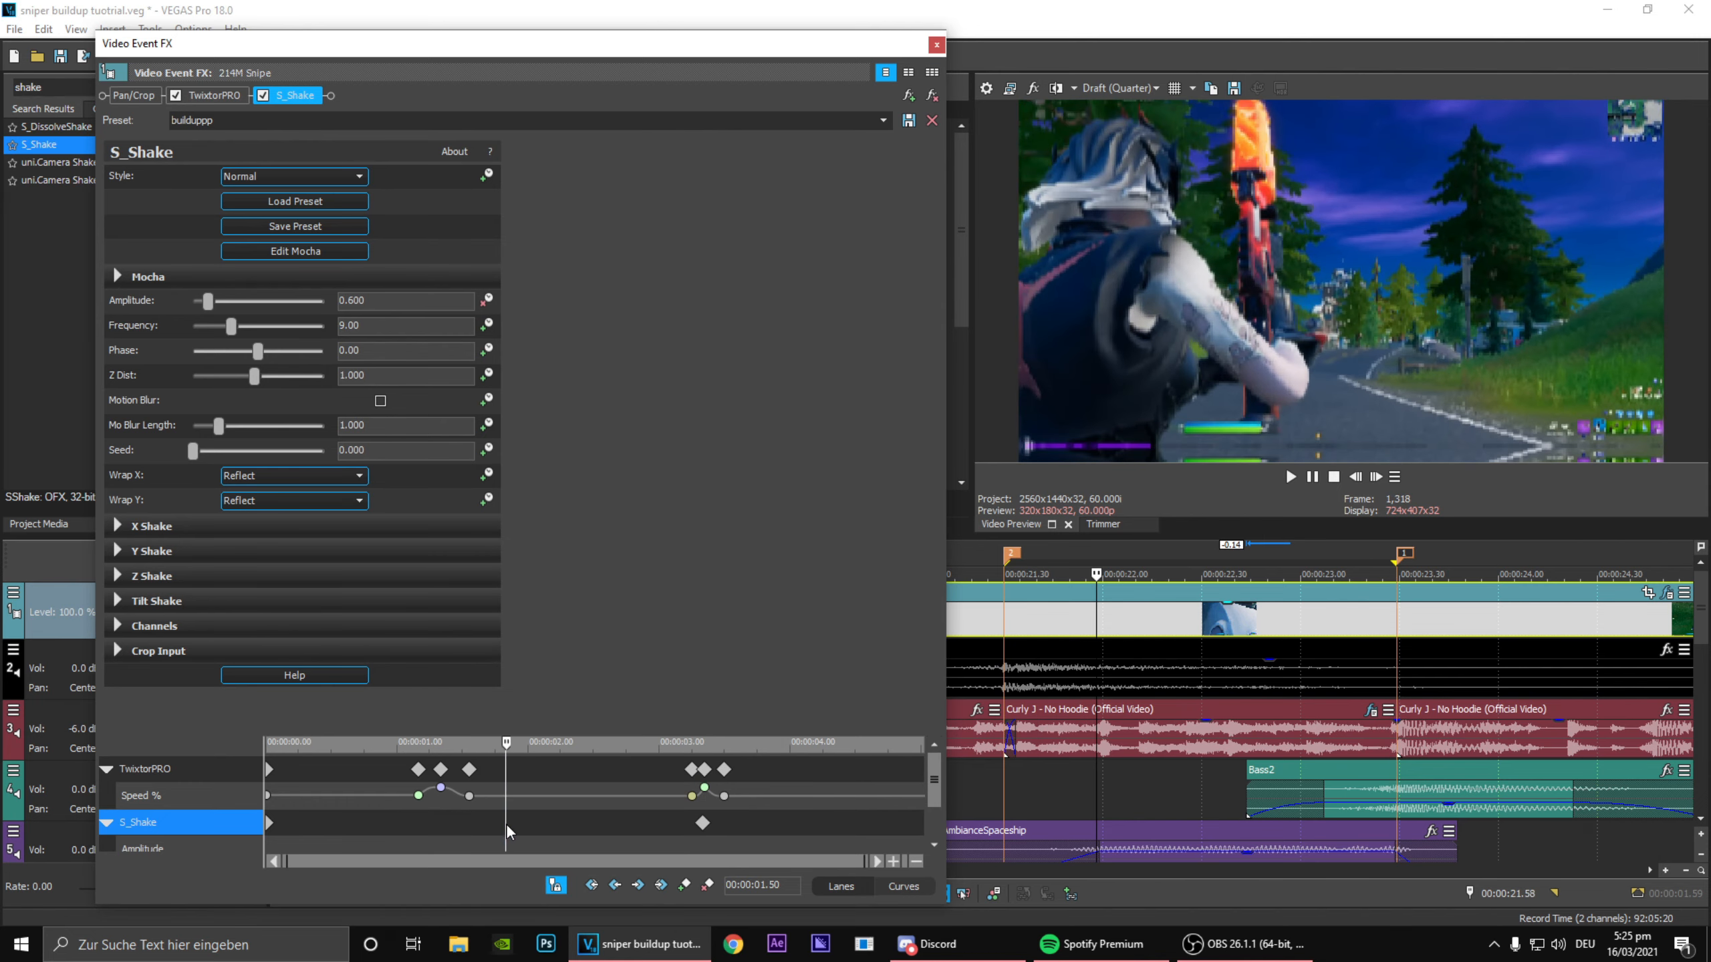
pyautogui.click(684, 886)
pyautogui.moveTo(652, 844); pyautogui.dragTo(657, 844)
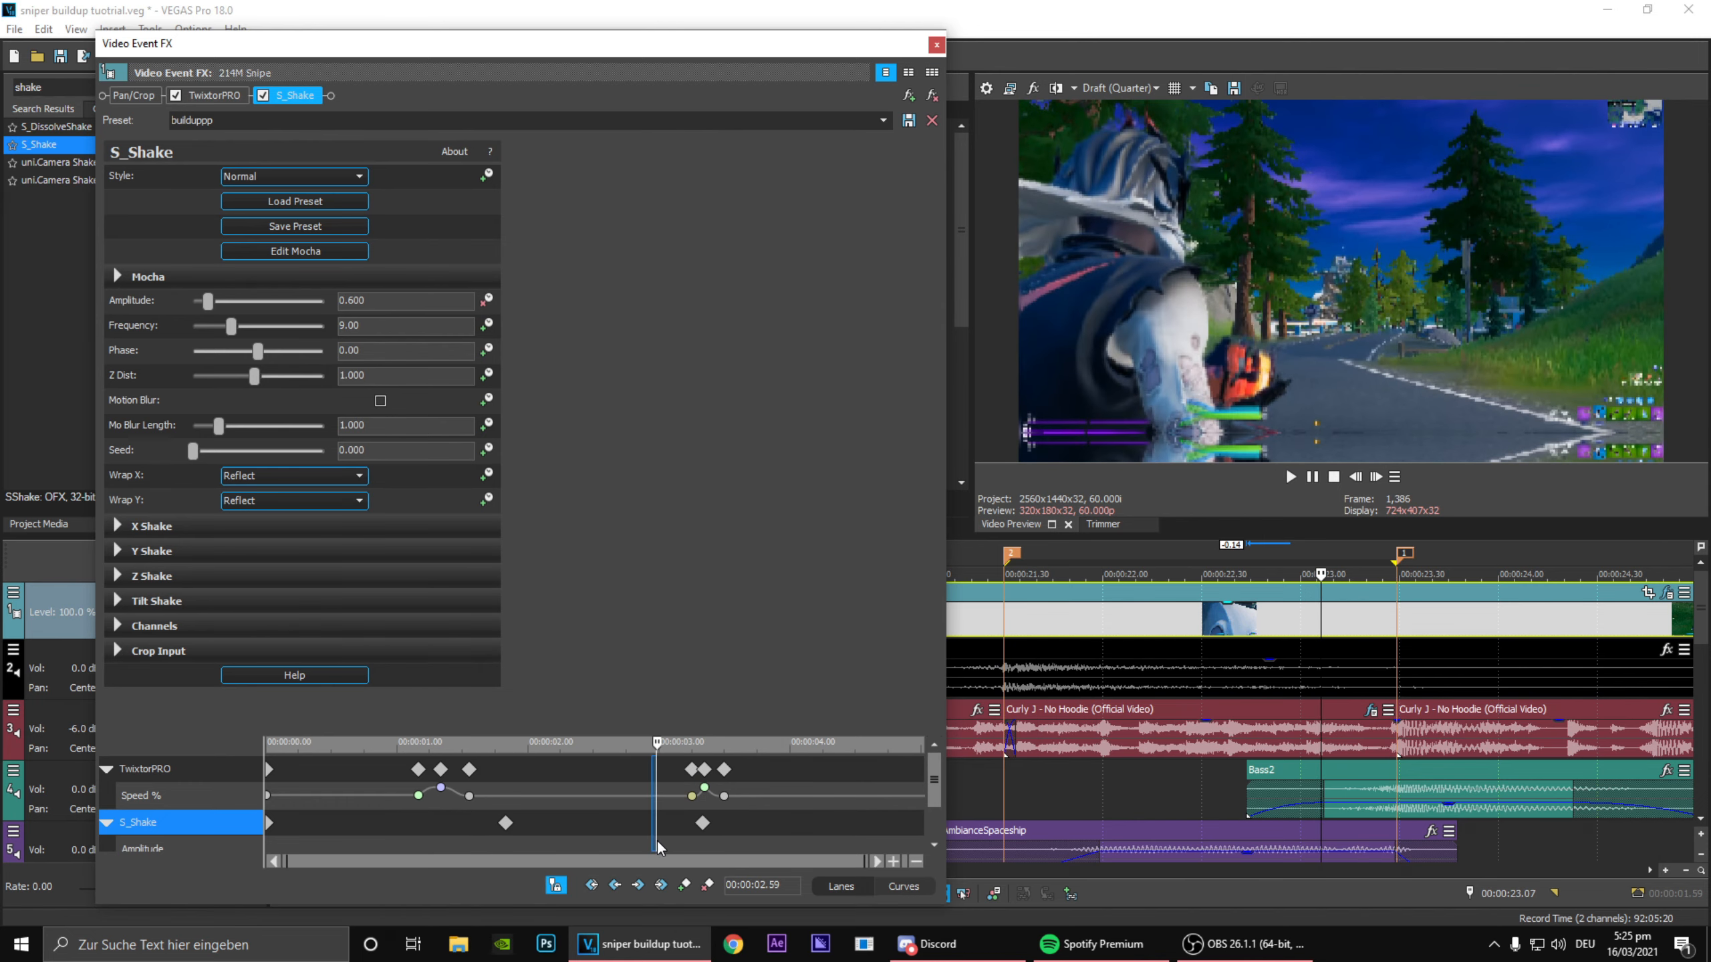
pyautogui.click(684, 886)
# Step: Set the S_Shake Amplitude keyframe at 00:00:02.59 to 0.2
pyautogui.moveTo(935, 793); pyautogui.dragTo(936, 824)
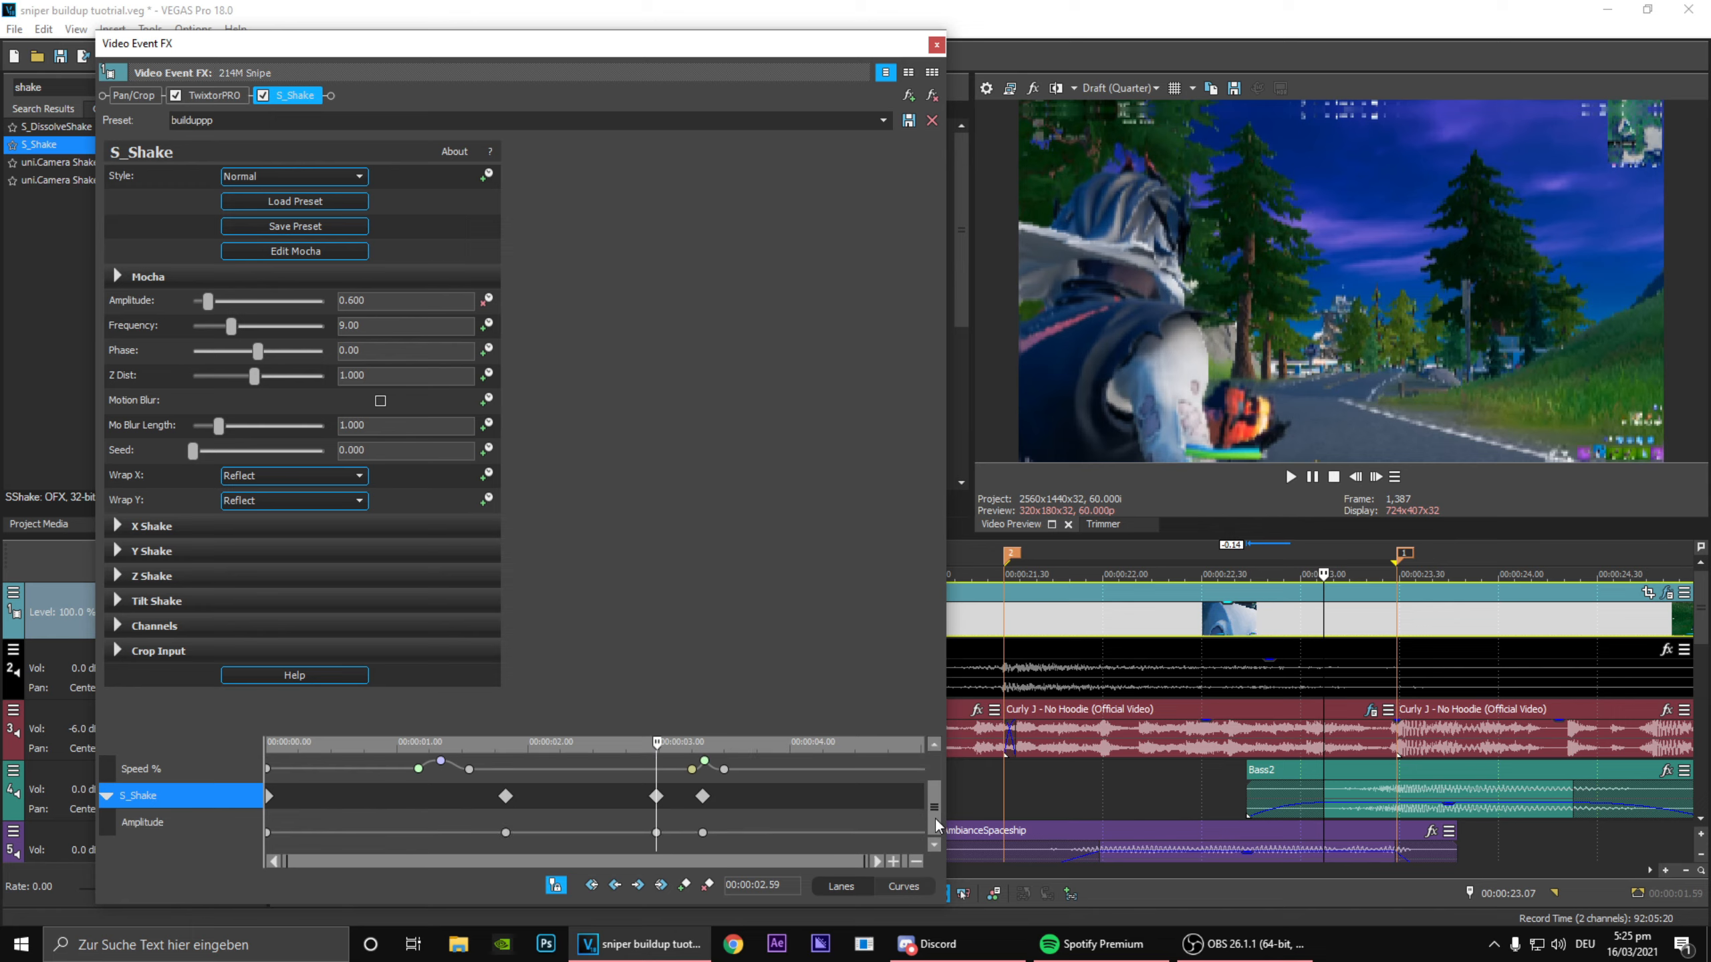
pyautogui.doubleClick(657, 832)
pyautogui.doubleClick(796, 850)
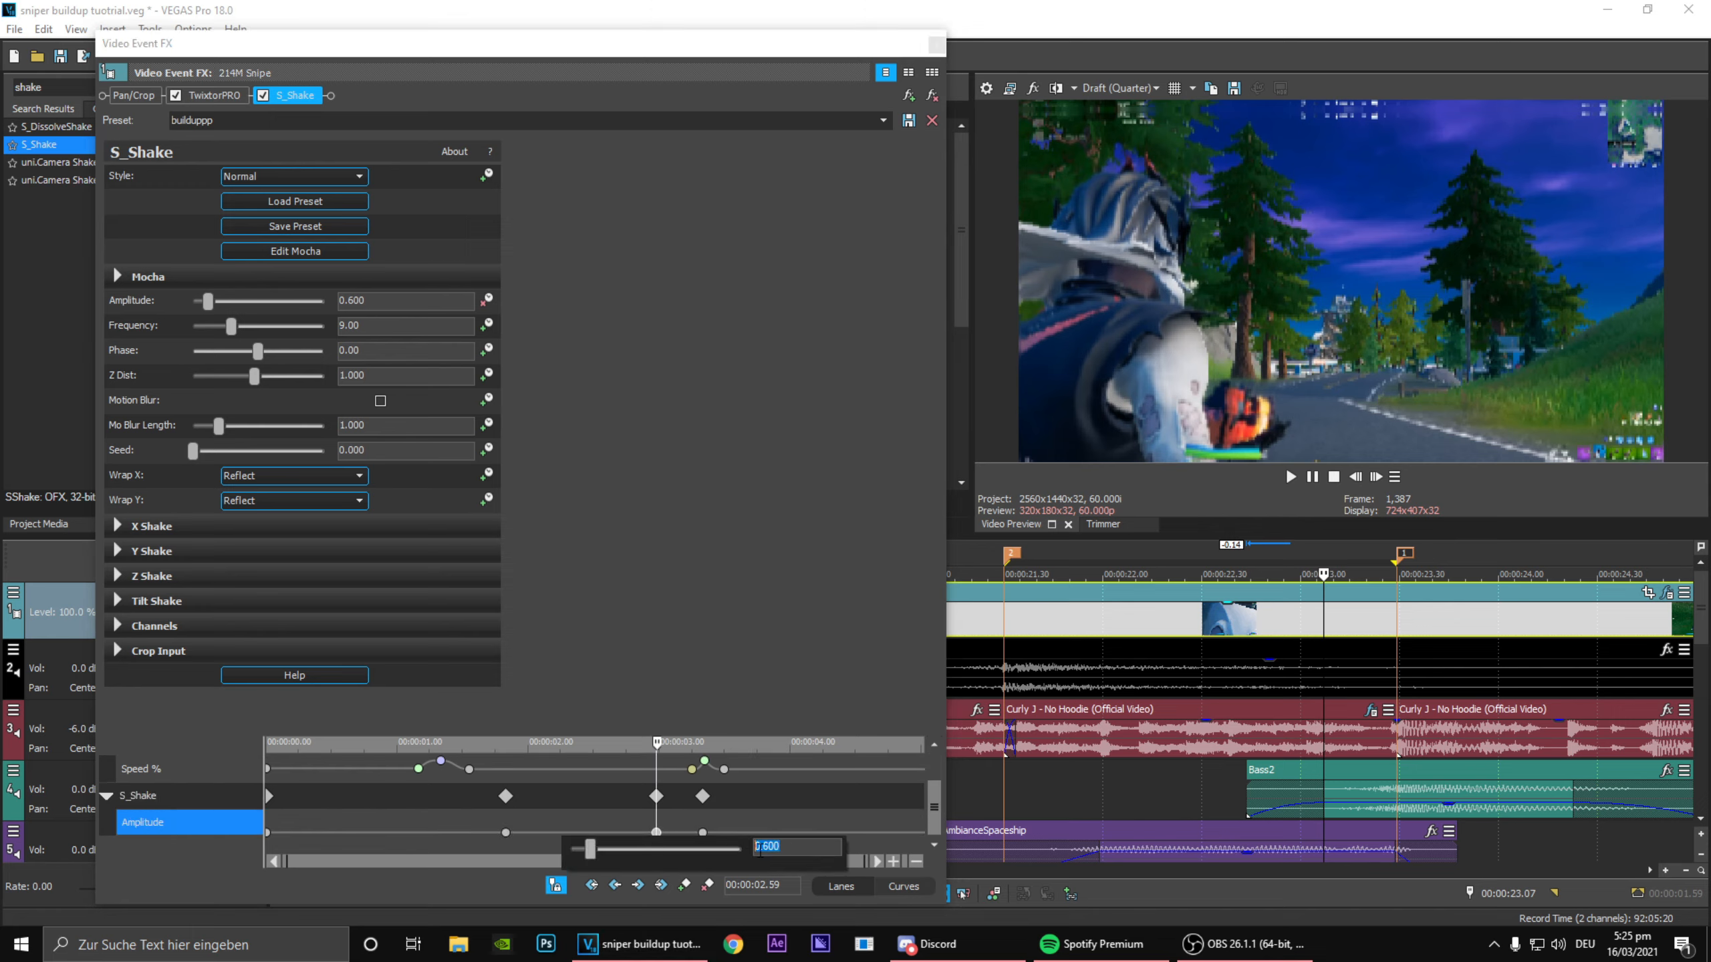
pyautogui.write('0.2')
pyautogui.press('Return')
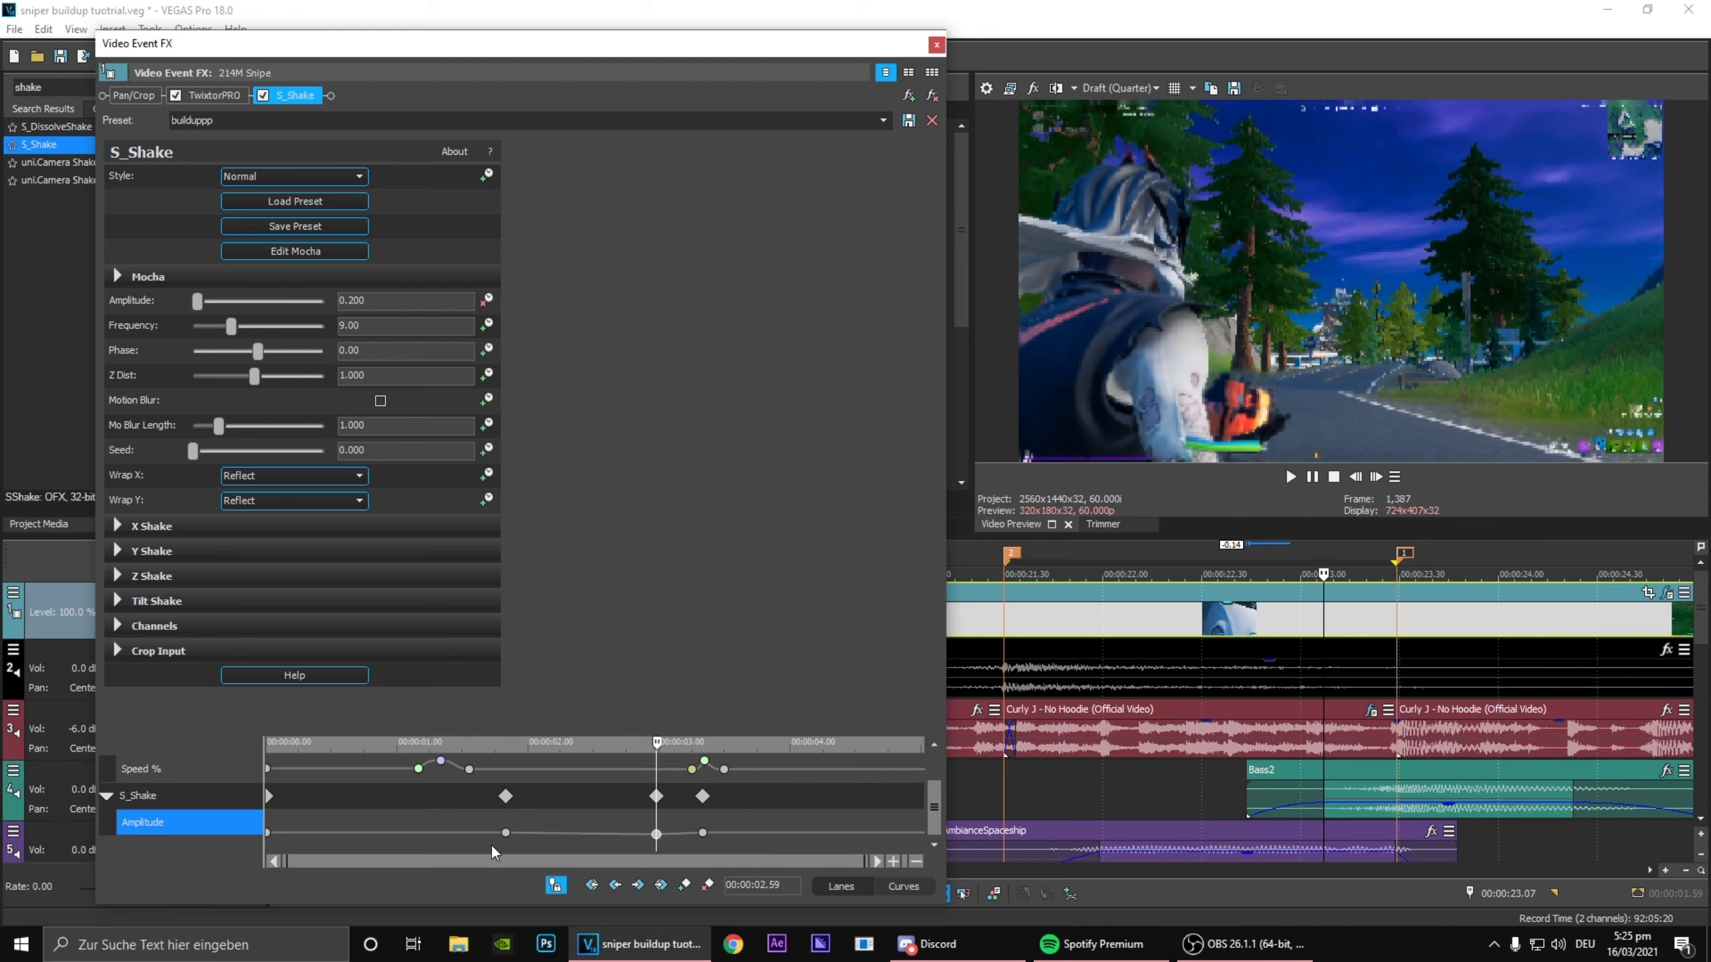
# Step: Set the S_Shake Amplitude keyframe at 00:00:01.50 to 0 and remove the keyframe at the clip's start
pyautogui.doubleClick(506, 833)
pyautogui.press('Tab')
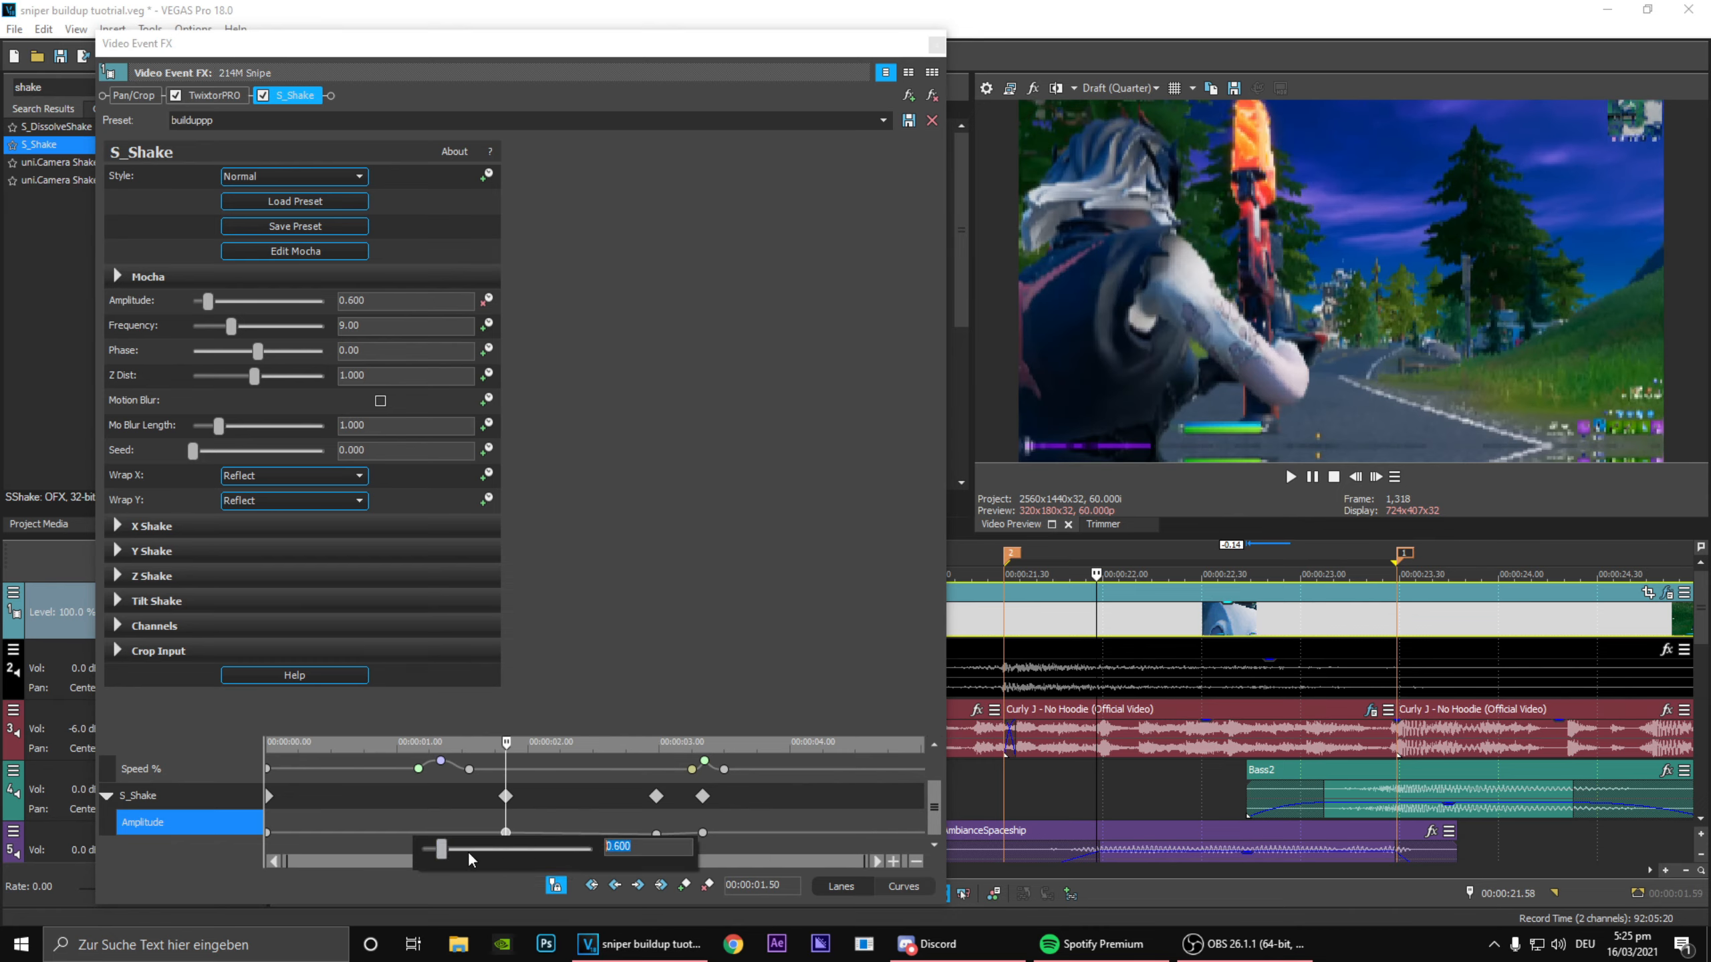
pyautogui.write('0')
pyautogui.press('Return')
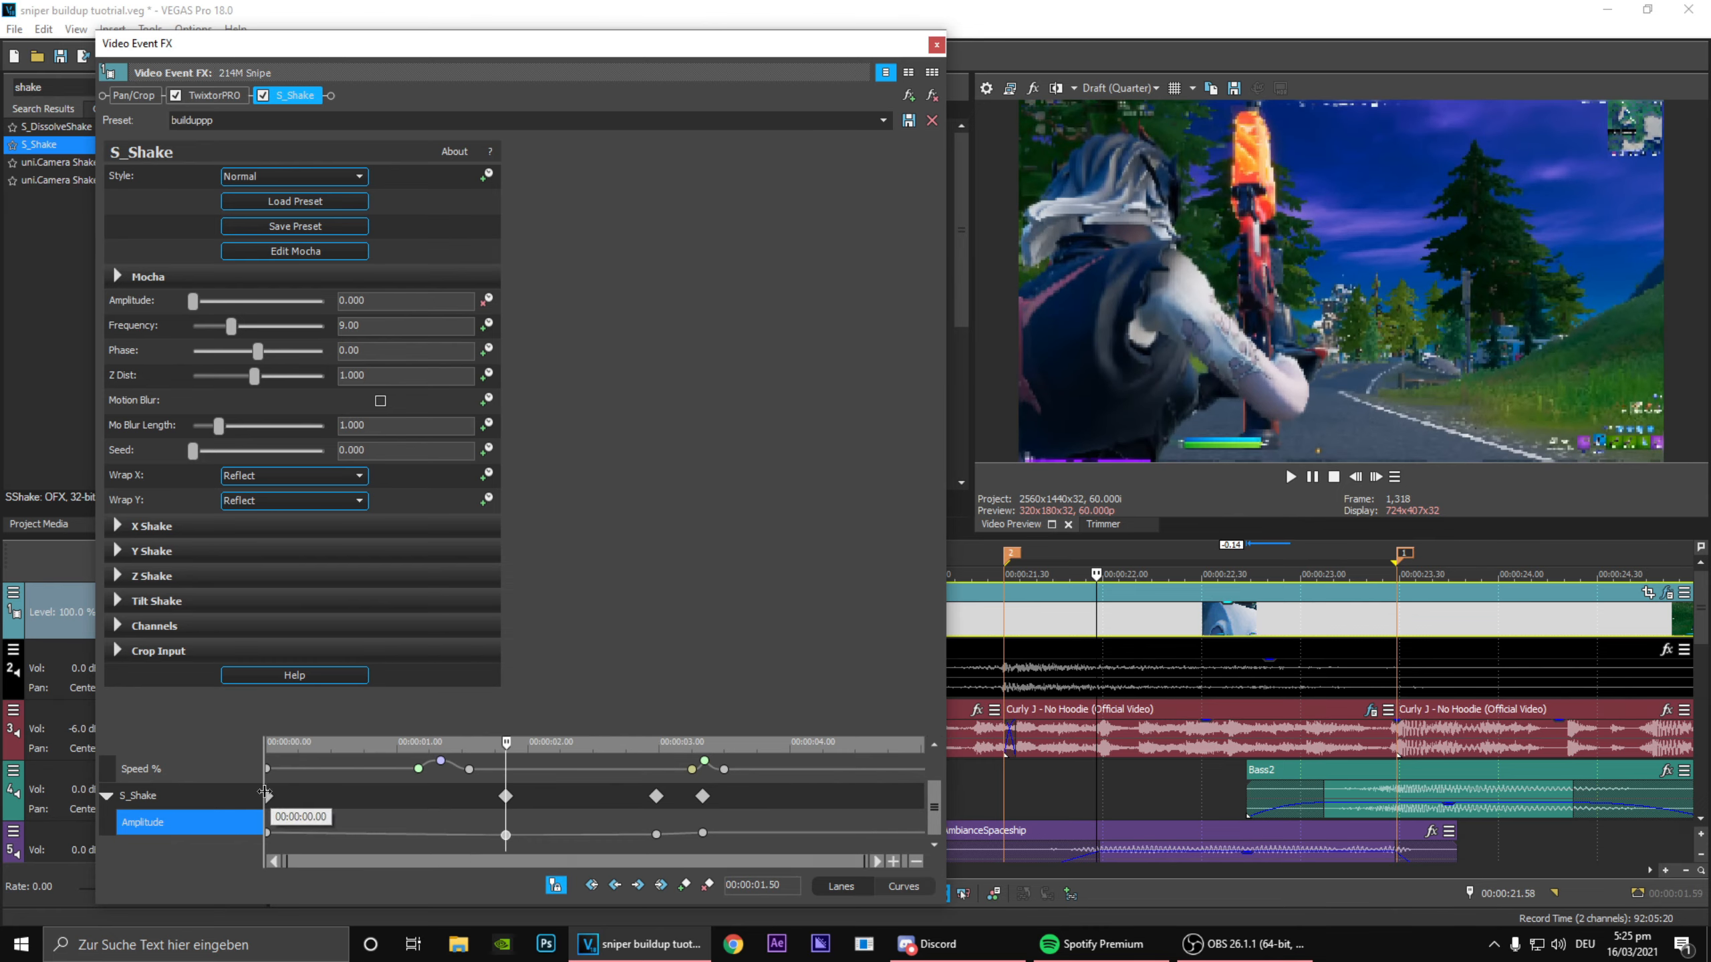
pyautogui.click(266, 796)
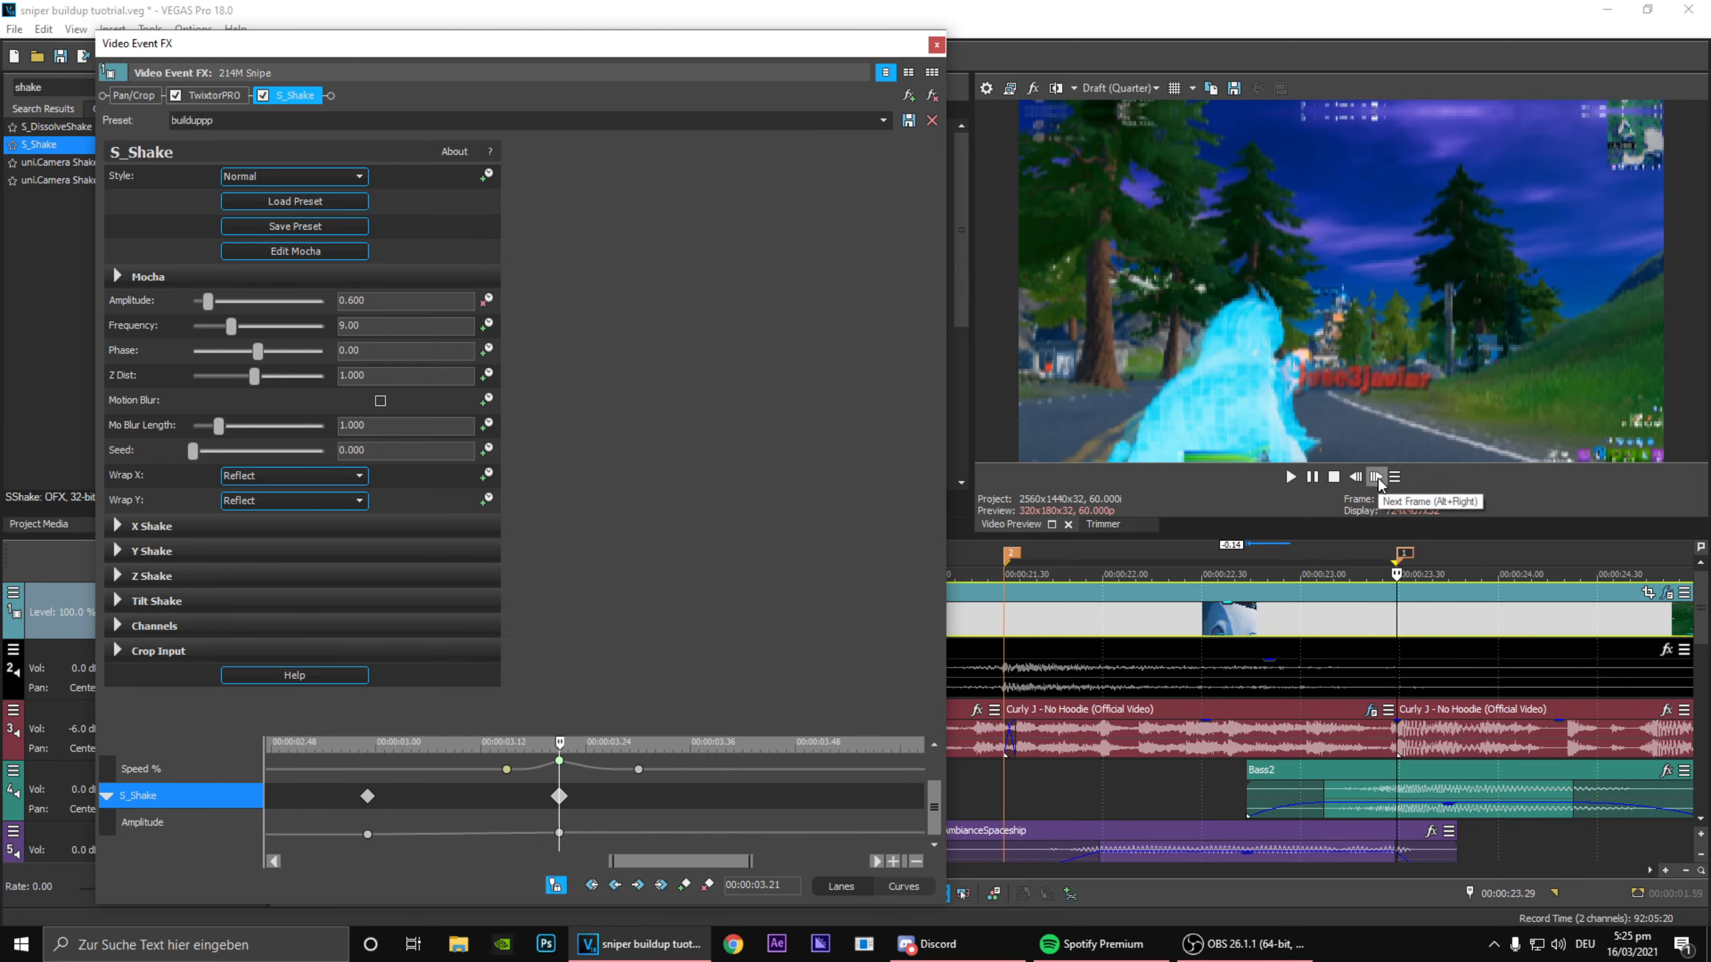
# Step: Add an S_Shake Amplitude keyframe at 00:00:03.26 with value 0 and close the effect settings
pyautogui.click(1378, 480)
pyautogui.click(1378, 481)
pyautogui.click(1378, 480)
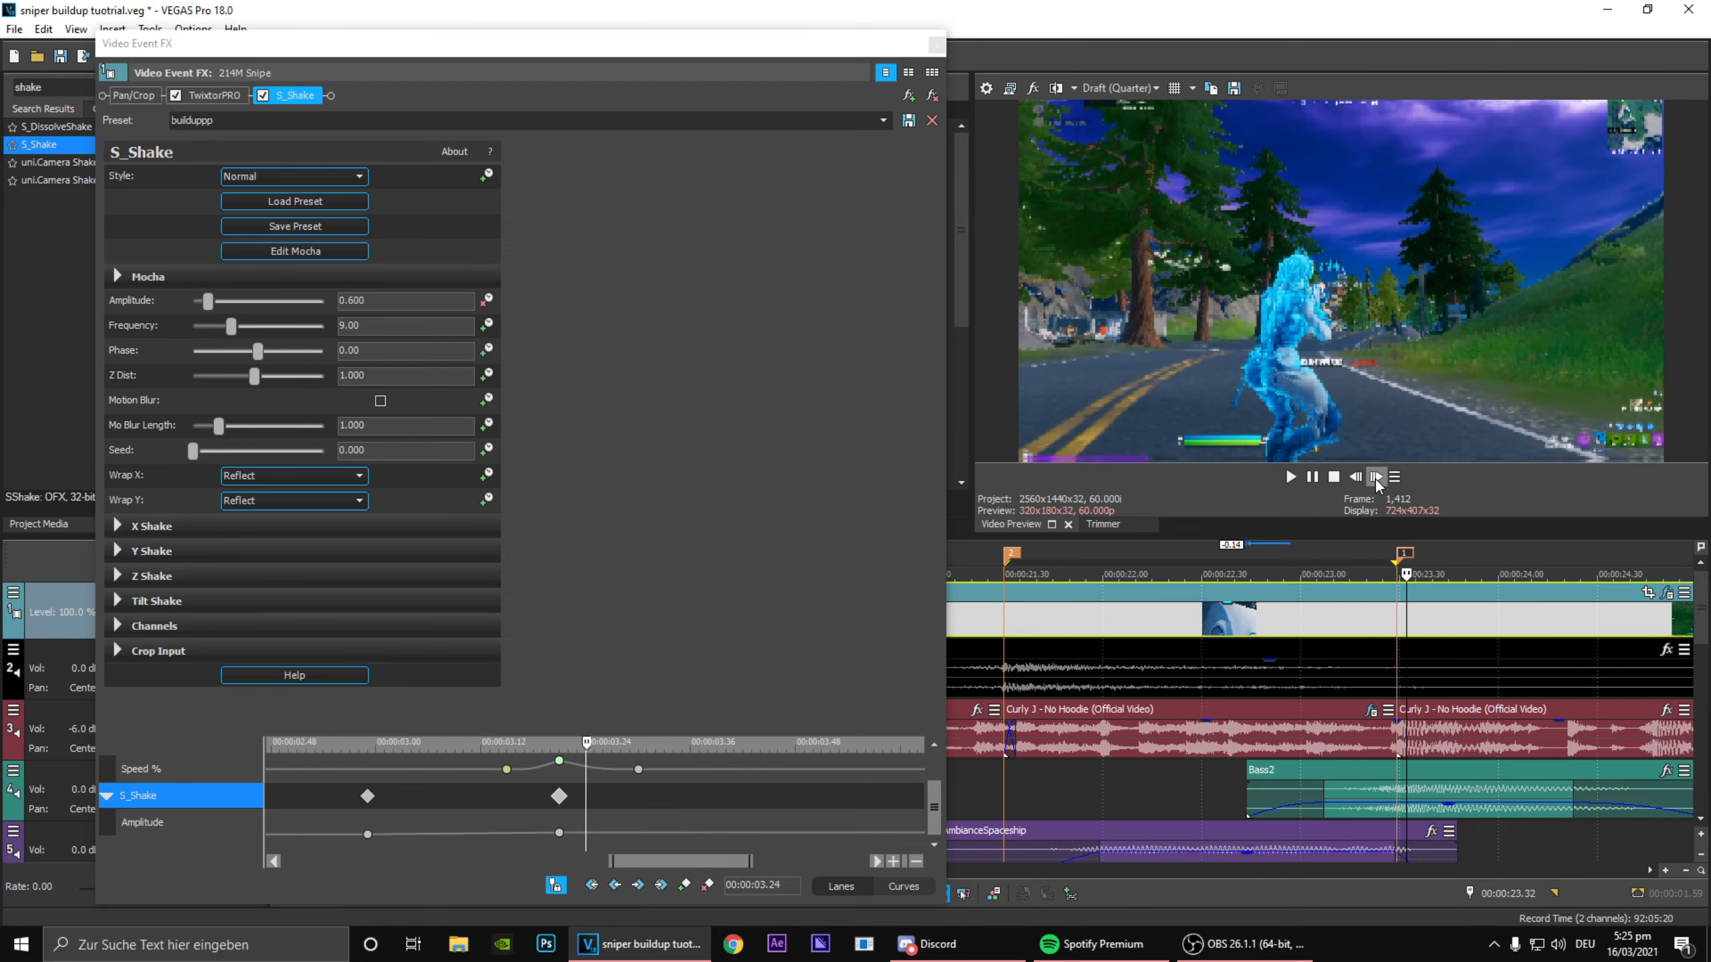
pyautogui.click(1378, 480)
pyautogui.click(1378, 481)
pyautogui.click(685, 886)
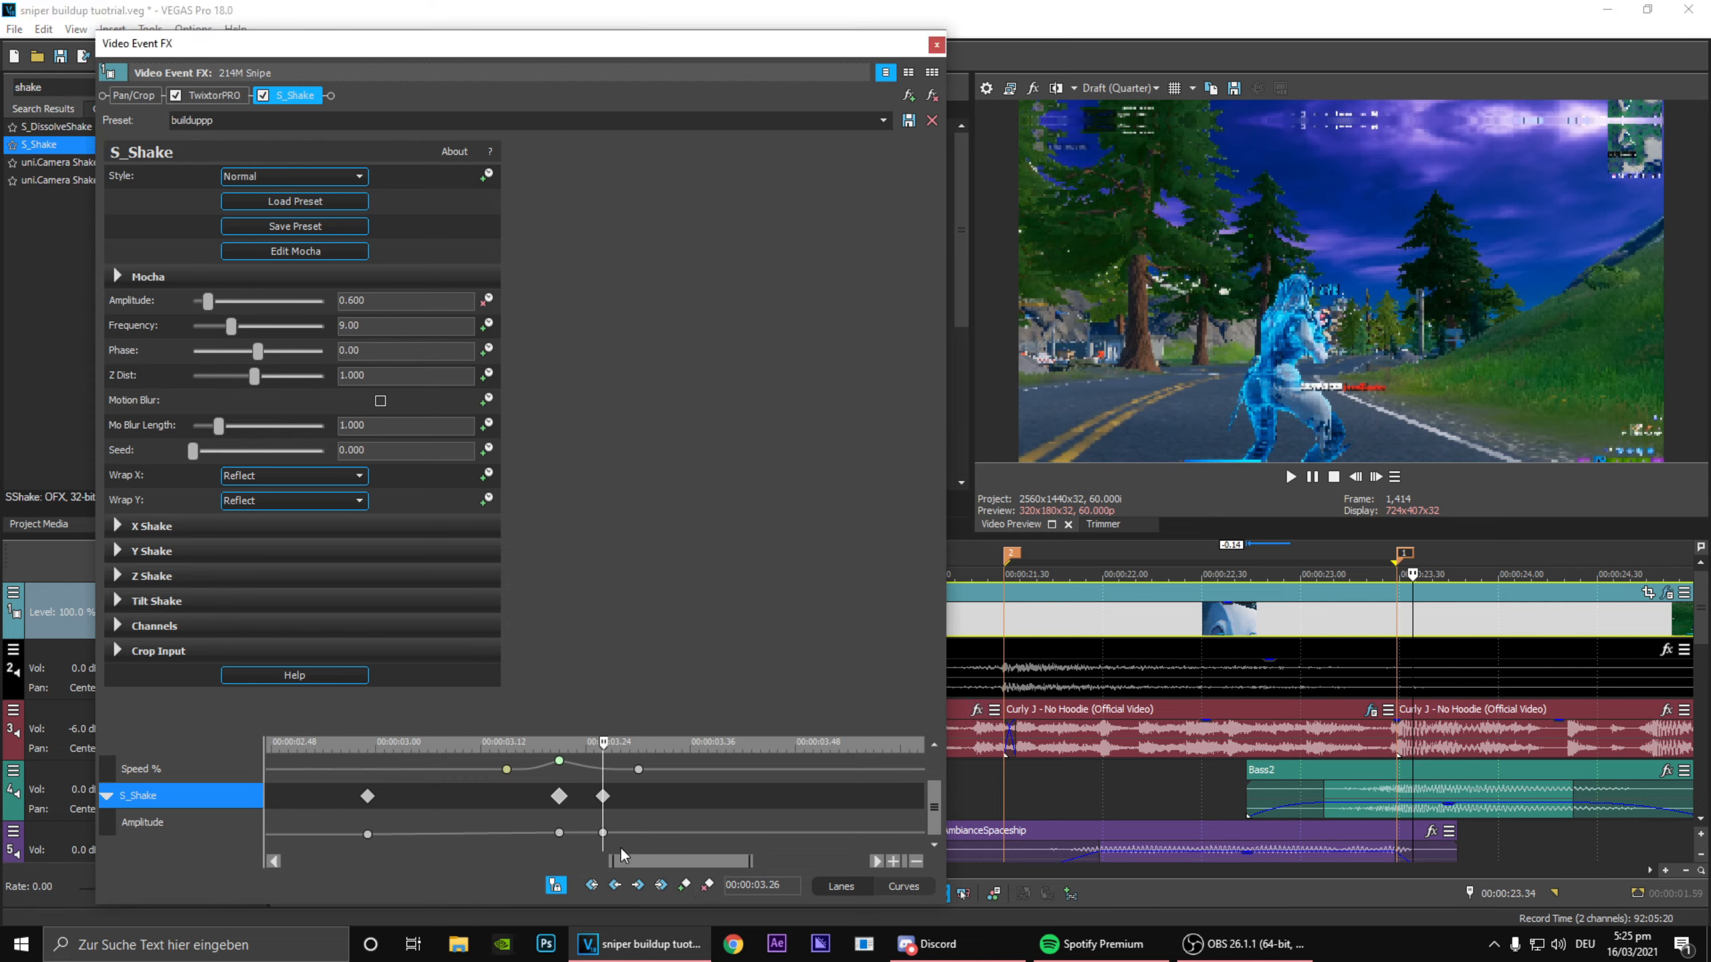
pyautogui.doubleClick(602, 833)
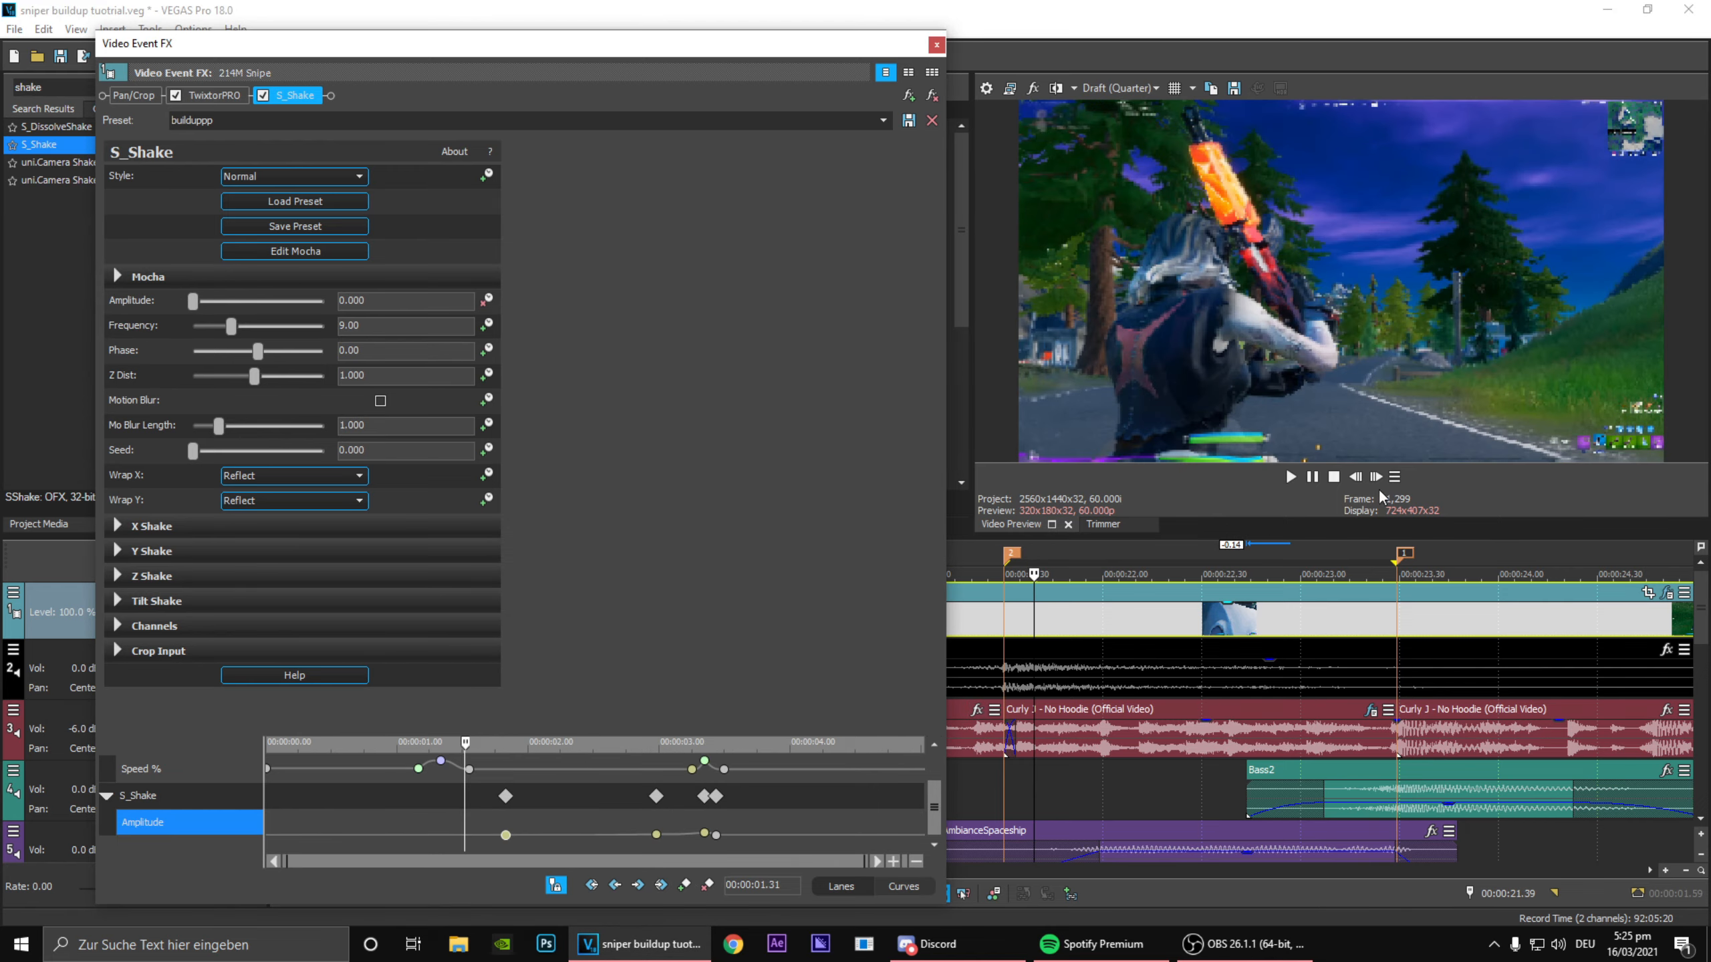
pyautogui.click(1378, 480)
pyautogui.click(1378, 481)
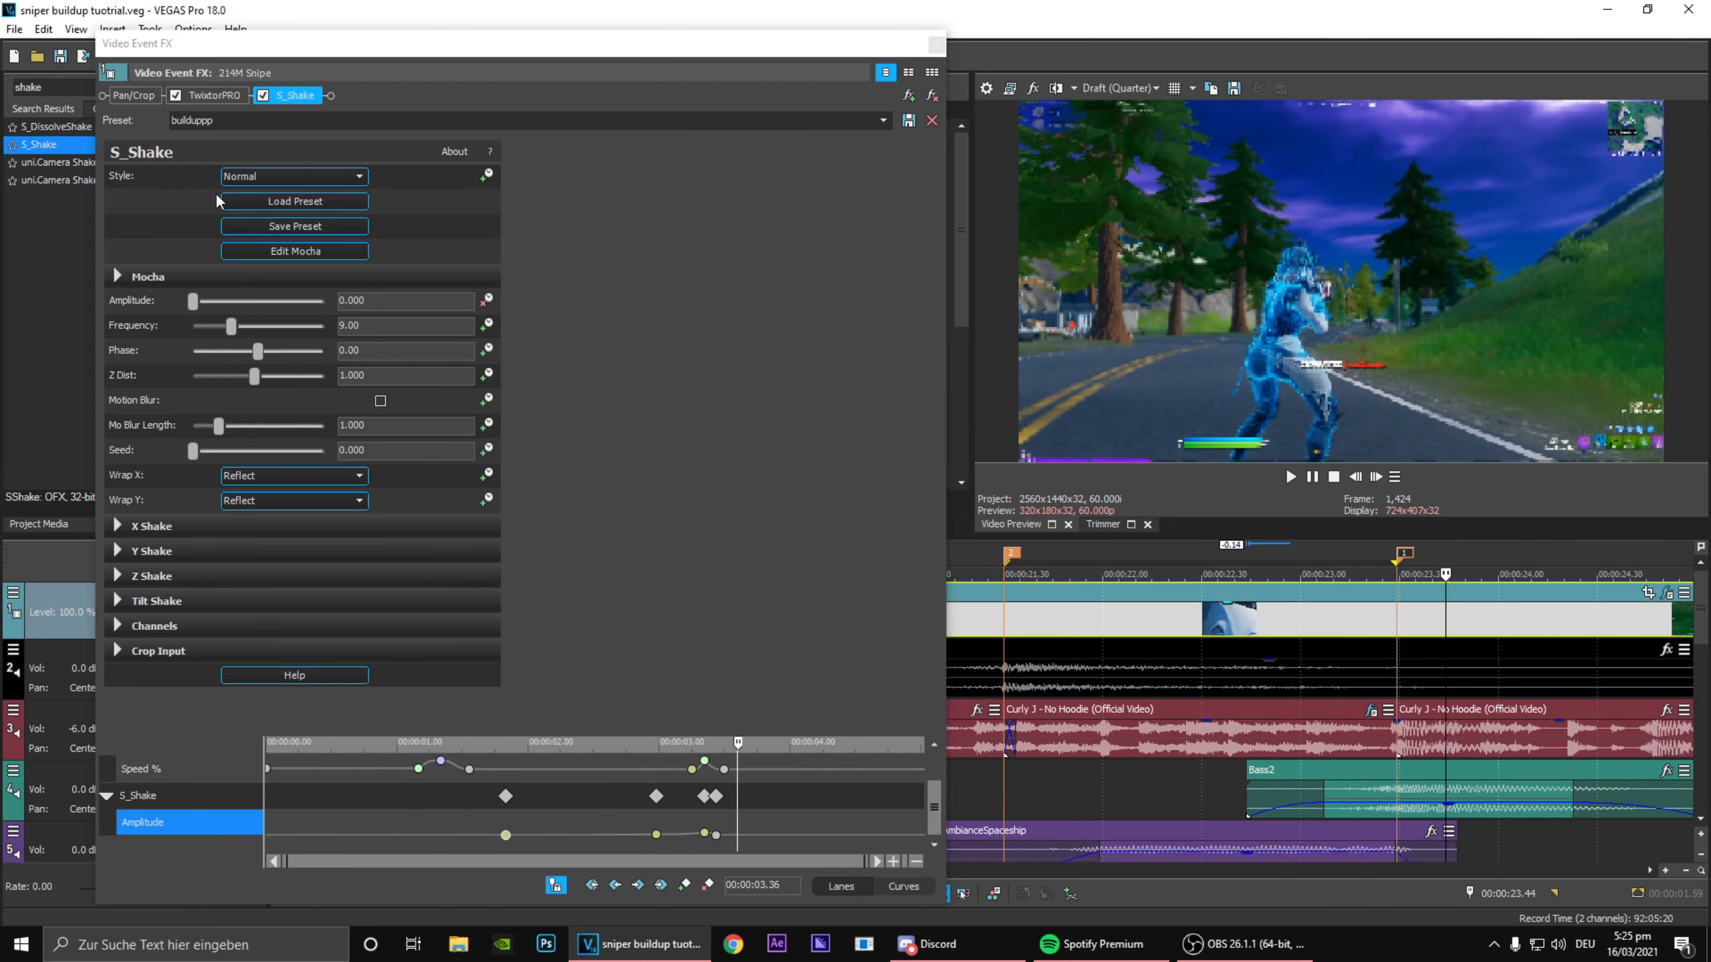
pyautogui.click(937, 45)
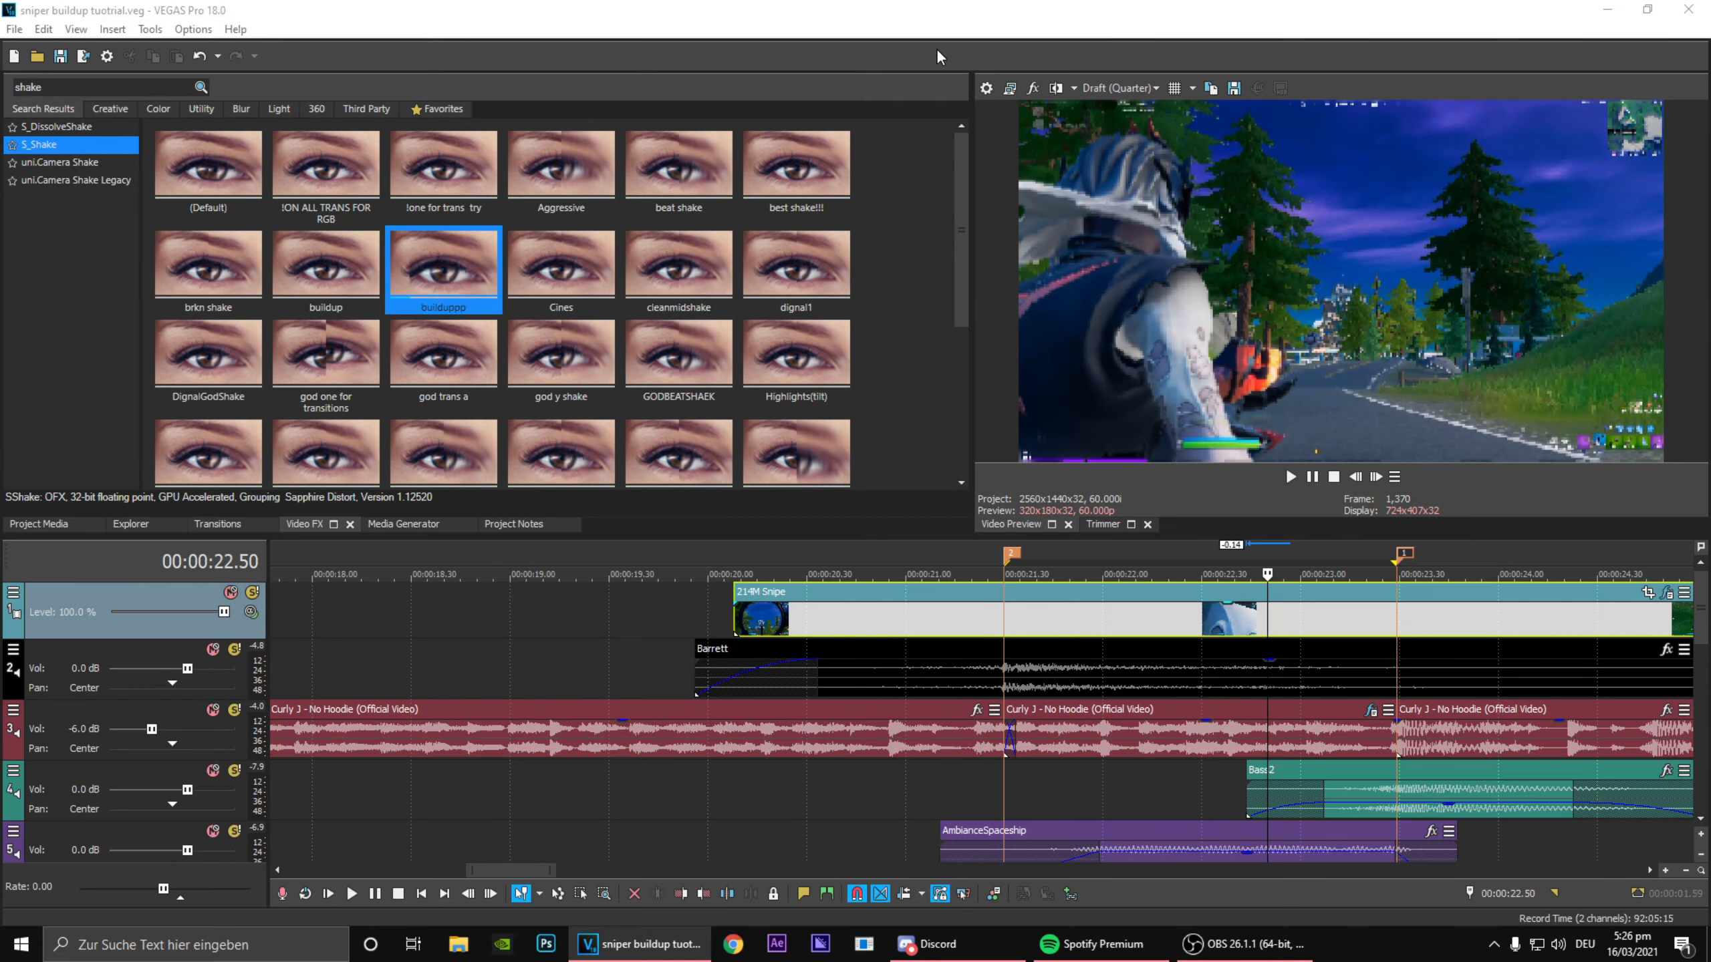
# Step: Apply a second S_Shake with the cleanmidshake preset to the 214M Snipe clip and add an Amplitude keyframe at 00:00:03.21
pyautogui.moveTo(678, 266); pyautogui.dragTo(1313, 630)
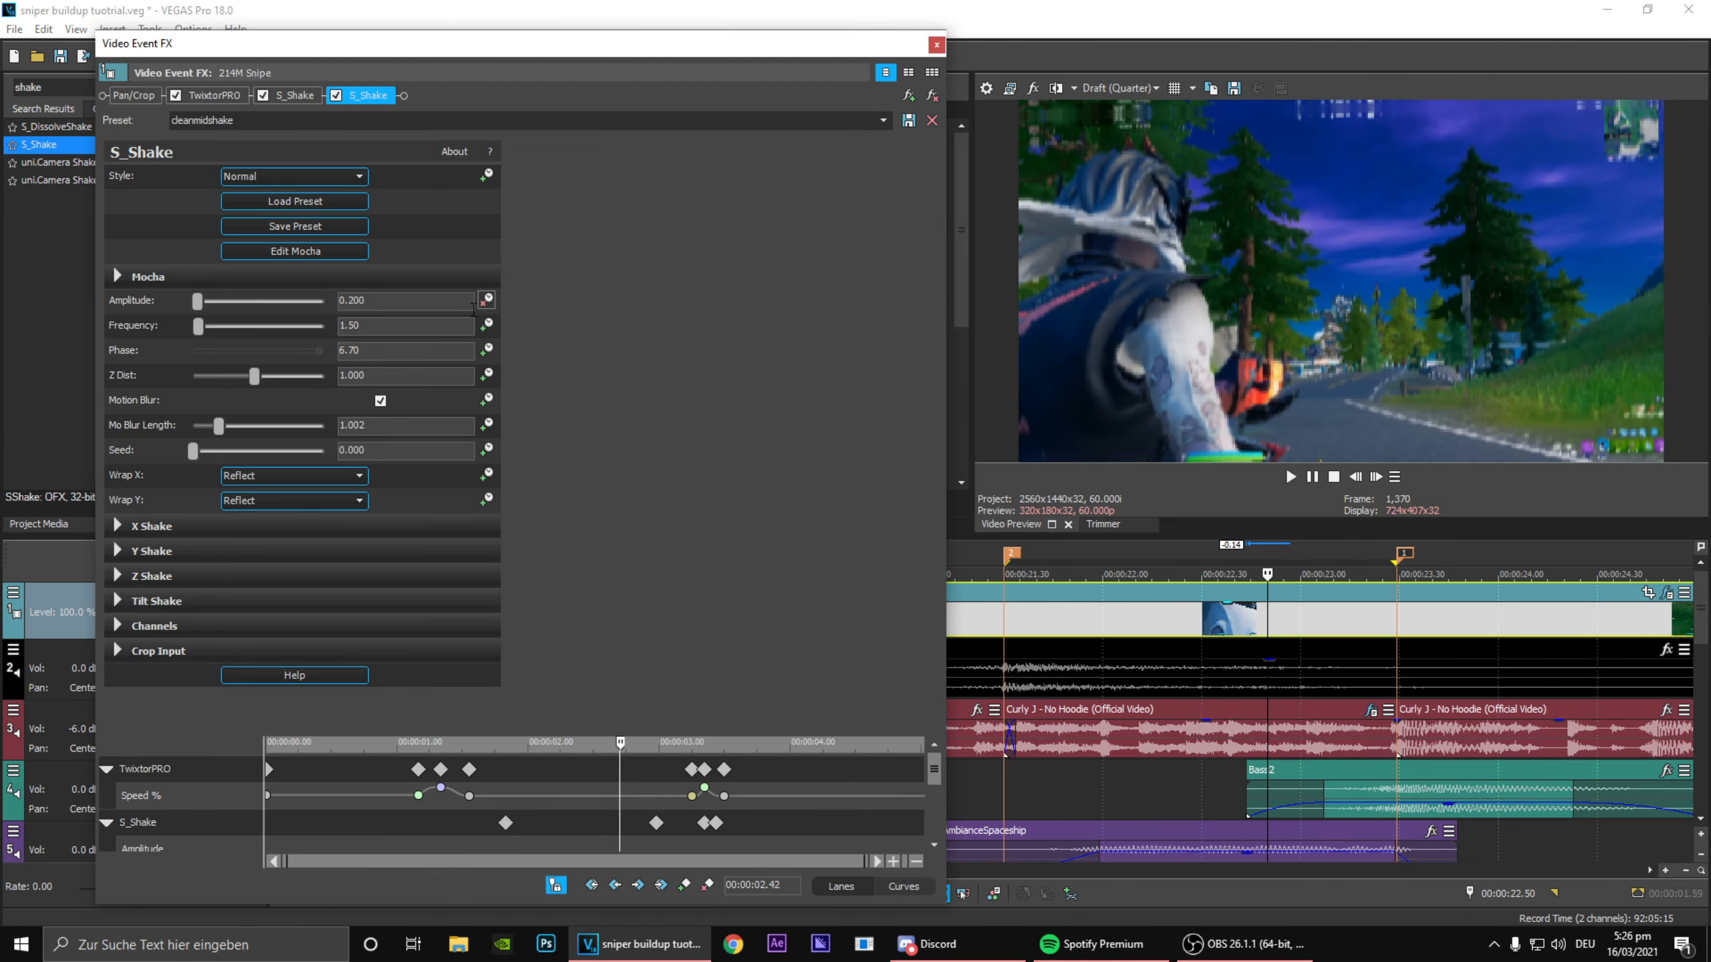
pyautogui.moveTo(944, 826); pyautogui.dragTo(943, 833)
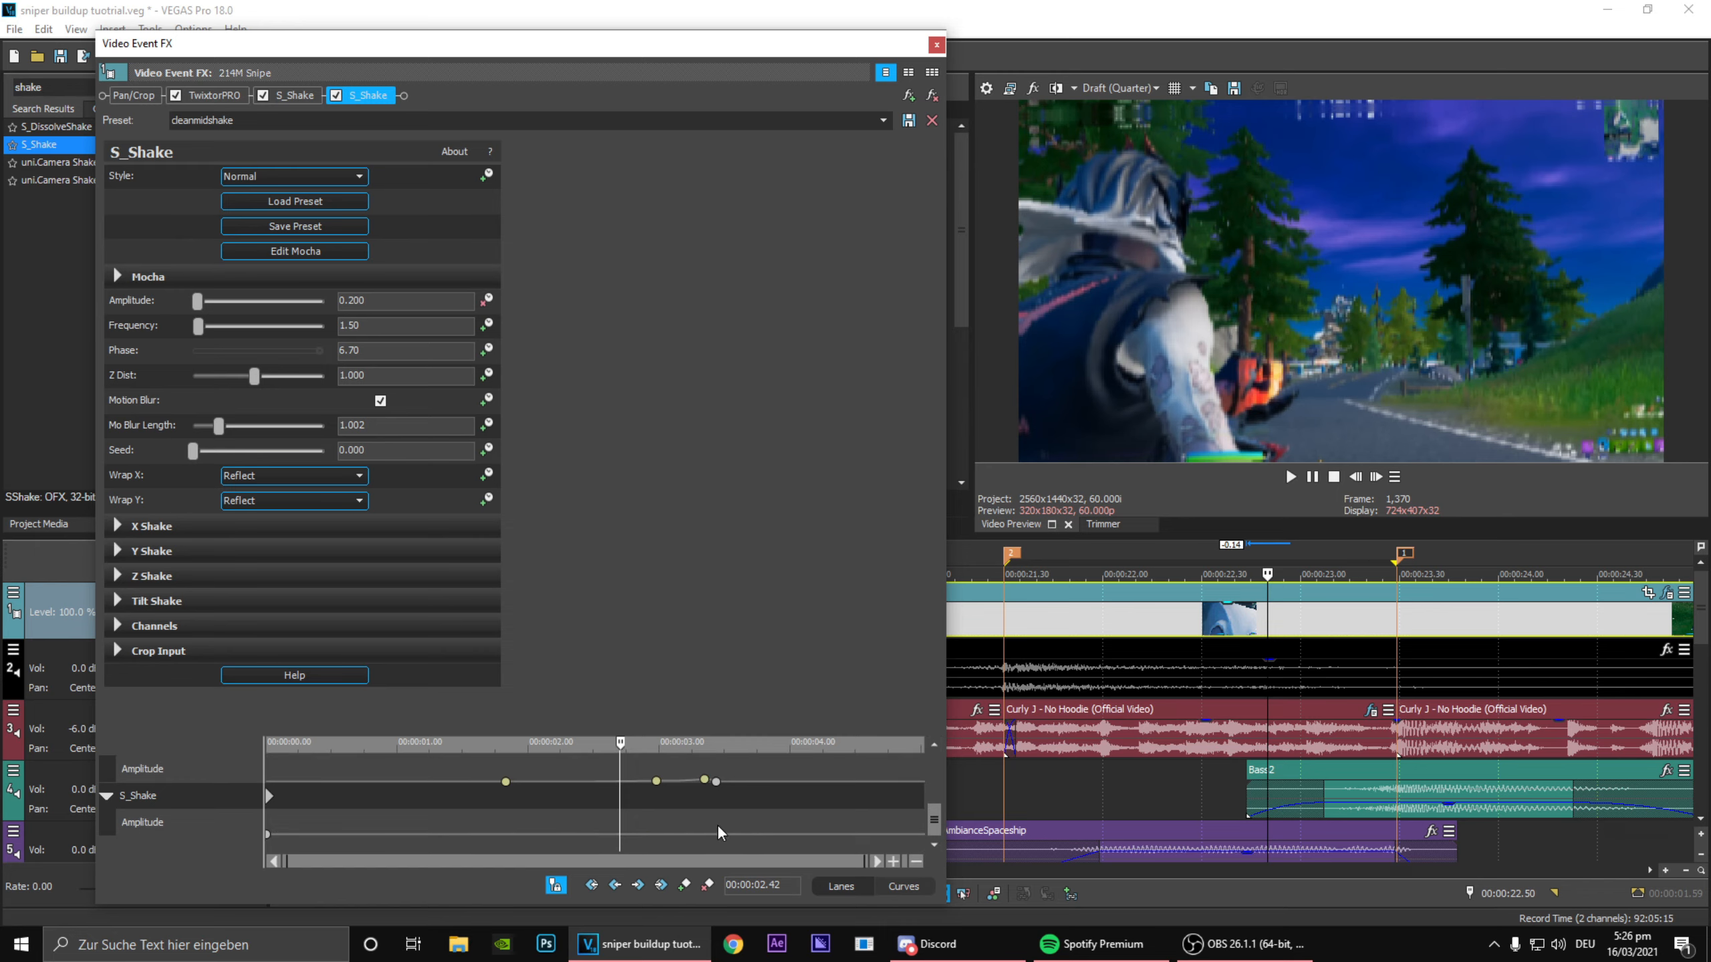
pyautogui.click(705, 824)
pyautogui.scroll(4, 765, 820)
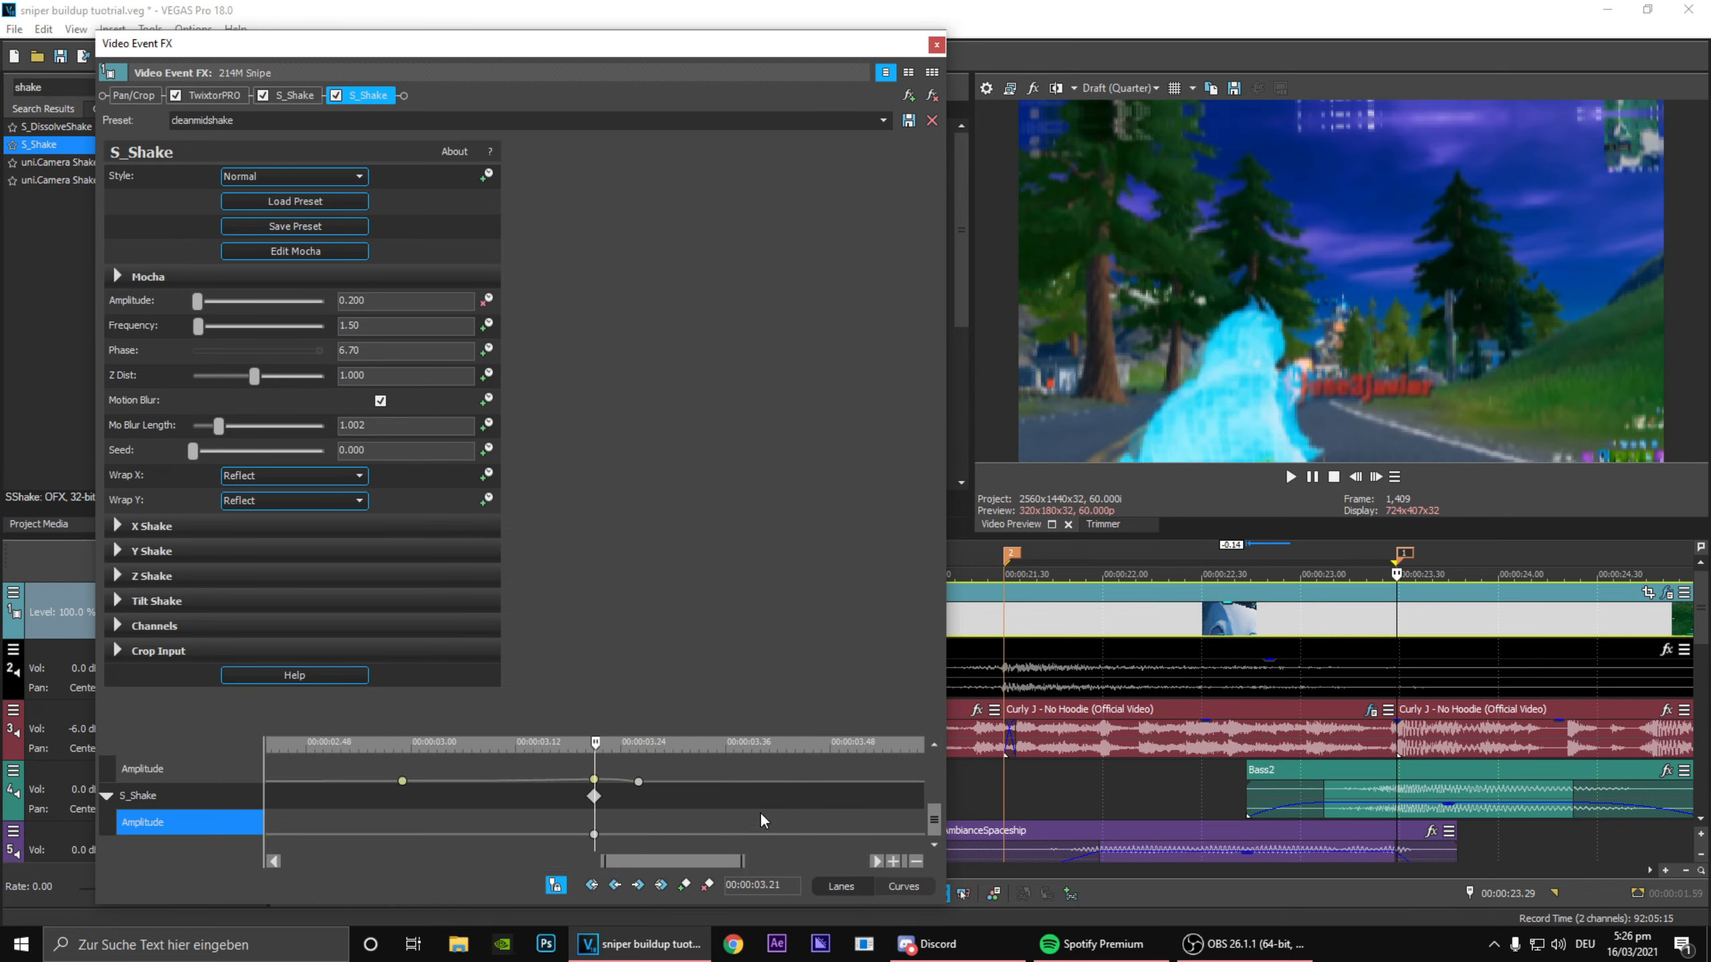
# Step: Add an Amplitude keyframe at 00:00:03.18 to the second S_Shake and set it to 0
pyautogui.click(1355, 477)
pyautogui.click(1356, 477)
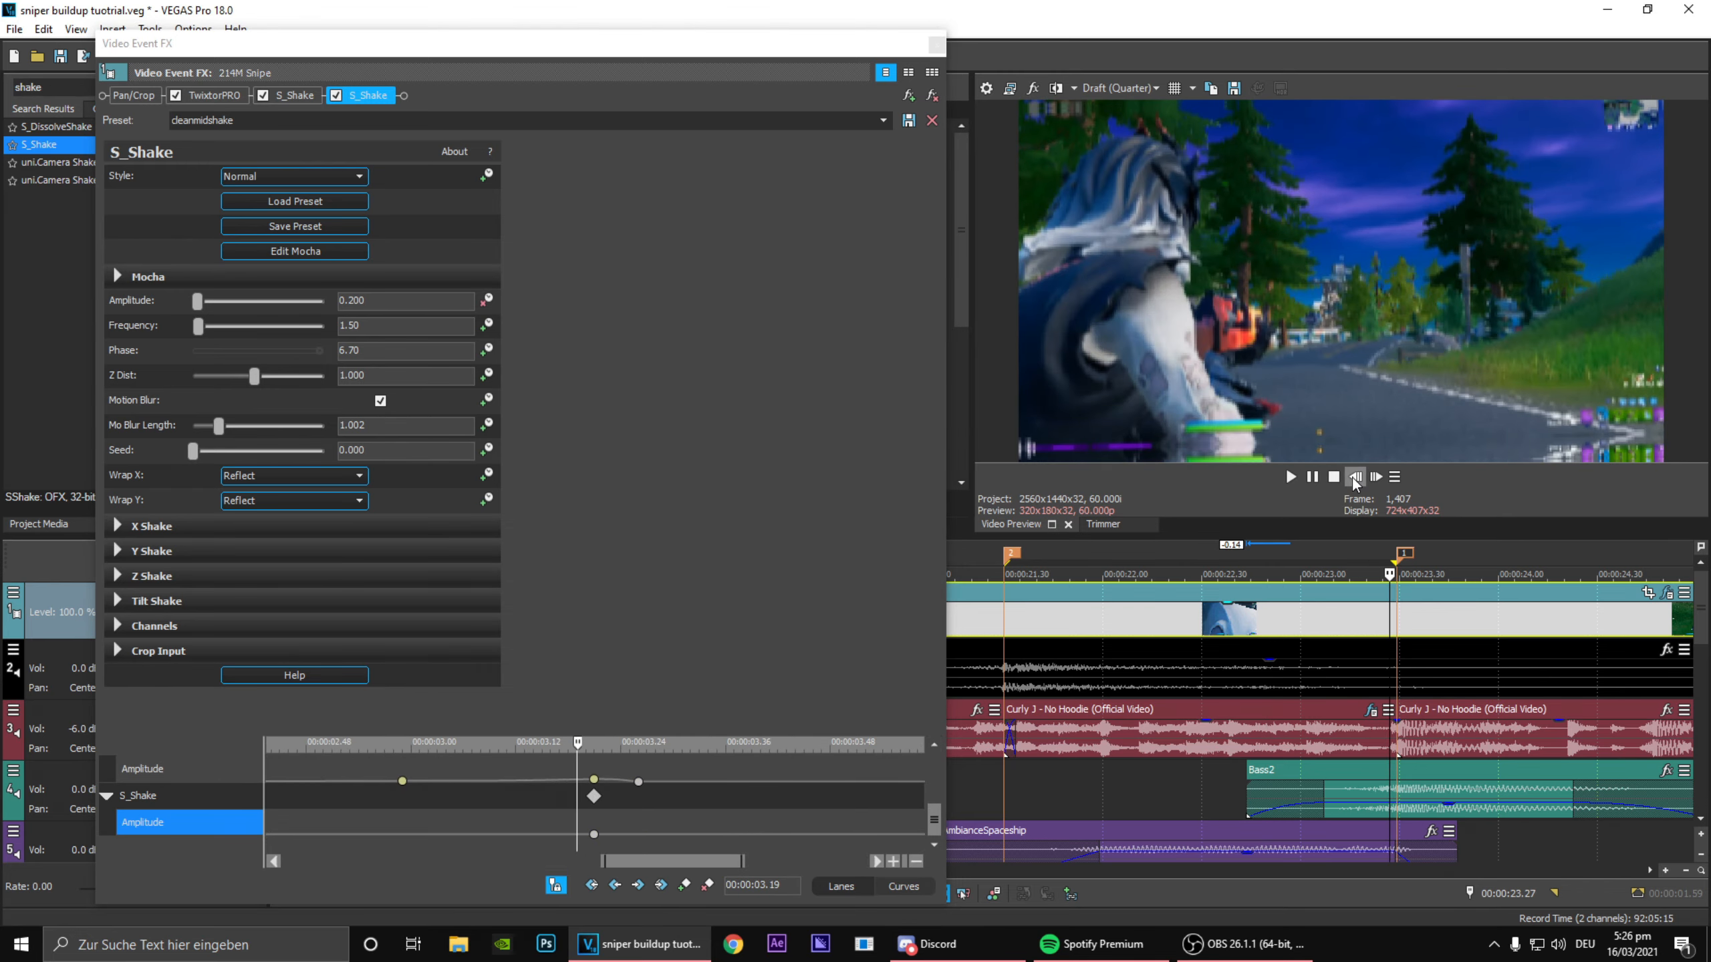
pyautogui.click(1355, 478)
pyautogui.click(685, 886)
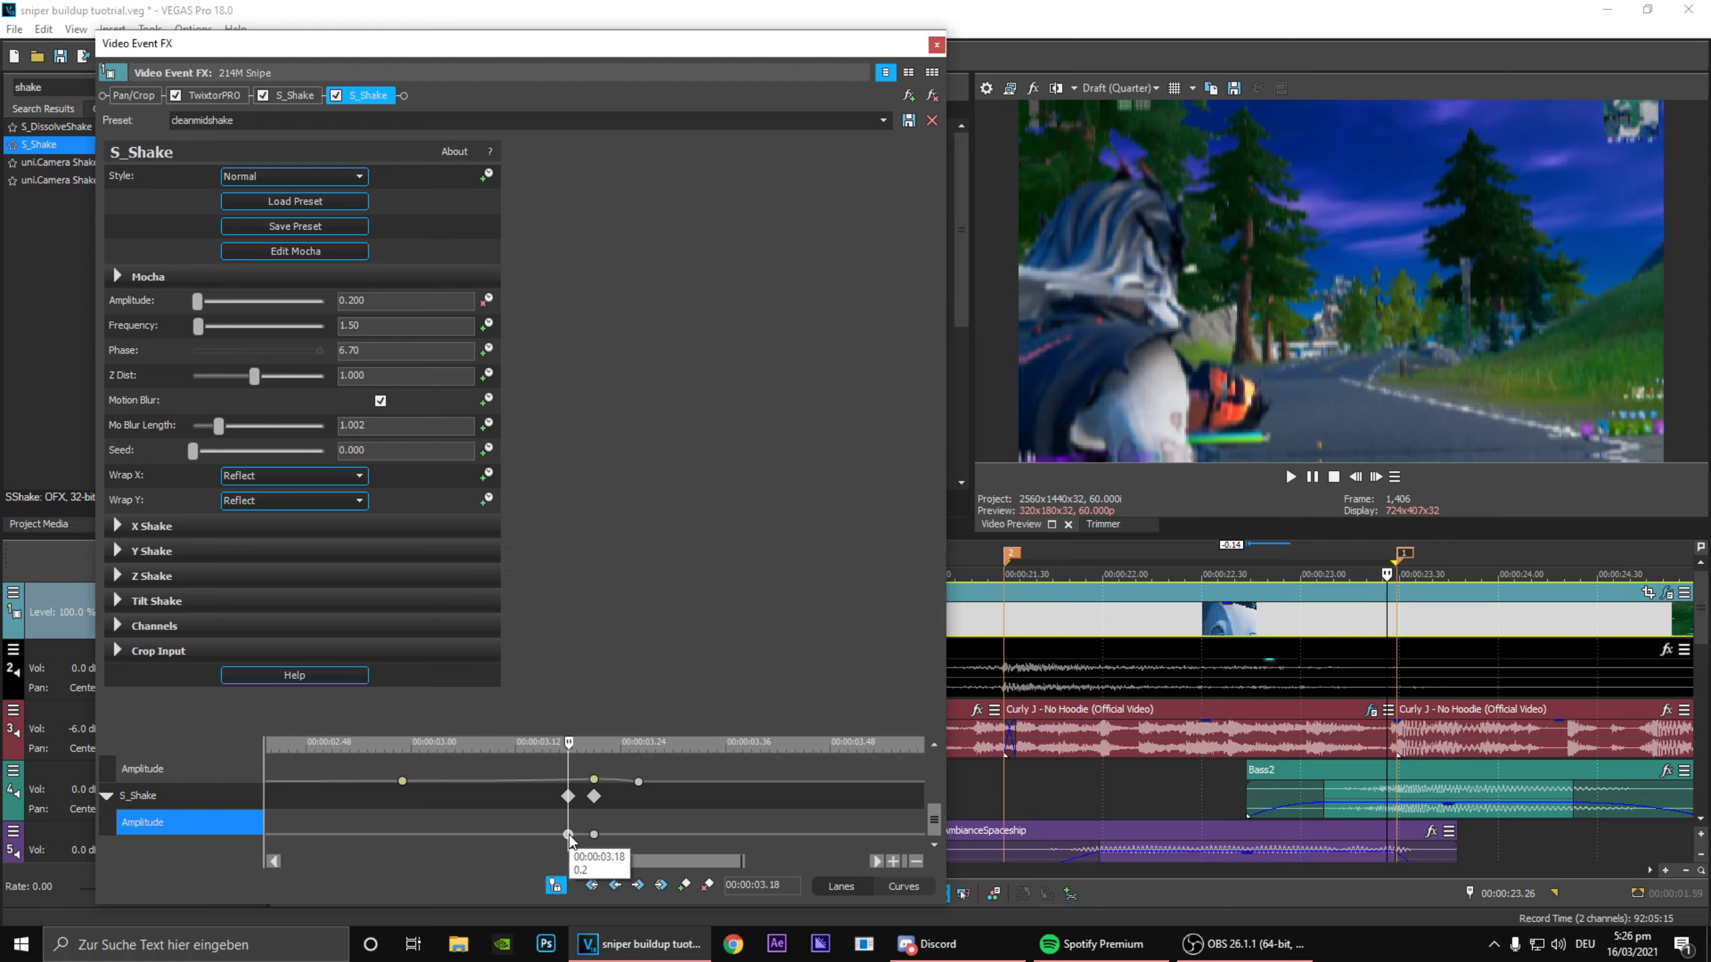
pyautogui.doubleClick(569, 835)
pyautogui.moveTo(493, 856); pyautogui.dragTo(476, 857)
# Step: Add an Amplitude keyframe of 0 to the second S_Shake at the clip's end, 00:00:05.01
pyautogui.click(739, 829)
pyautogui.press('End')
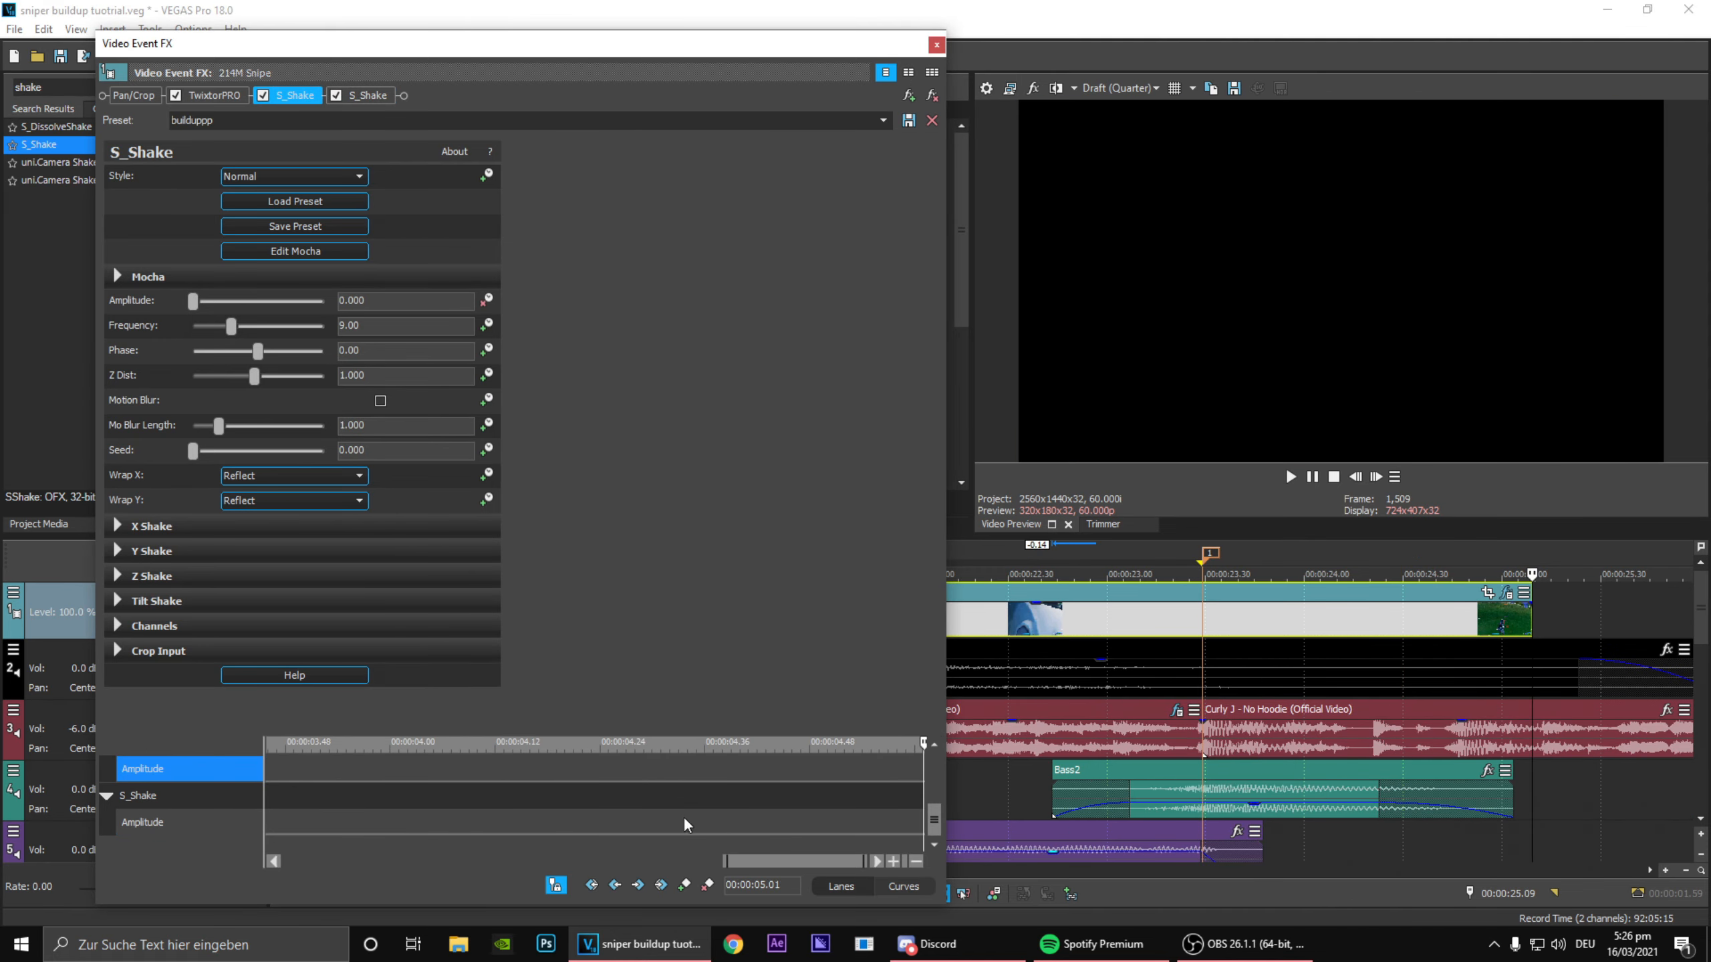
pyautogui.scroll(-5, 686, 825)
pyautogui.moveTo(876, 823); pyautogui.dragTo(962, 829)
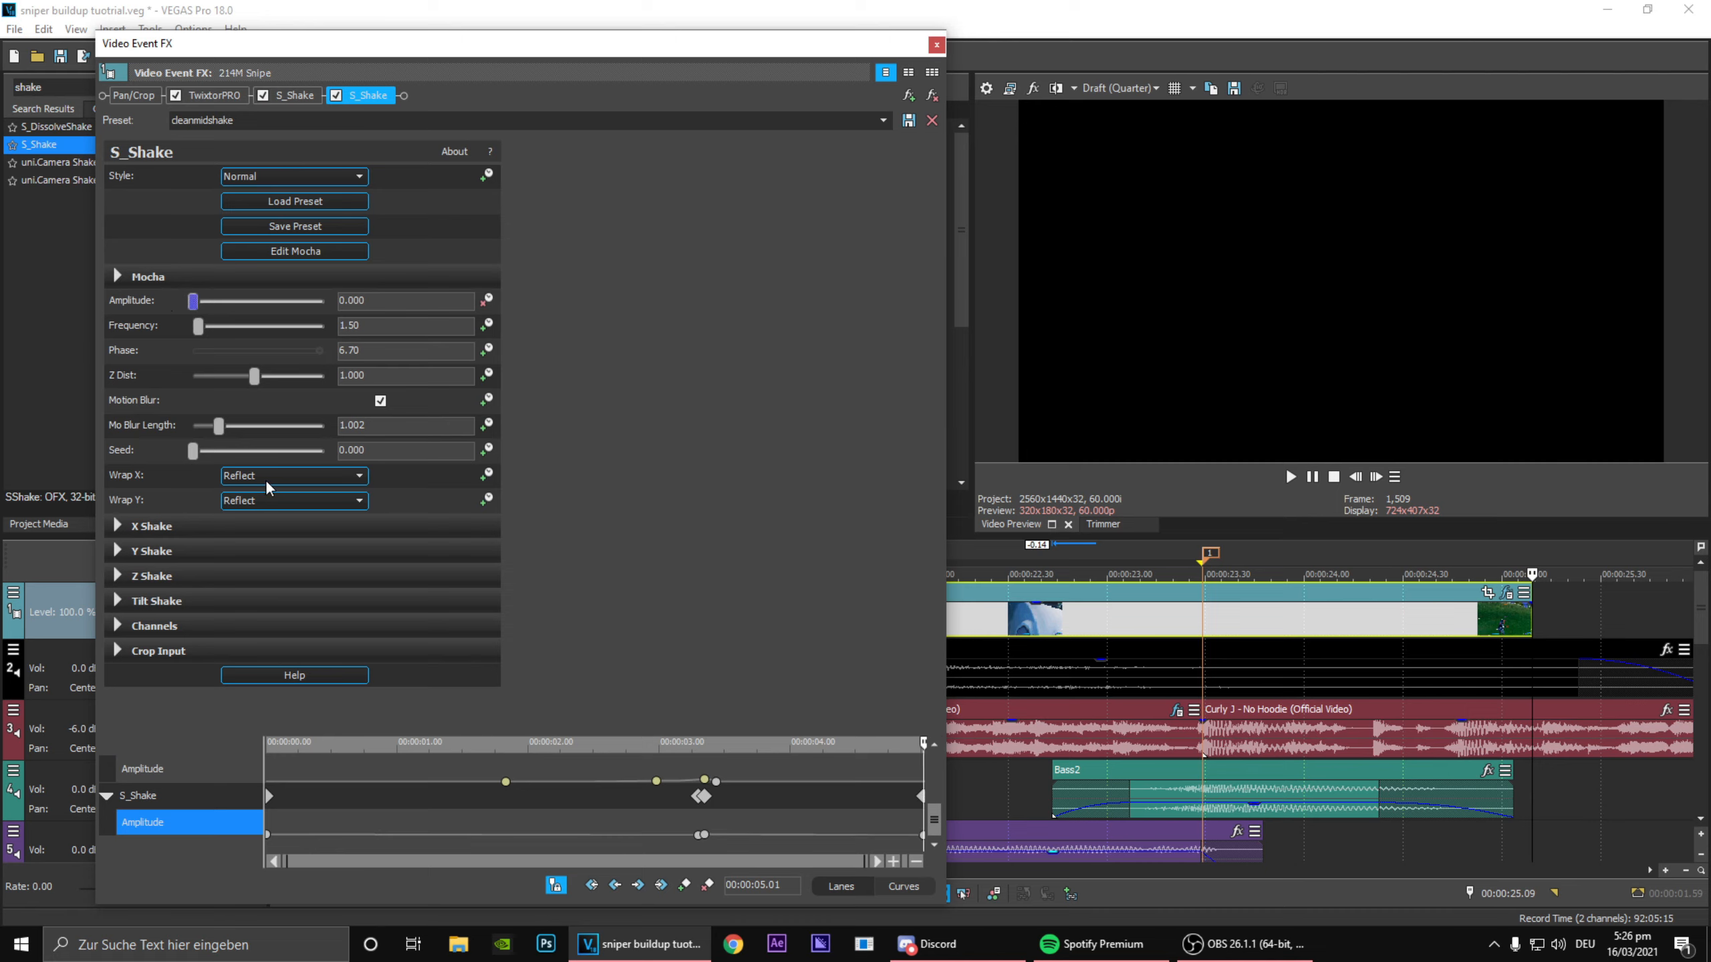
# Step: Set the second S_Shake's Amplitude keyframe at 00:00:03.21 to Fast Fade interpolation
pyautogui.click(703, 835)
pyautogui.rightClick(703, 835)
pyautogui.click(756, 716)
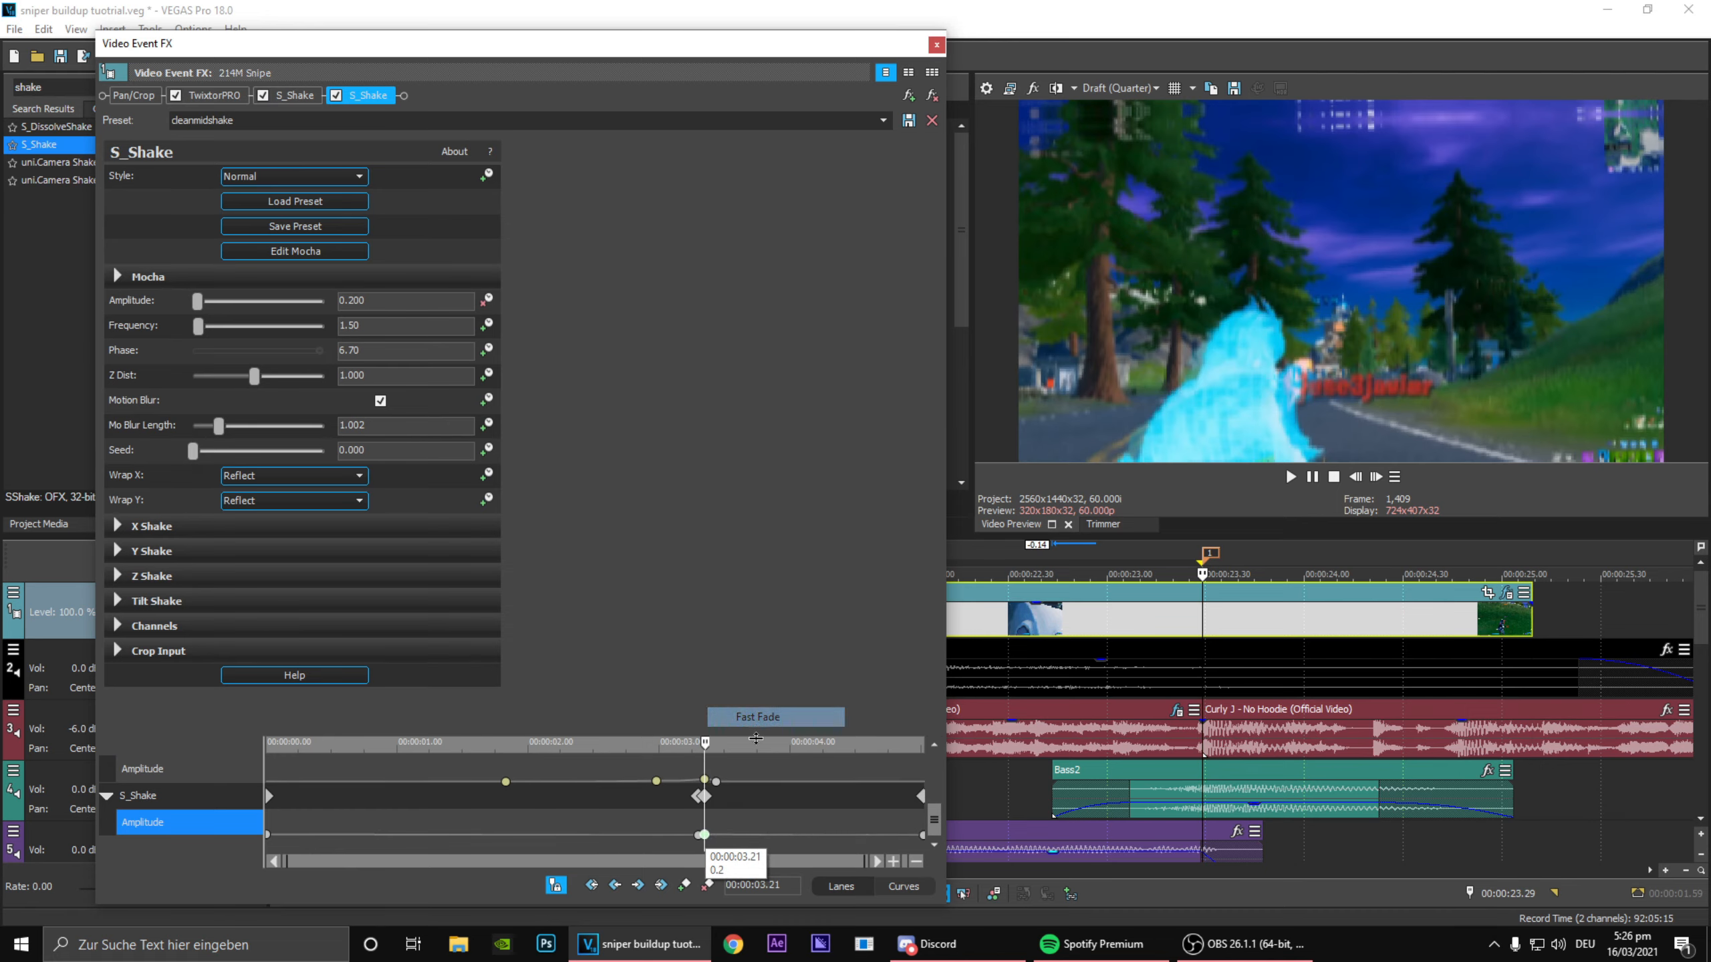
pyautogui.scroll(5, 633, 843)
pyautogui.moveTo(662, 775); pyautogui.dragTo(598, 829)
pyautogui.scroll(-5, 599, 828)
pyautogui.moveTo(797, 822)
pyautogui.mouseDown()
pyautogui.moveTo(738, 822)
pyautogui.moveTo(883, 823)
pyautogui.moveTo(792, 823)
pyautogui.mouseUp()
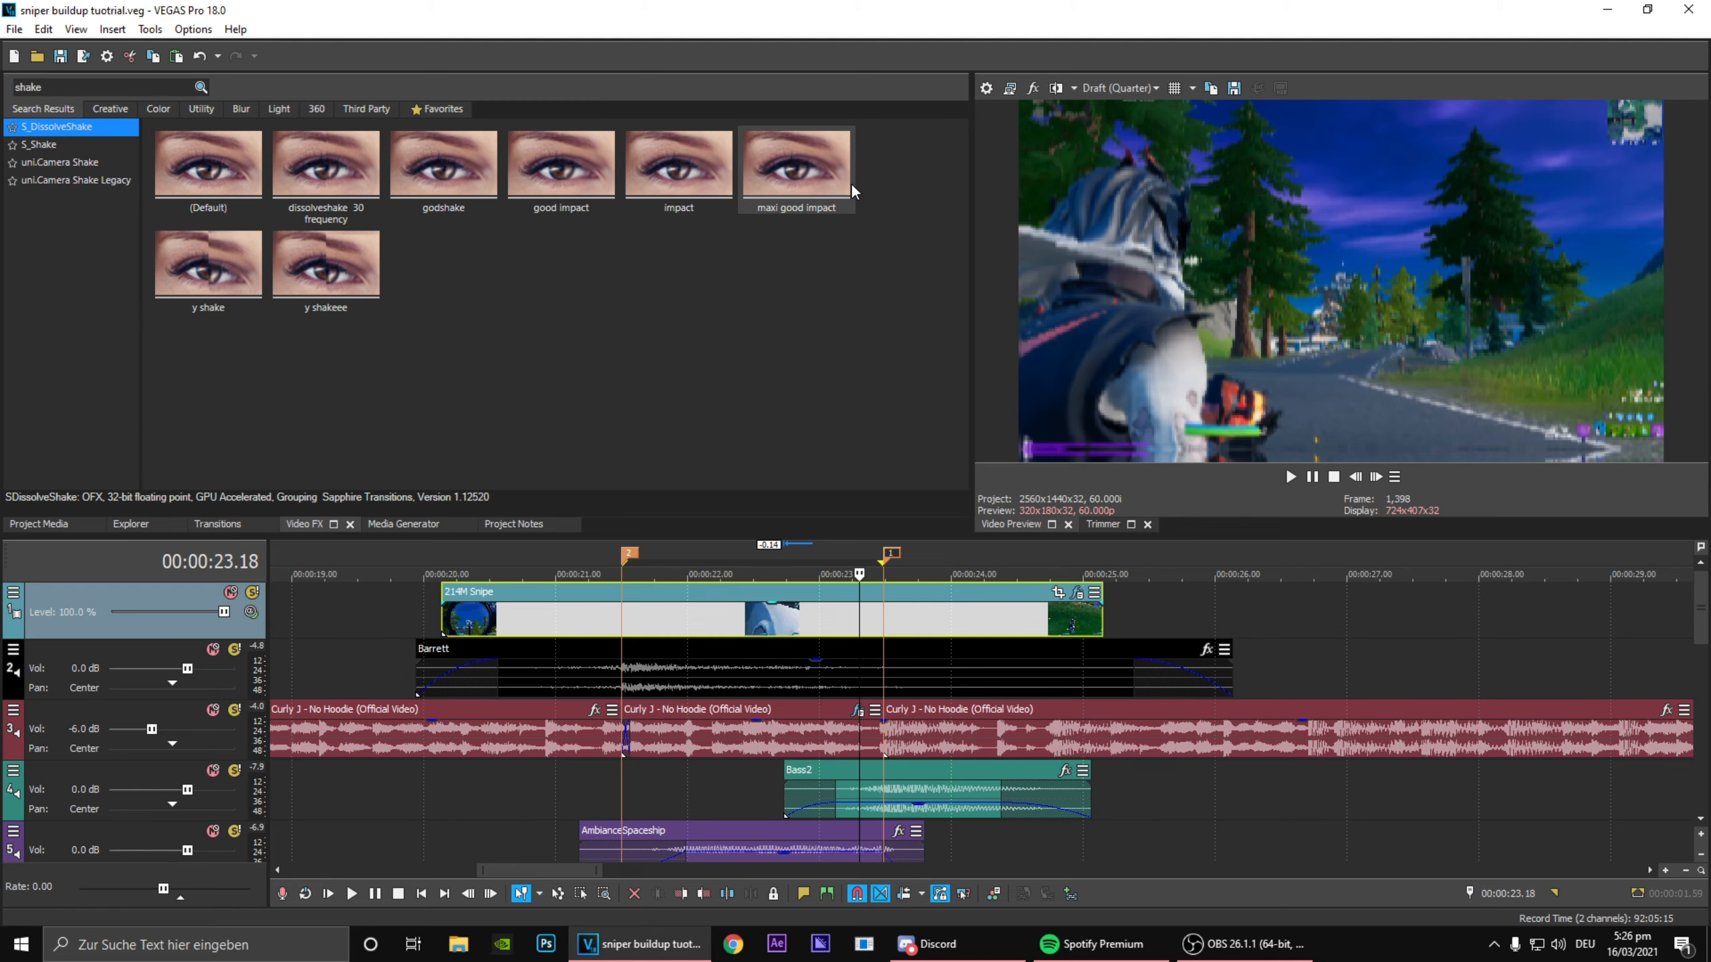
# Step: Apply S_DissolveShake with the maxi good impact preset to the 214M Snipe clip and add a Dissolve Amount keyframe at 00:00:03.21
pyautogui.moveTo(956, 610); pyautogui.dragTo(847, 623)
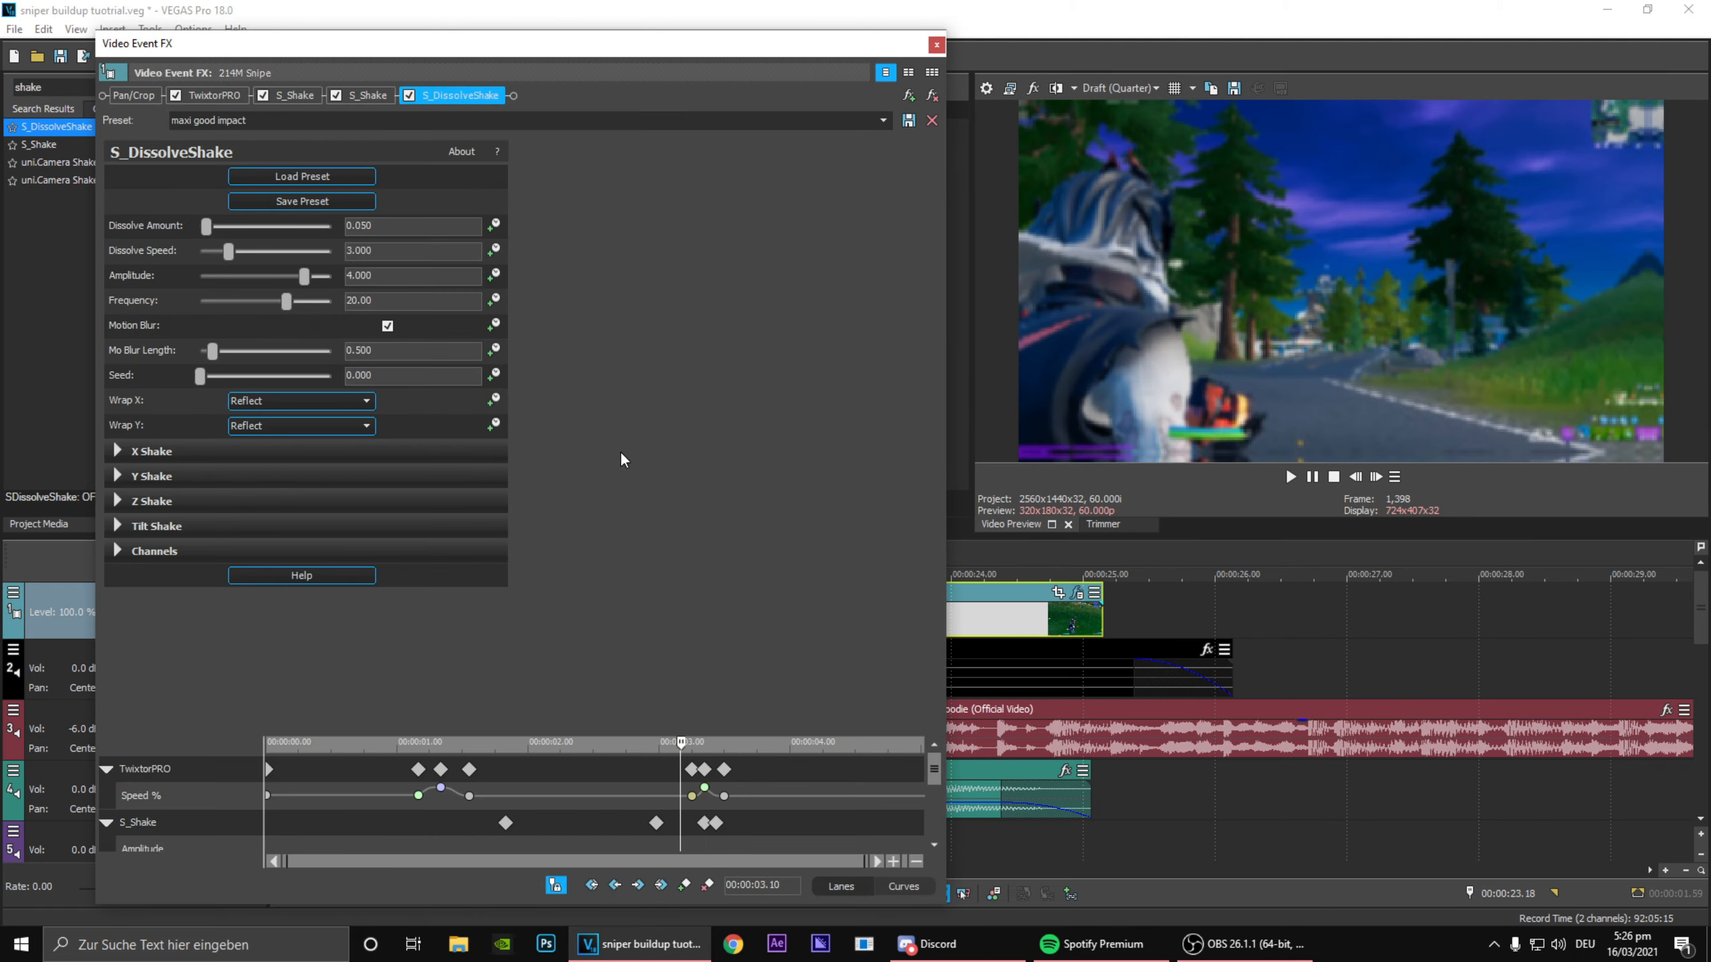
pyautogui.scroll(-3, 933, 765)
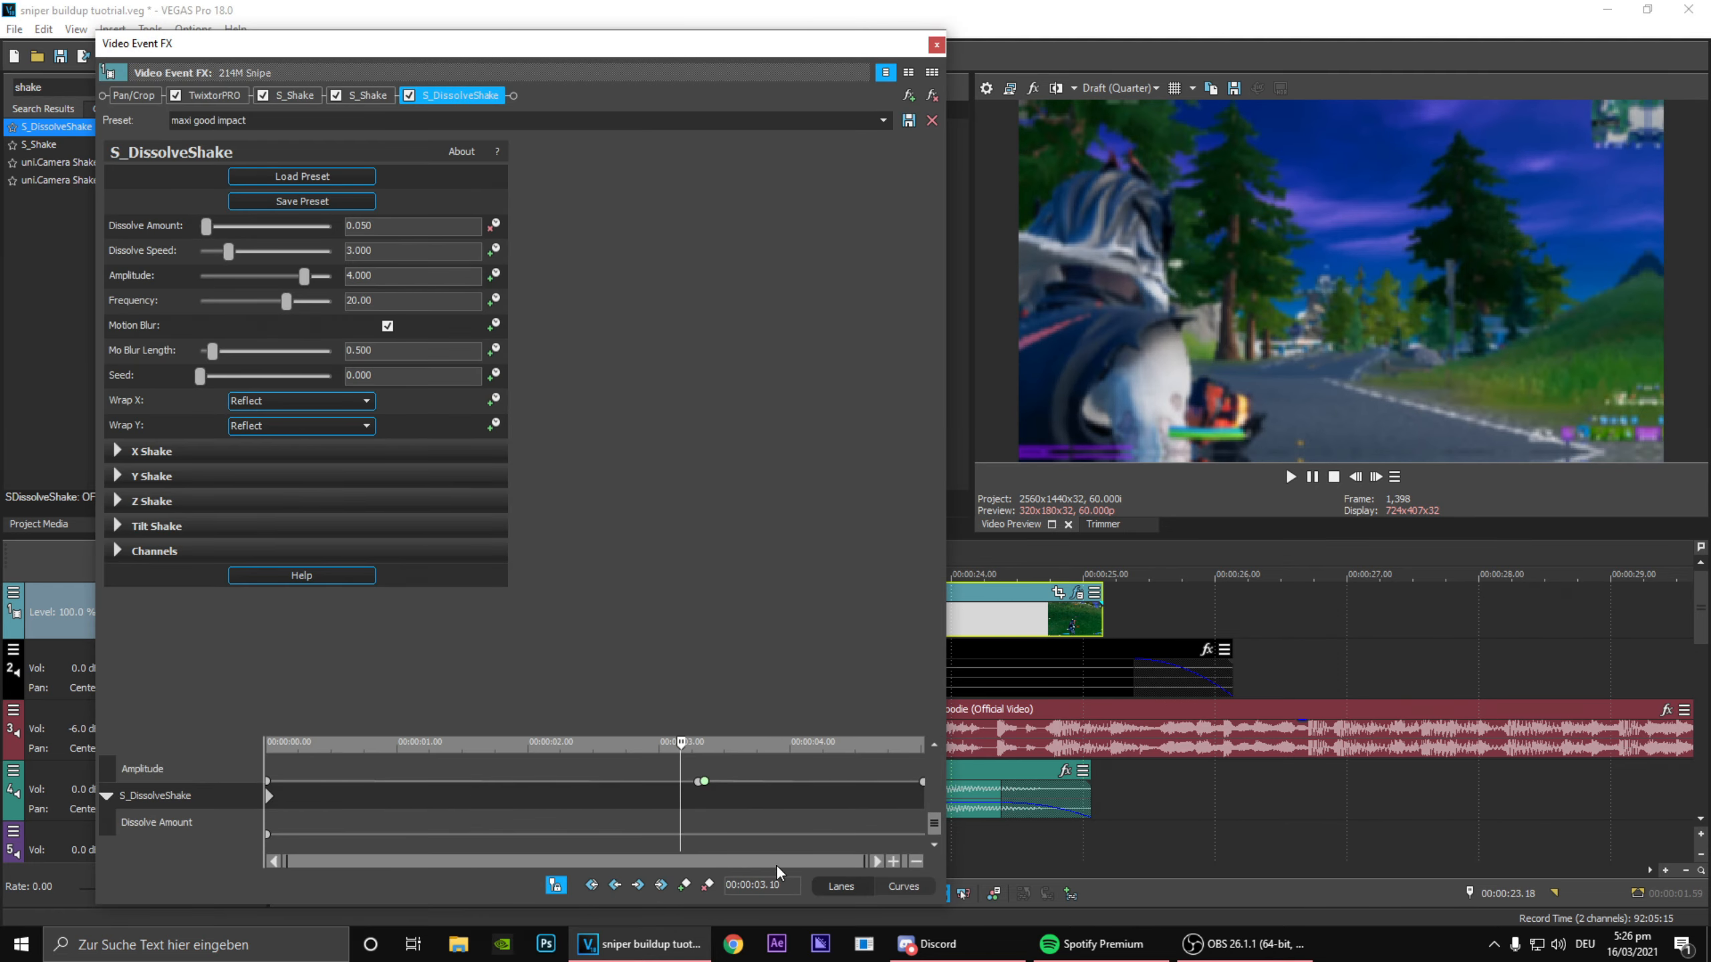
pyautogui.click(705, 823)
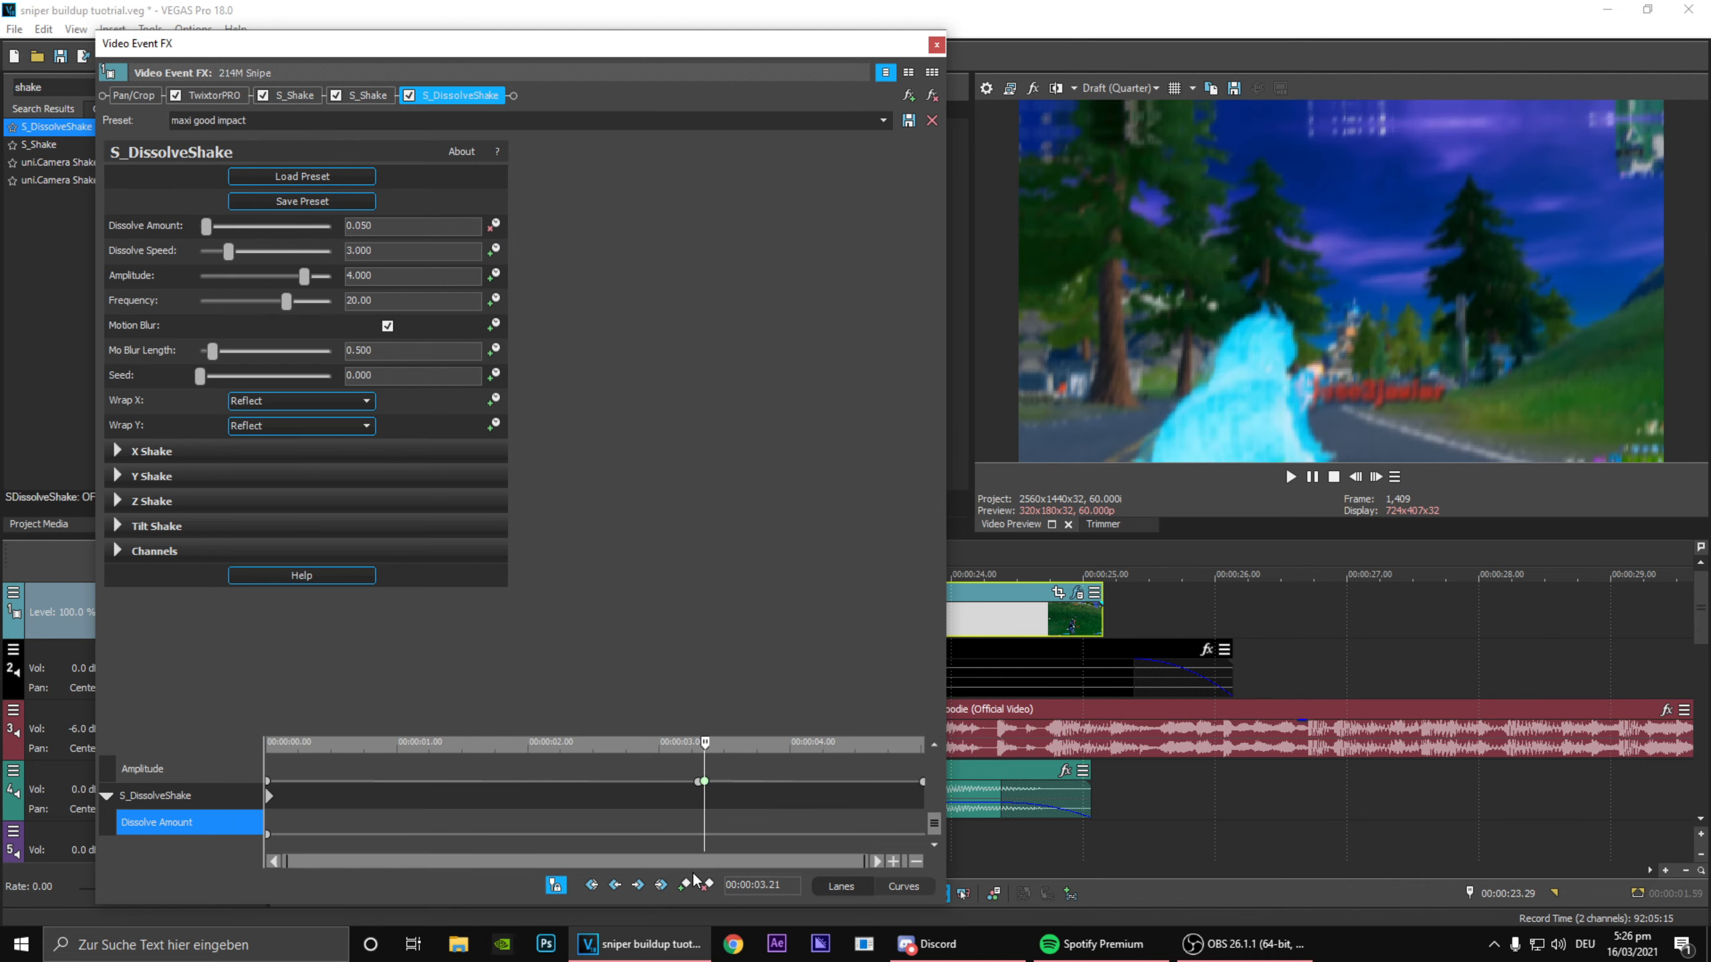
pyautogui.click(687, 882)
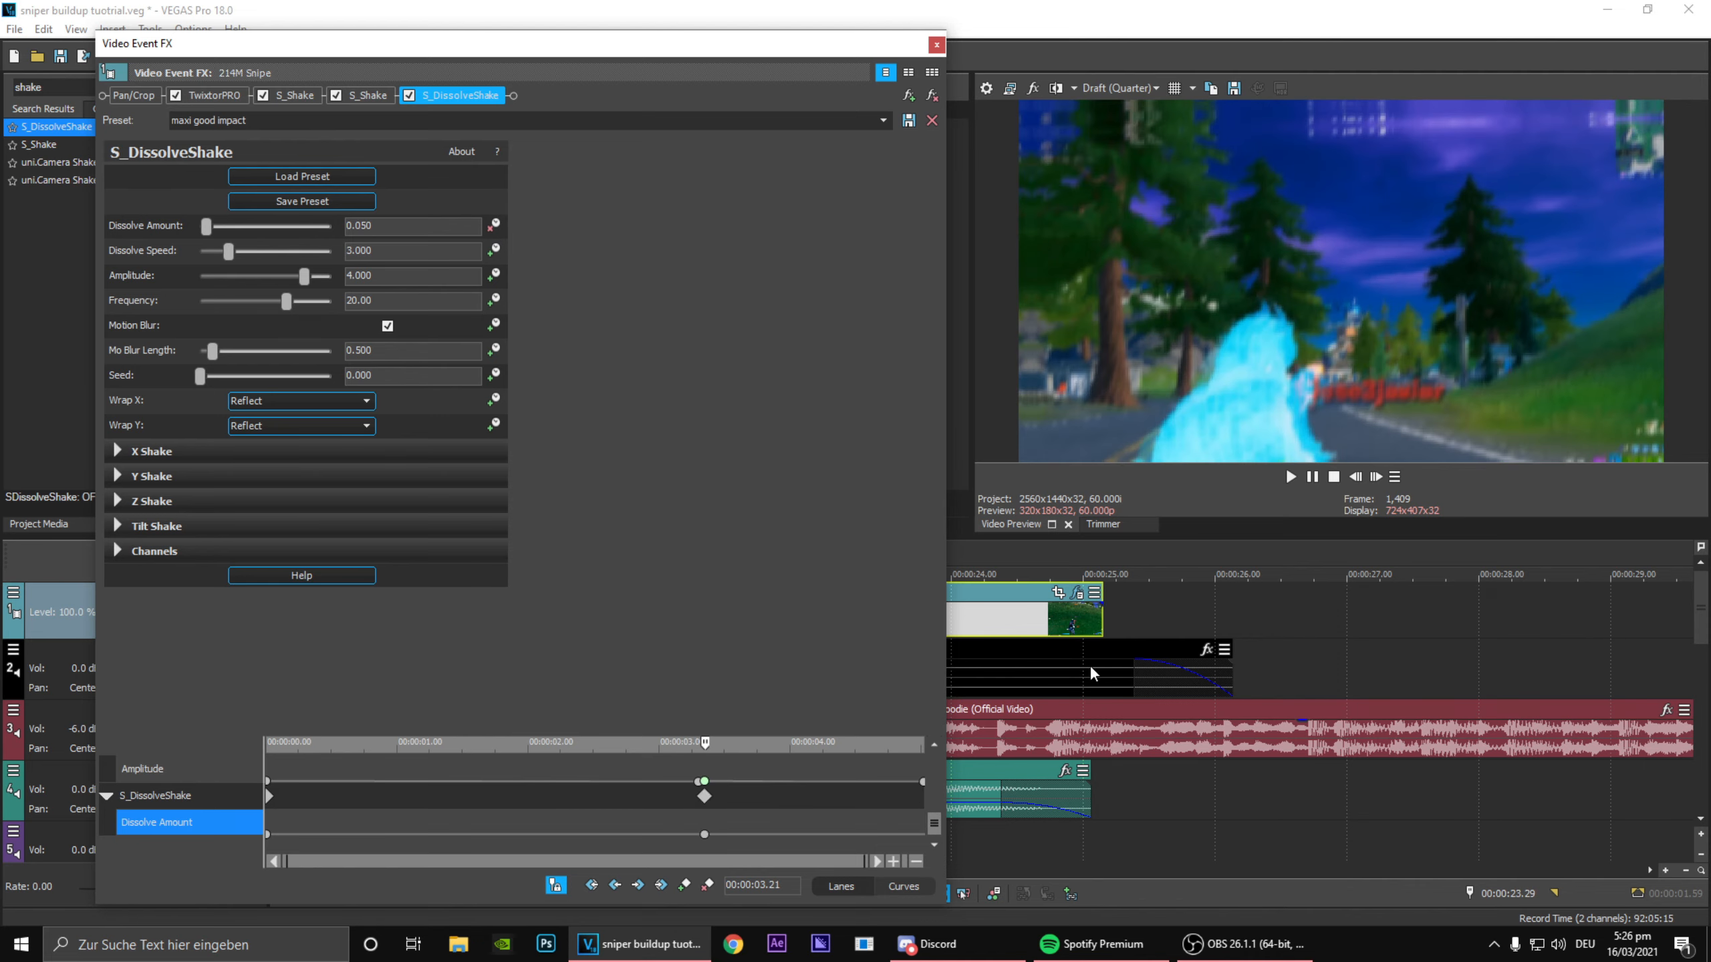
# Step: Add a Dissolve Amount keyframe at 00:00:03.18, three frames before the impact keyframe, and set it to 0
pyautogui.click(1355, 476)
pyautogui.click(1355, 476)
pyautogui.click(1355, 477)
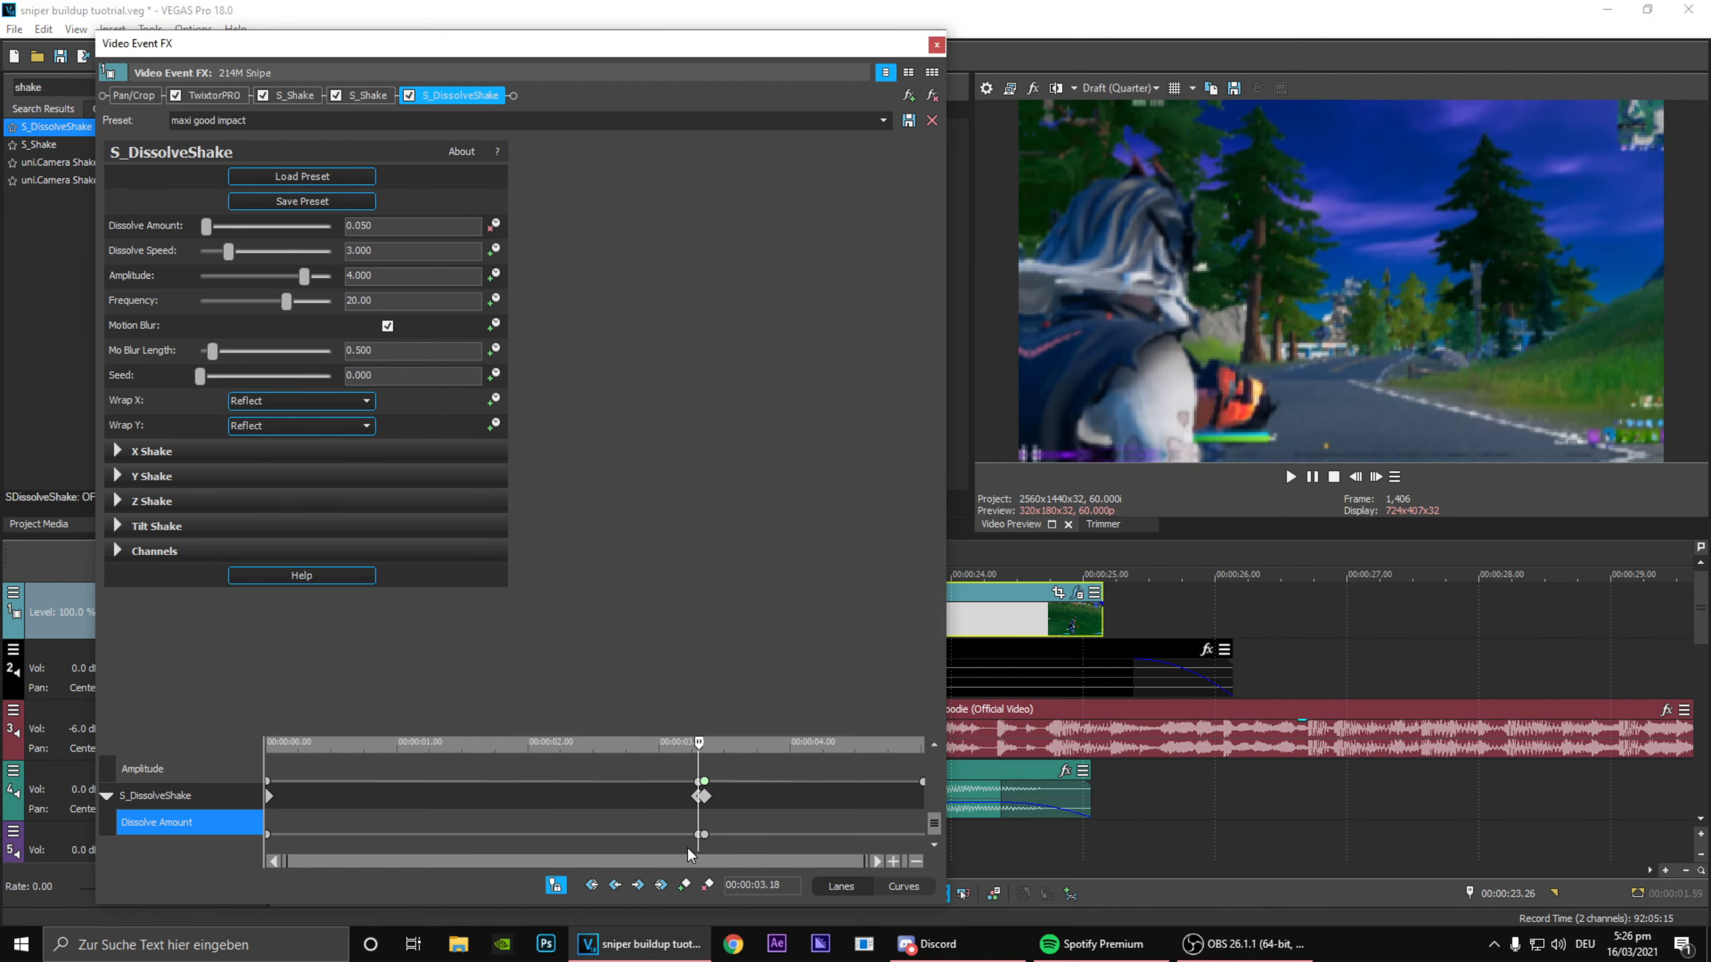
pyautogui.doubleClick(691, 843)
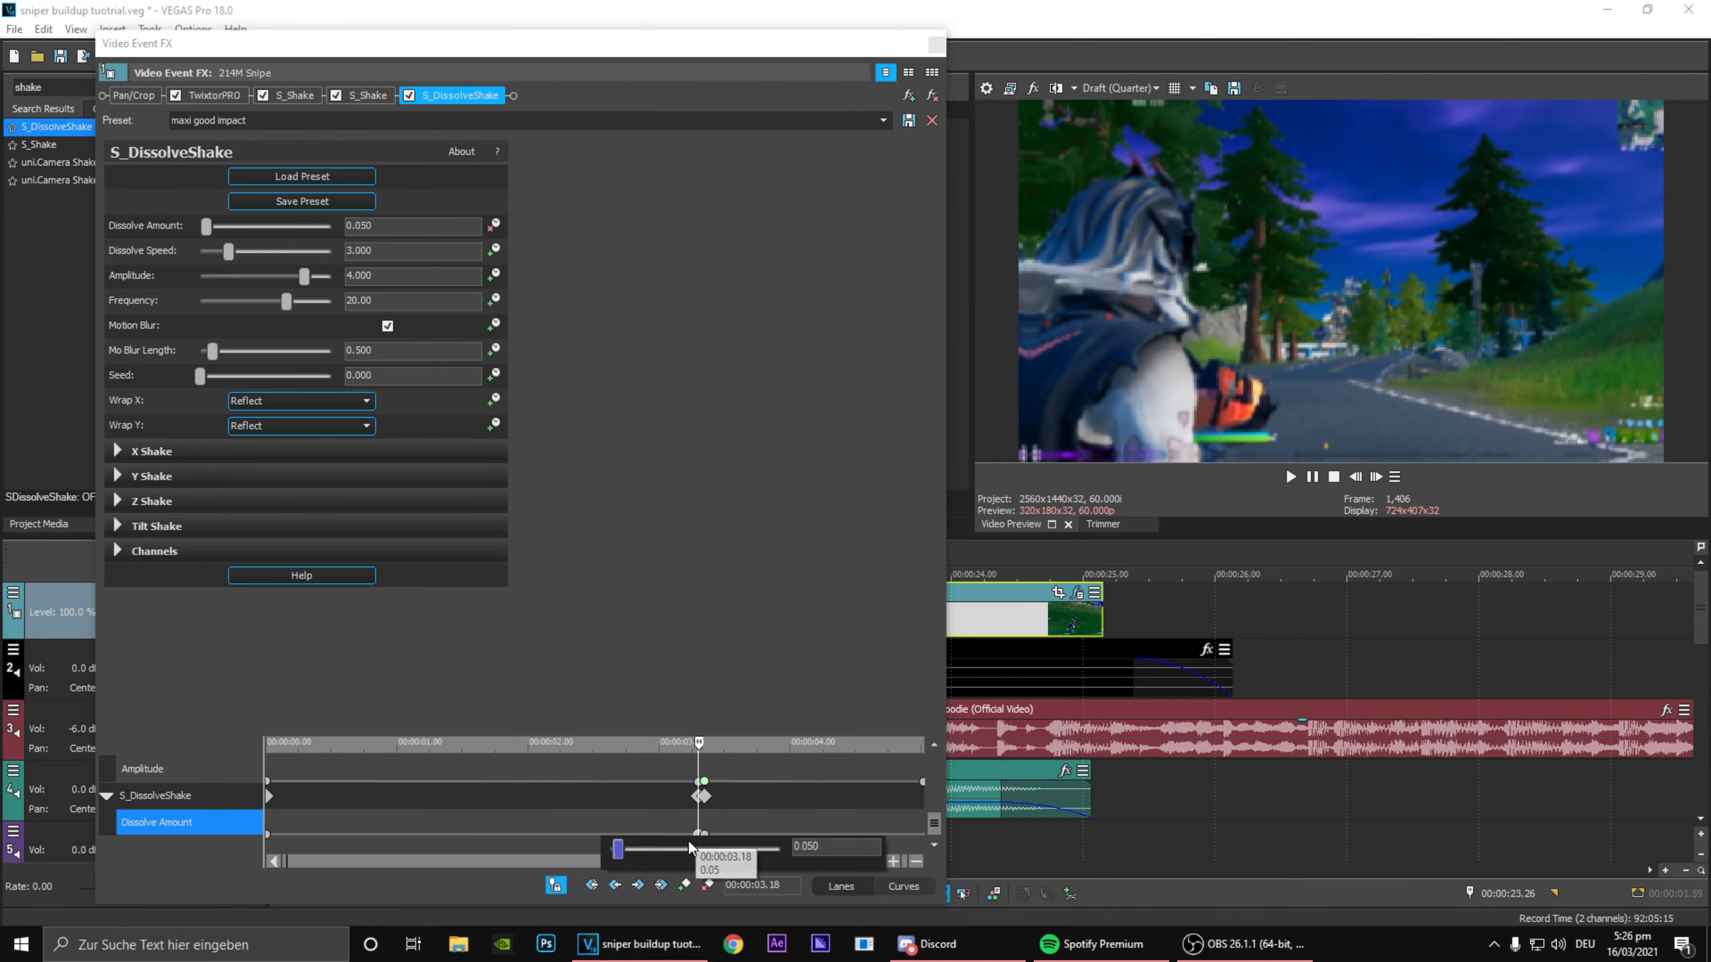
# Step: Add a Dissolve Amount keyframe of 0 at 00:00:03.51 and set the 00:00:03.21 keyframe to Fast Fade
pyautogui.click(800, 829)
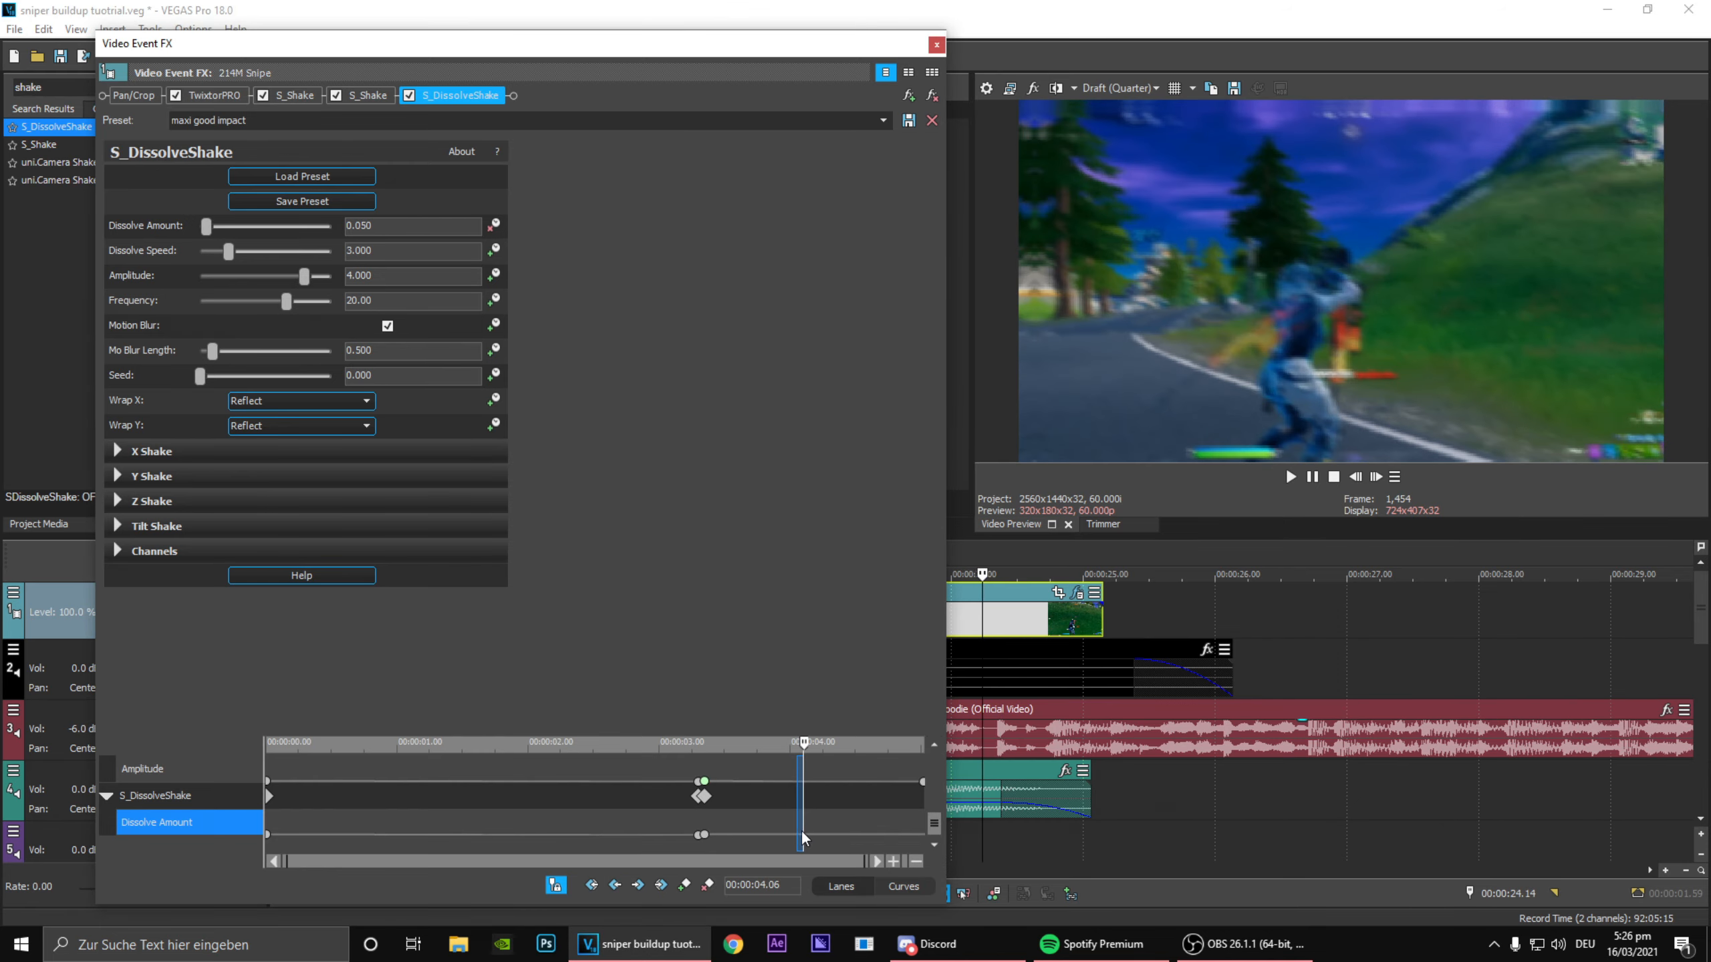
pyautogui.moveTo(802, 832); pyautogui.dragTo(771, 824)
pyautogui.moveTo(208, 230); pyautogui.dragTo(75, 263)
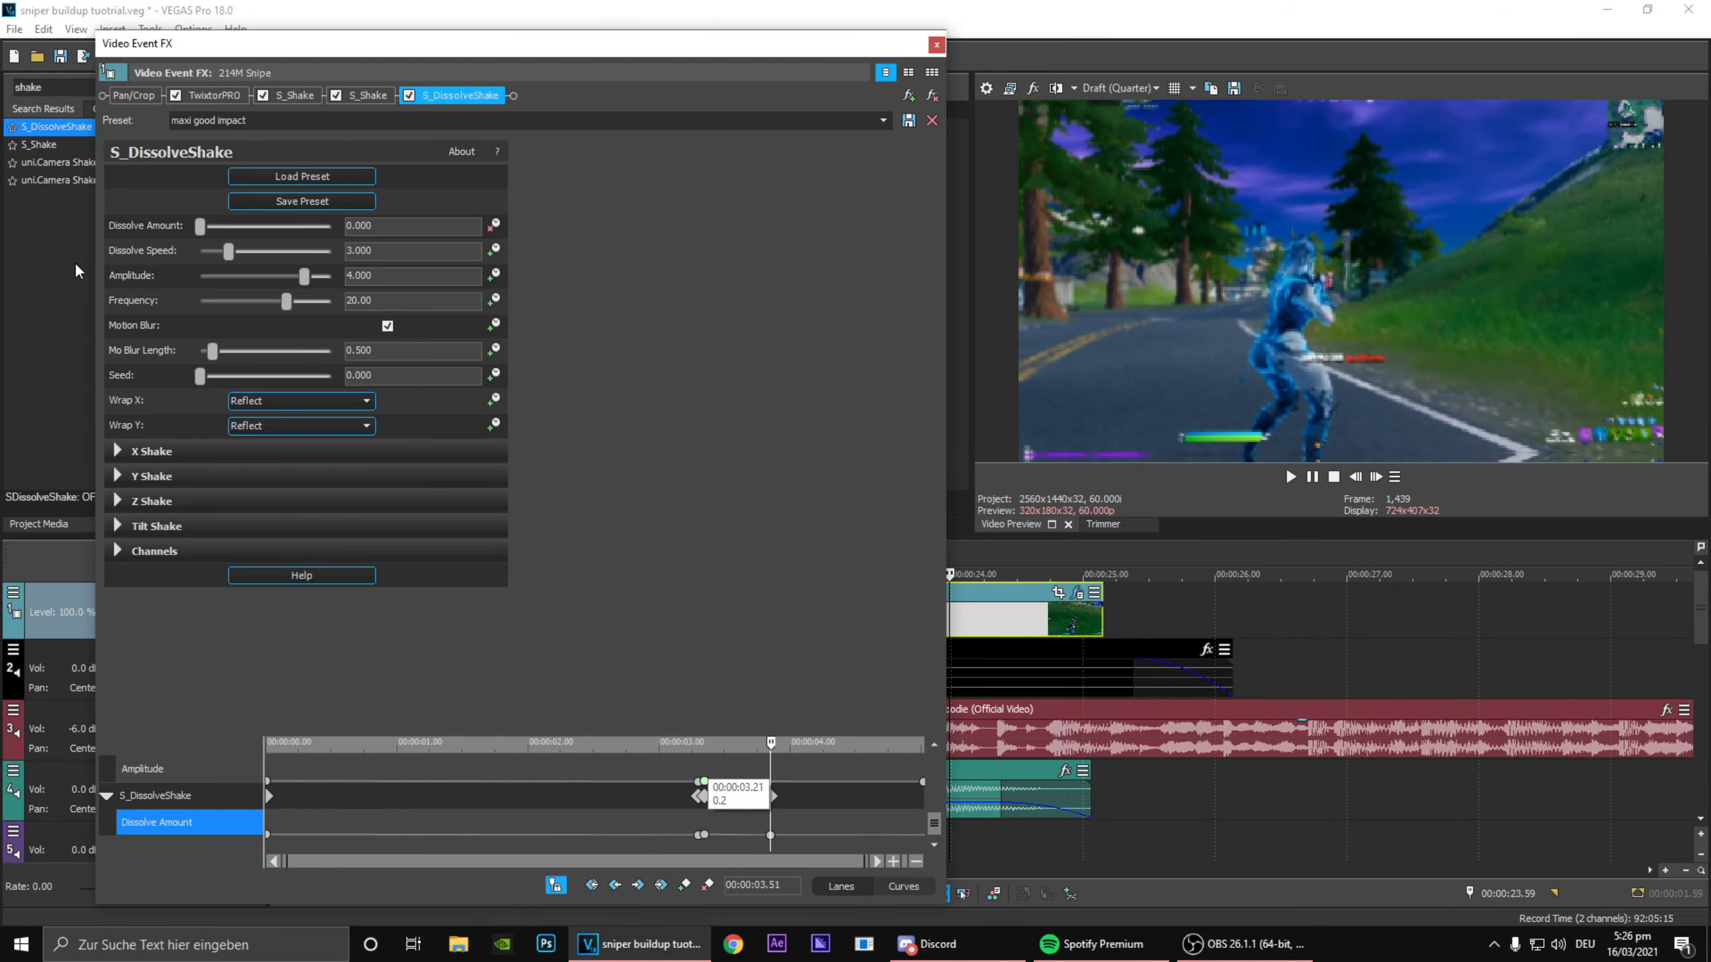
pyautogui.click(701, 835)
pyautogui.rightClick(702, 835)
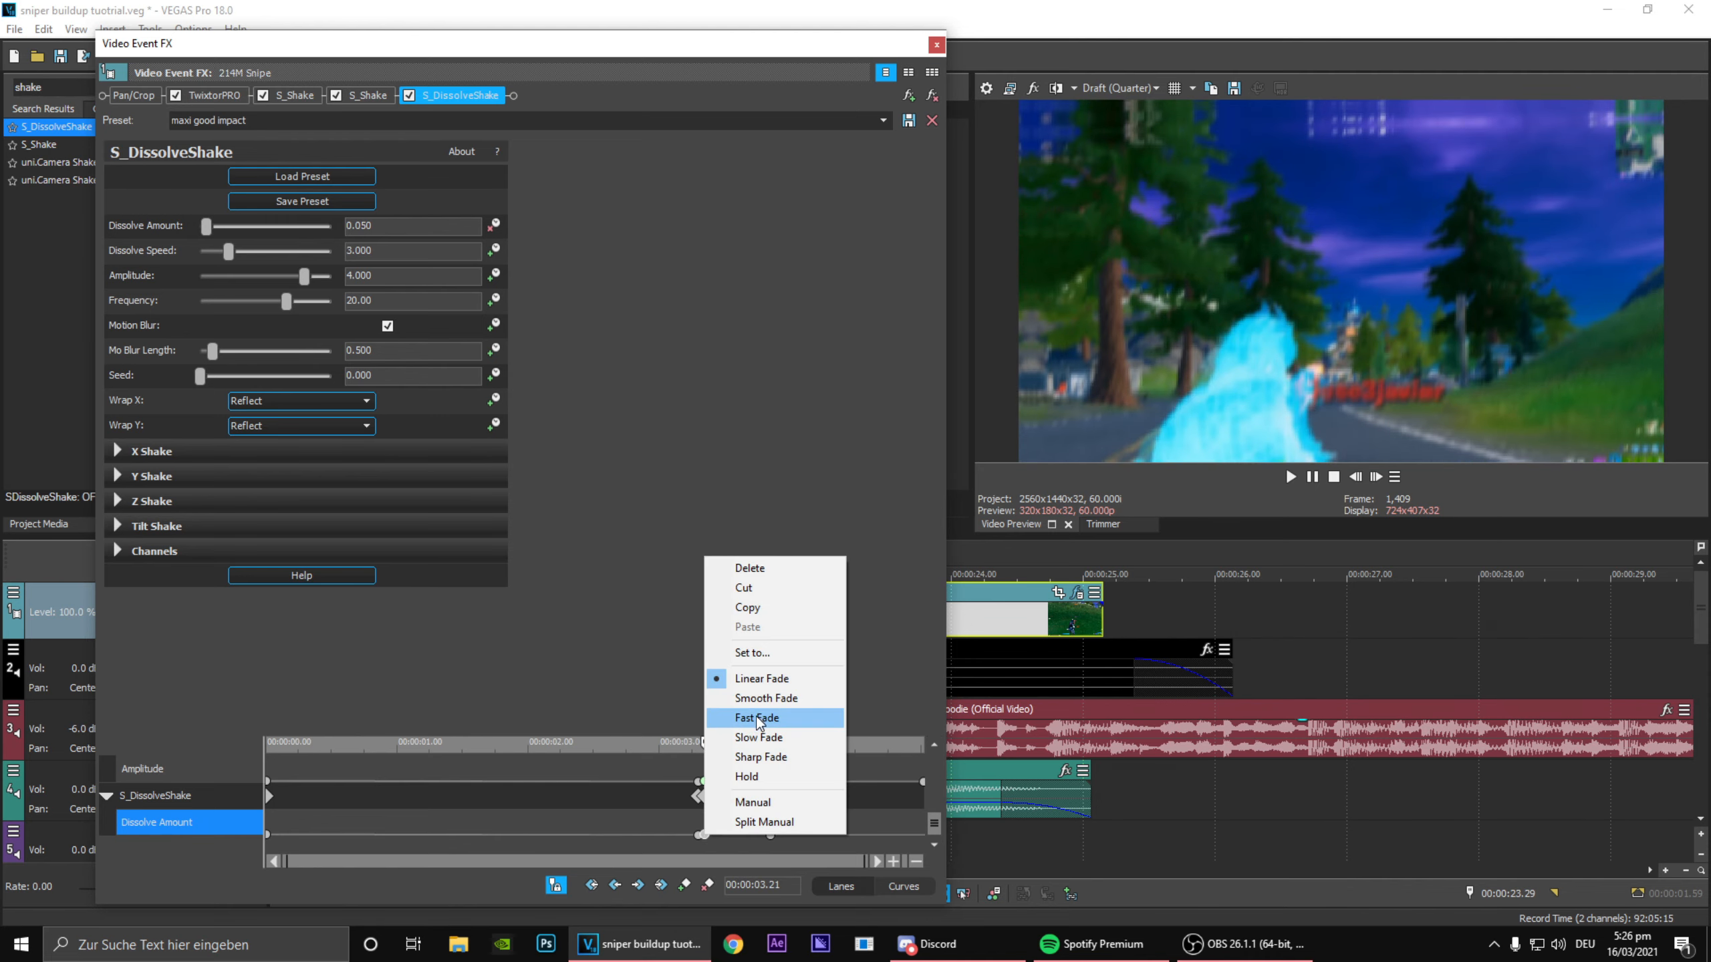
pyautogui.click(758, 719)
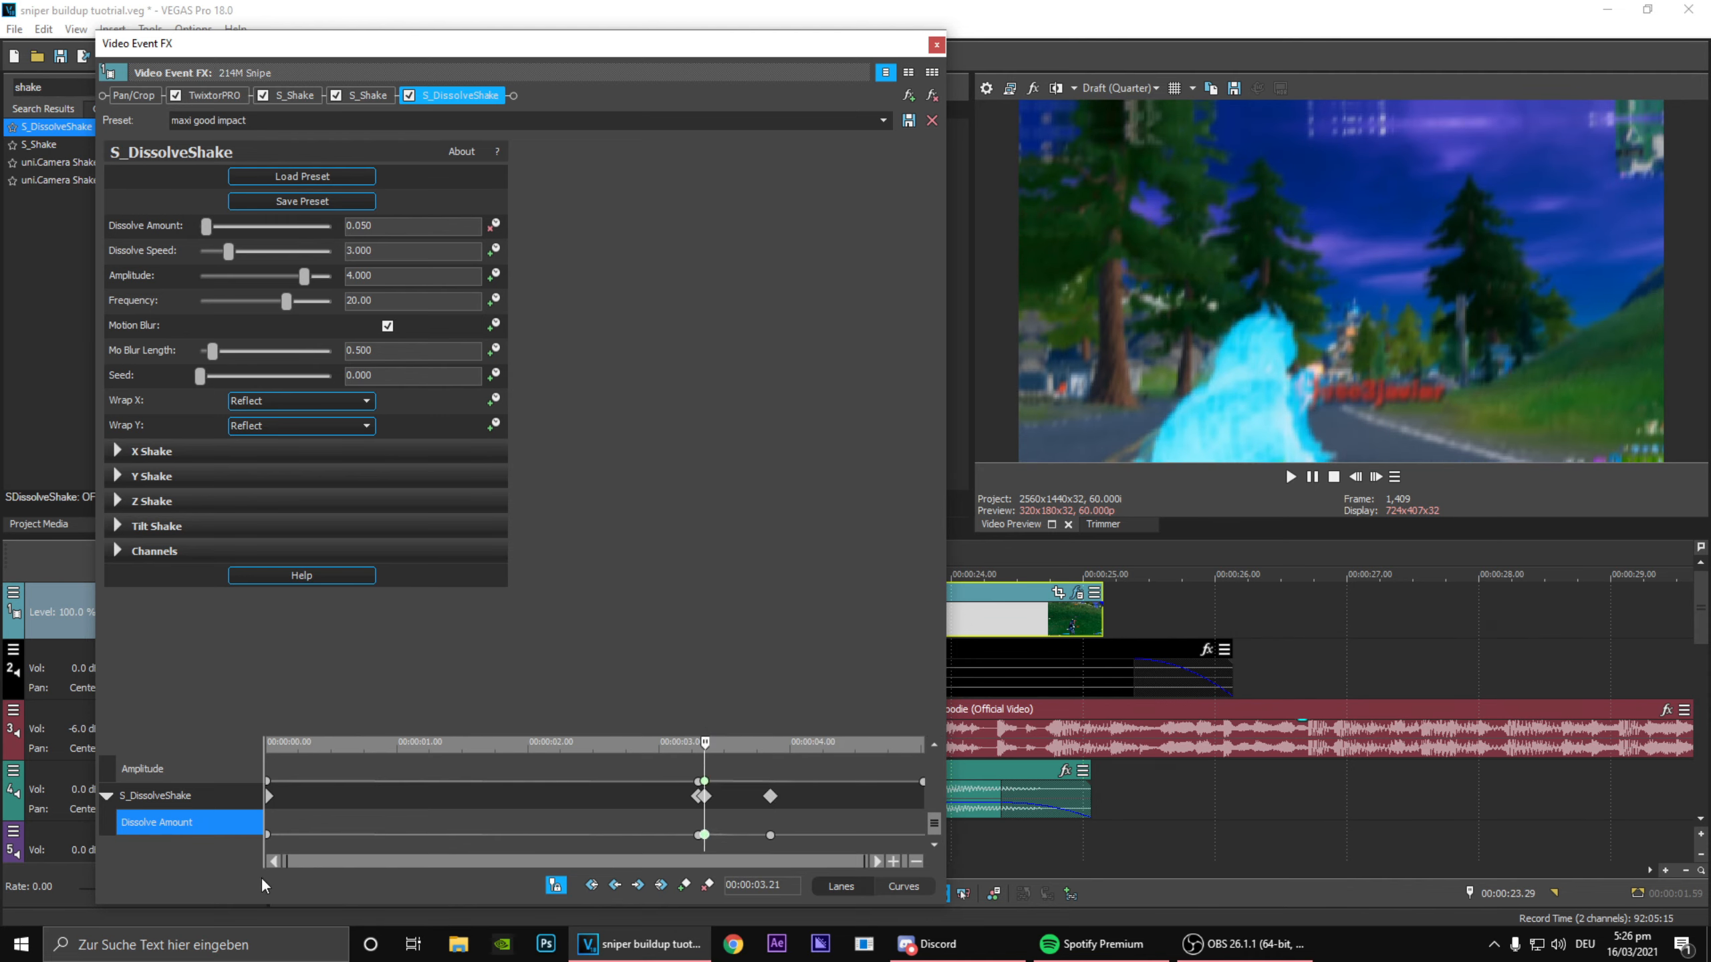
# Step: Remove the clip-start keyframes of S_DissolveShake and the second S_Shake, save the project, and close the effect settings
pyautogui.click(268, 834)
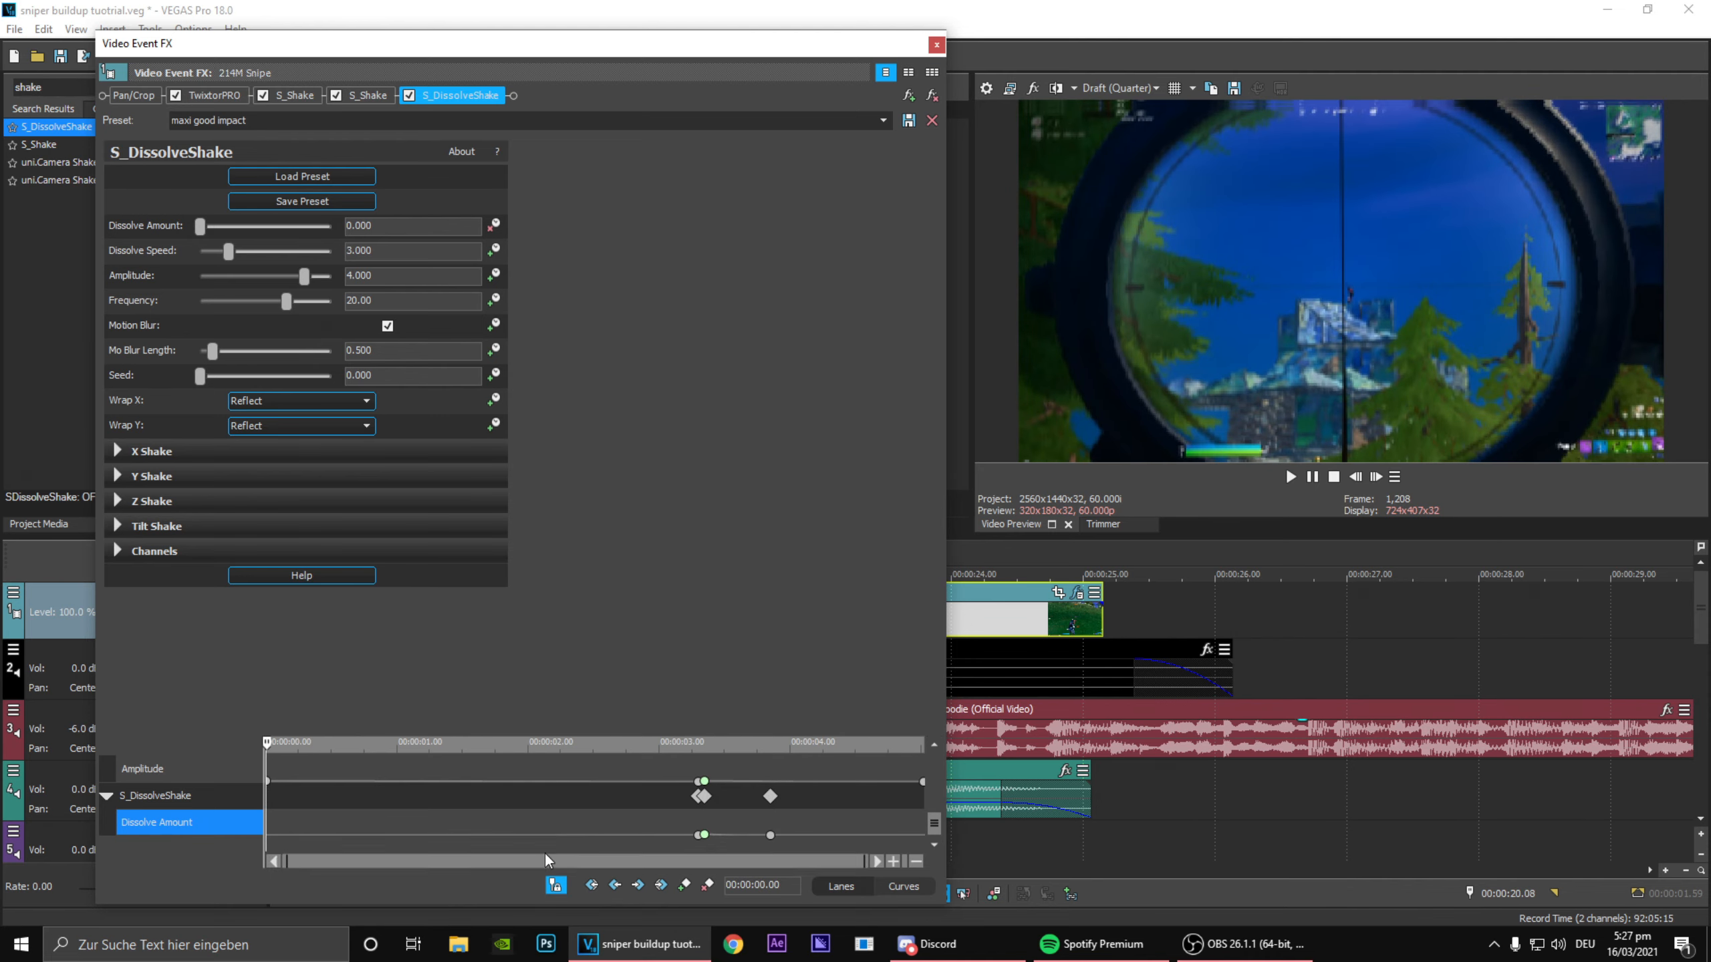
pyautogui.click(270, 780)
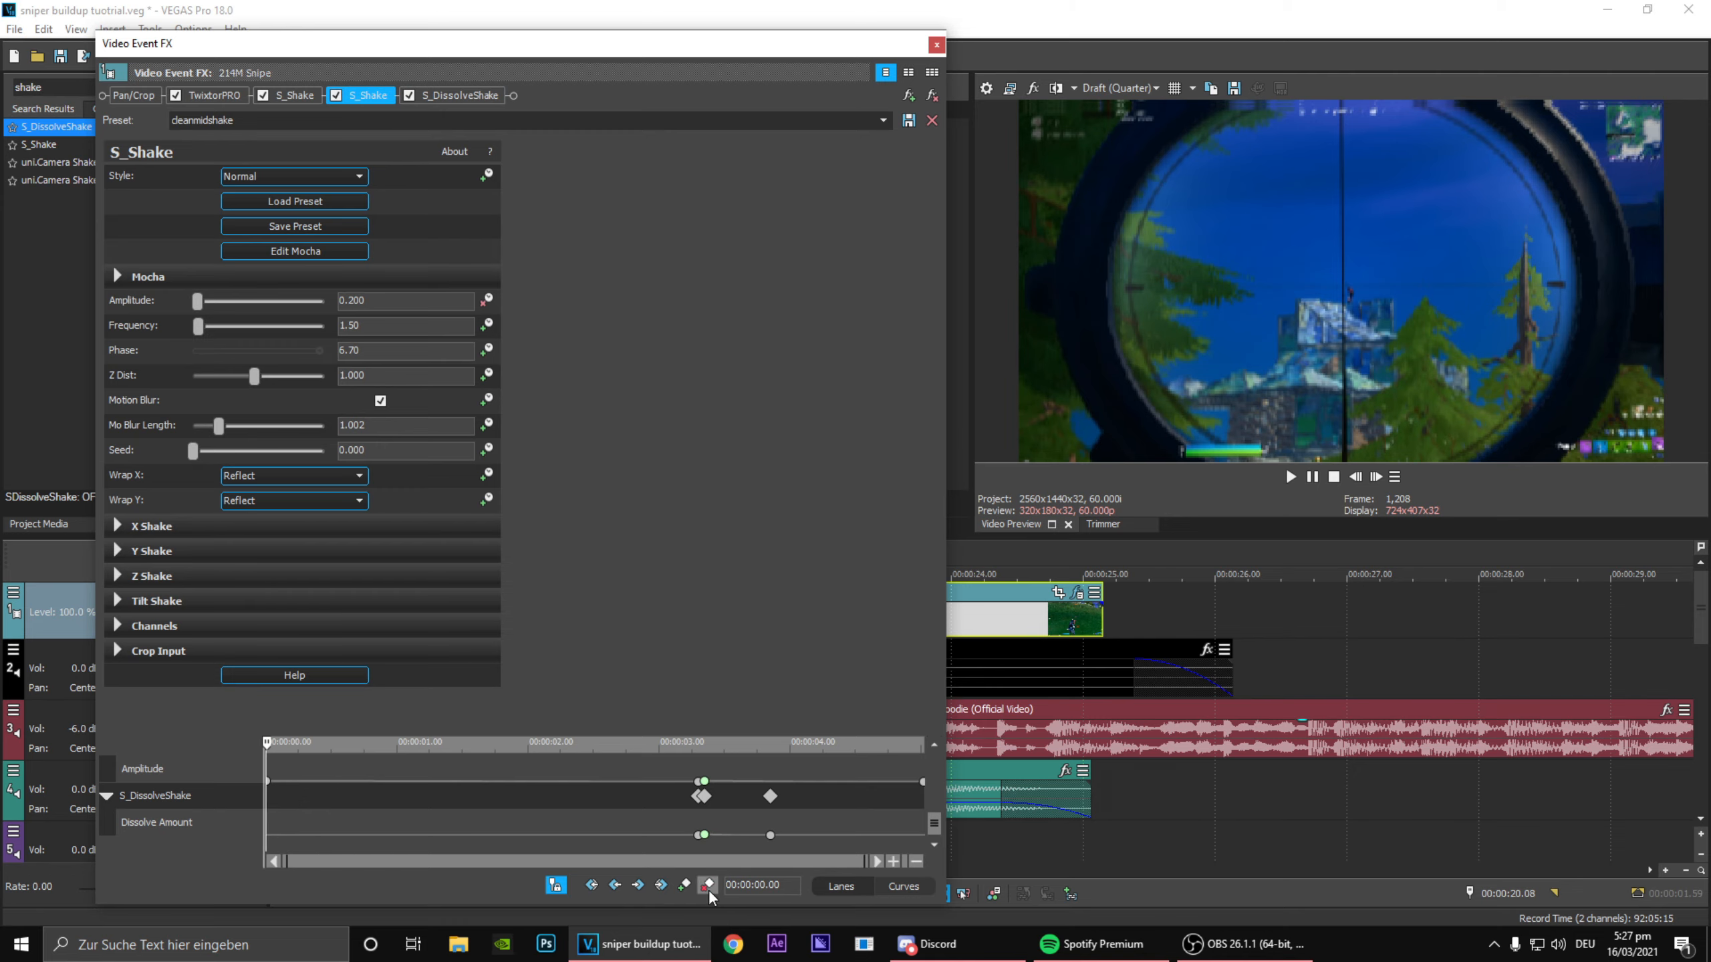
pyautogui.moveTo(638, 839); pyautogui.dragTo(727, 851)
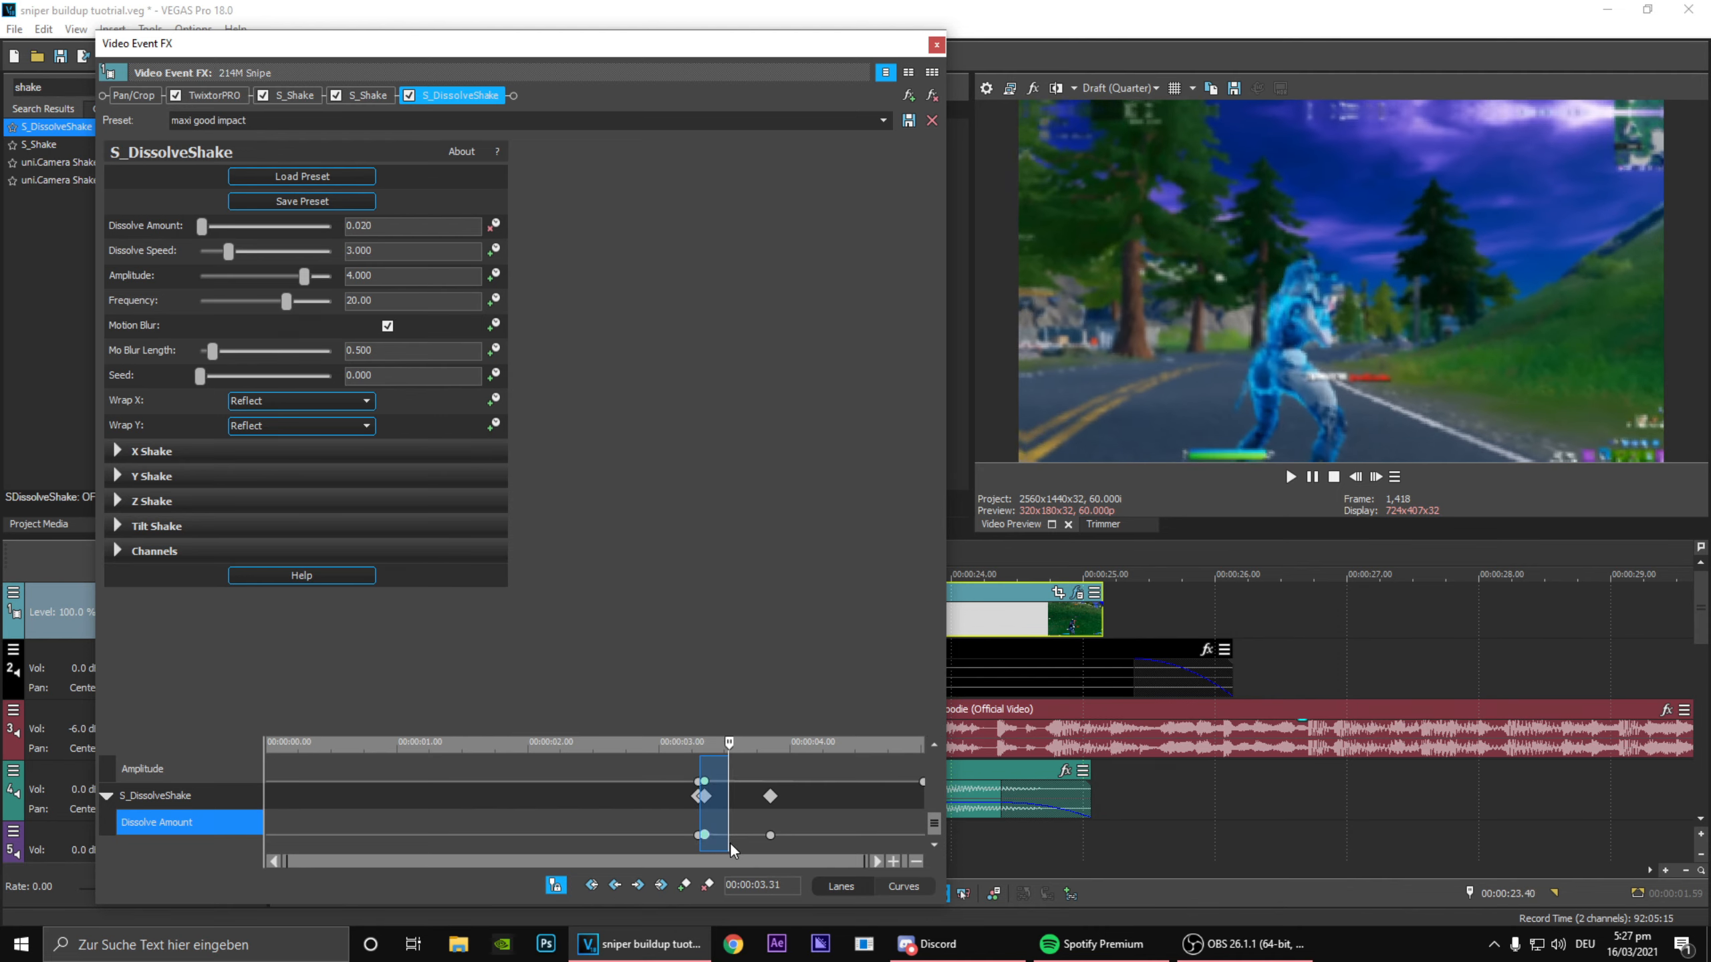
pyautogui.click(680, 840)
pyautogui.click(61, 57)
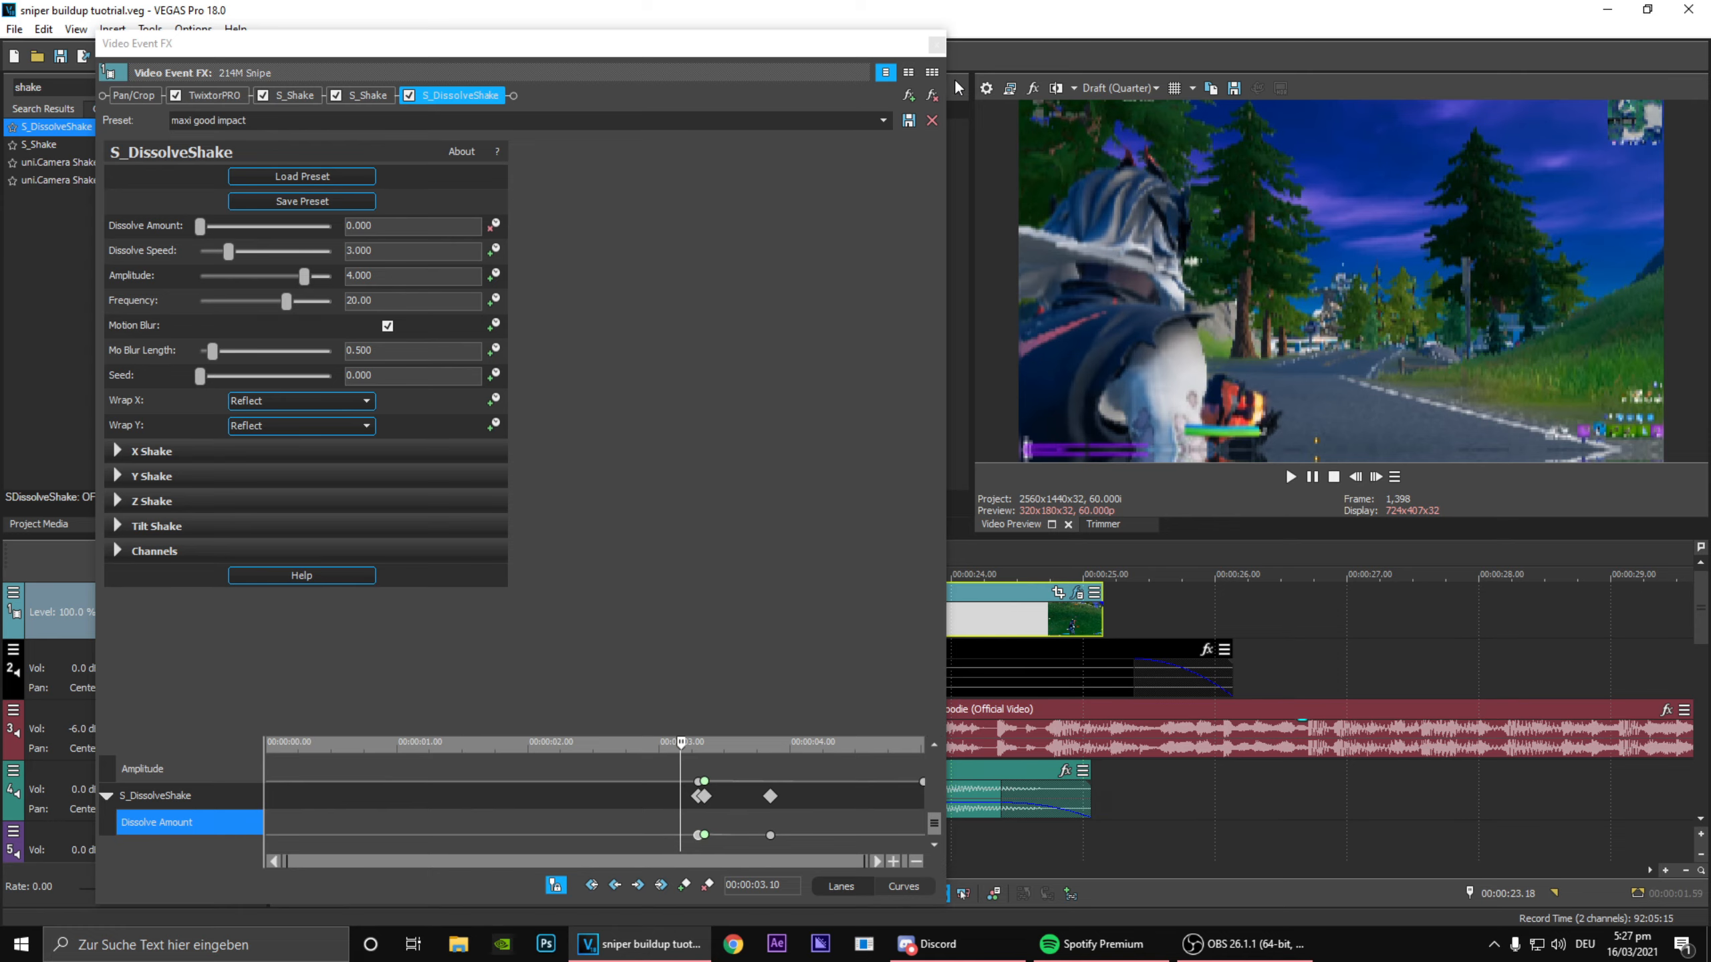
pyautogui.click(936, 45)
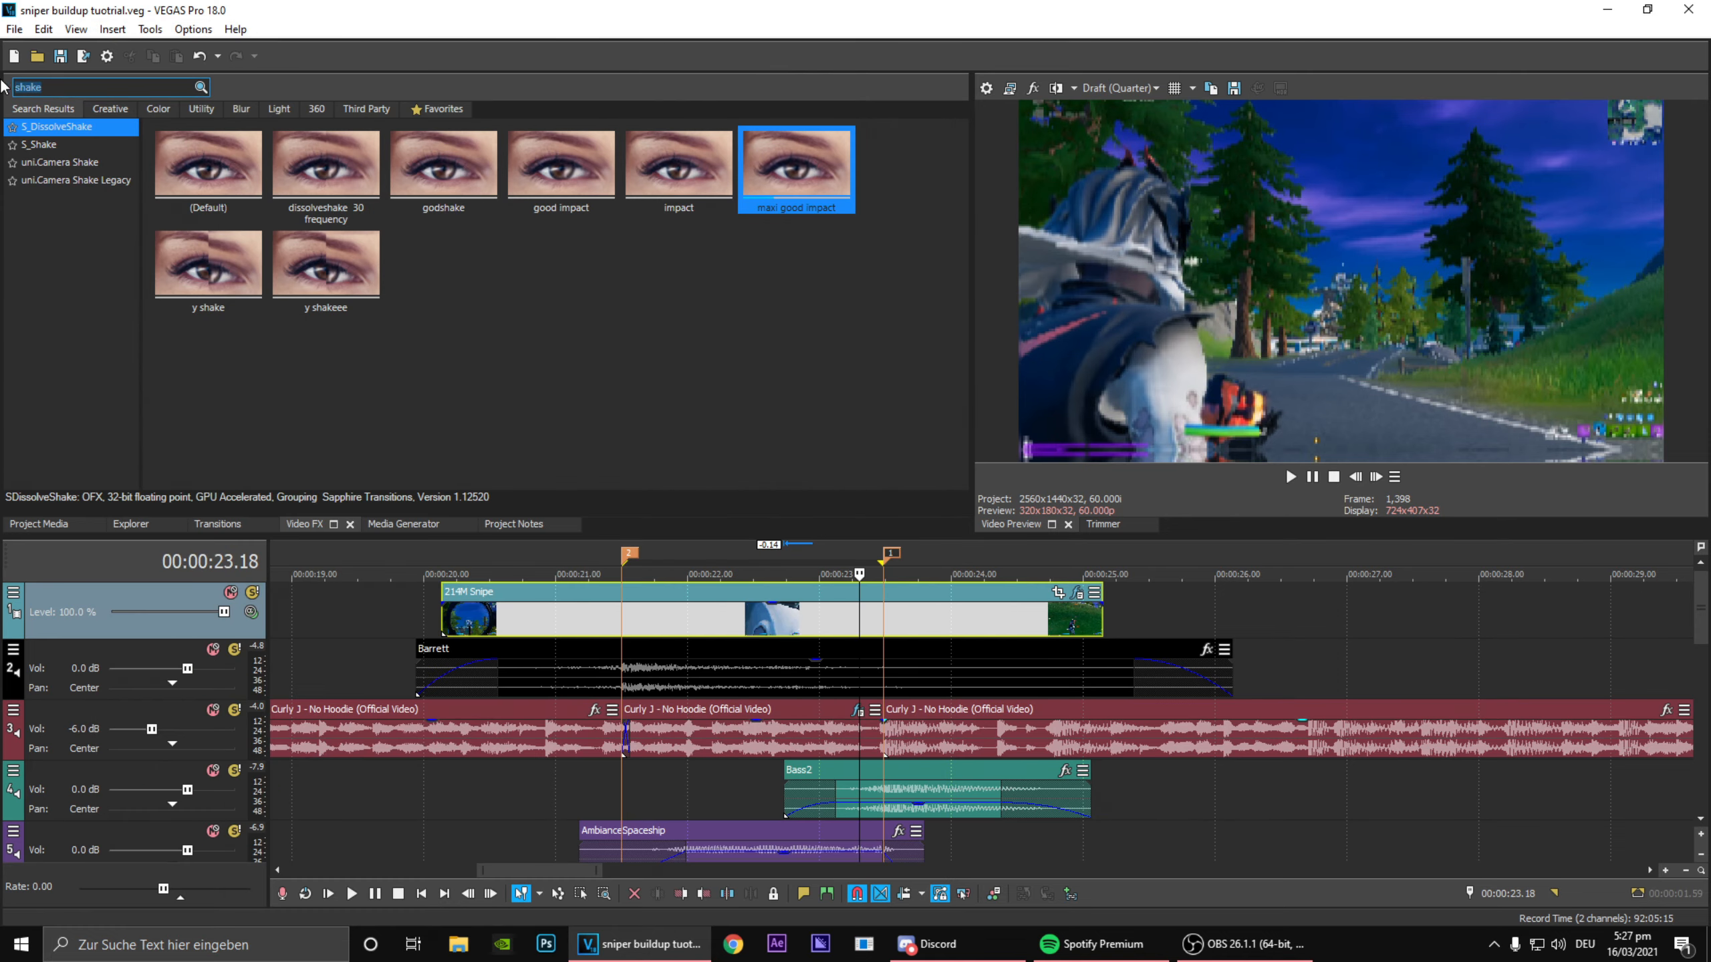
# Step: Search the video effects for "looks", apply the default Looks effect to the 214M Snipe clip, and open its look editor
pyautogui.write('looks')
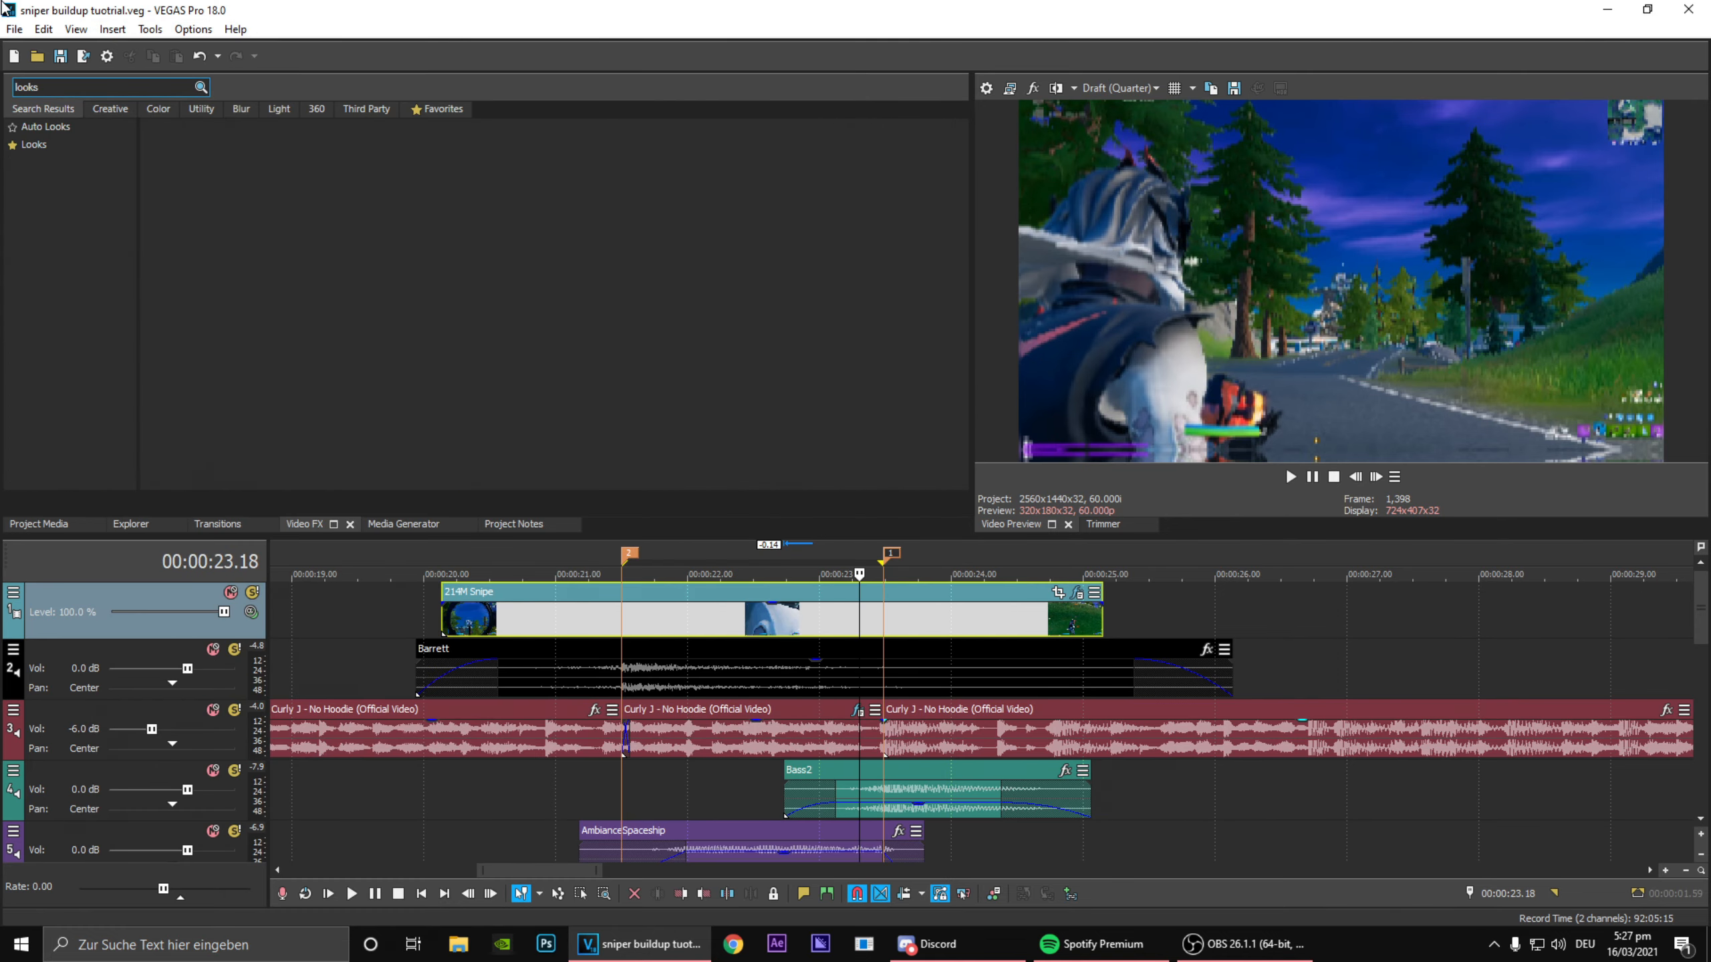
pyautogui.click(31, 145)
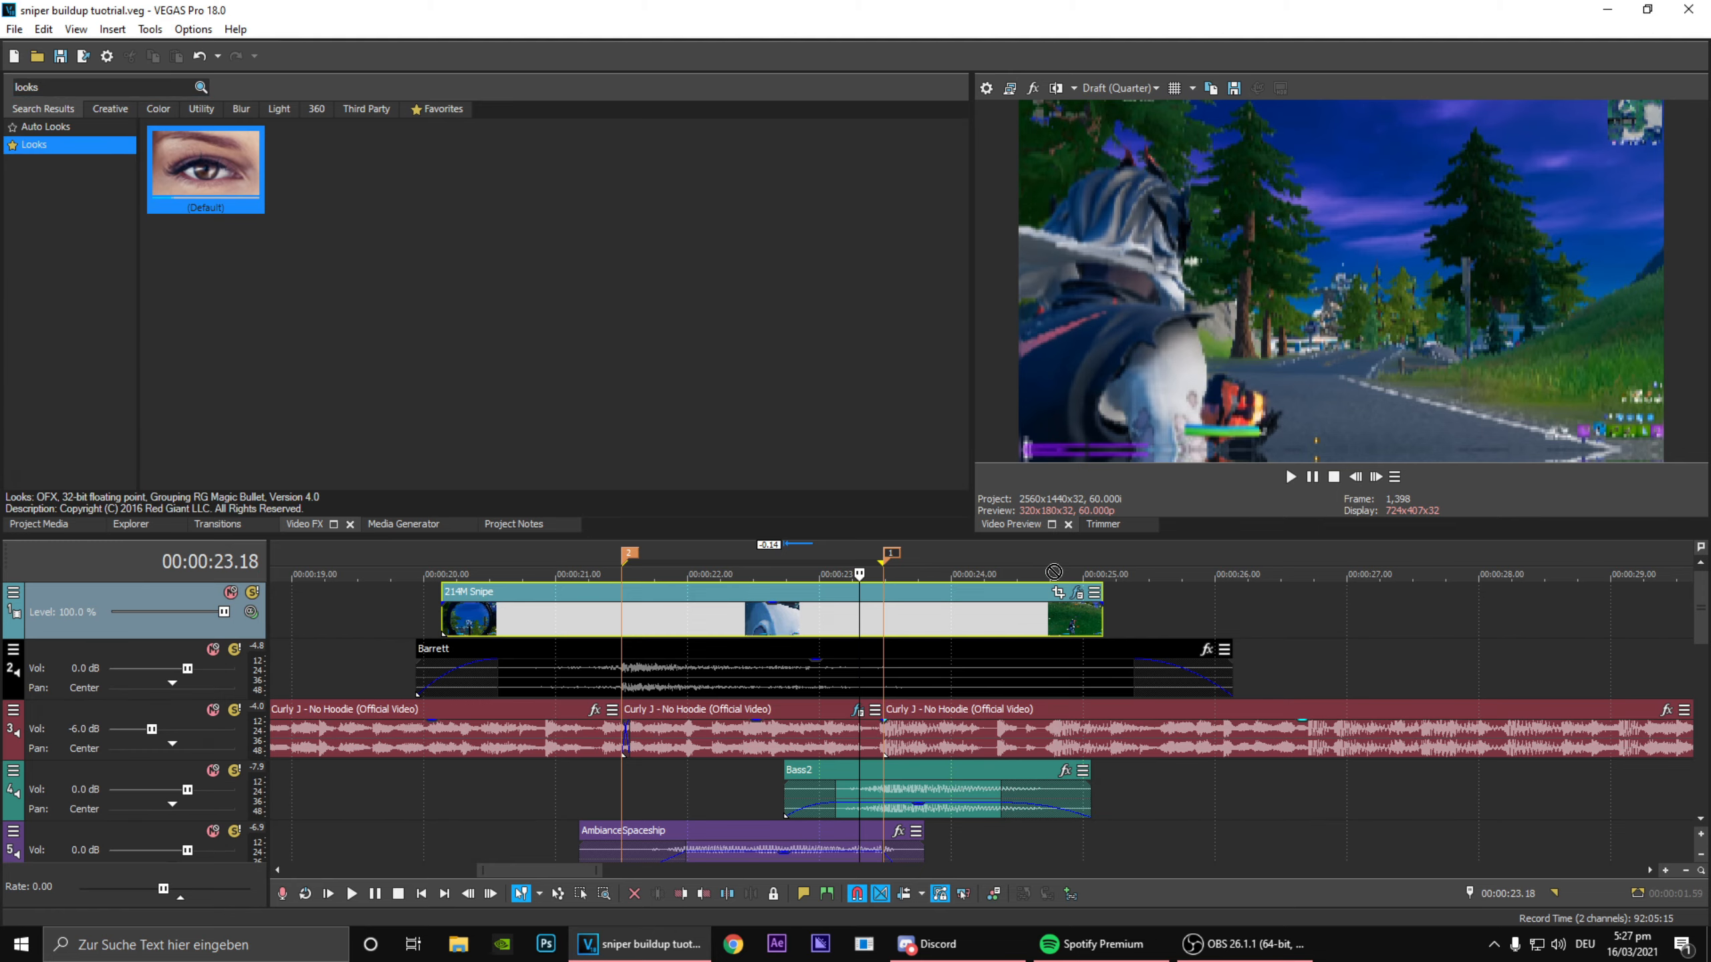
pyautogui.moveTo(901, 609); pyautogui.dragTo(903, 606)
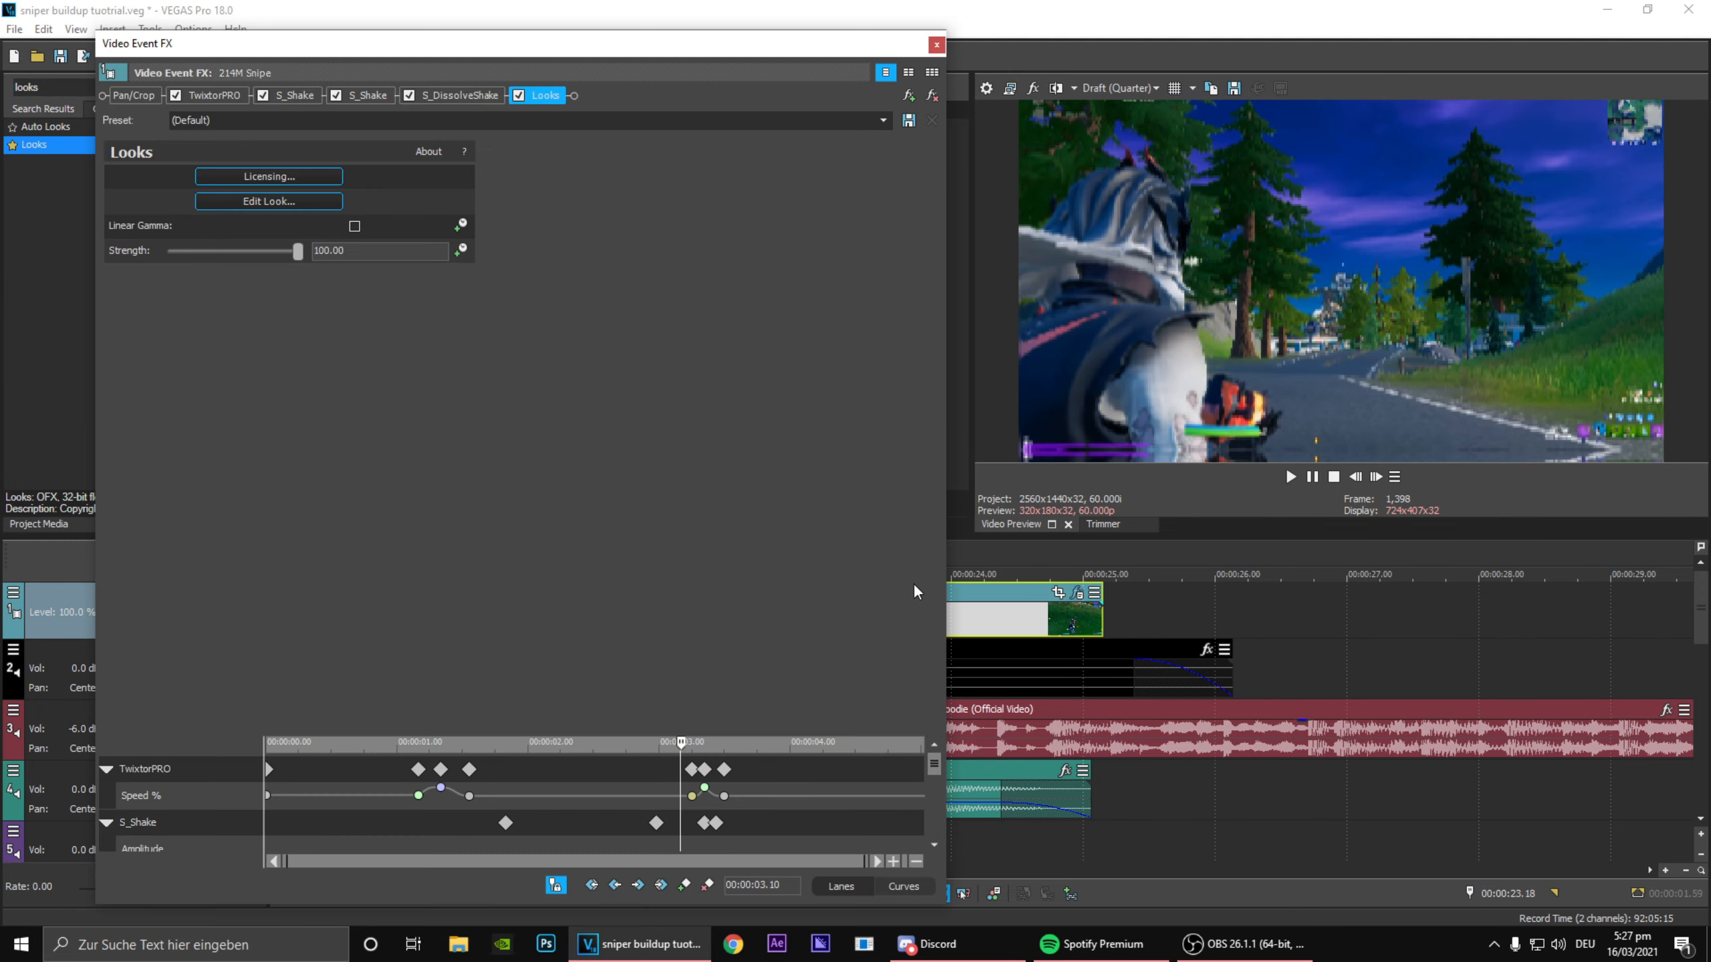
pyautogui.click(262, 201)
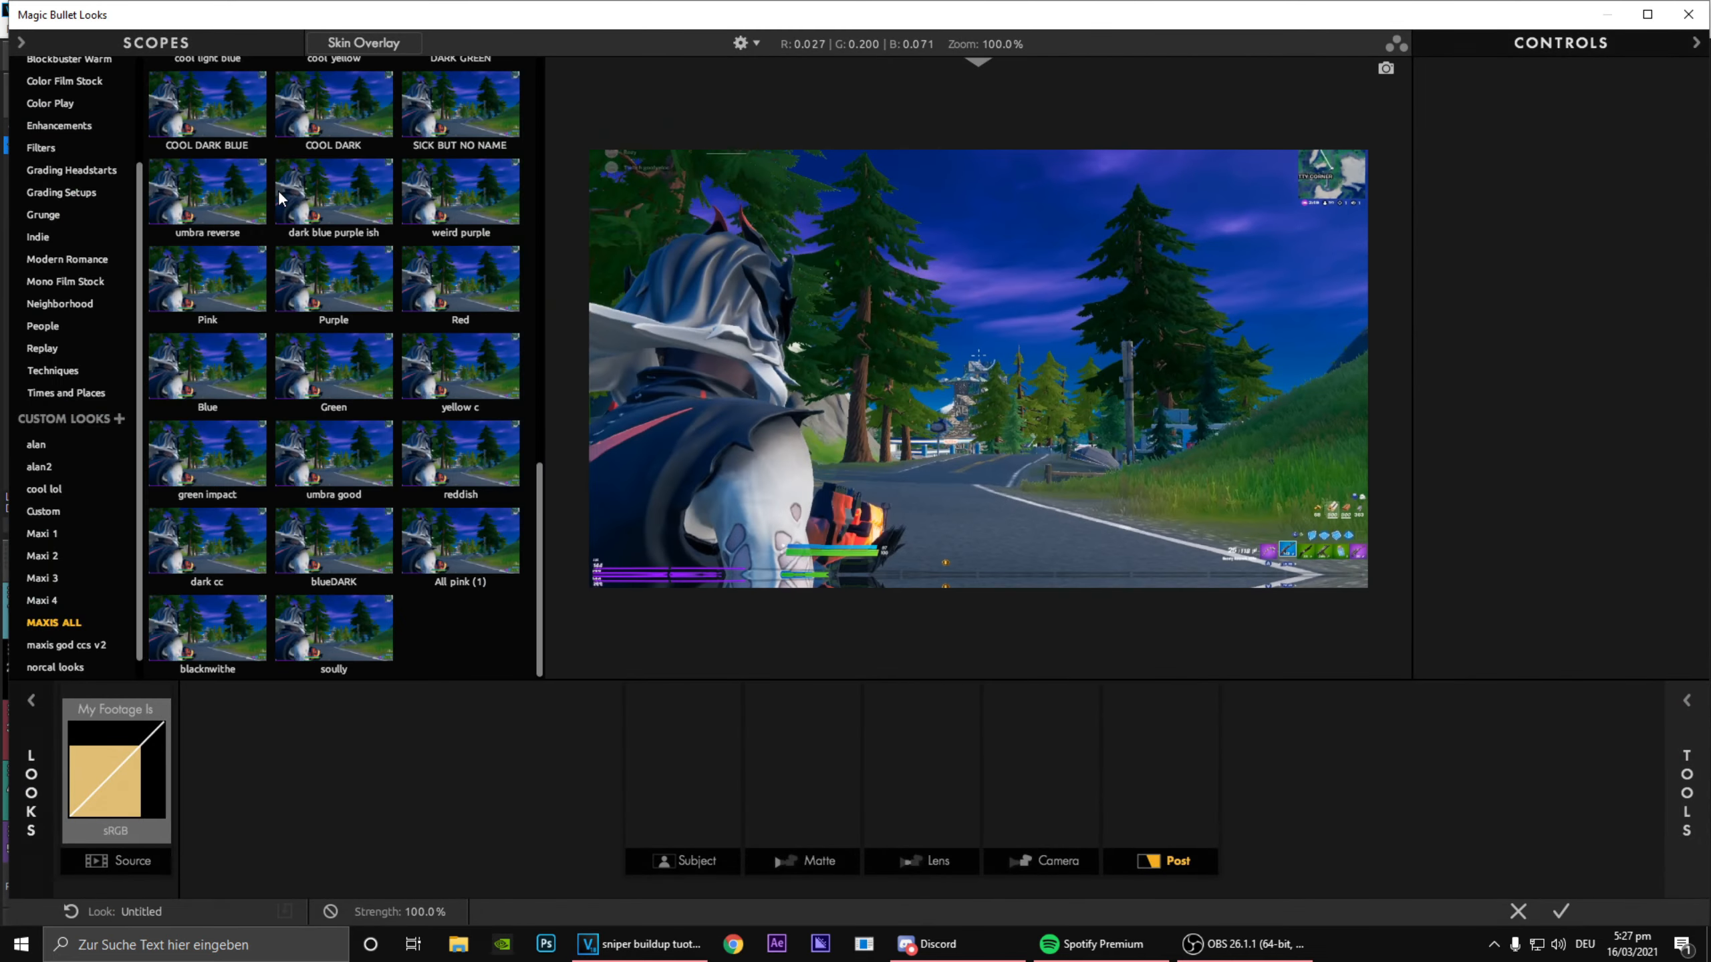
# Step: Browse the MAXIS ALL custom looks, choose CLEAN DARKPURPLE, and apply it to the clip
pyautogui.scroll(6, 308, 255)
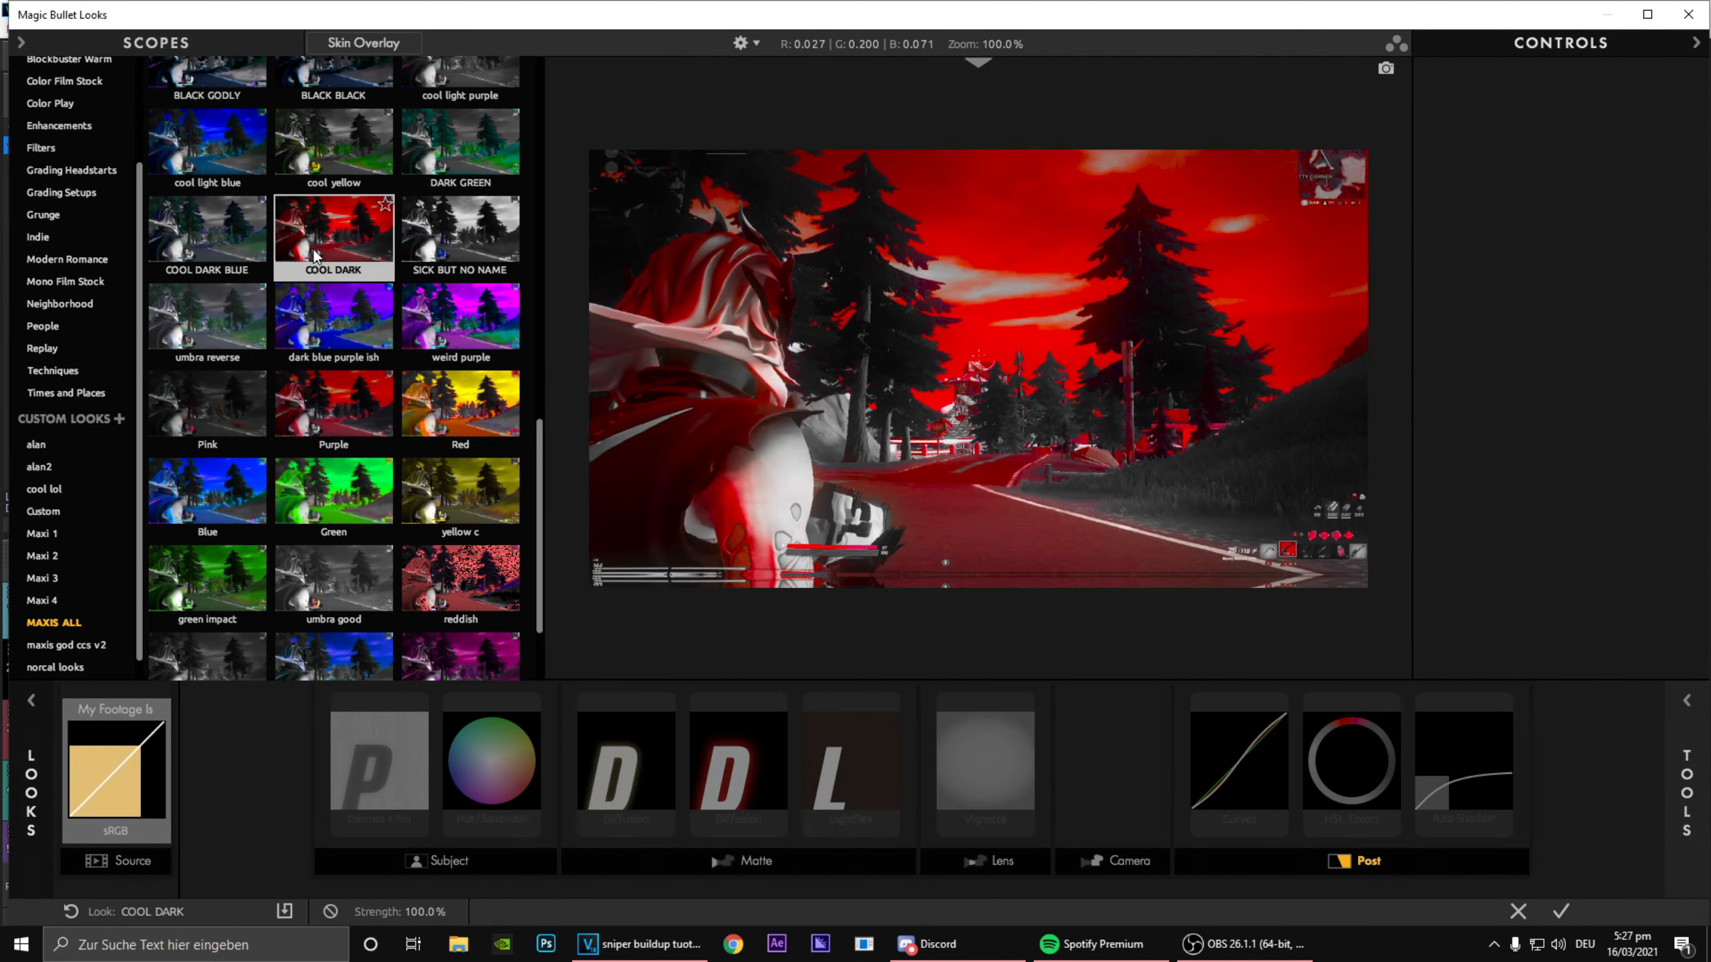
pyautogui.scroll(7, 302, 277)
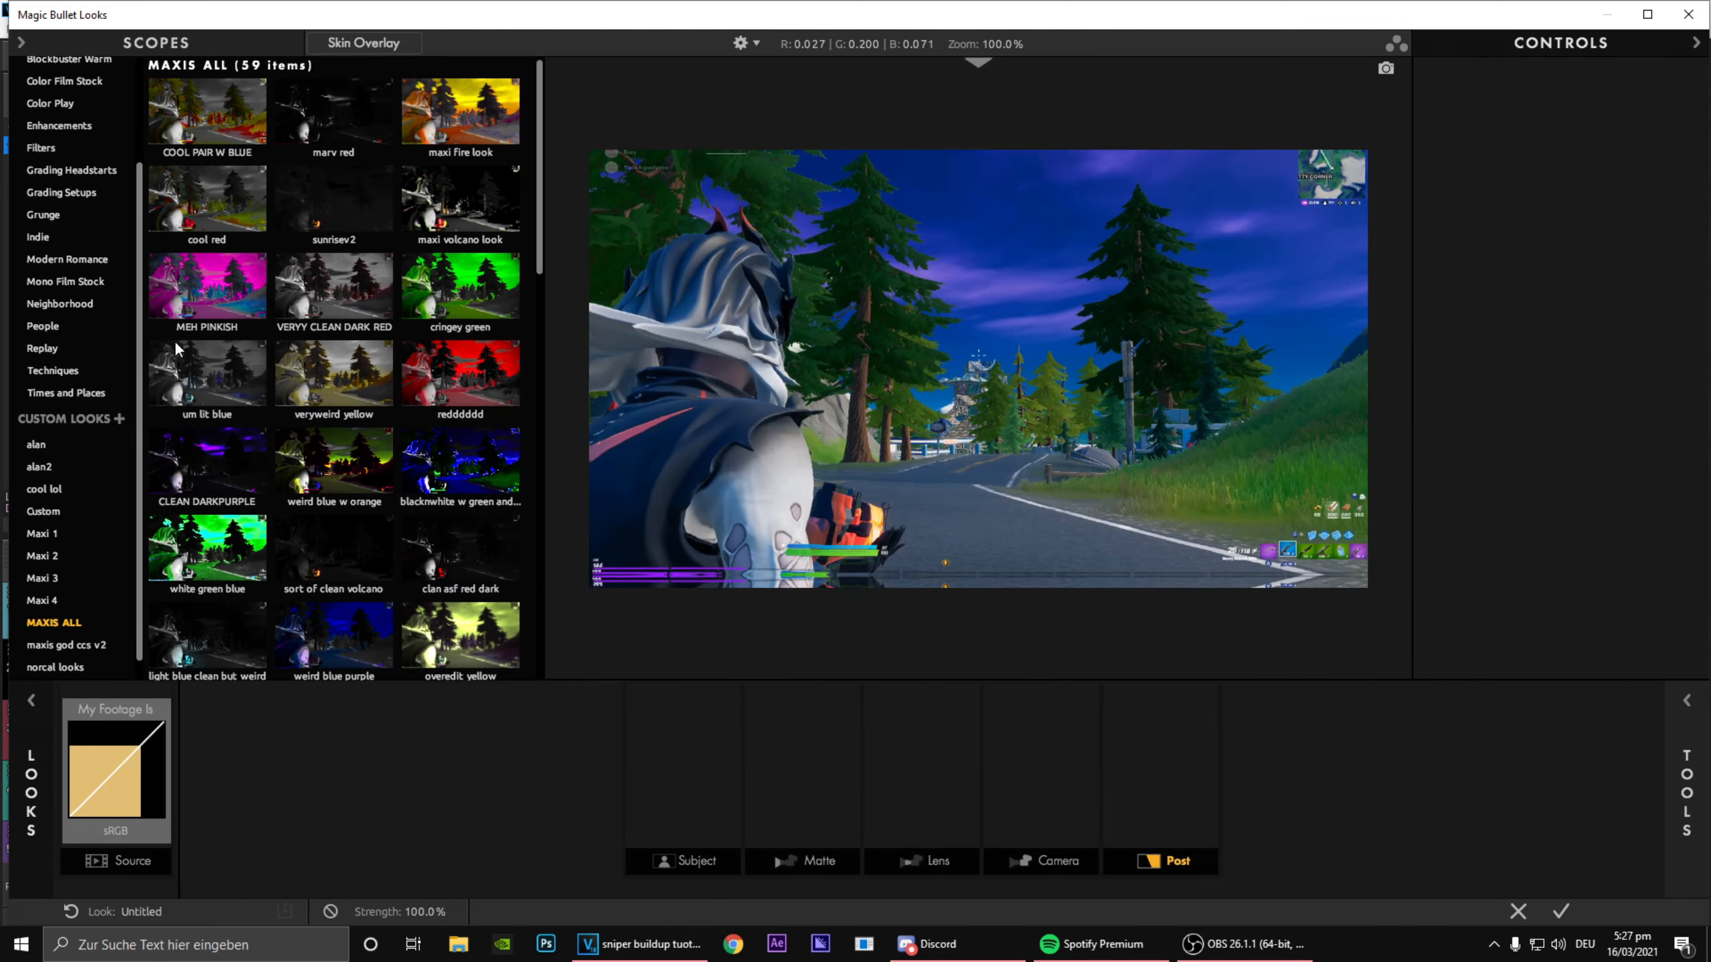
pyautogui.scroll(-3, 355, 378)
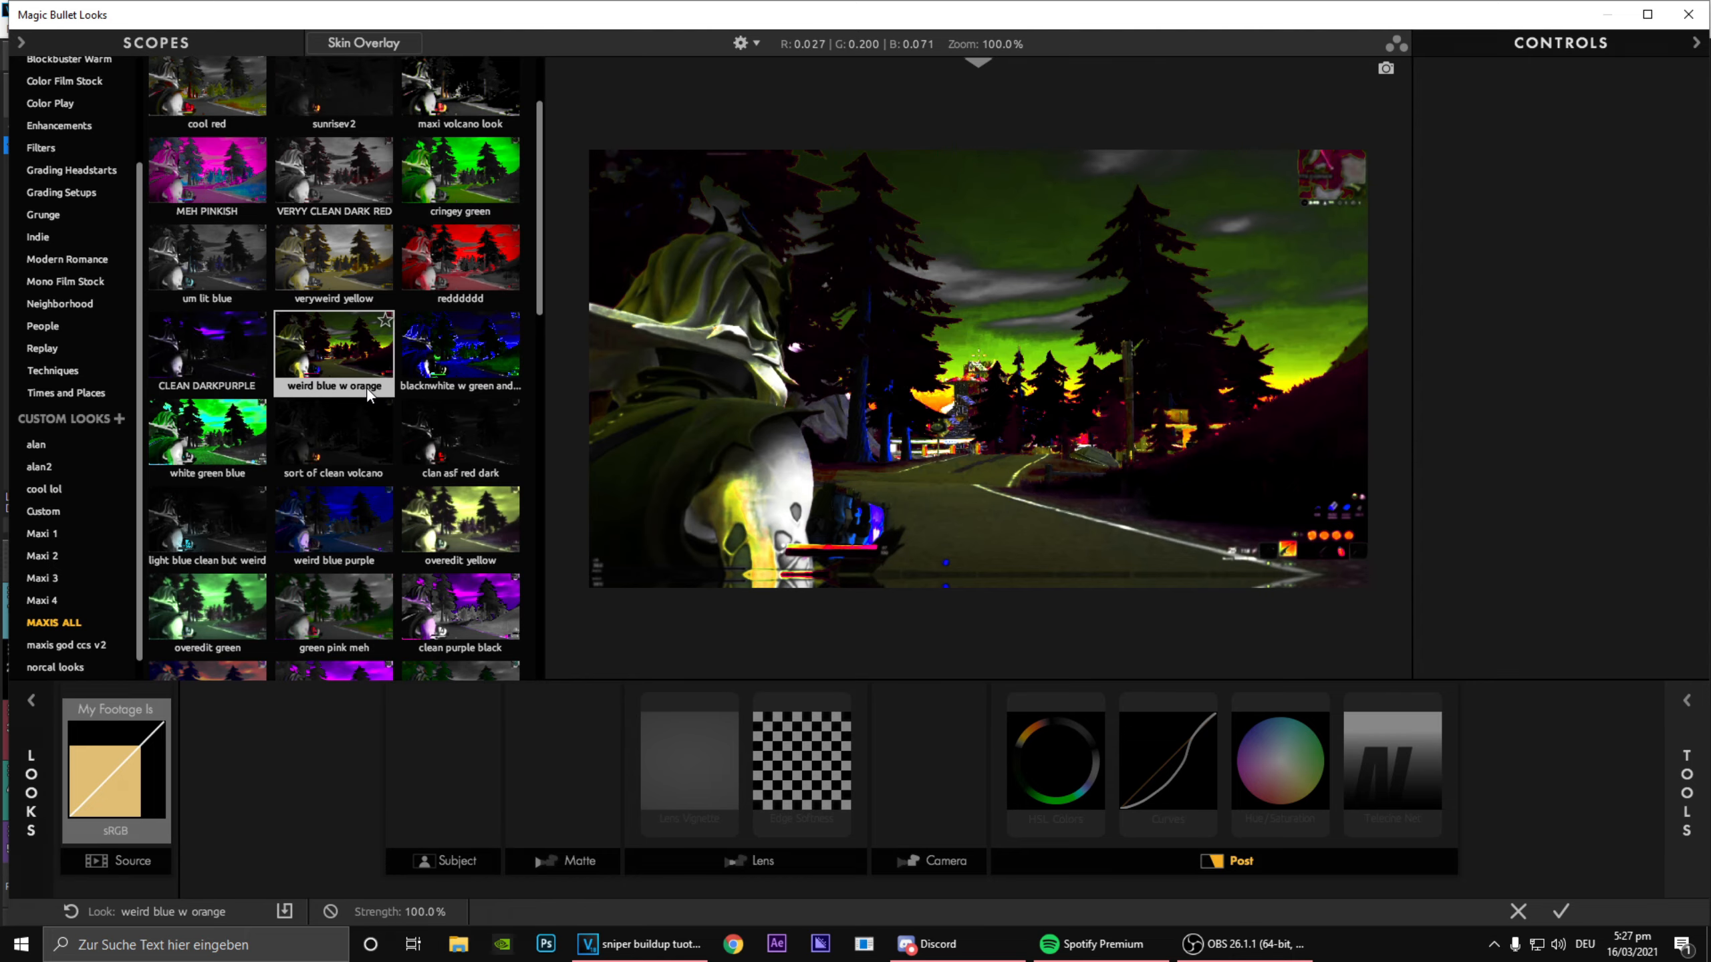
pyautogui.scroll(-6, 356, 370)
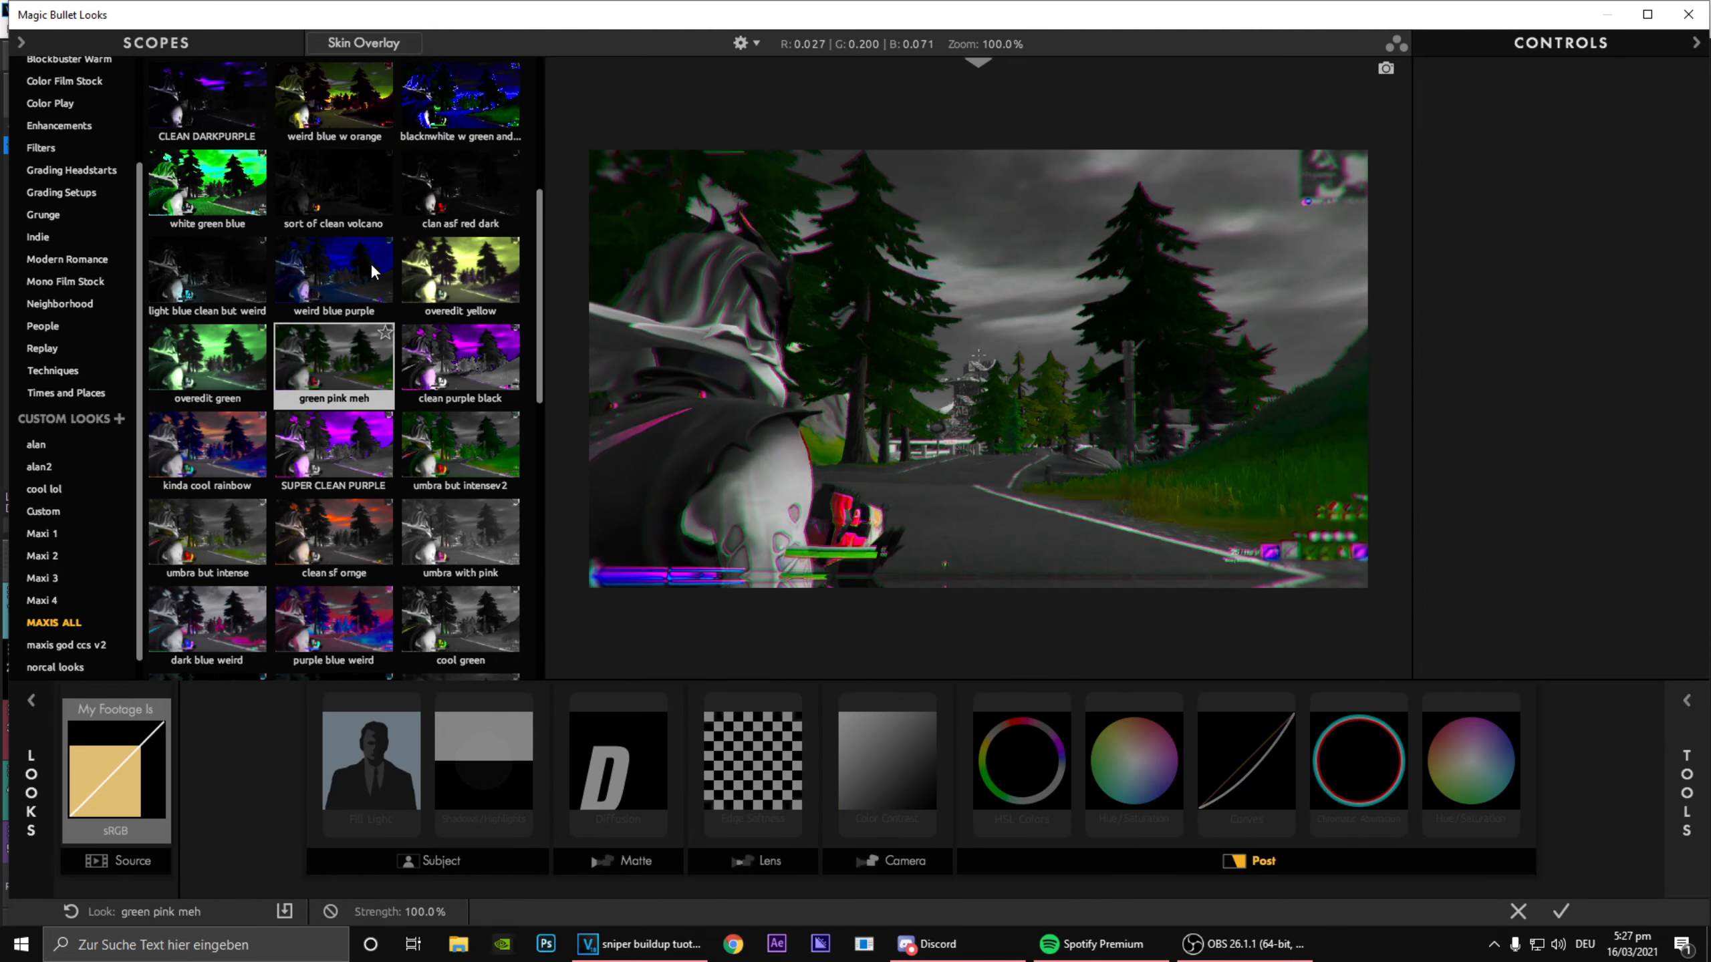
pyautogui.scroll(2, 351, 304)
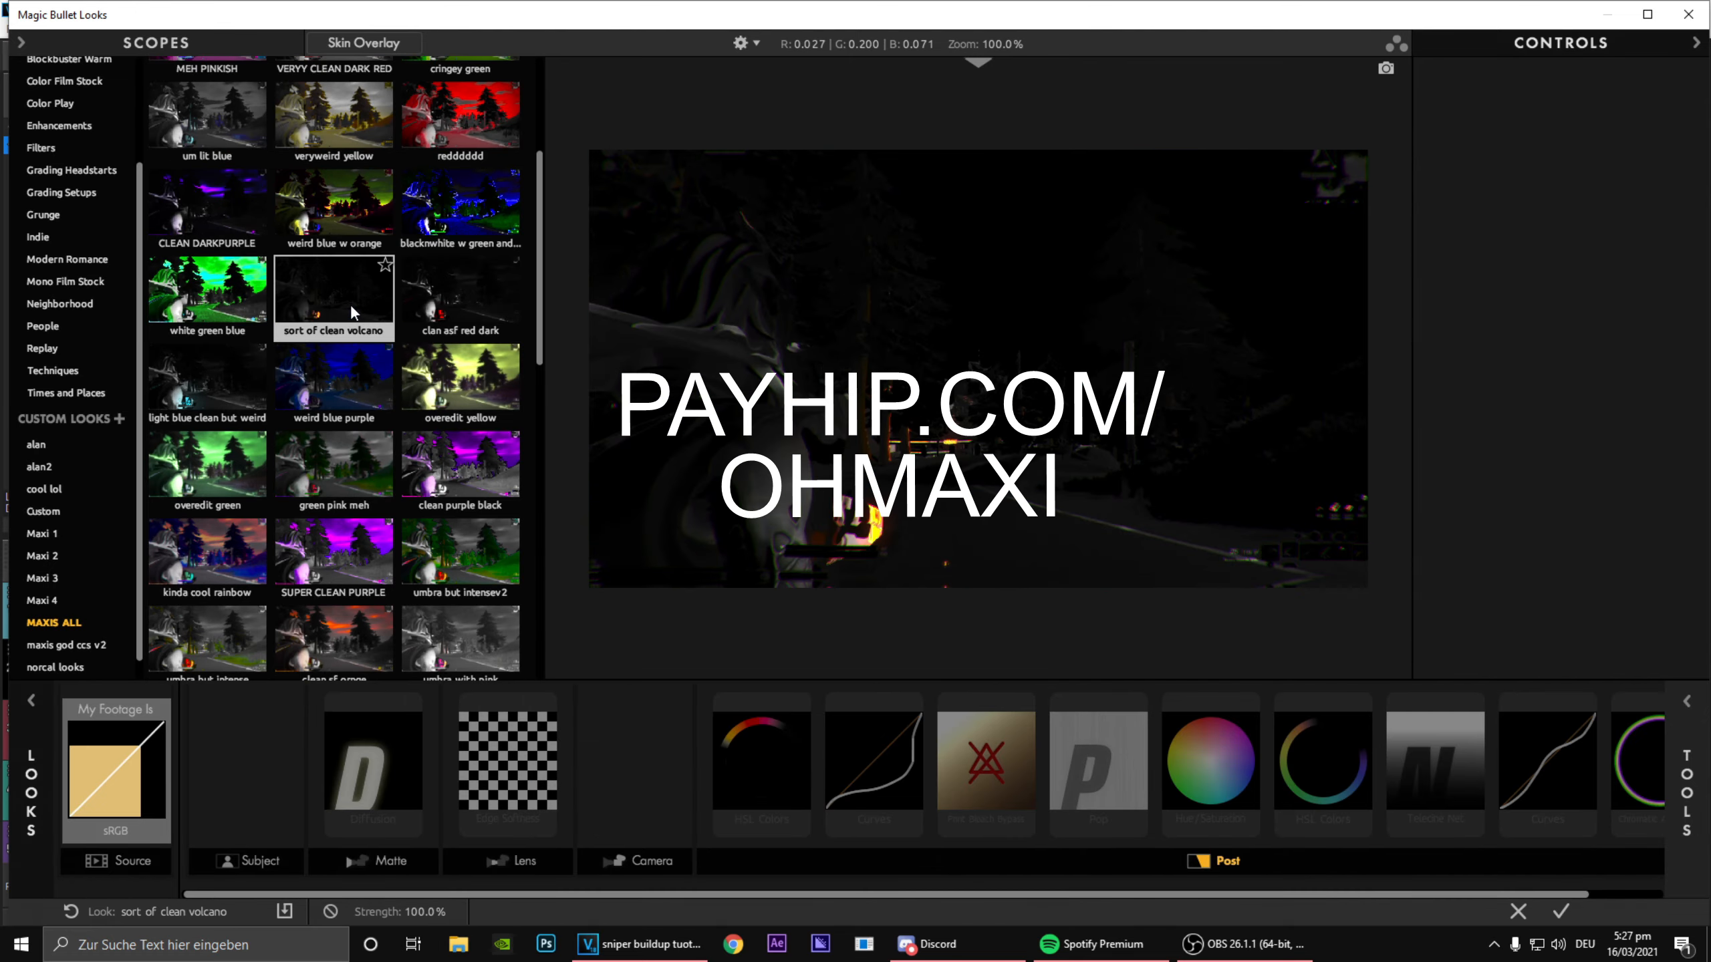
pyautogui.scroll(2, 179, 269)
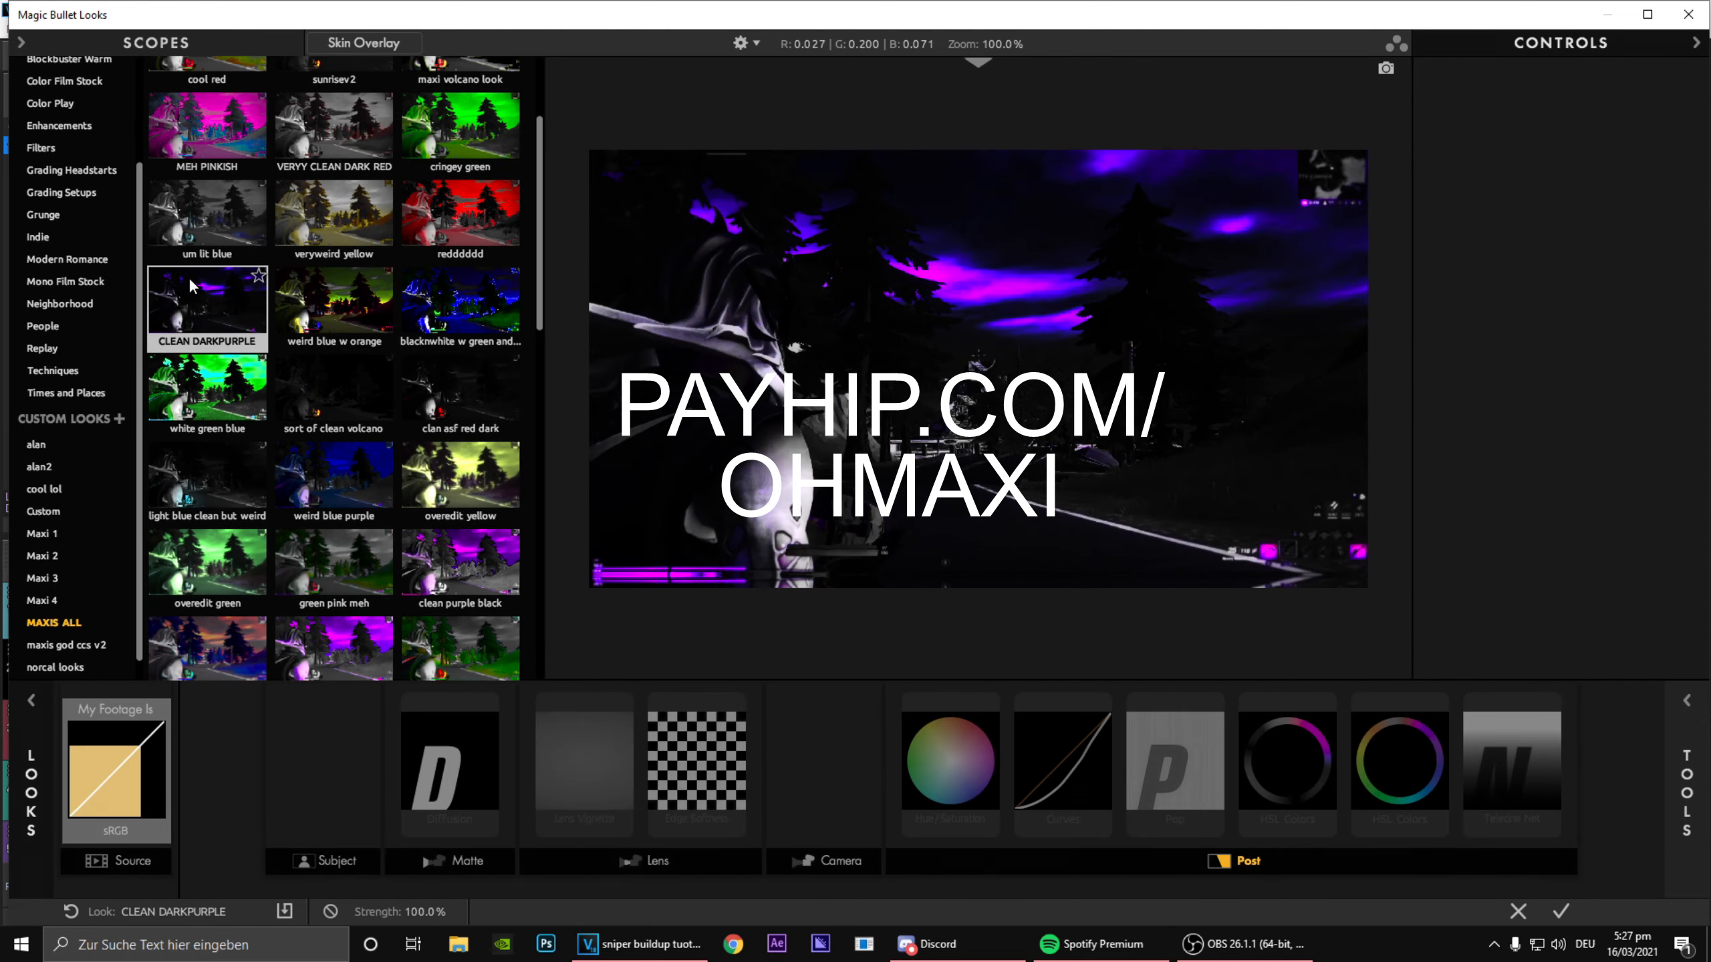
pyautogui.scroll(4, 189, 277)
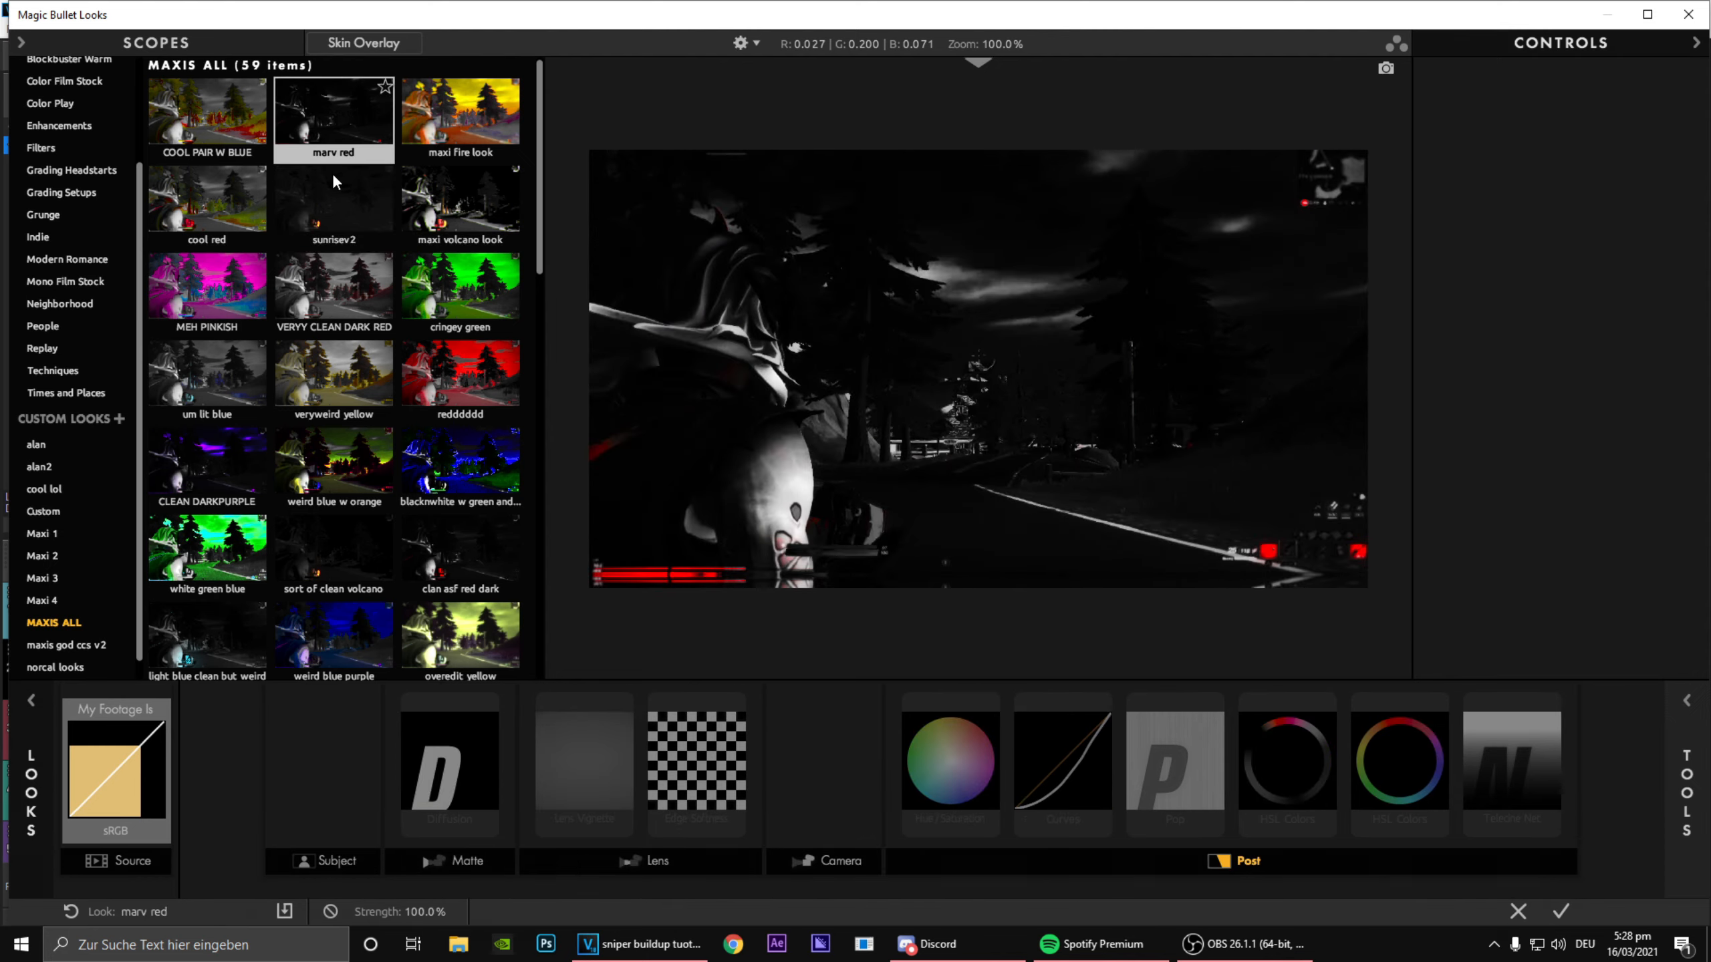
pyautogui.scroll(-5, 343, 222)
pyautogui.click(217, 244)
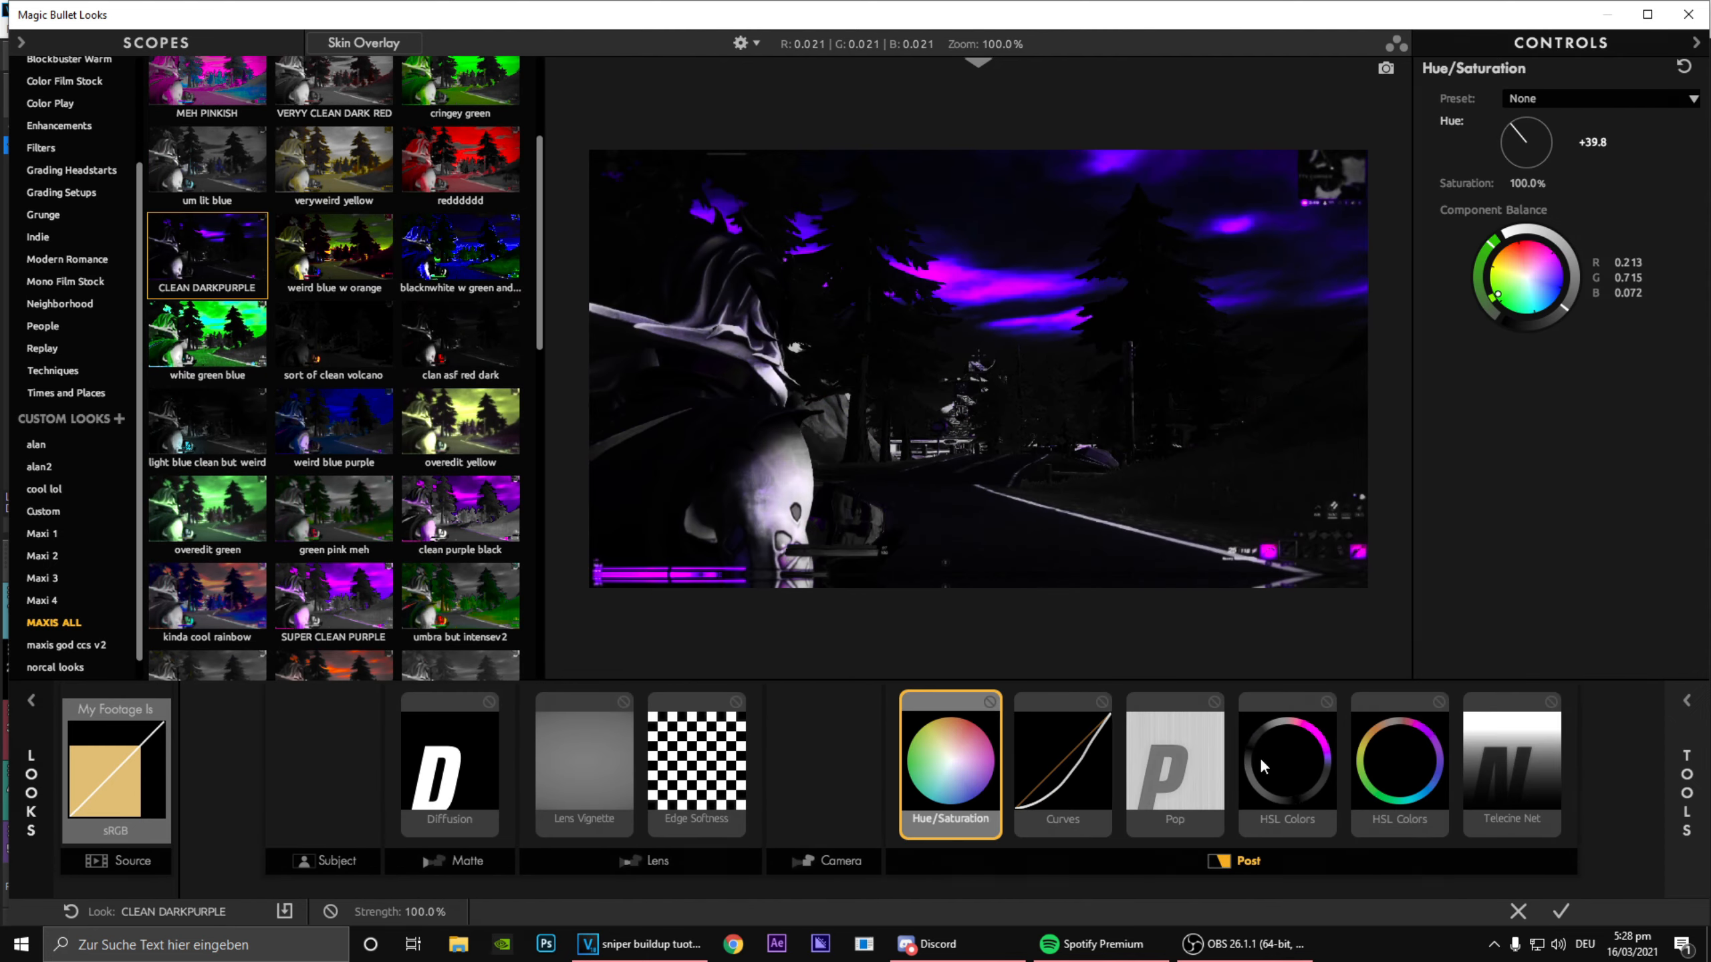
pyautogui.click(1563, 915)
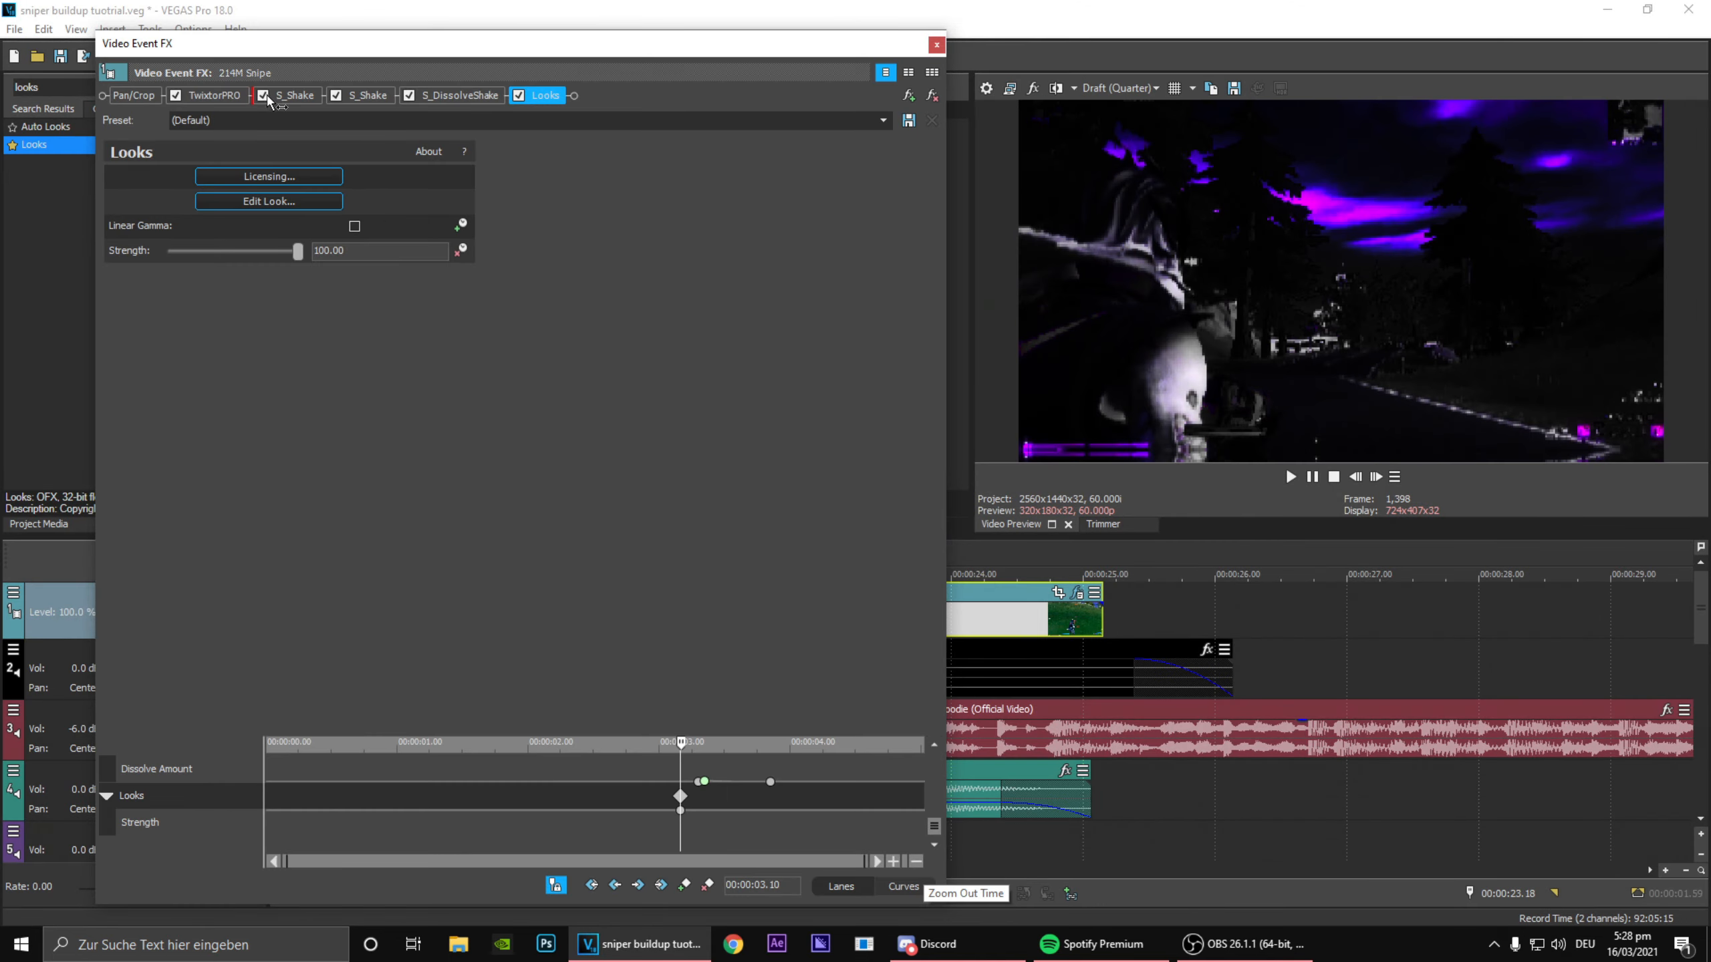
# Step: Reorder the effect chain so Looks comes directly after TwixtorPRO, and add a Looks keyframe at 00:00:01.10
pyautogui.moveTo(267, 99); pyautogui.dragTo(274, 101)
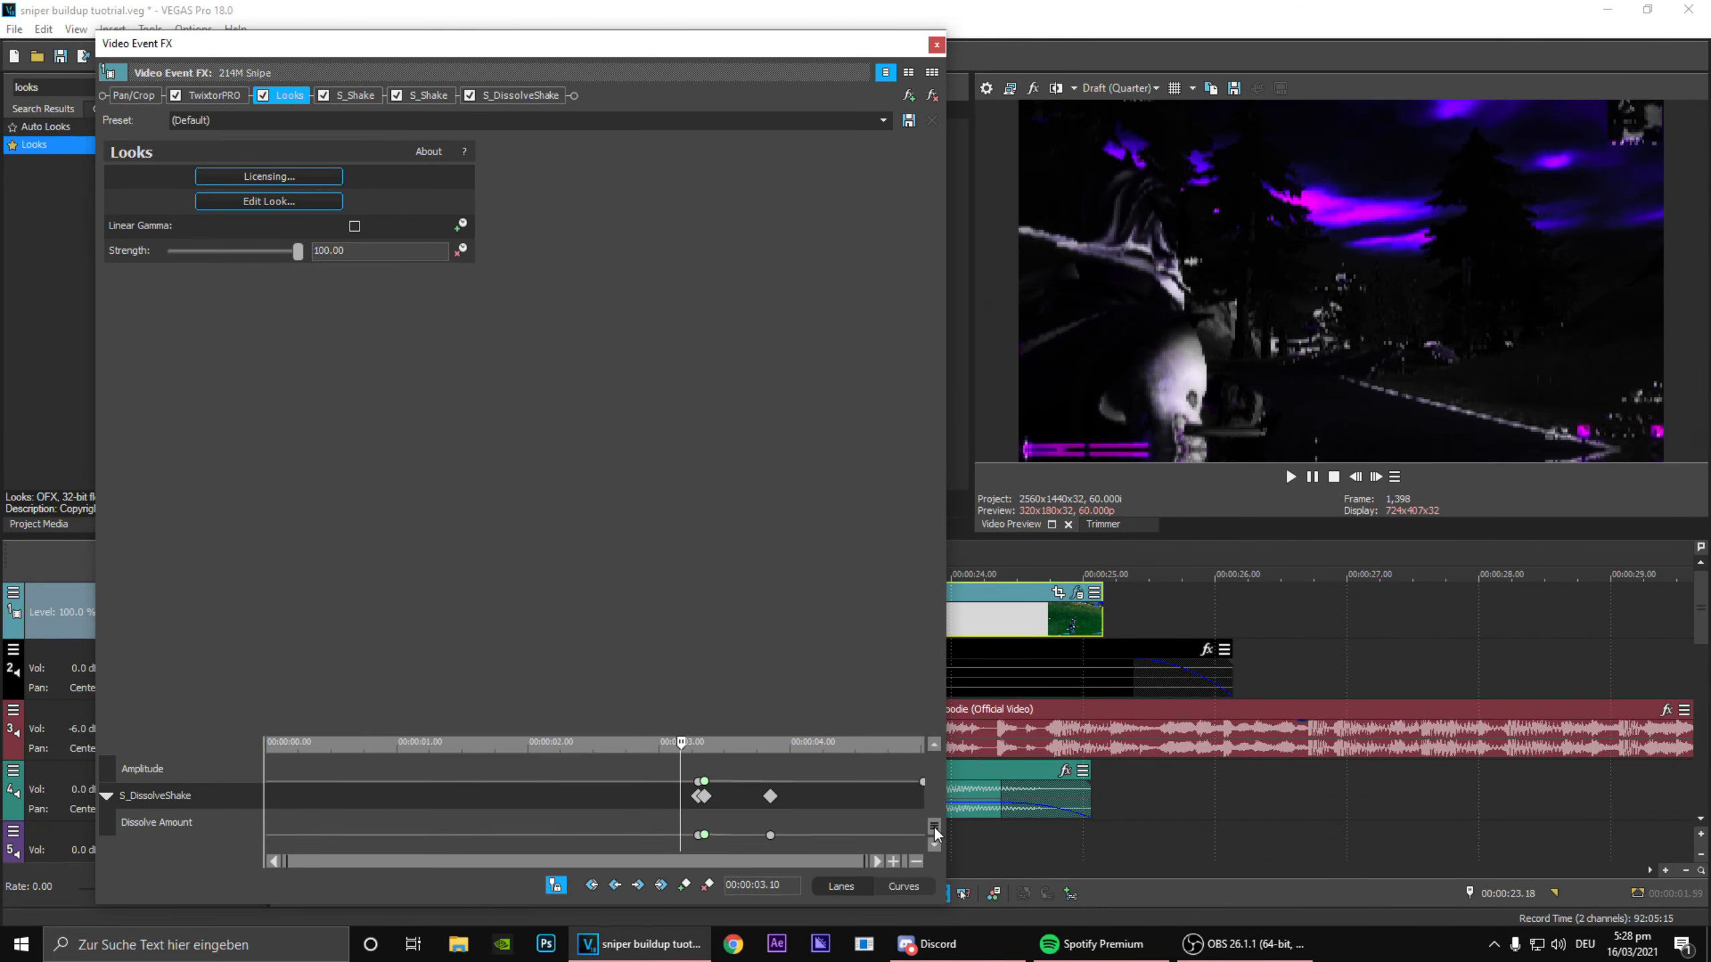
pyautogui.moveTo(934, 833); pyautogui.dragTo(929, 769)
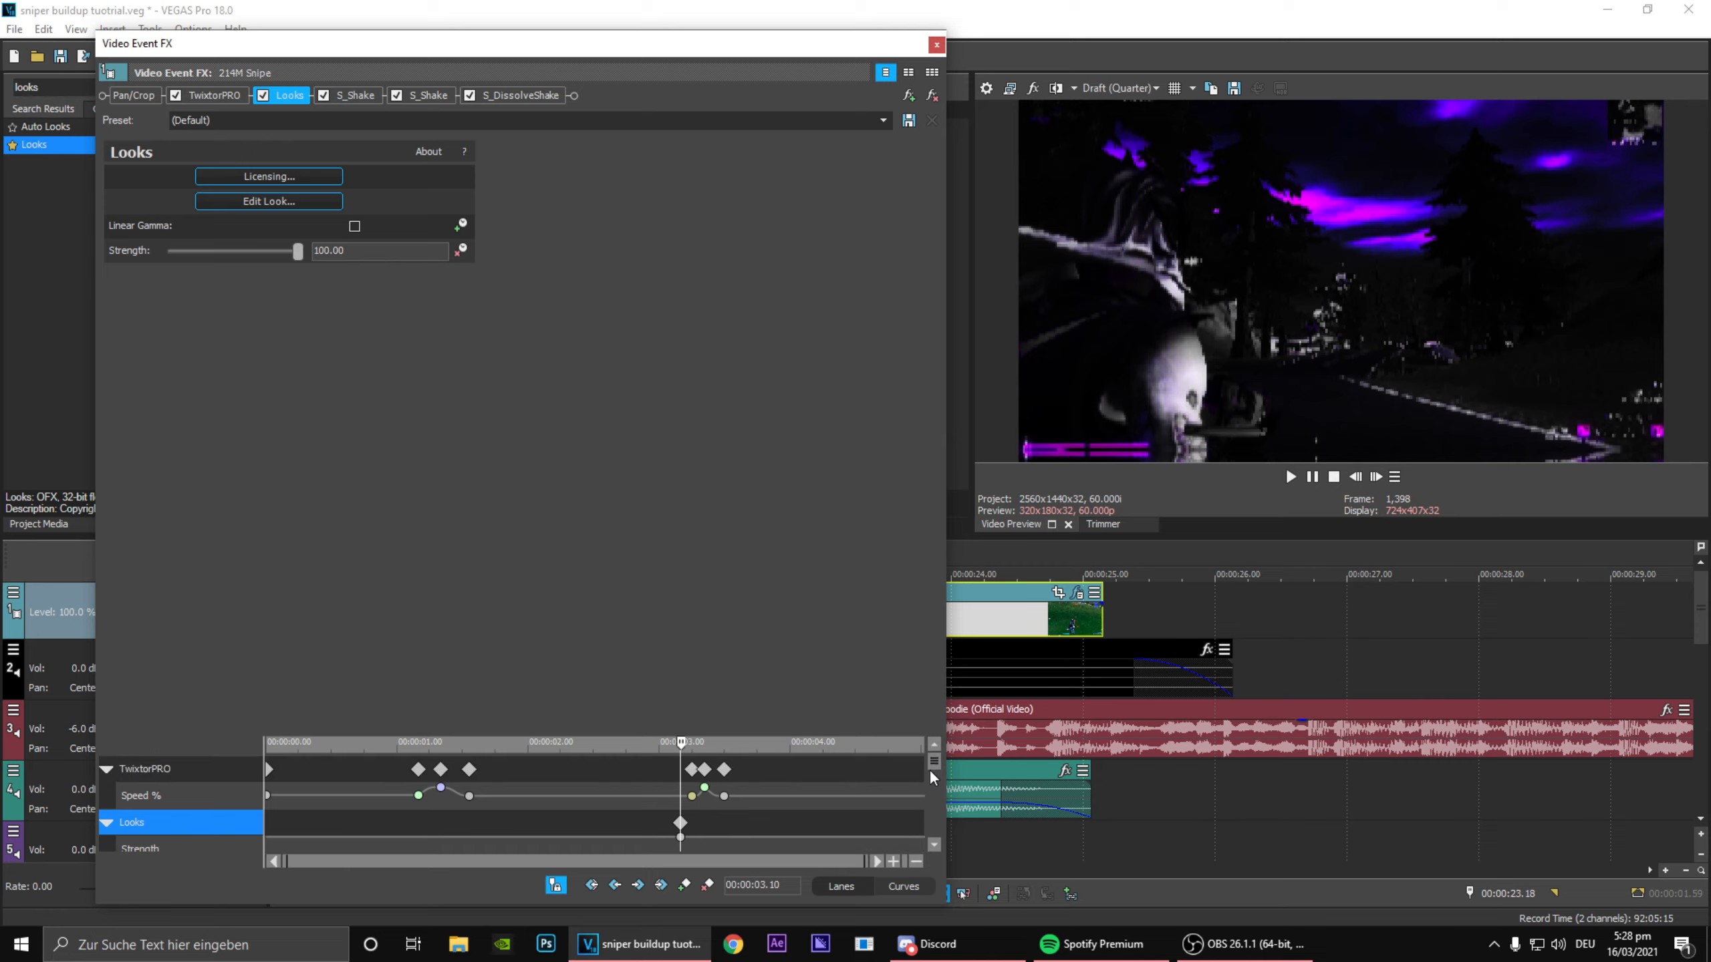
pyautogui.click(418, 830)
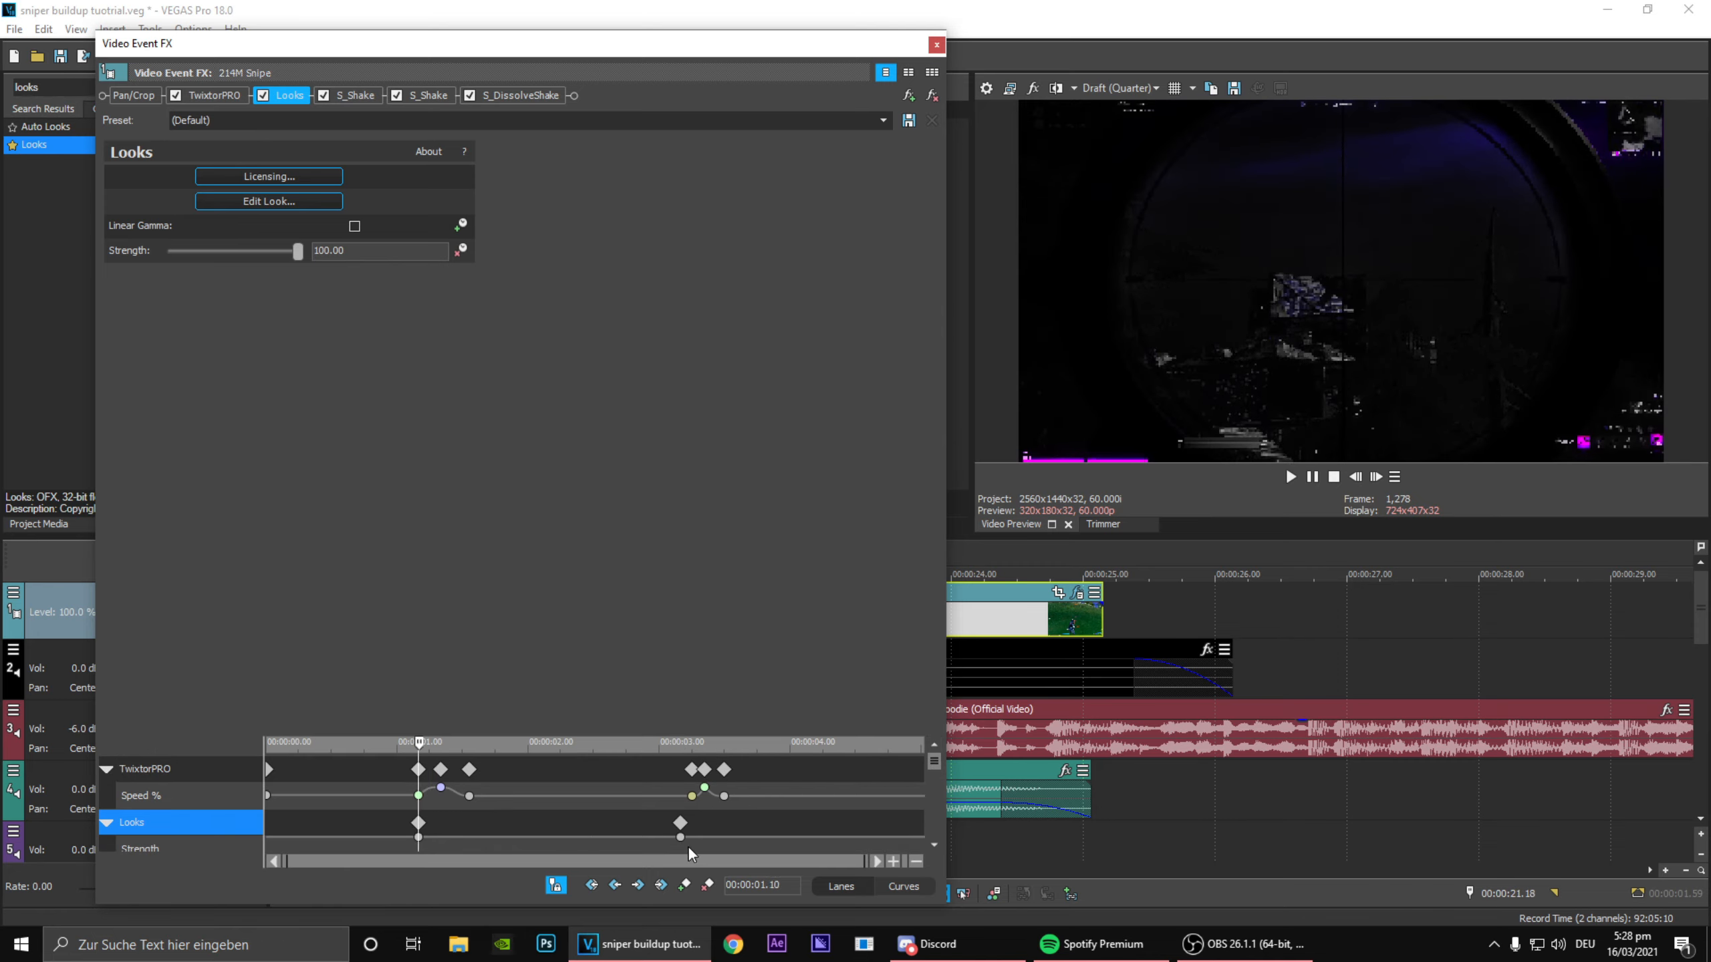
# Step: Add Looks keyframes at 00:00:03.21 and one frame earlier at 00:00:03.20, and set Strength to 0 at 00:00:03.21
pyautogui.moveTo(699, 817); pyautogui.dragTo(705, 818)
pyautogui.scroll(4, 723, 814)
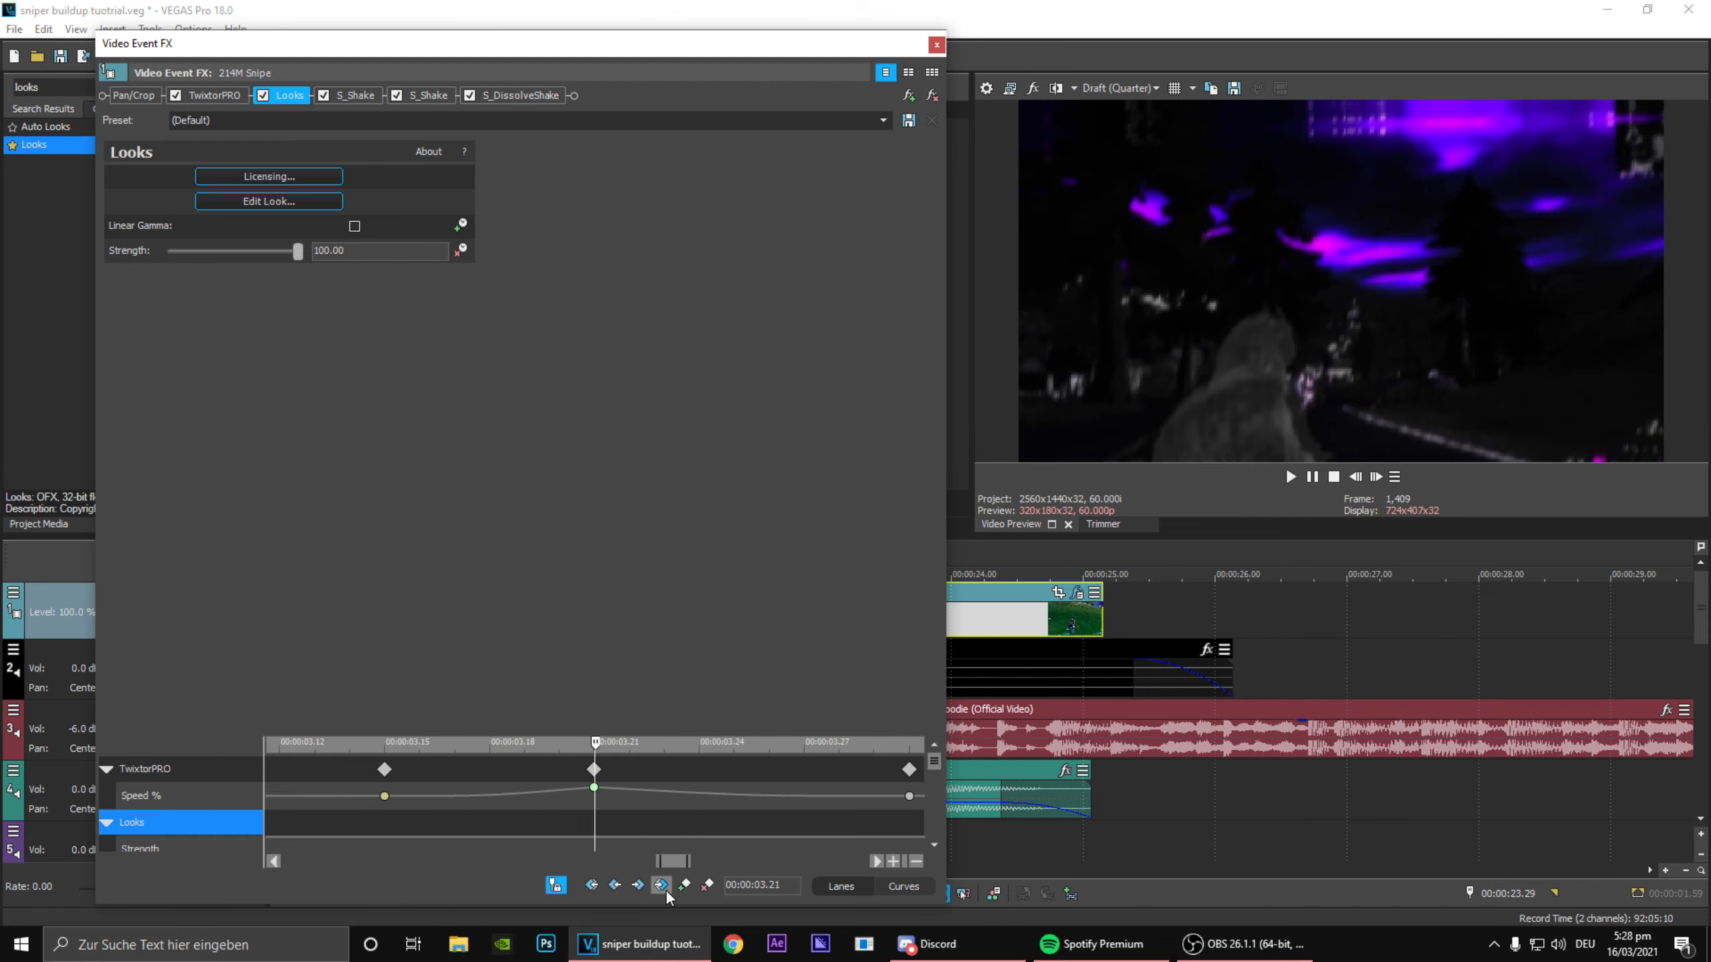
pyautogui.click(684, 884)
pyautogui.click(1355, 478)
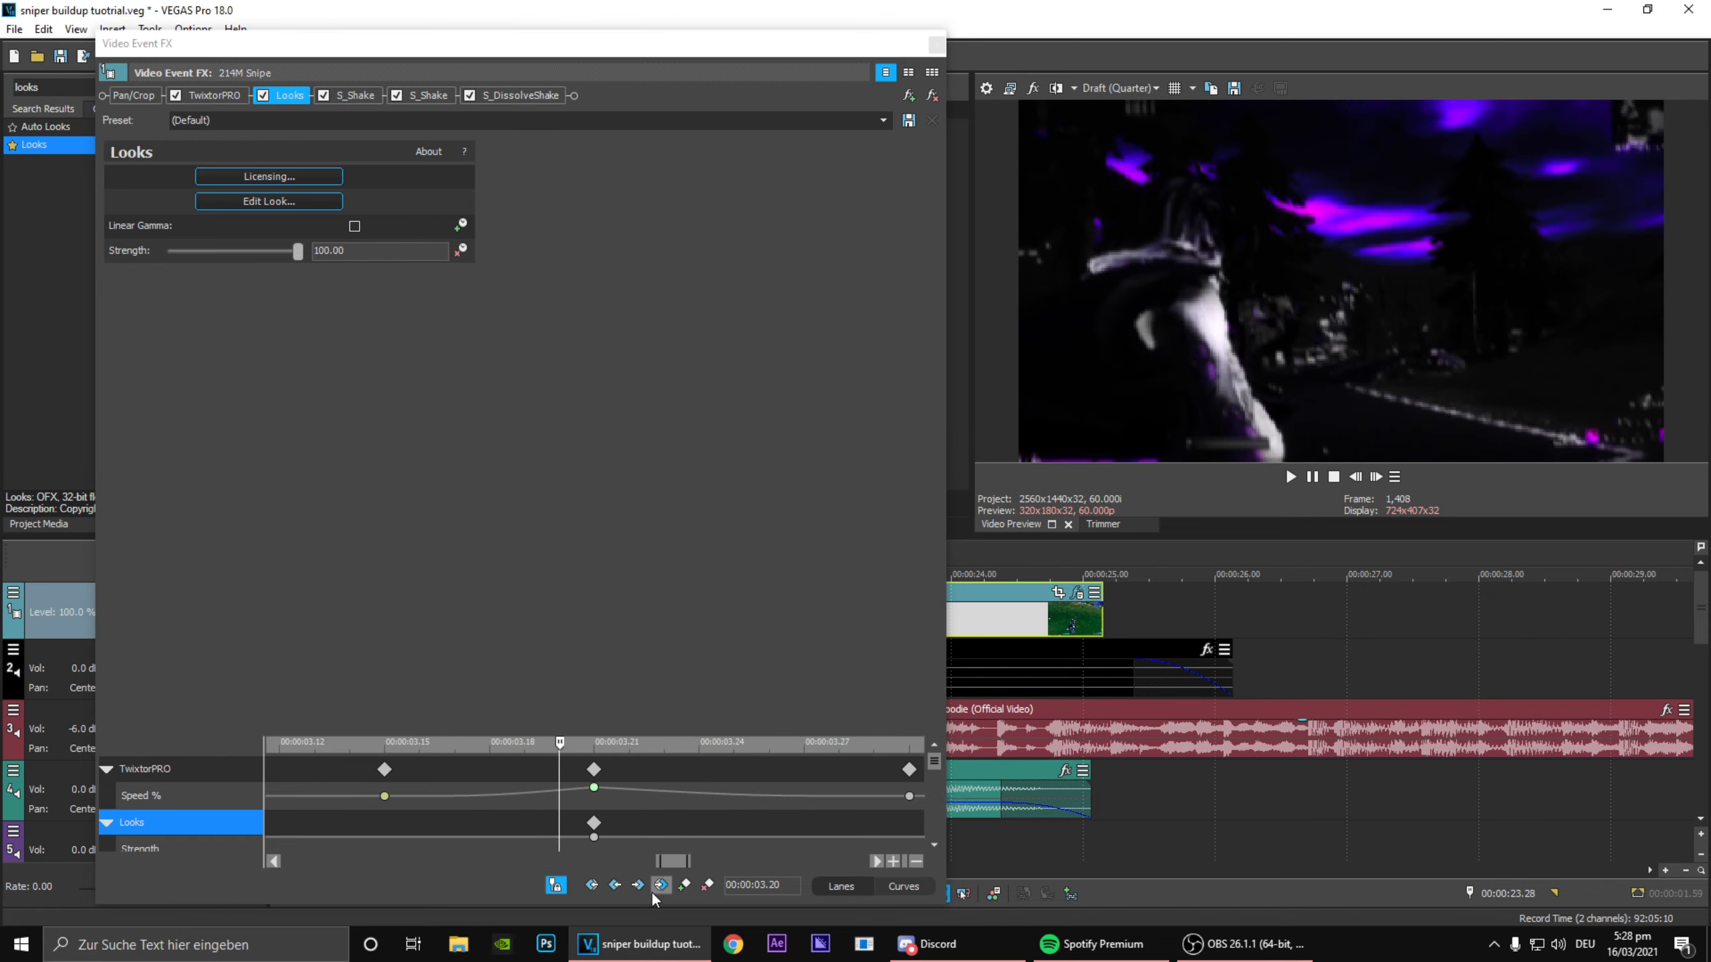
pyautogui.click(685, 885)
pyautogui.click(594, 837)
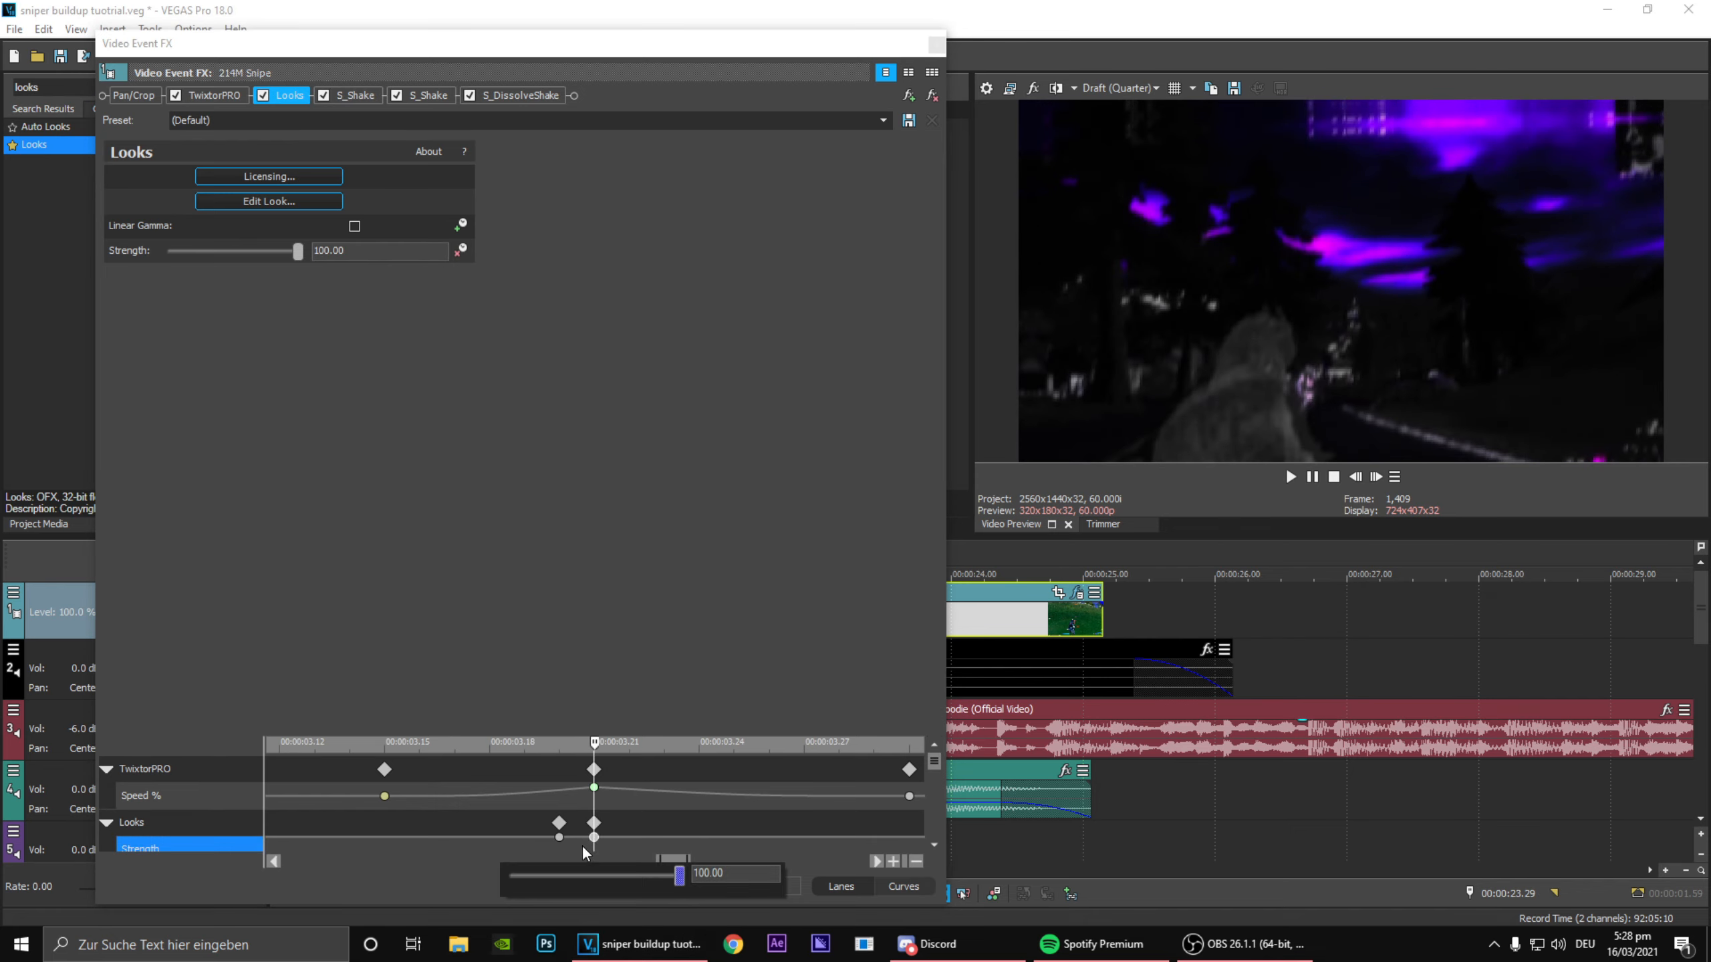
pyautogui.moveTo(682, 875); pyautogui.dragTo(248, 845)
pyautogui.scroll(-4, 506, 831)
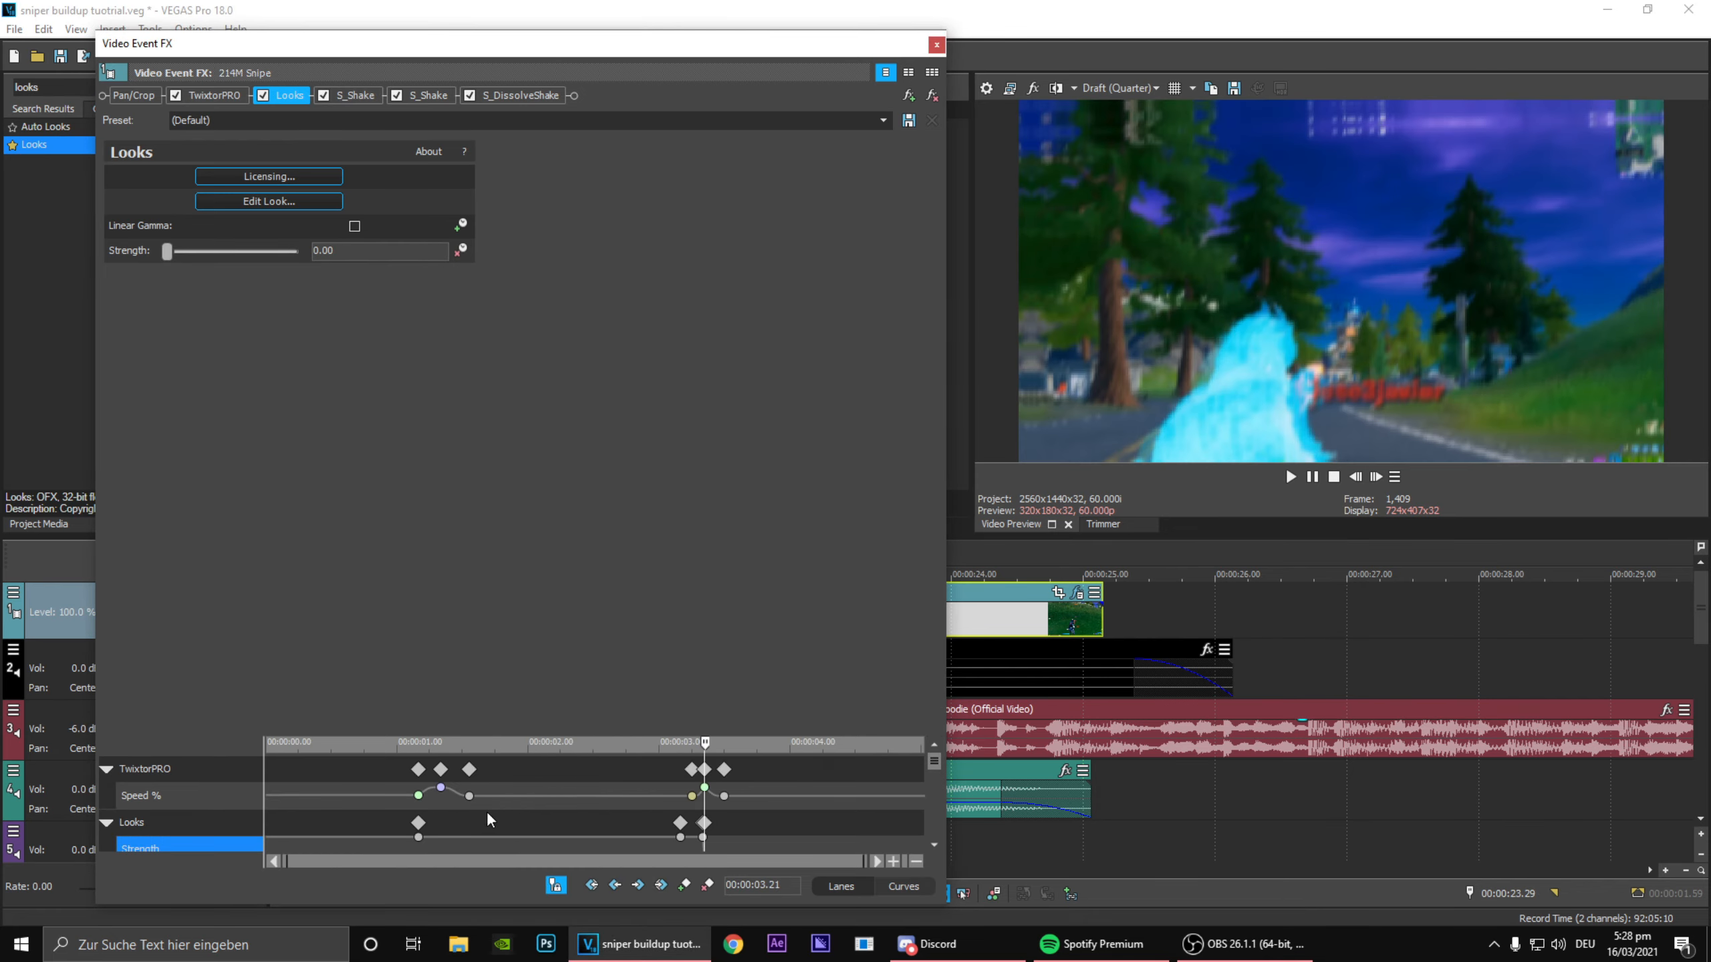
# Step: Add a Looks keyframe at 00:00:01.33 with Strength 100, and set Strength to 0 at the 00:00:01.10 keyframe
pyautogui.moveTo(442, 828); pyautogui.dragTo(462, 832)
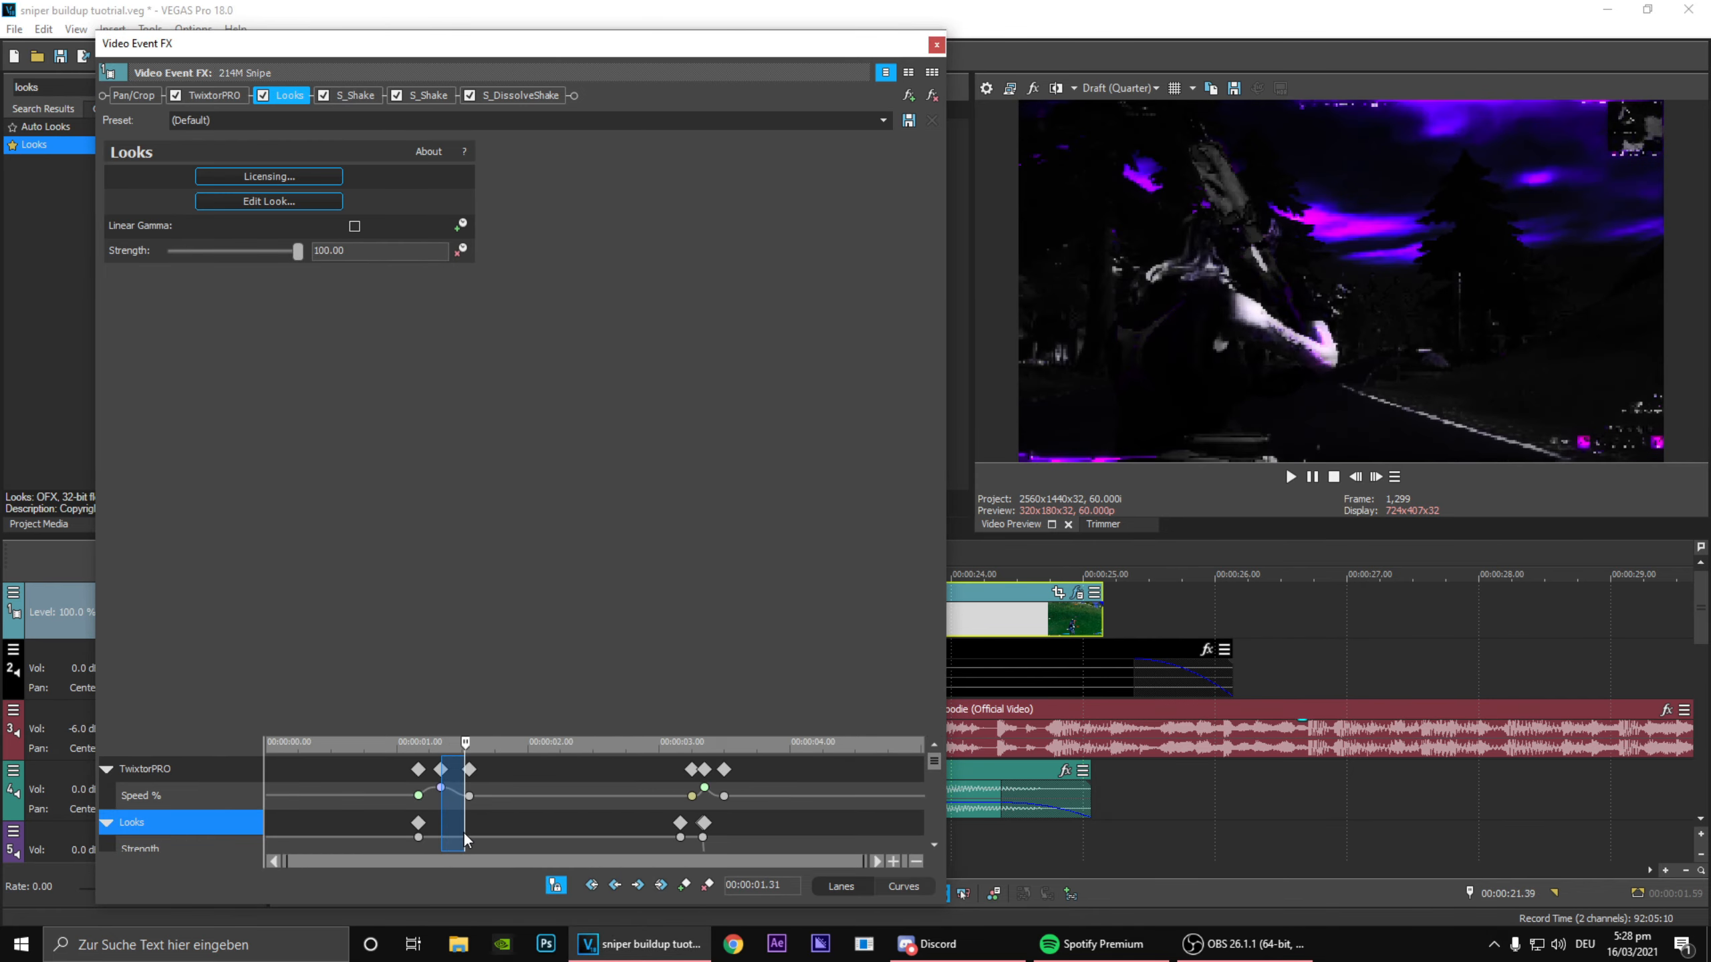
pyautogui.click(471, 815)
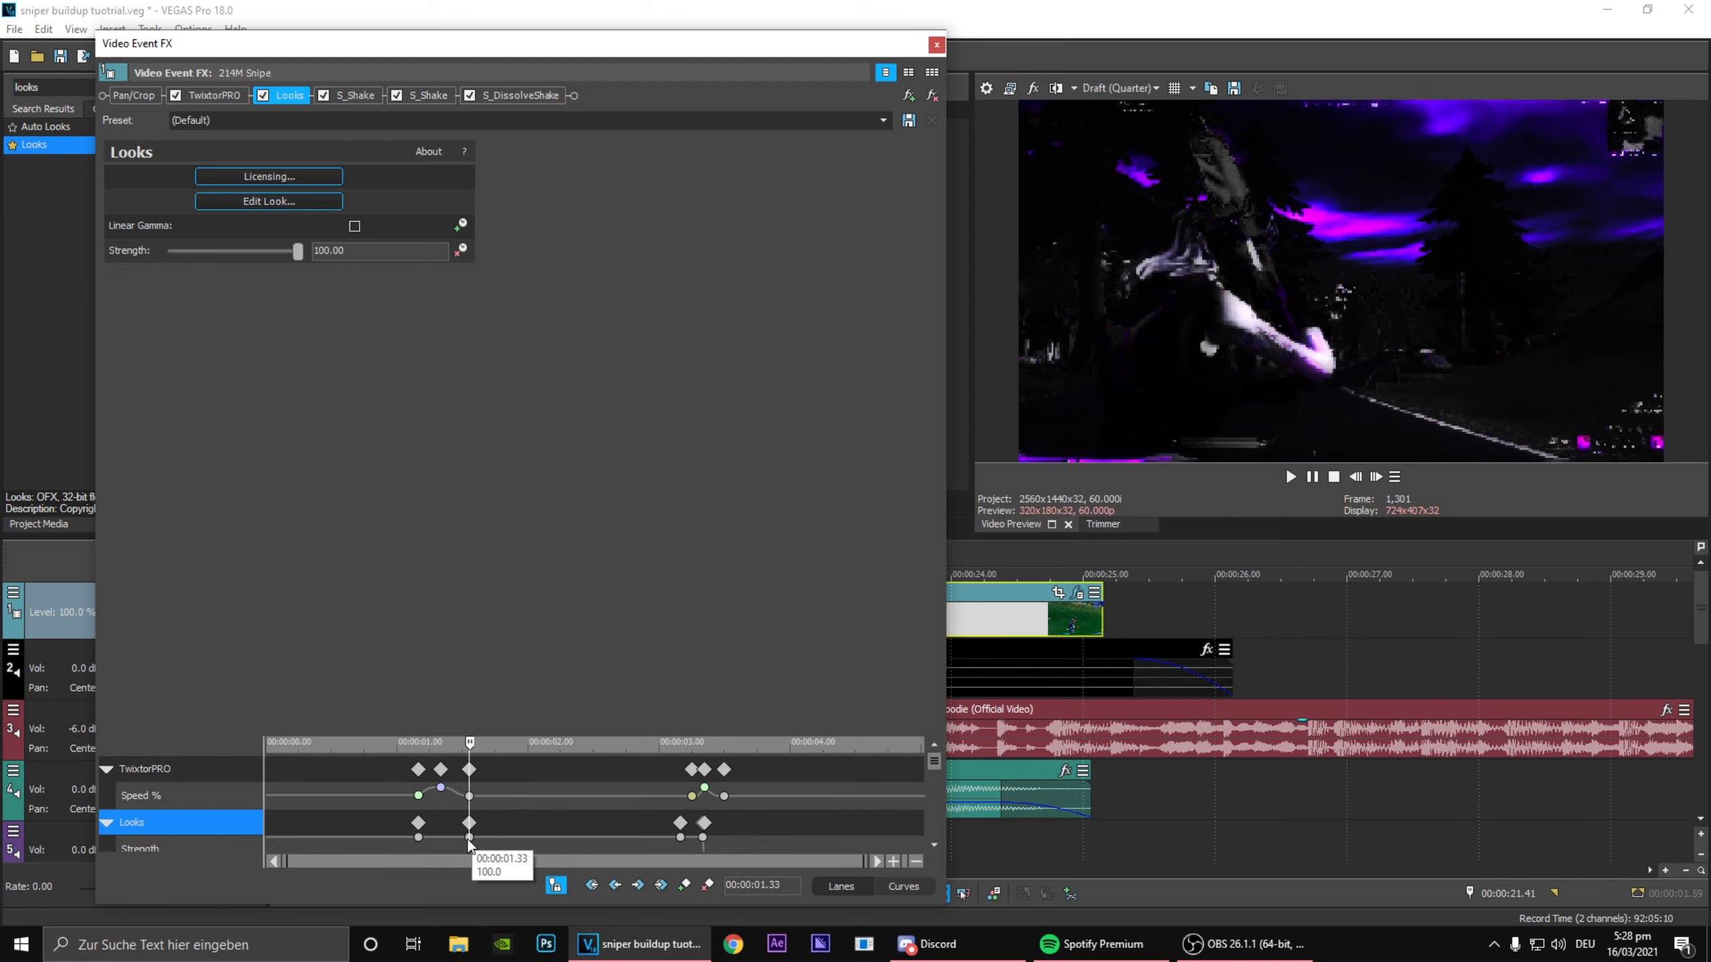
pyautogui.doubleClick(418, 838)
pyautogui.moveTo(502, 876); pyautogui.dragTo(207, 852)
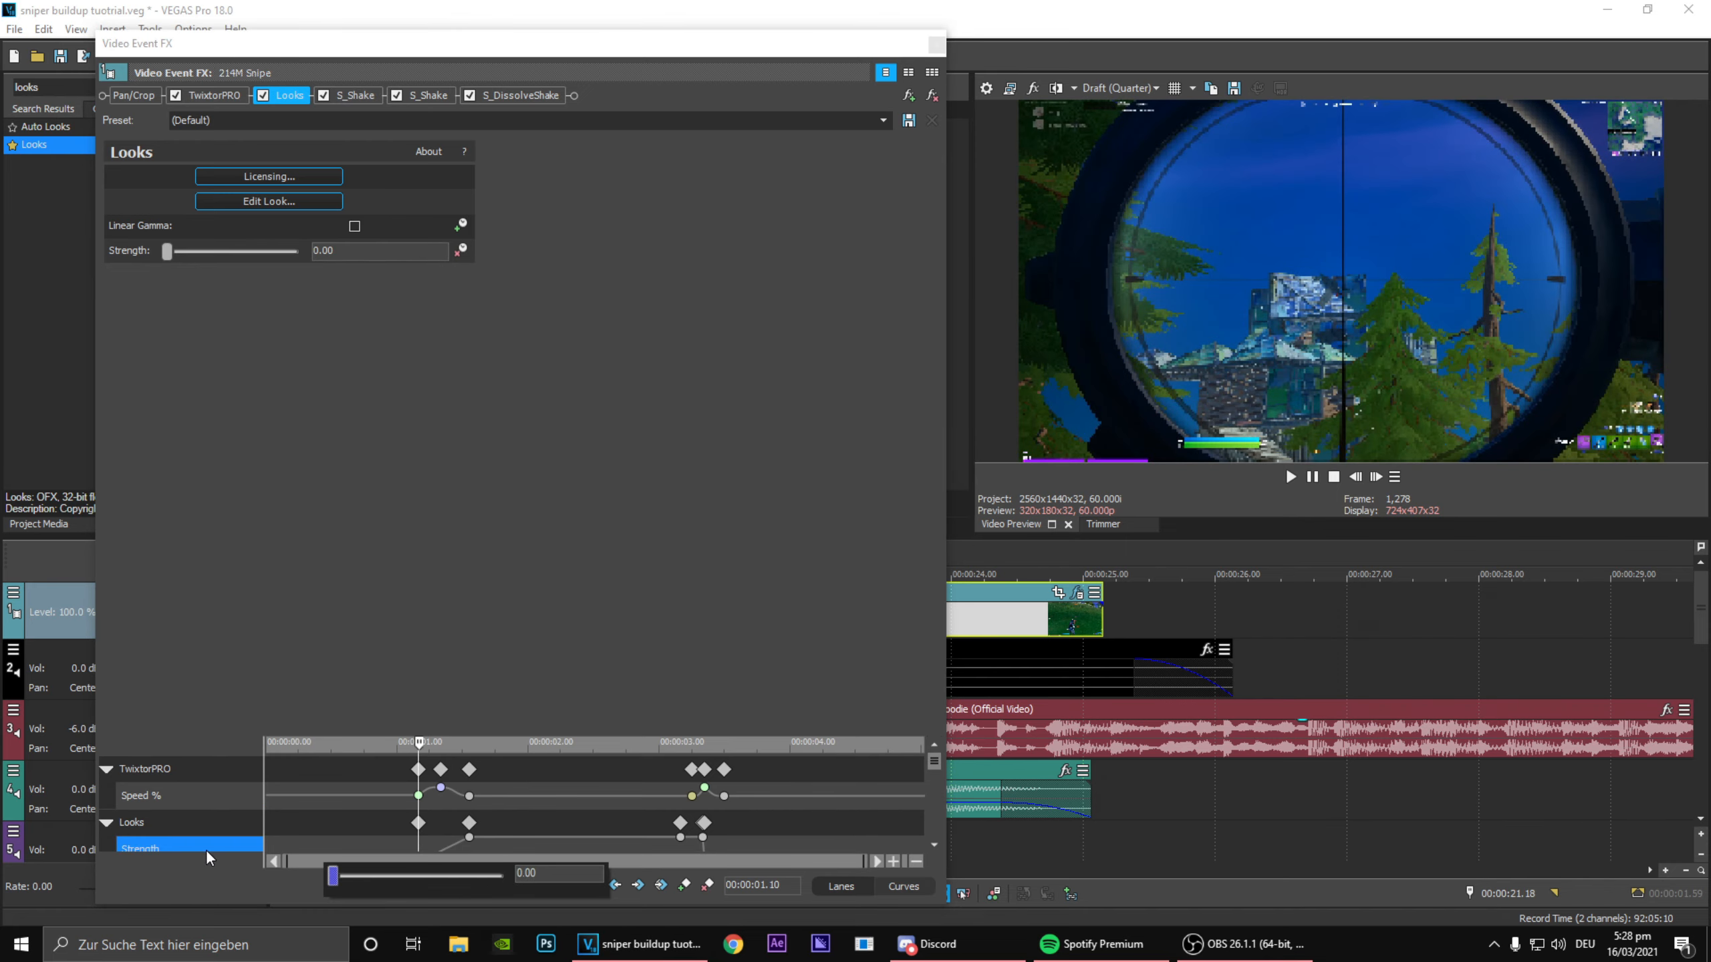
# Step: Curve and slightly widen the opening Looks Strength ramp by adjusting its two keyframes, then save the project and close the effect settings
pyautogui.moveTo(934, 766); pyautogui.dragTo(935, 775)
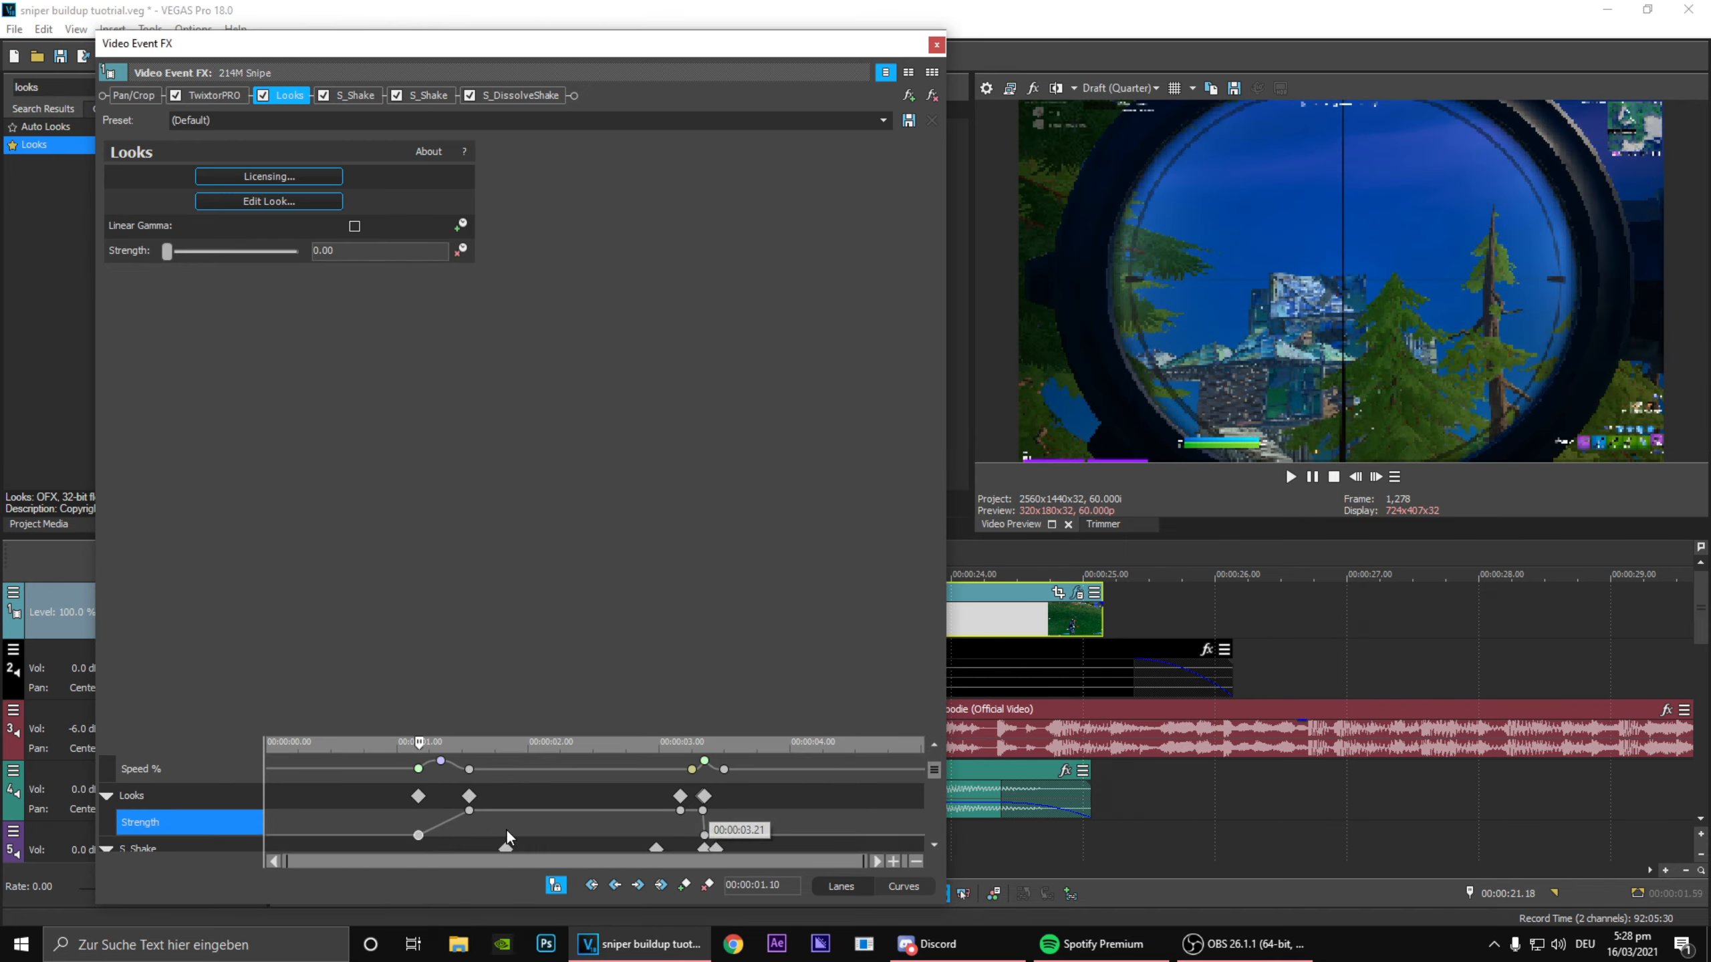
pyautogui.rightClick(418, 835)
pyautogui.click(475, 722)
pyautogui.moveTo(371, 822); pyautogui.dragTo(507, 849)
pyautogui.rightClick(419, 837)
pyautogui.click(497, 715)
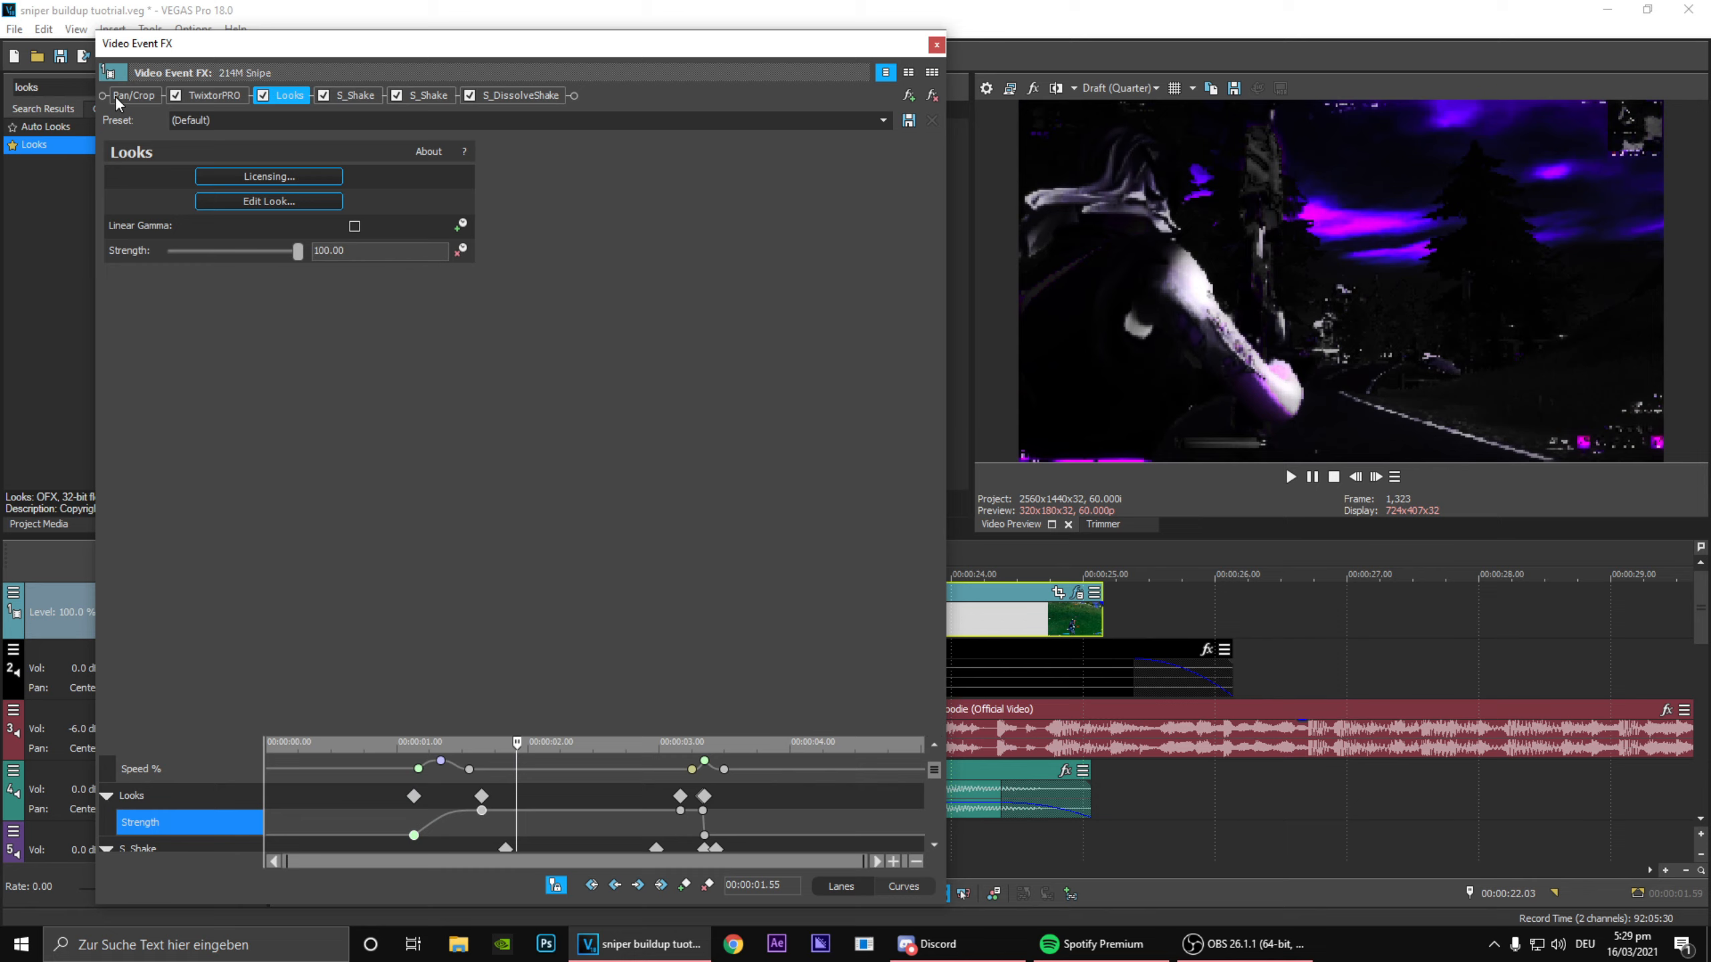
pyautogui.click(68, 57)
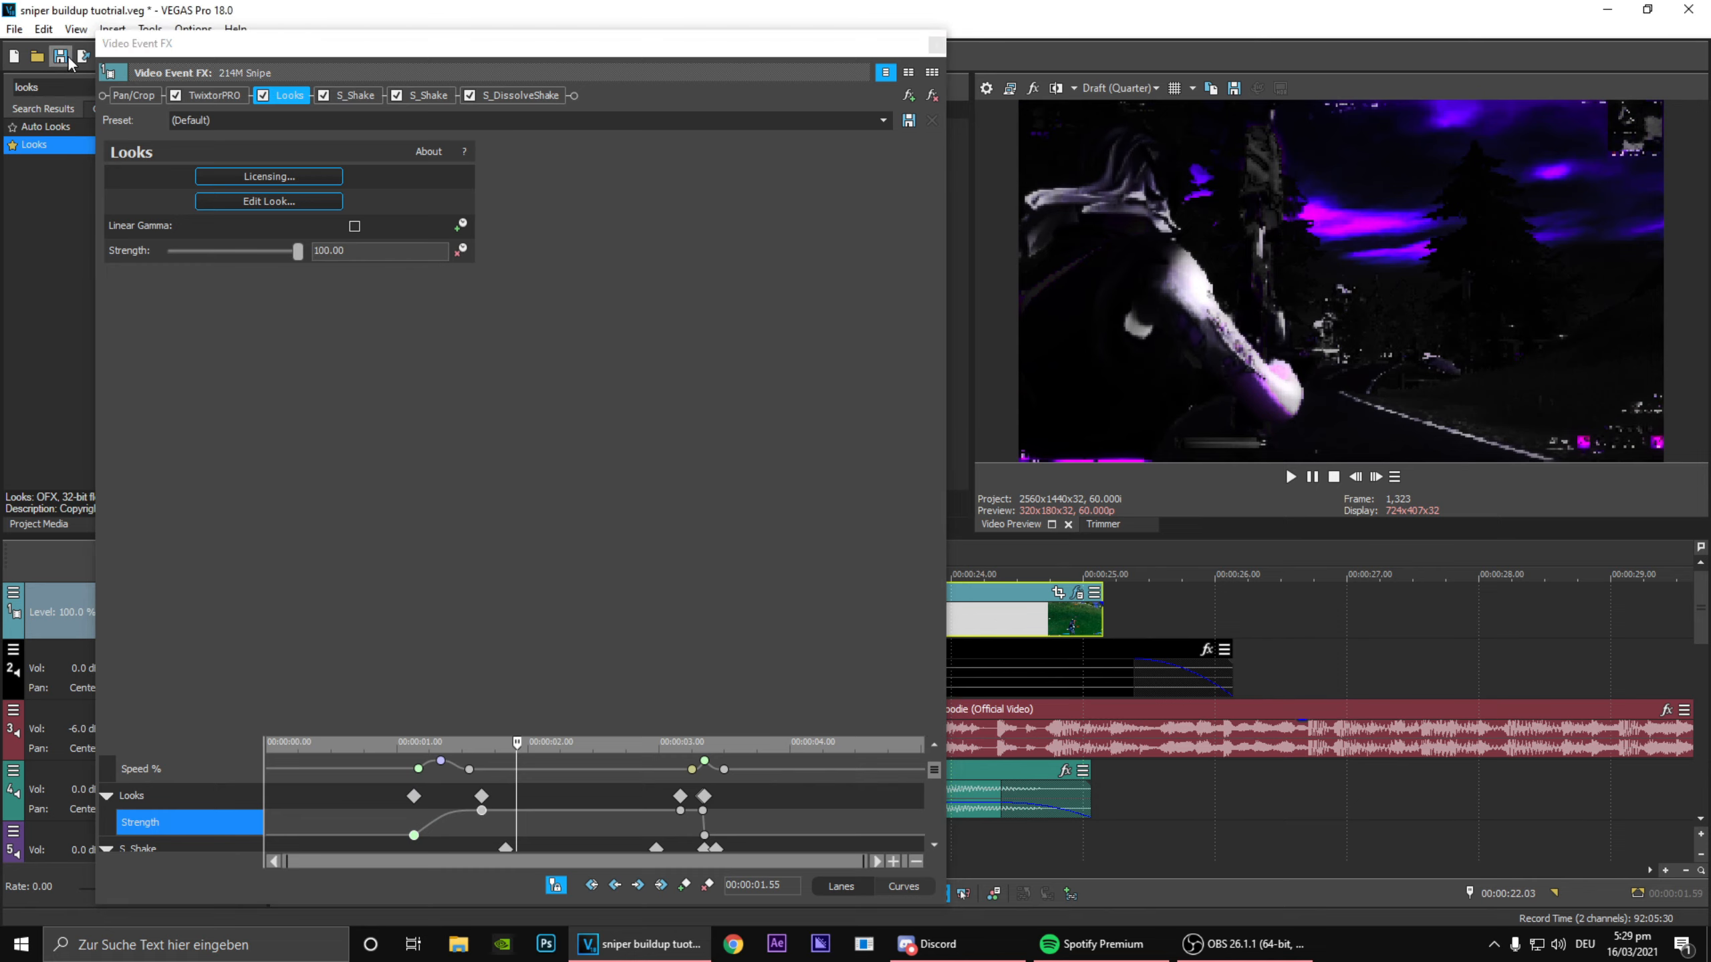
pyautogui.moveTo(573, 810); pyautogui.dragTo(485, 885)
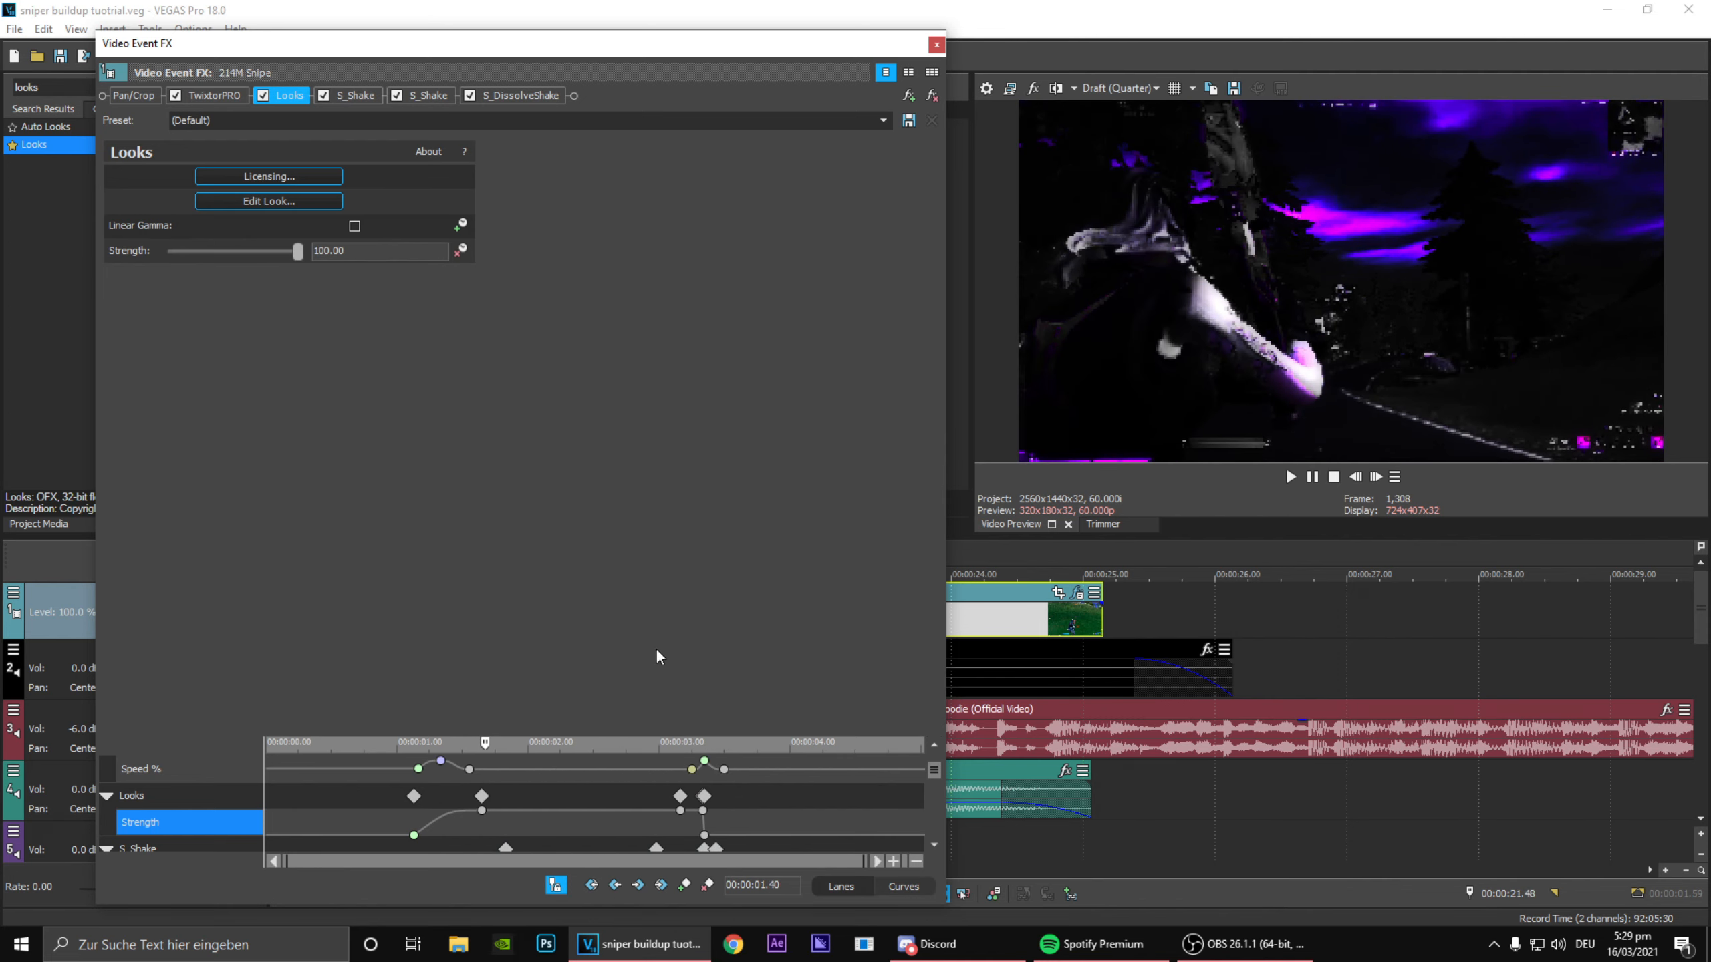
pyautogui.click(937, 45)
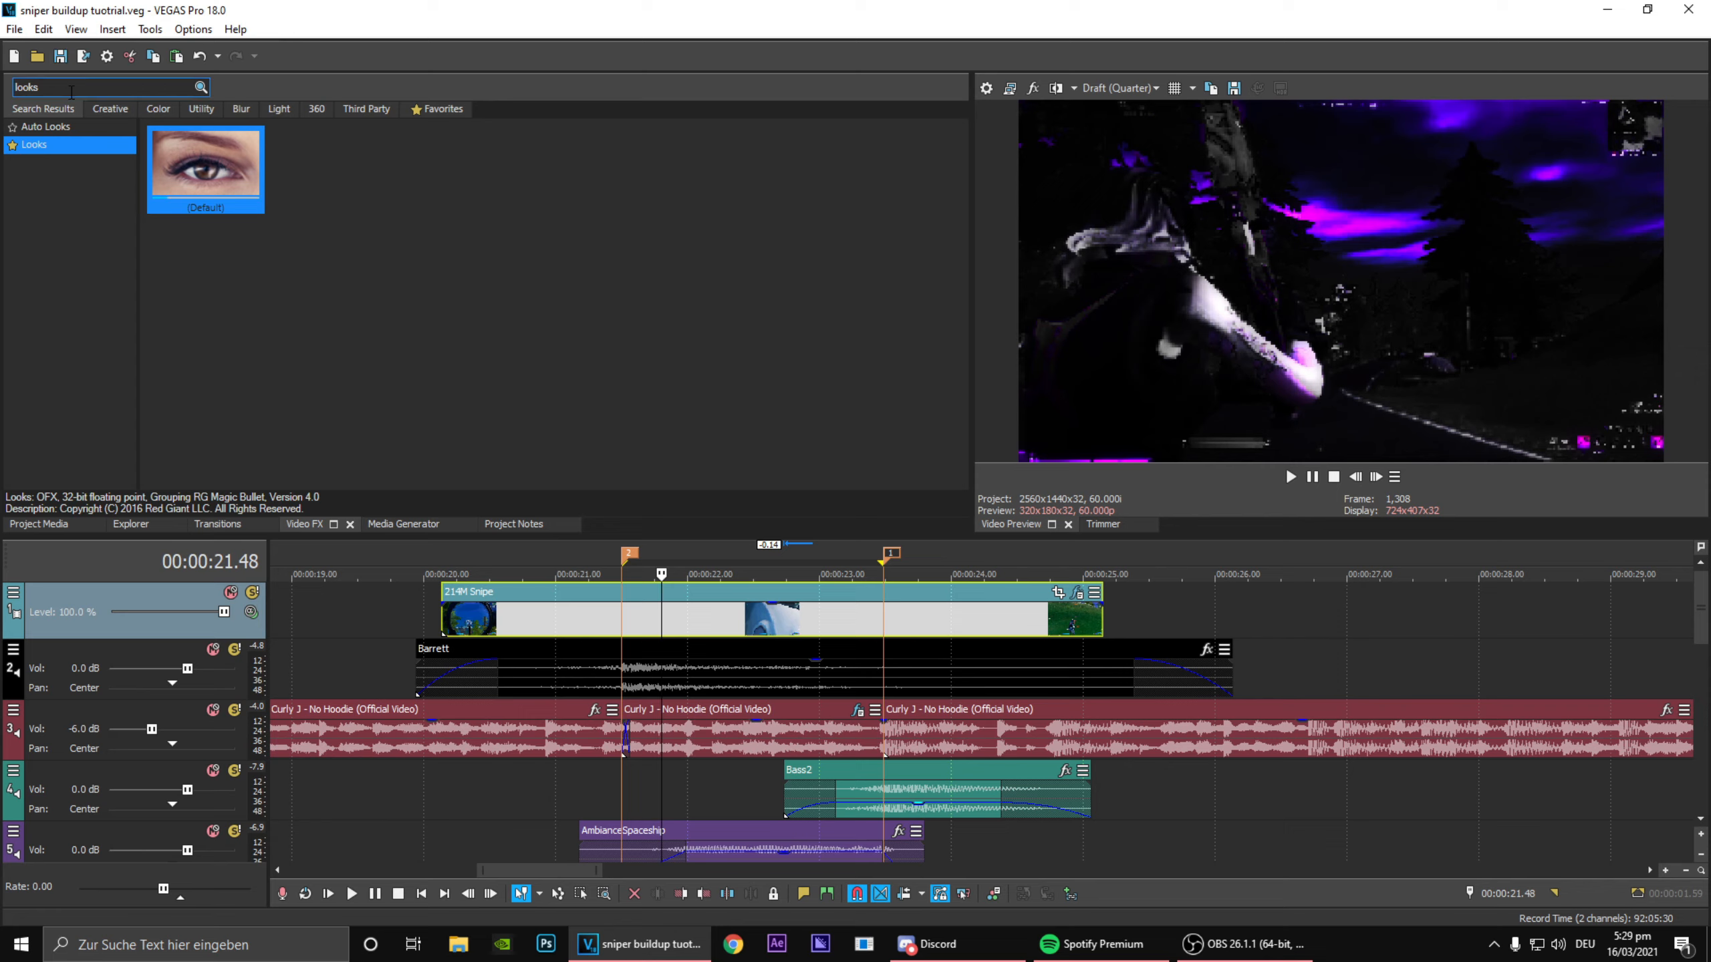
# Step: Search the video effects for "rain" and apply the default BCC Rain effect to the 214M Snipe clip
pyautogui.doubleClick(27, 84)
pyautogui.write('rain')
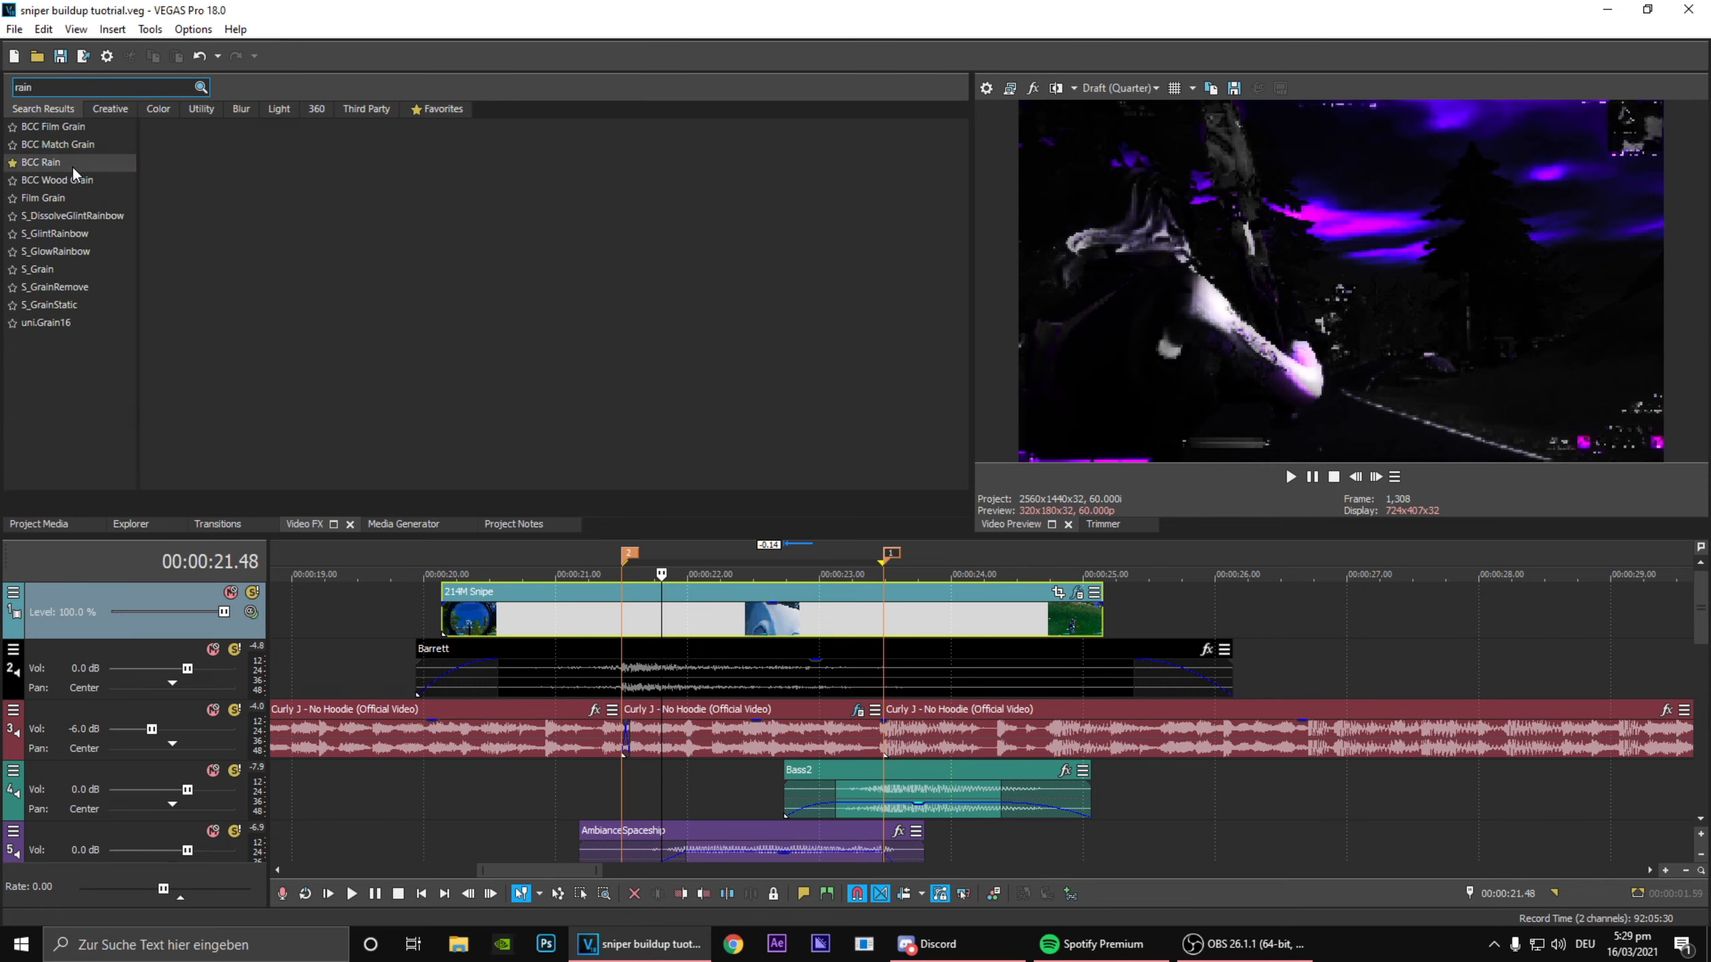
pyautogui.click(72, 166)
pyautogui.moveTo(205, 165); pyautogui.dragTo(1010, 458)
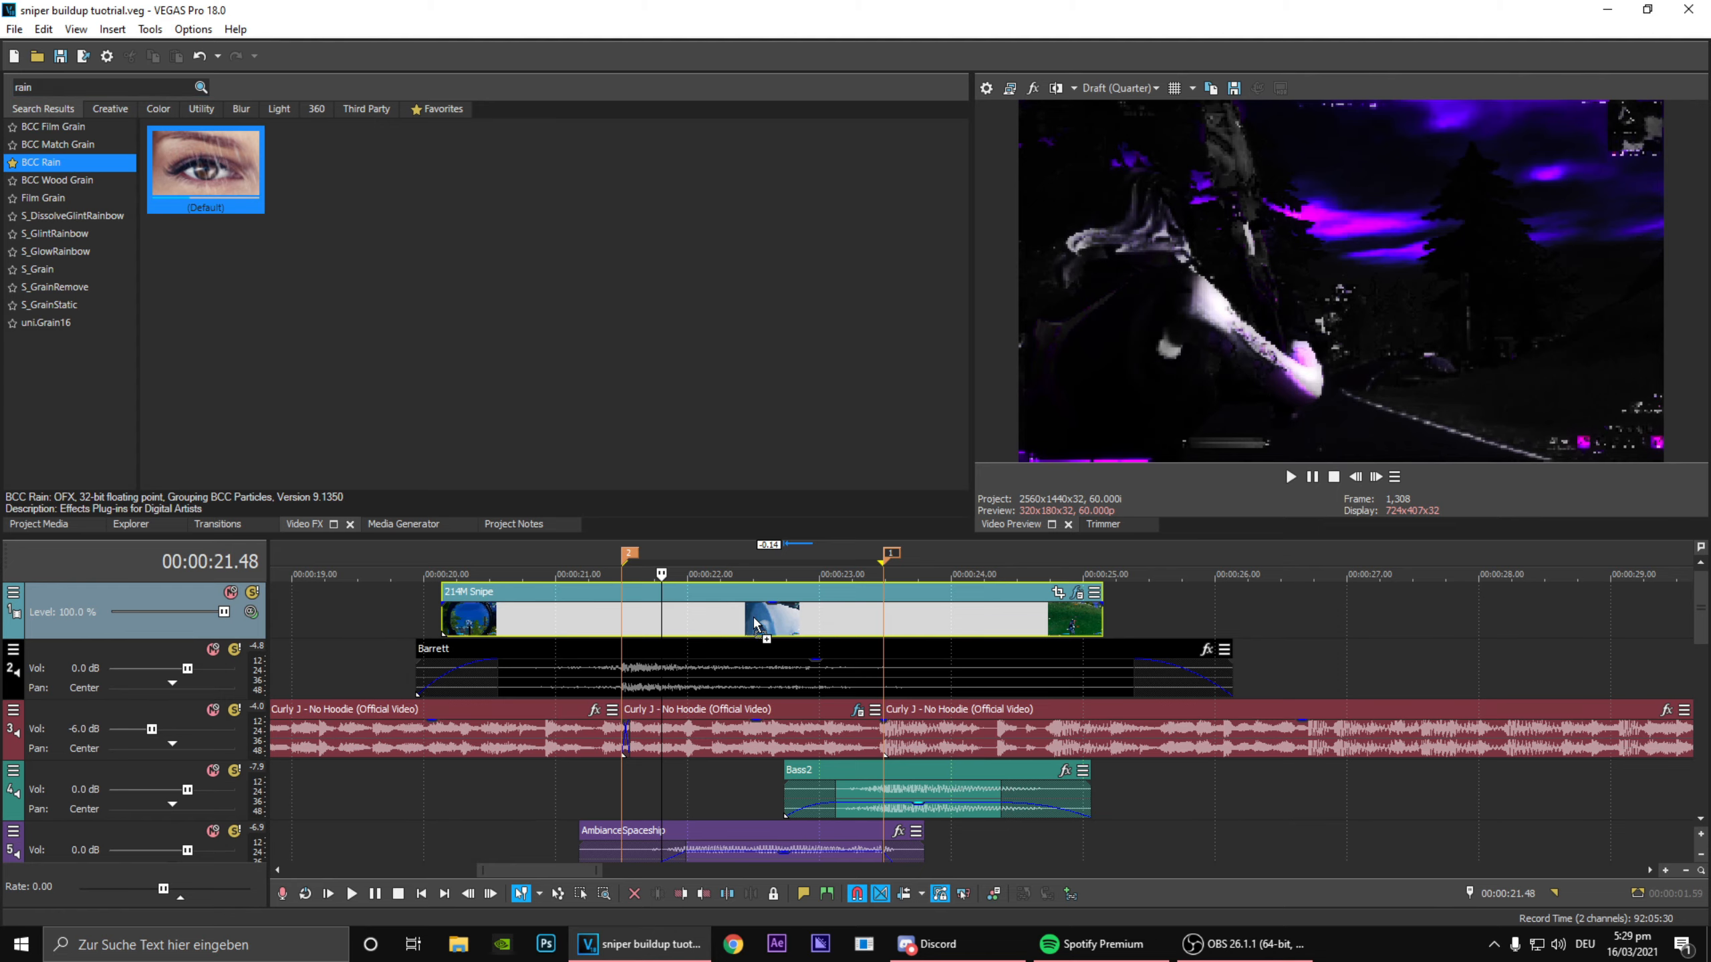
pyautogui.moveTo(751, 614); pyautogui.dragTo(754, 614)
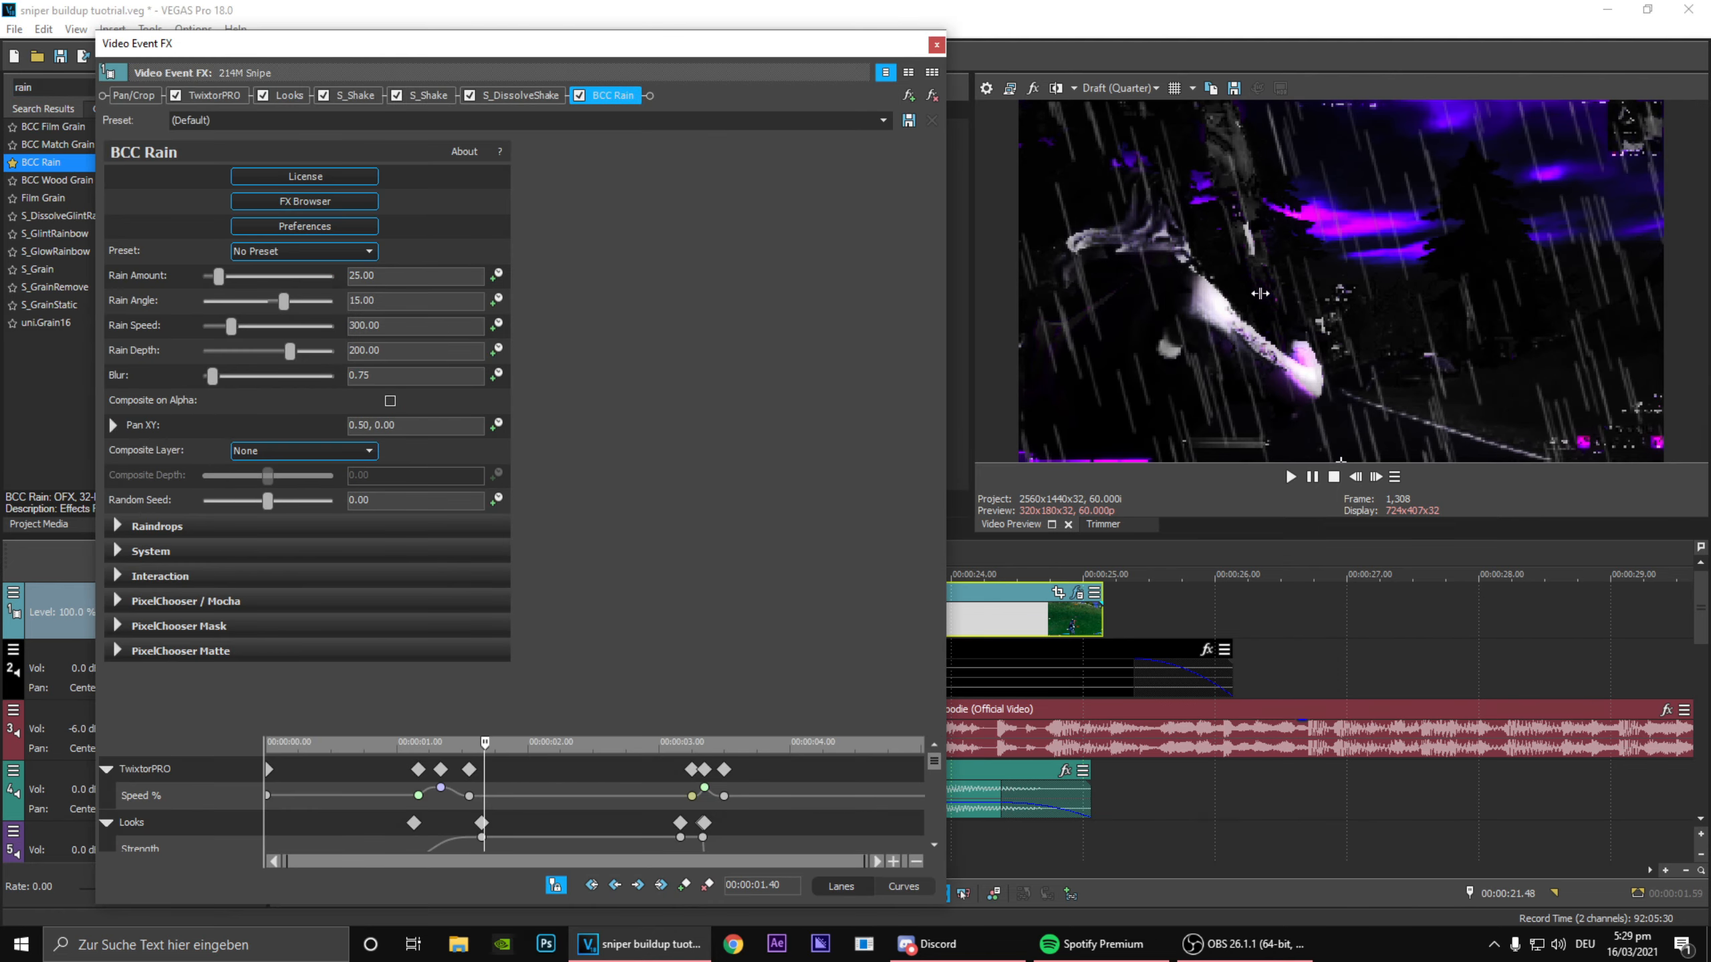
# Step: Load the heavierMoreVaried.bsp preset in BCC Rain and enable animation for Rain Amount
pyautogui.click(368, 250)
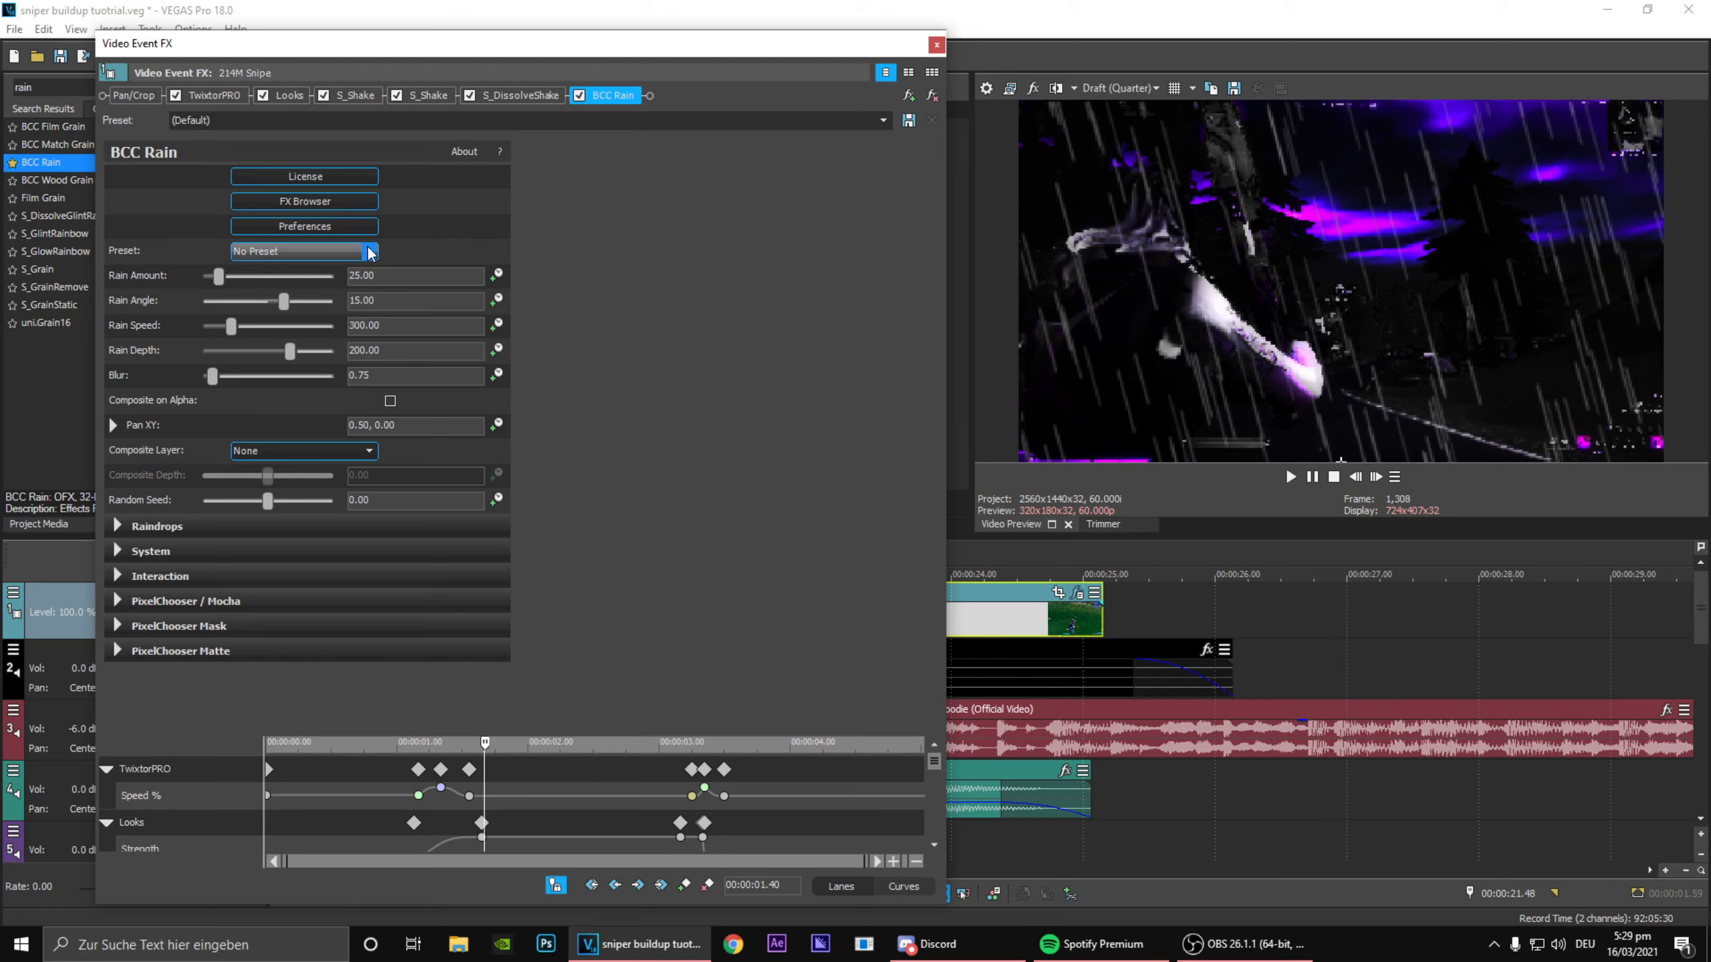
pyautogui.click(284, 264)
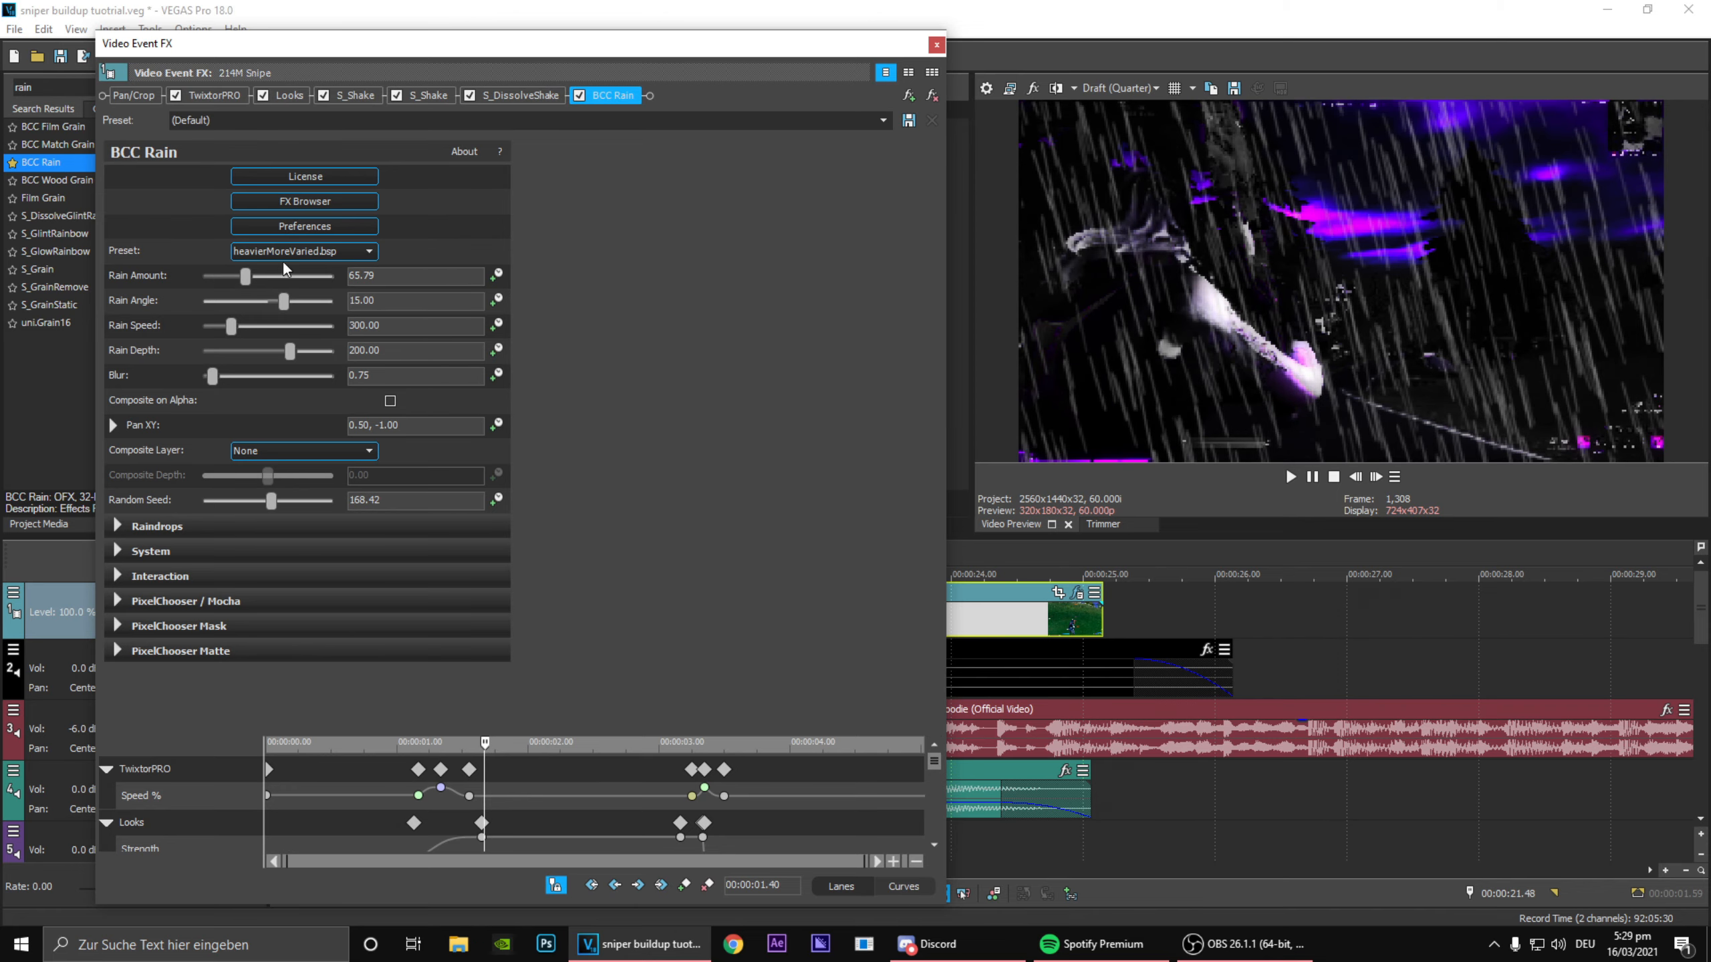
pyautogui.click(498, 276)
pyautogui.scroll(-5, 605, 812)
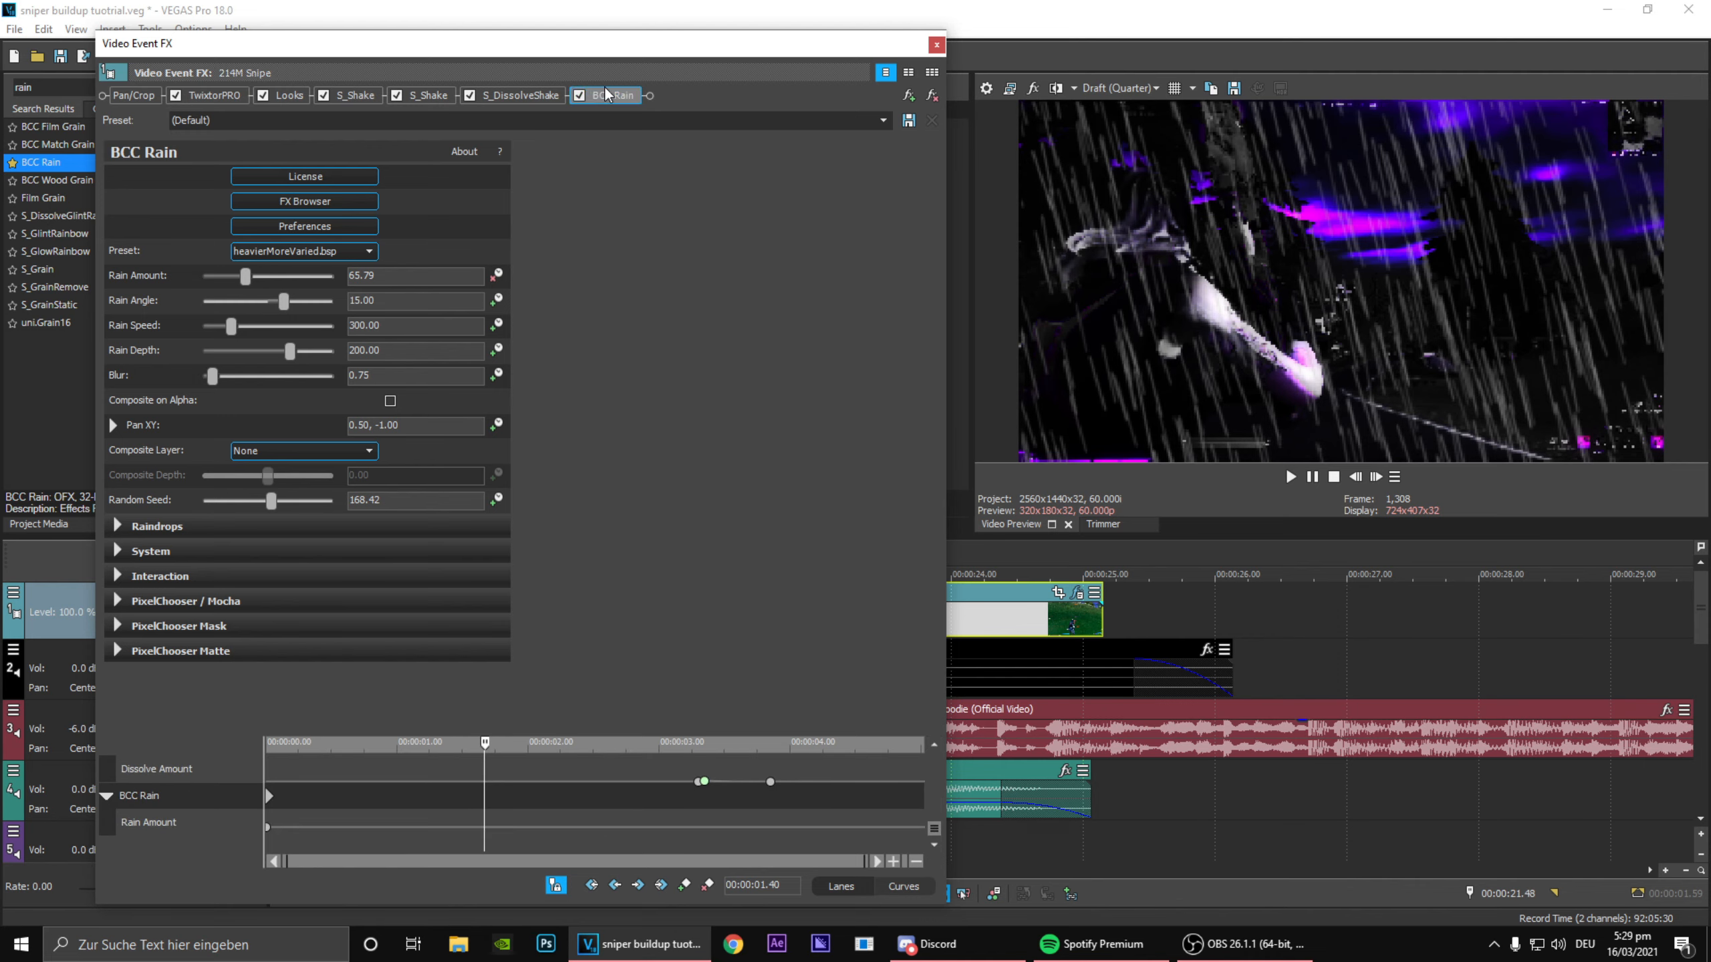
# Step: Reorder the effect chain so BCC Rain comes directly after Looks and before the first S_Shake
pyautogui.moveTo(421, 123); pyautogui.dragTo(340, 127)
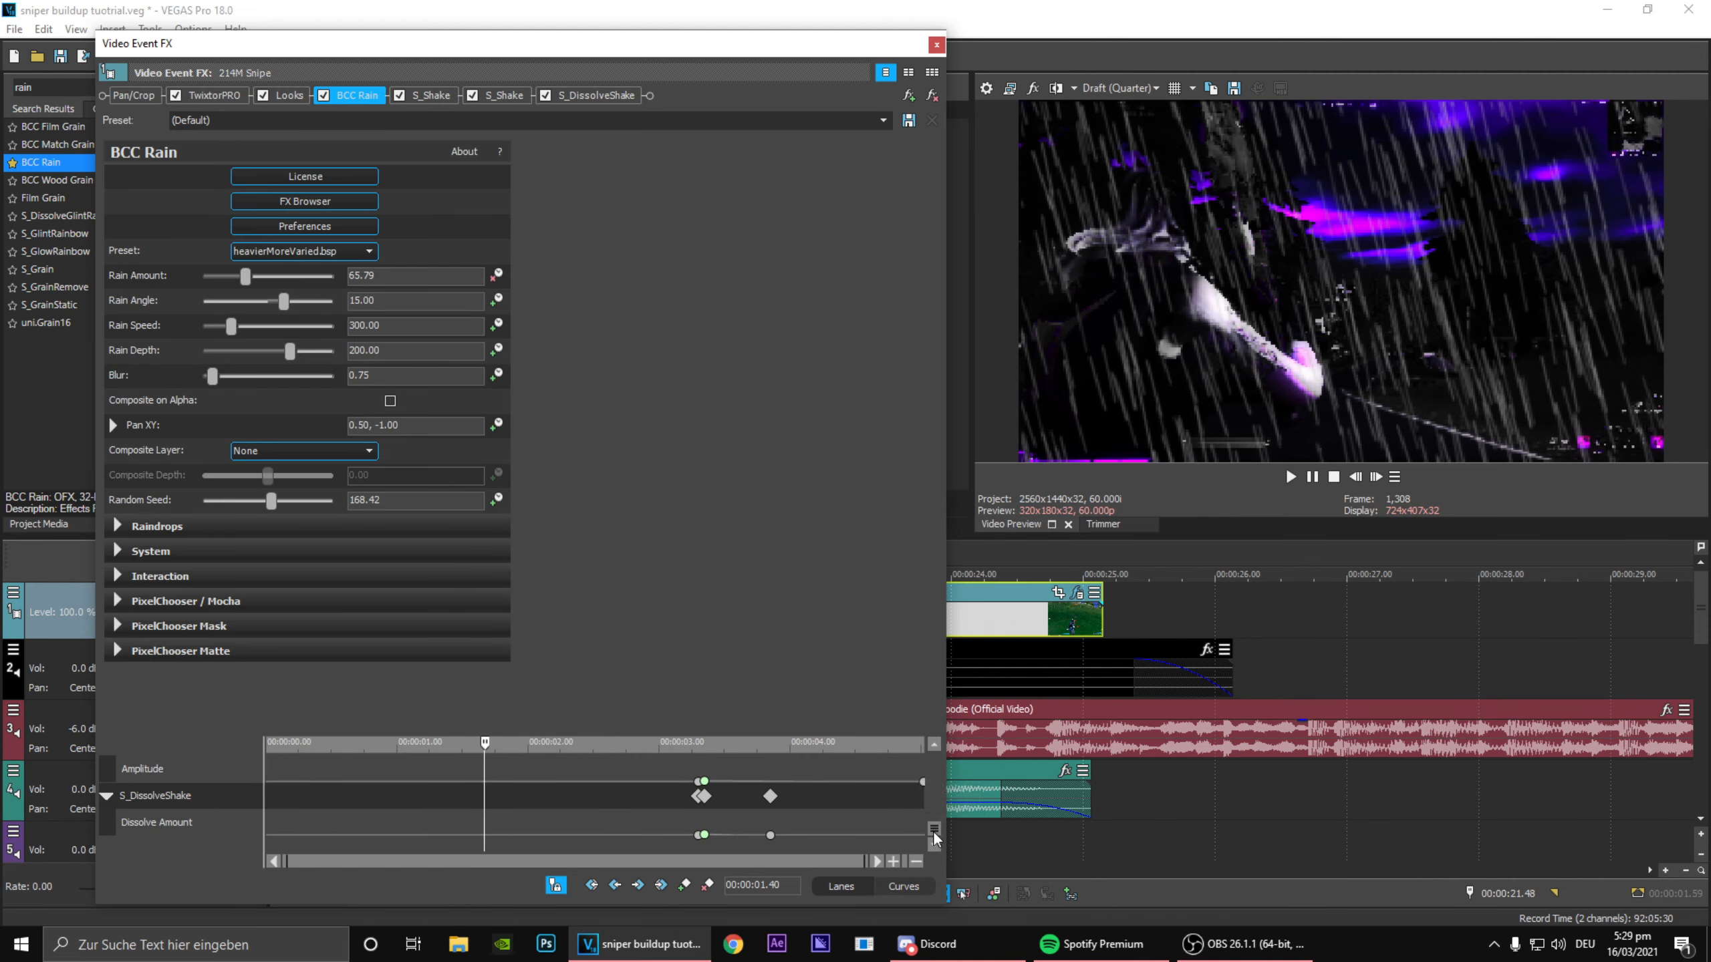
pyautogui.scroll(-1, 923, 805)
pyautogui.scroll(2, 923, 798)
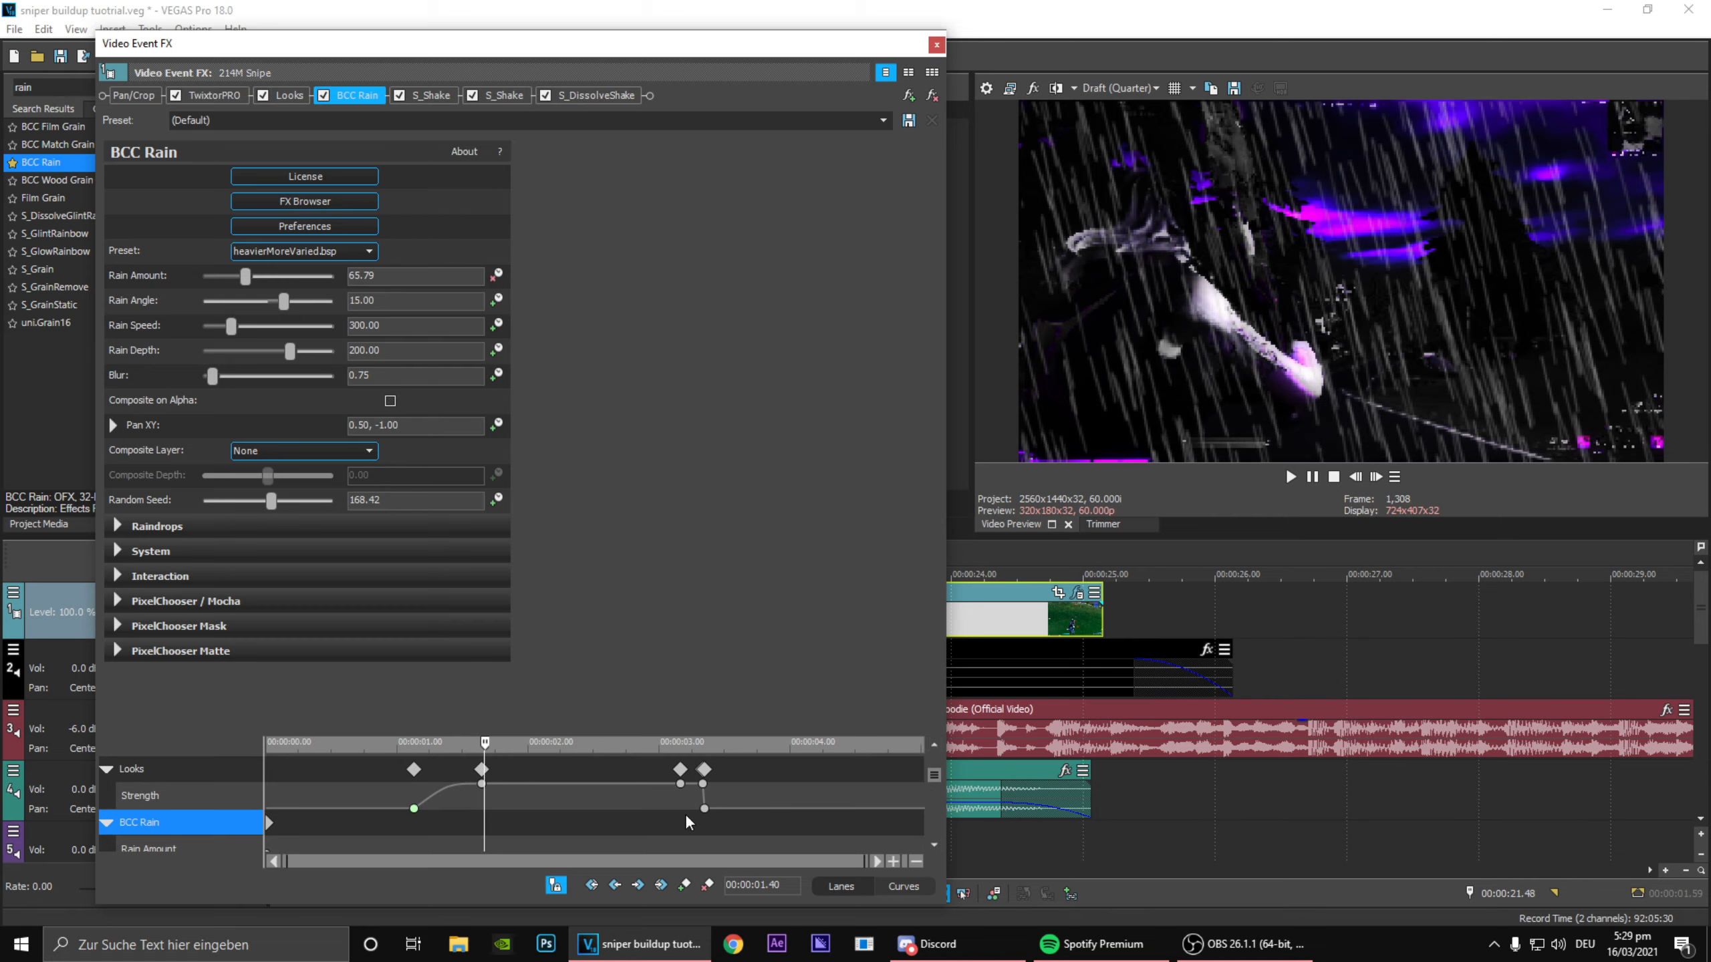
# Step: Add BCC Rain keyframes at 00:00:01.06 and 00:00:01.26, around the start of the Looks Strength ramp
pyautogui.click(412, 841)
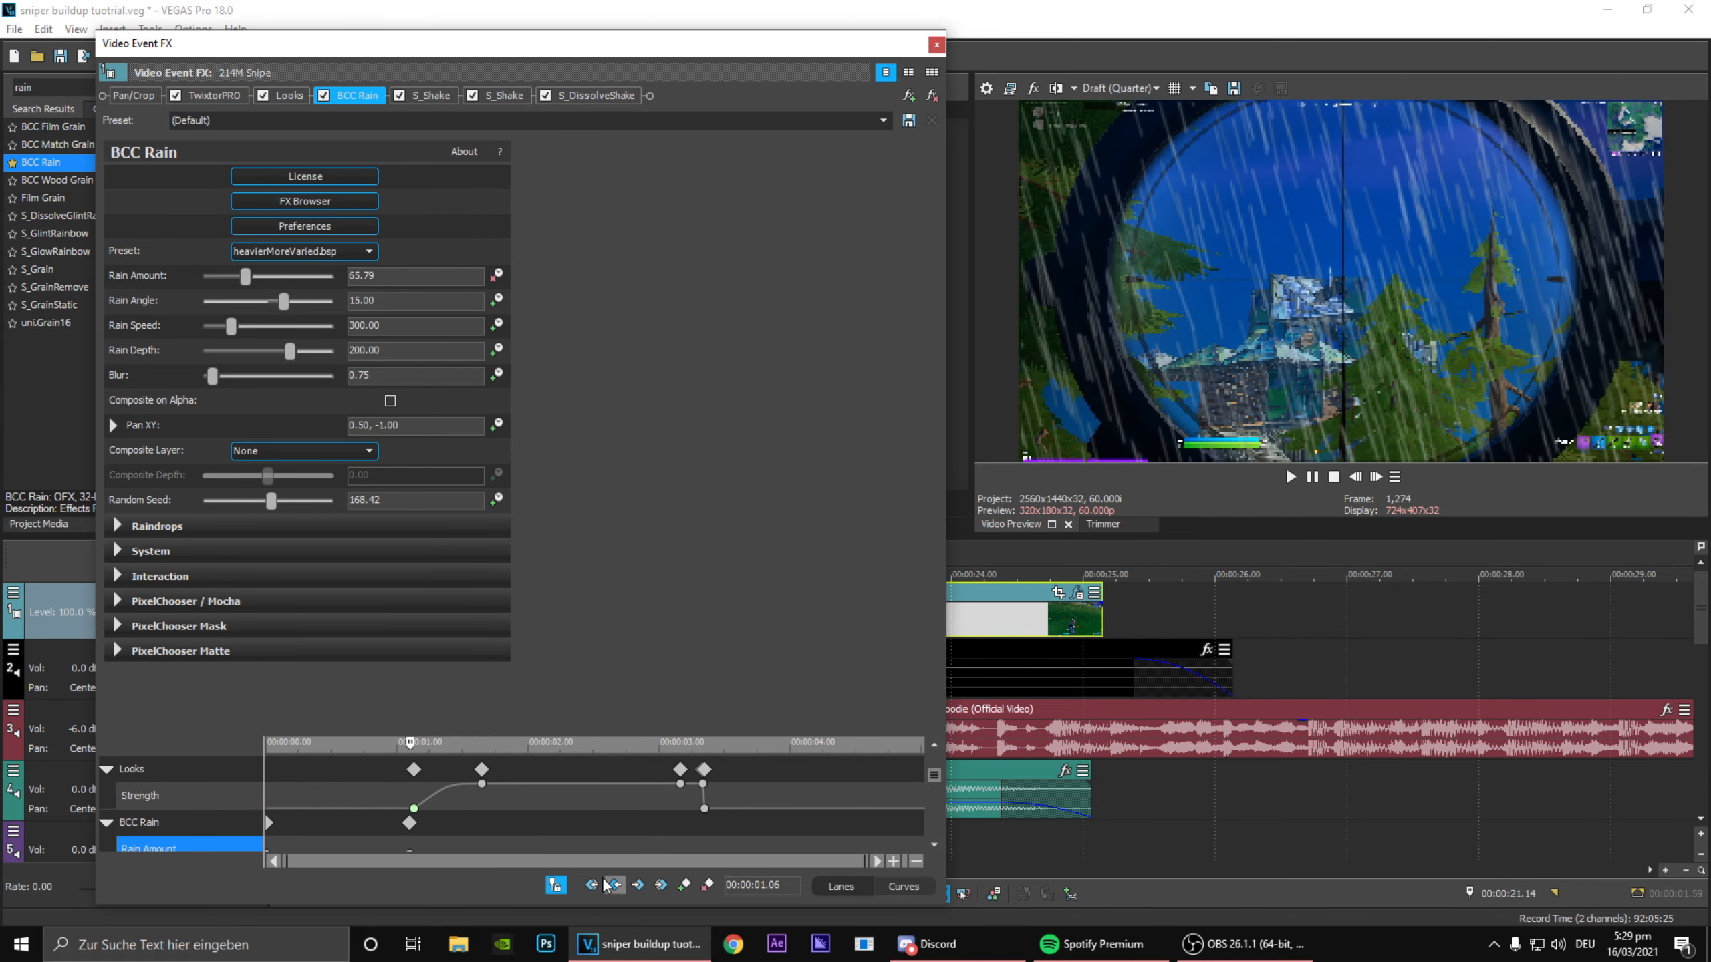
pyautogui.moveTo(445, 830)
pyautogui.mouseDown()
pyautogui.moveTo(488, 843)
pyautogui.moveTo(460, 833)
pyautogui.mouseUp()
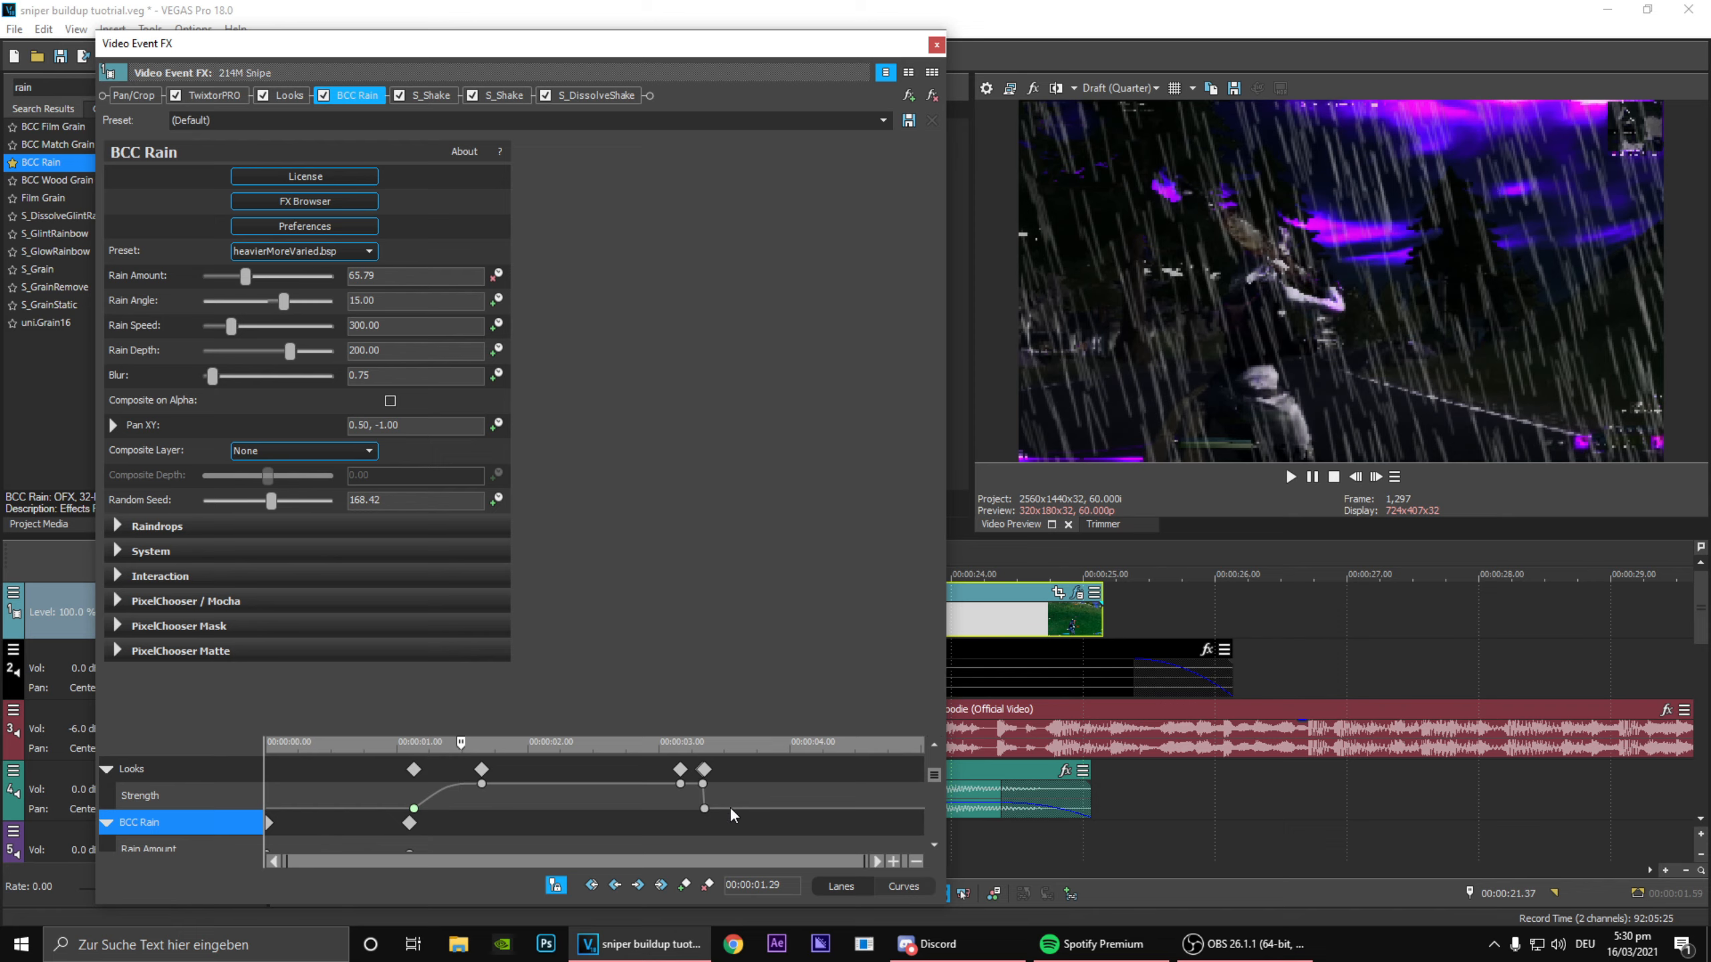
pyautogui.click(455, 801)
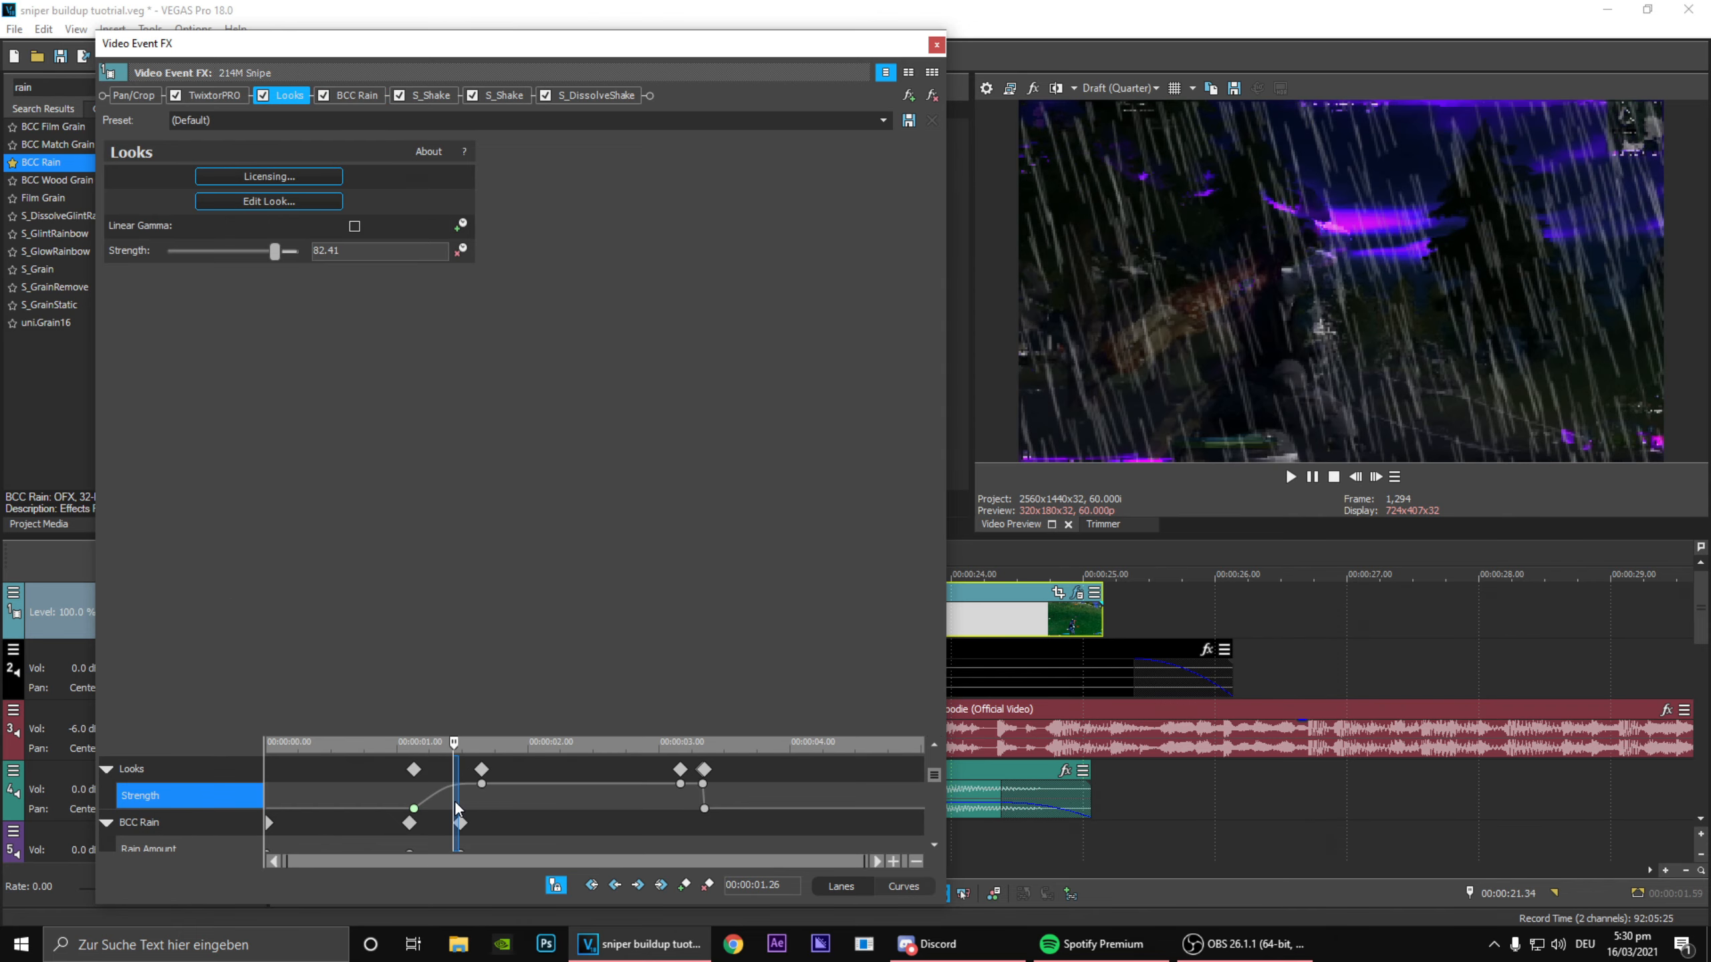
pyautogui.moveTo(456, 834); pyautogui.dragTo(455, 830)
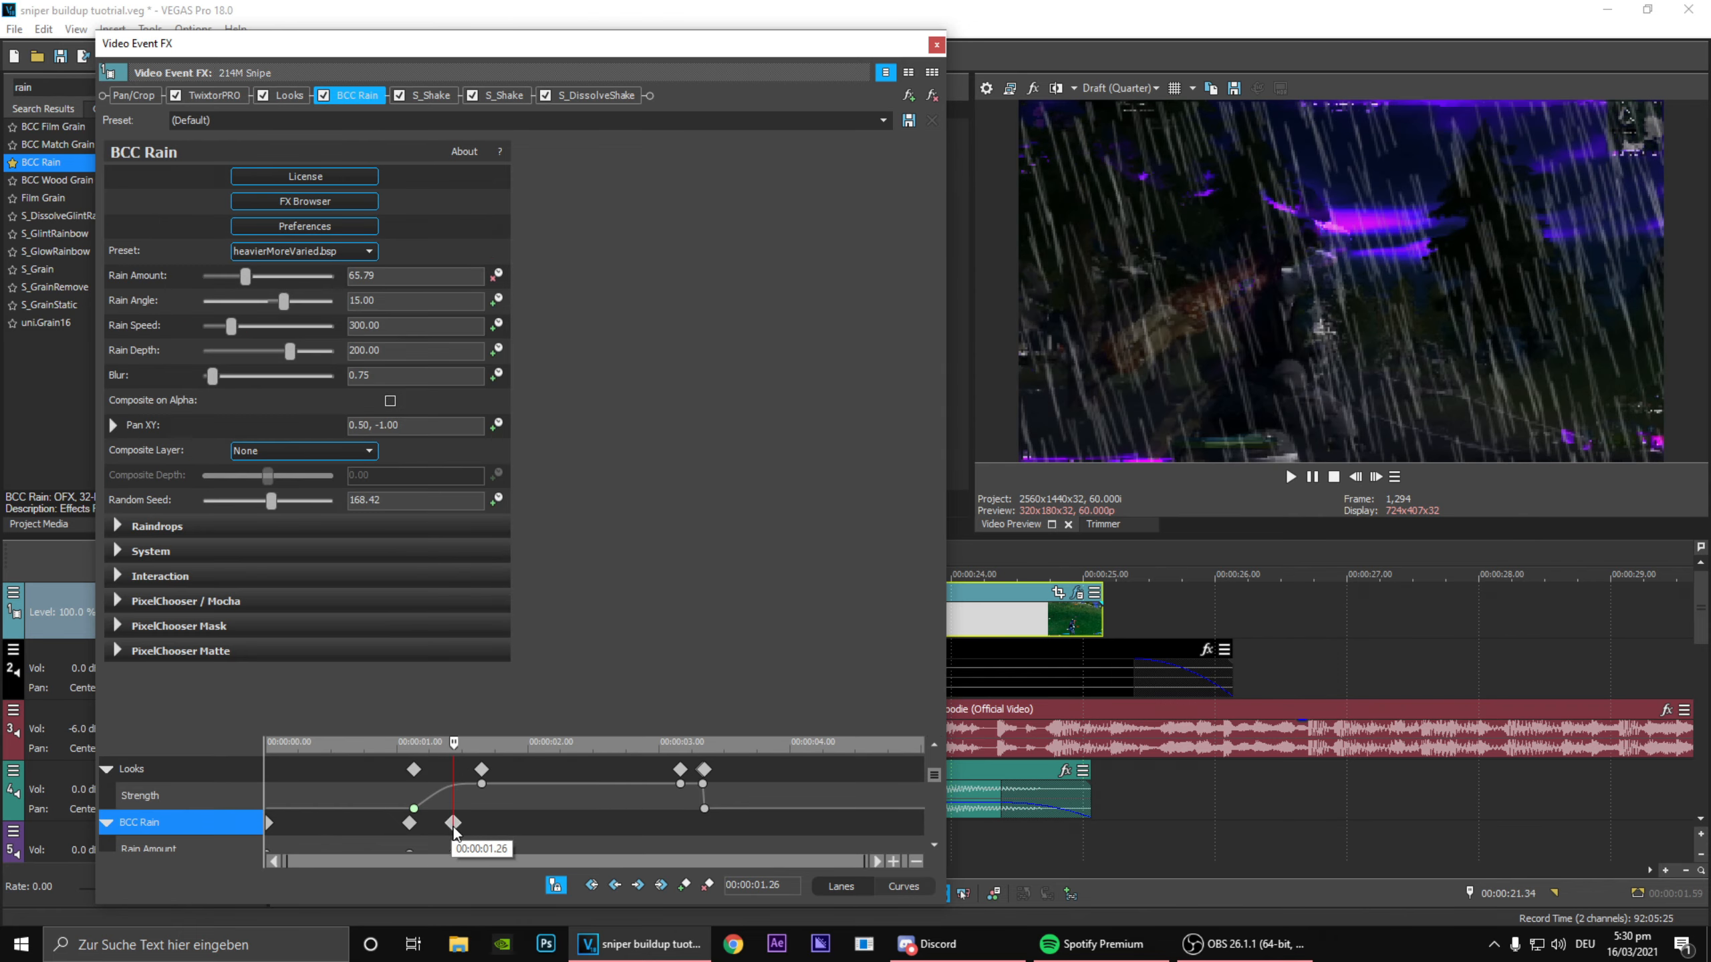
# Step: Set Rain Amount to 0.00 at the 00:00:01.06 keyframe and change that keyframe's interpolation curve
pyautogui.click(934, 846)
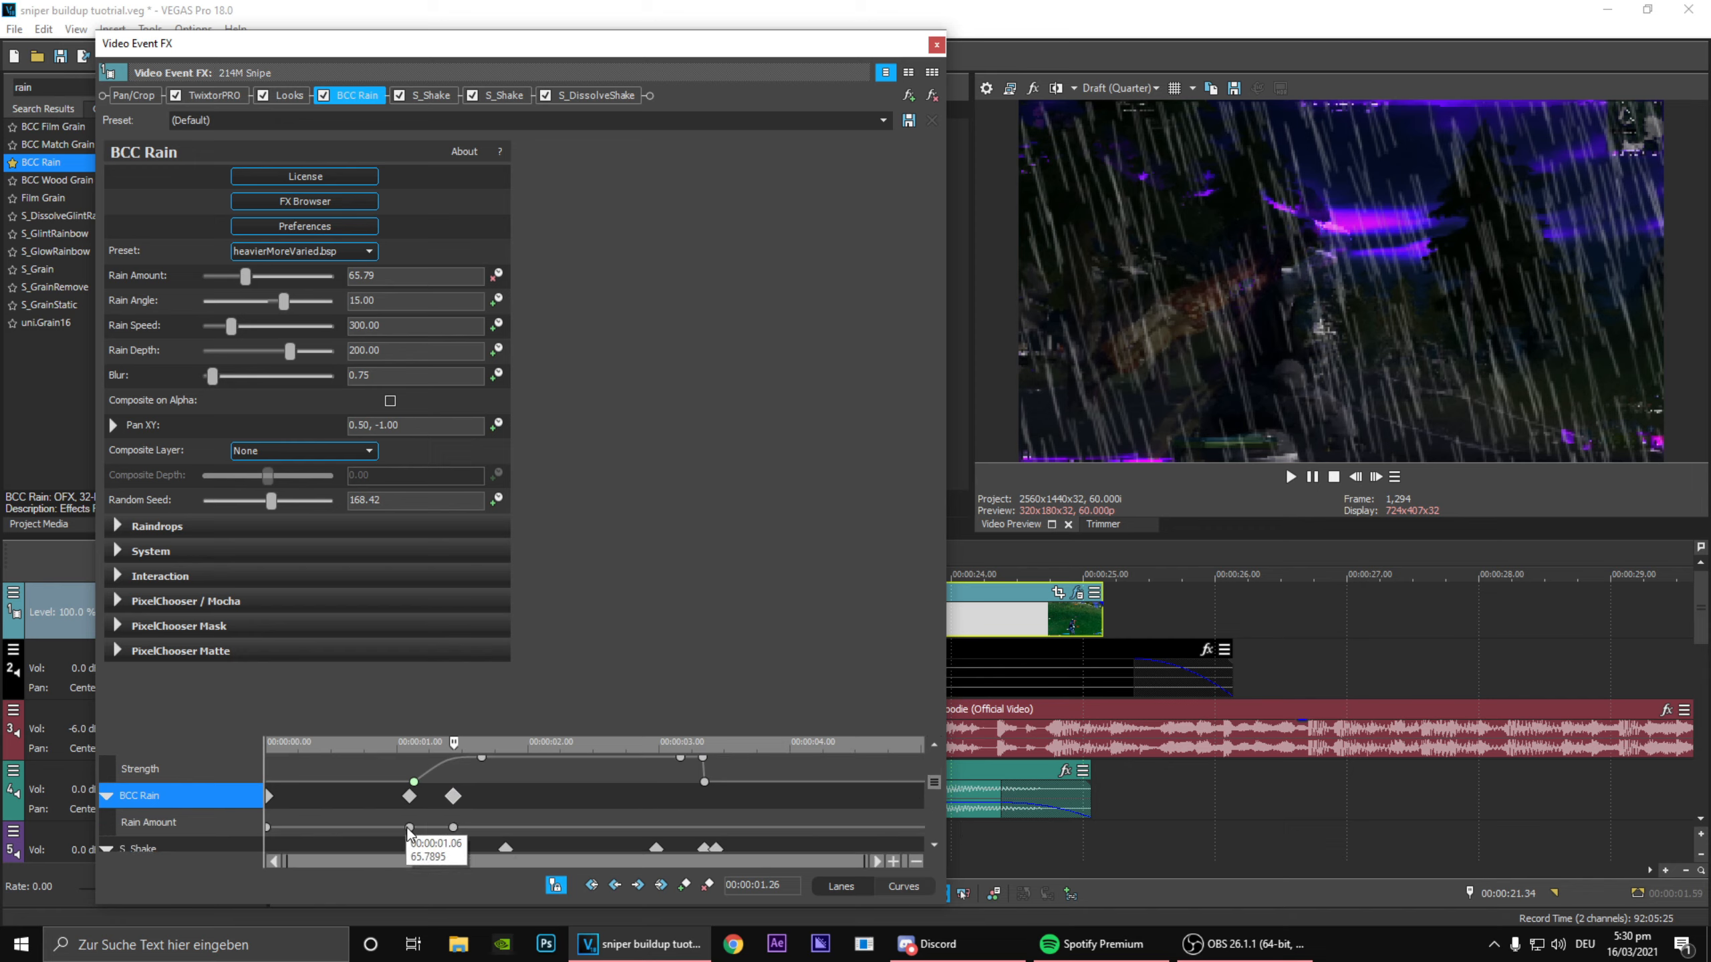
pyautogui.doubleClick(409, 828)
pyautogui.moveTo(377, 849); pyautogui.dragTo(312, 856)
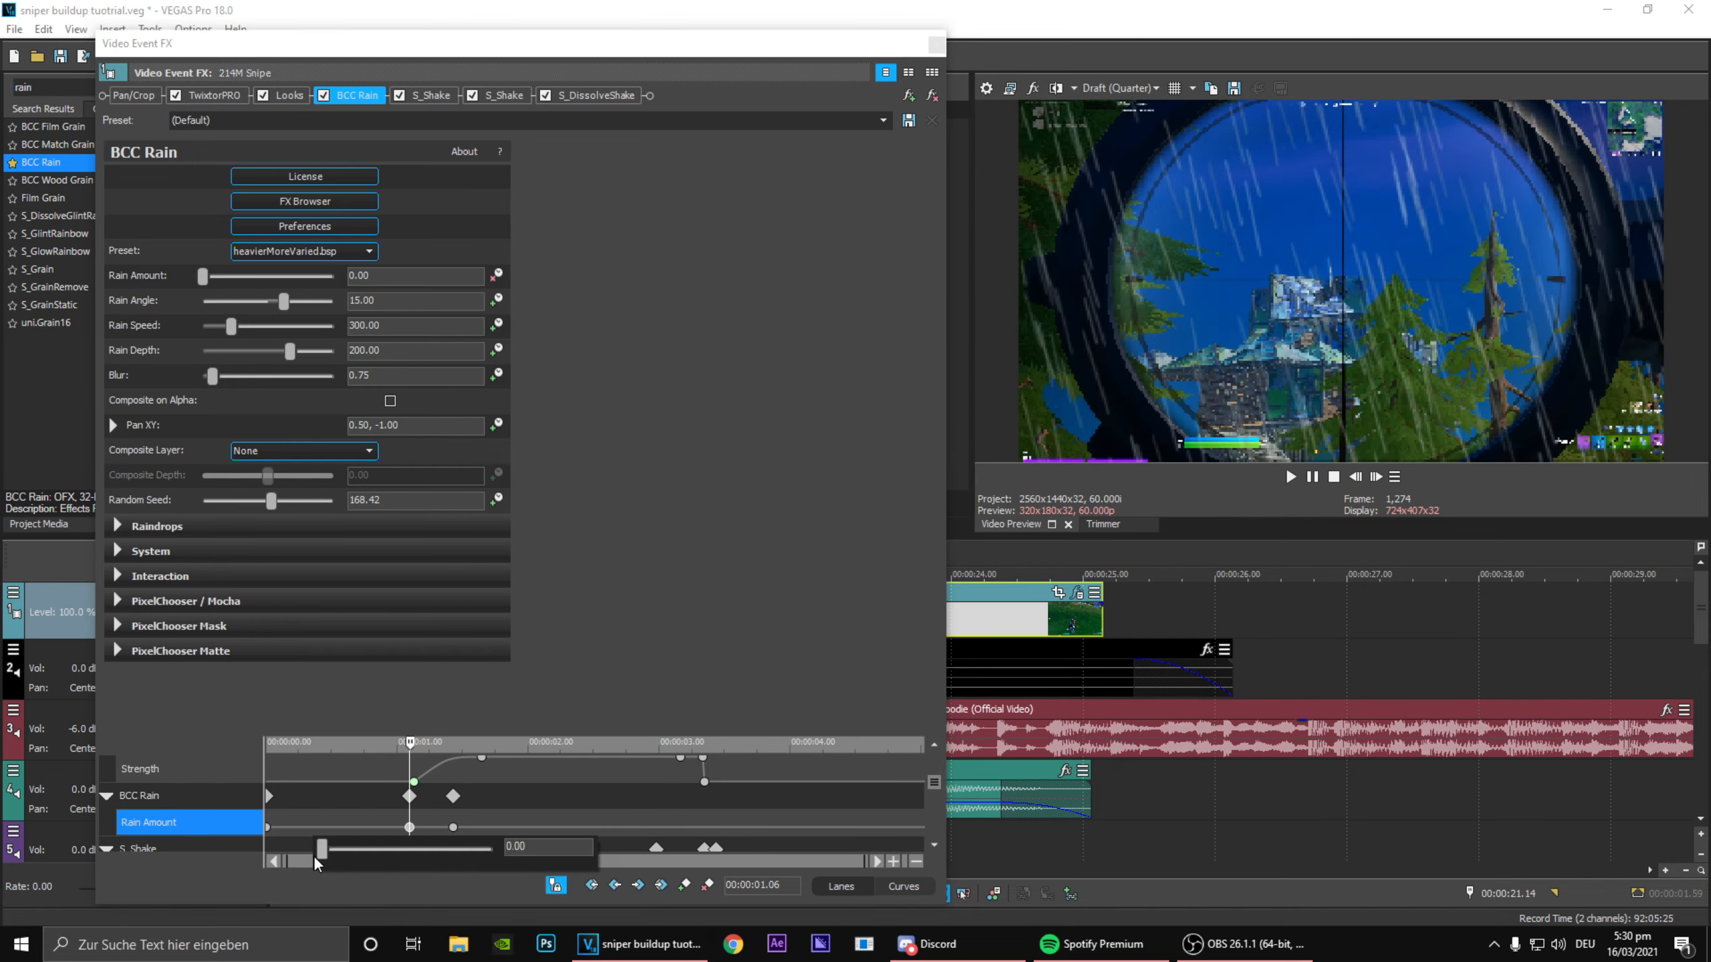
pyautogui.rightClick(408, 835)
pyautogui.click(448, 735)
# Step: Delete the BCC Rain keyframe at 00:00:00.00 and add one at 00:00:03.21, where the Looks Strength drops
pyautogui.click(270, 797)
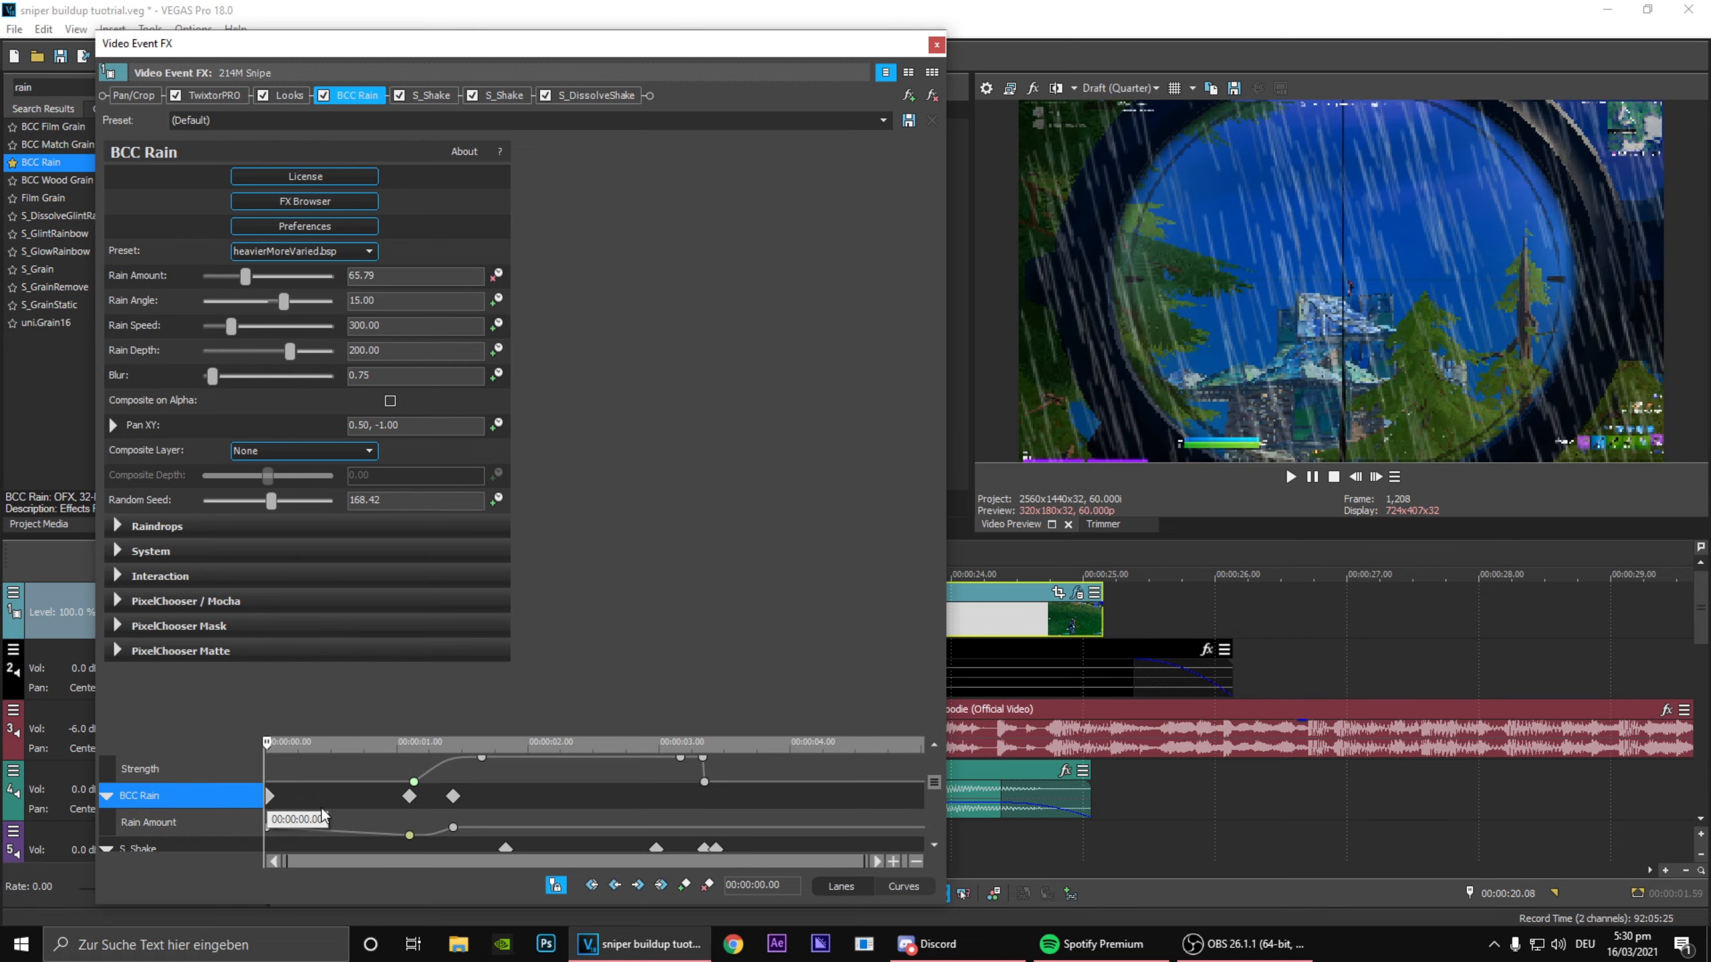
pyautogui.click(707, 886)
pyautogui.moveTo(356, 822); pyautogui.dragTo(433, 871)
pyautogui.moveTo(444, 878); pyautogui.dragTo(697, 816)
pyautogui.click(685, 884)
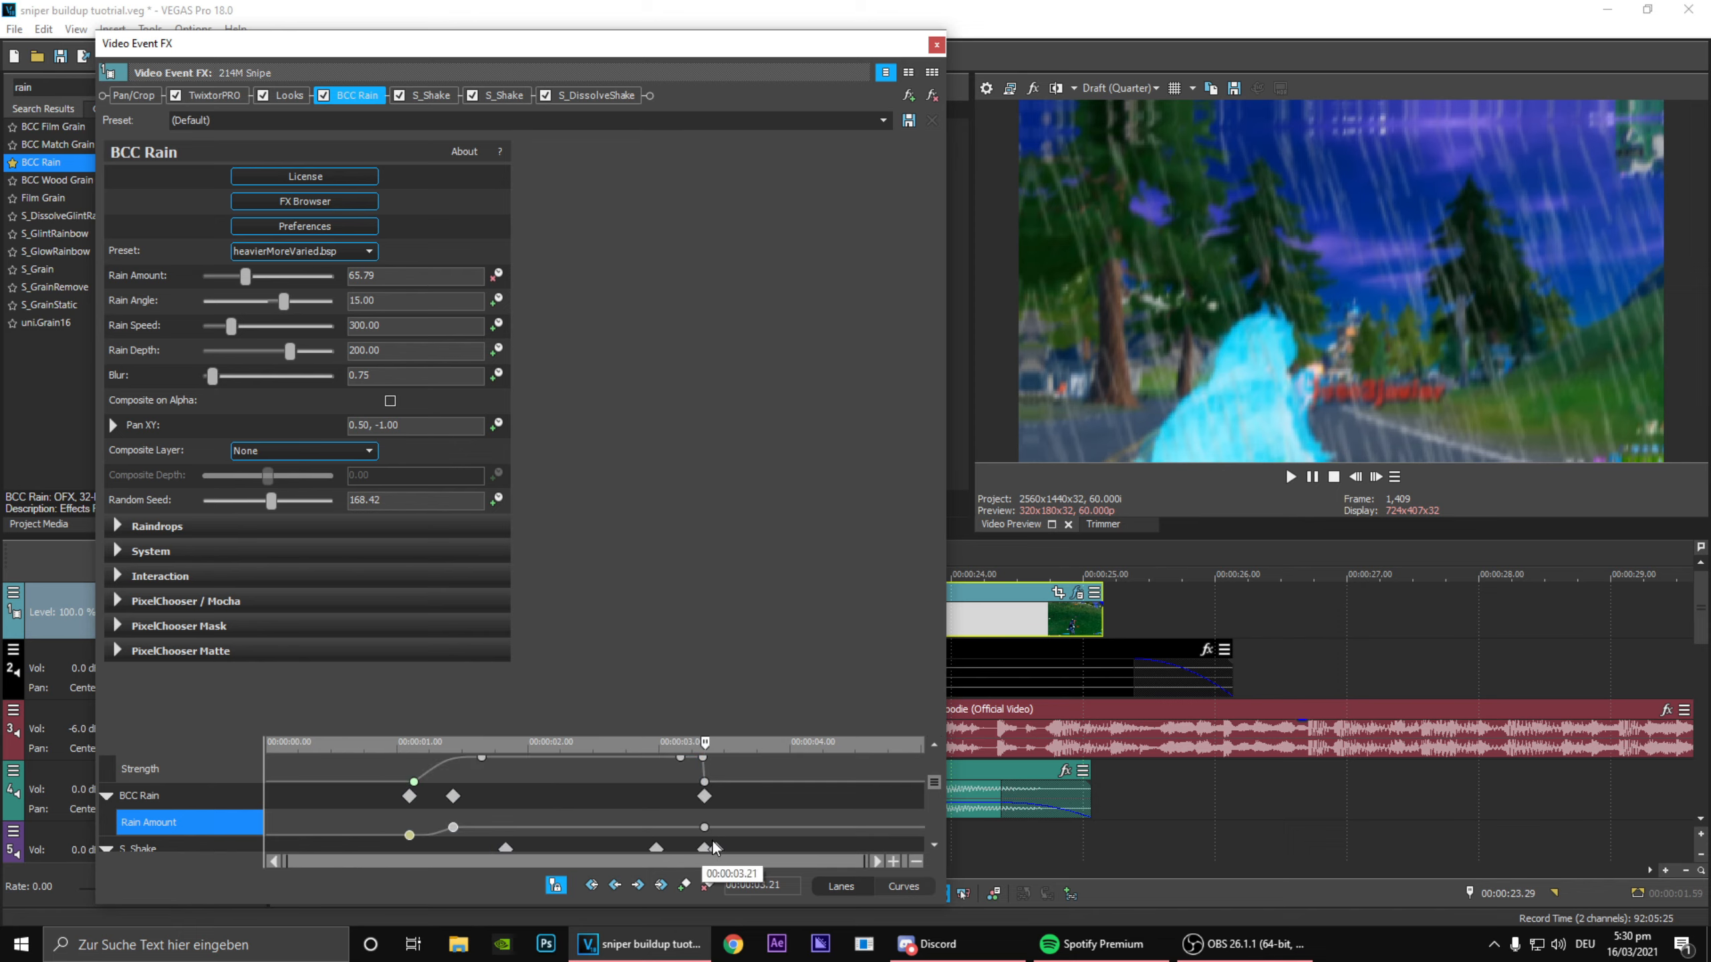
# Step: Add a BCC Rain keyframe at 00:00:03.20 and lower Rain Amount to its minimum at the 00:00:03.21 keyframe
pyautogui.scroll(4, 715, 815)
pyautogui.scroll(2, 806, 791)
pyautogui.click(574, 804)
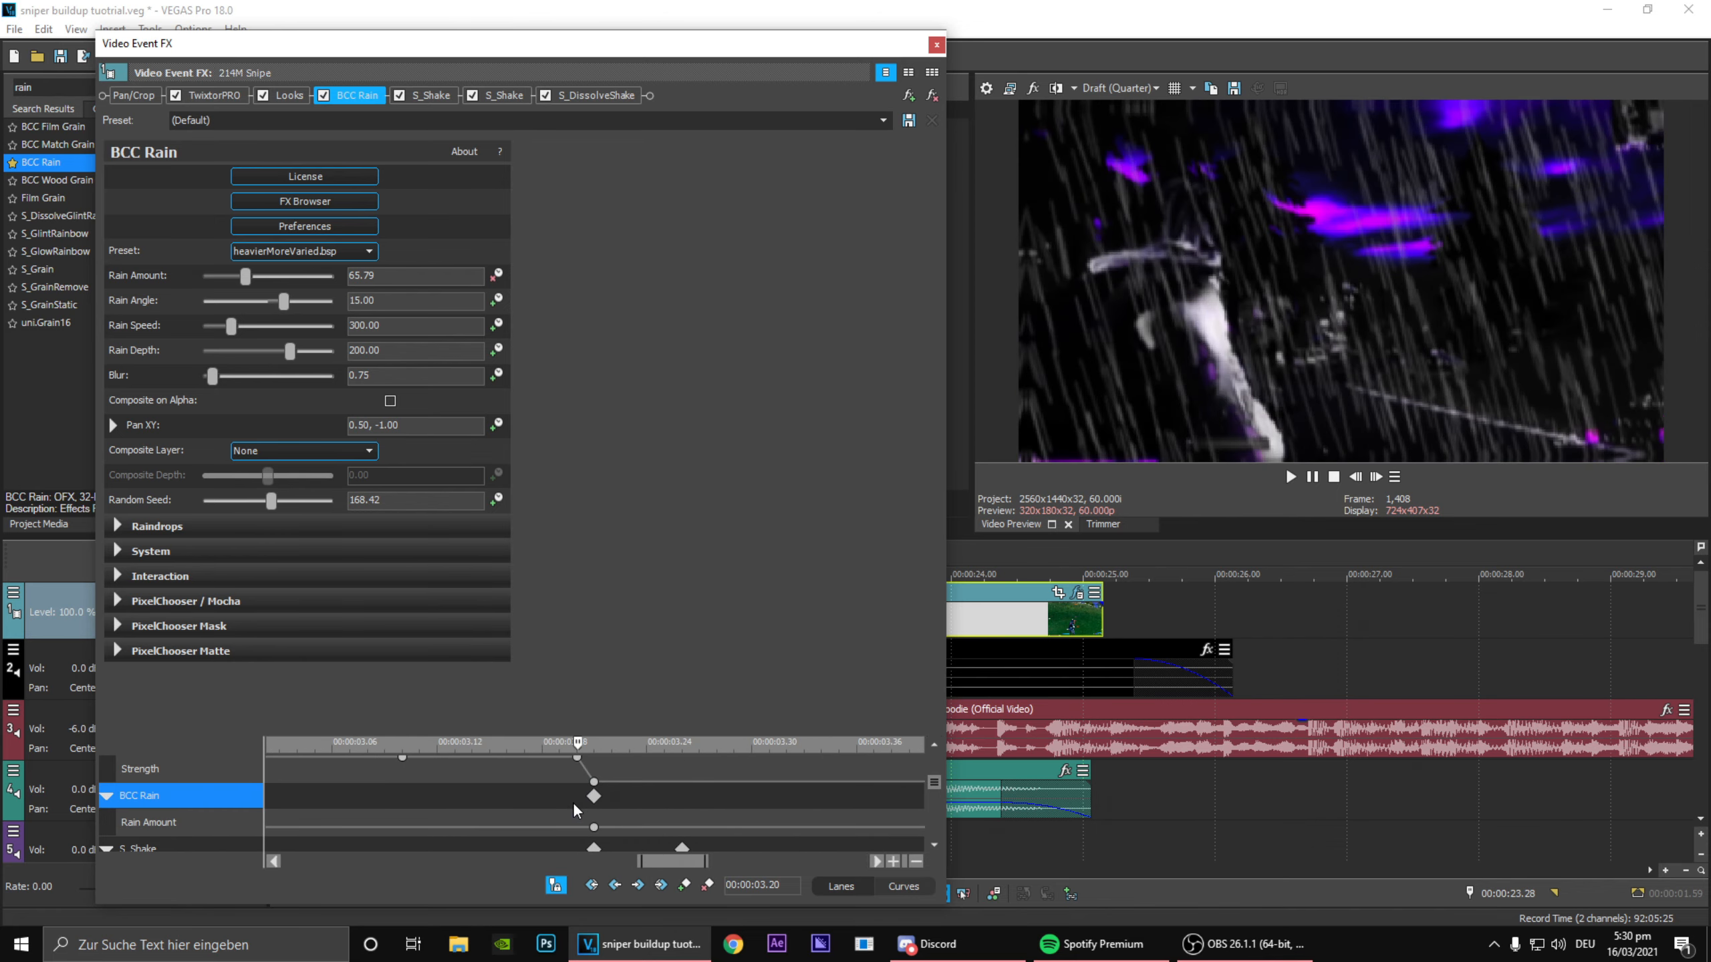
pyautogui.doubleClick(594, 828)
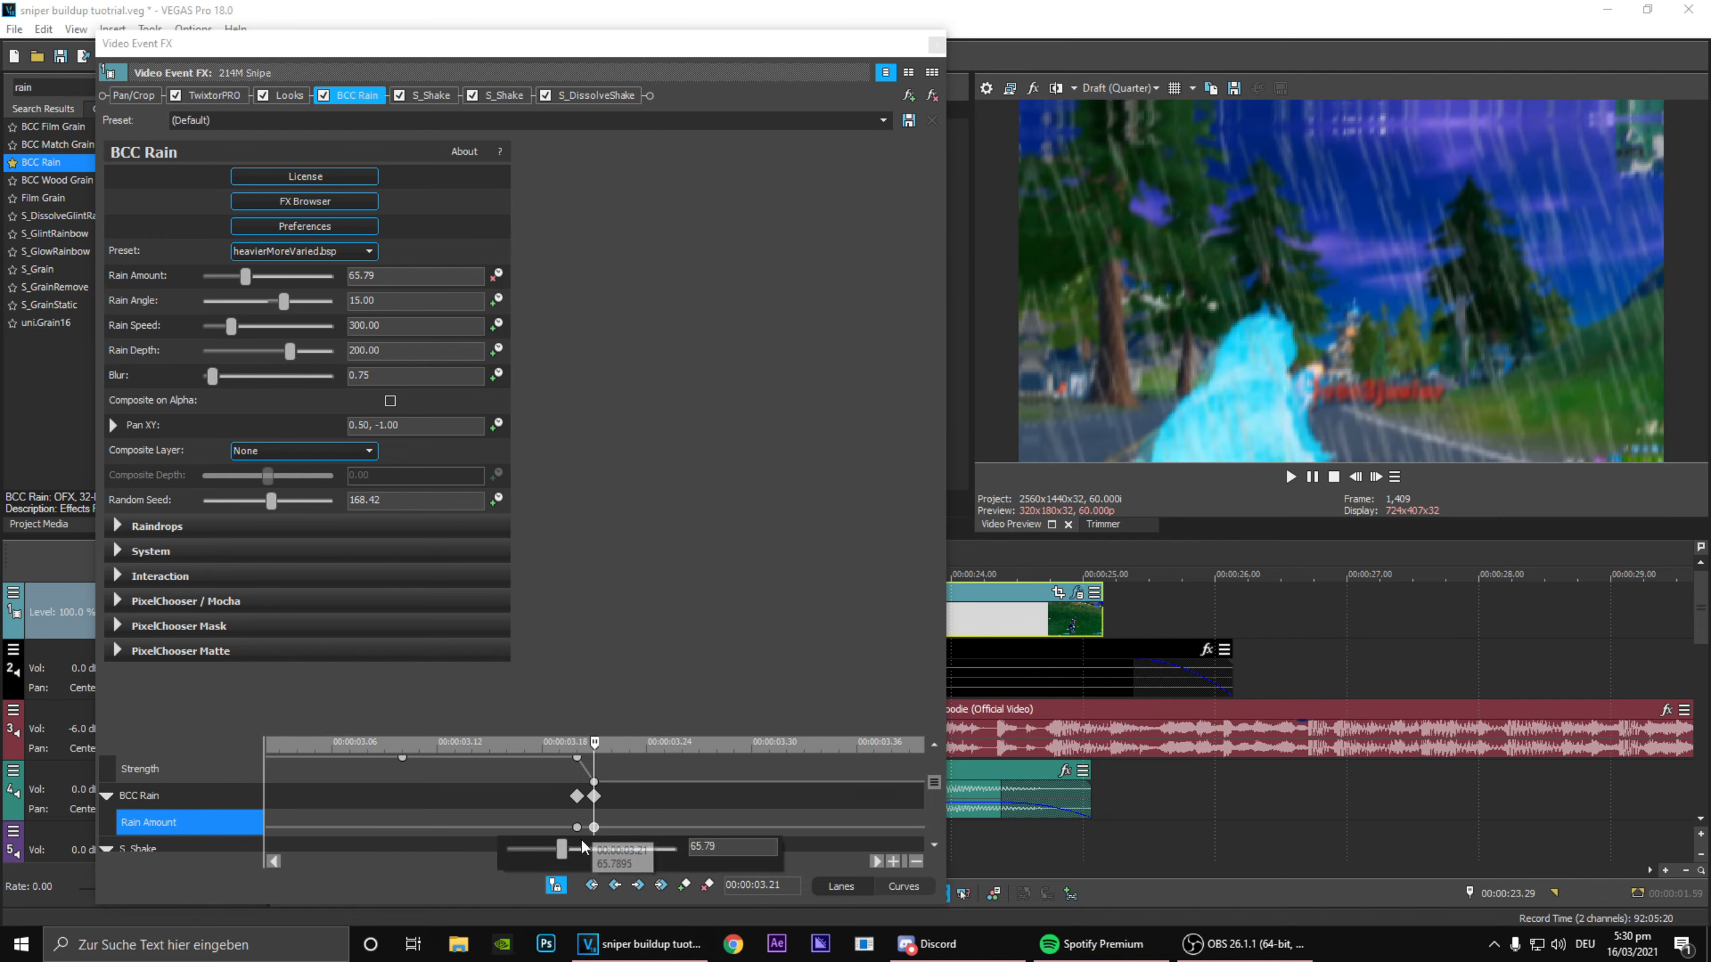
pyautogui.moveTo(565, 850); pyautogui.dragTo(417, 827)
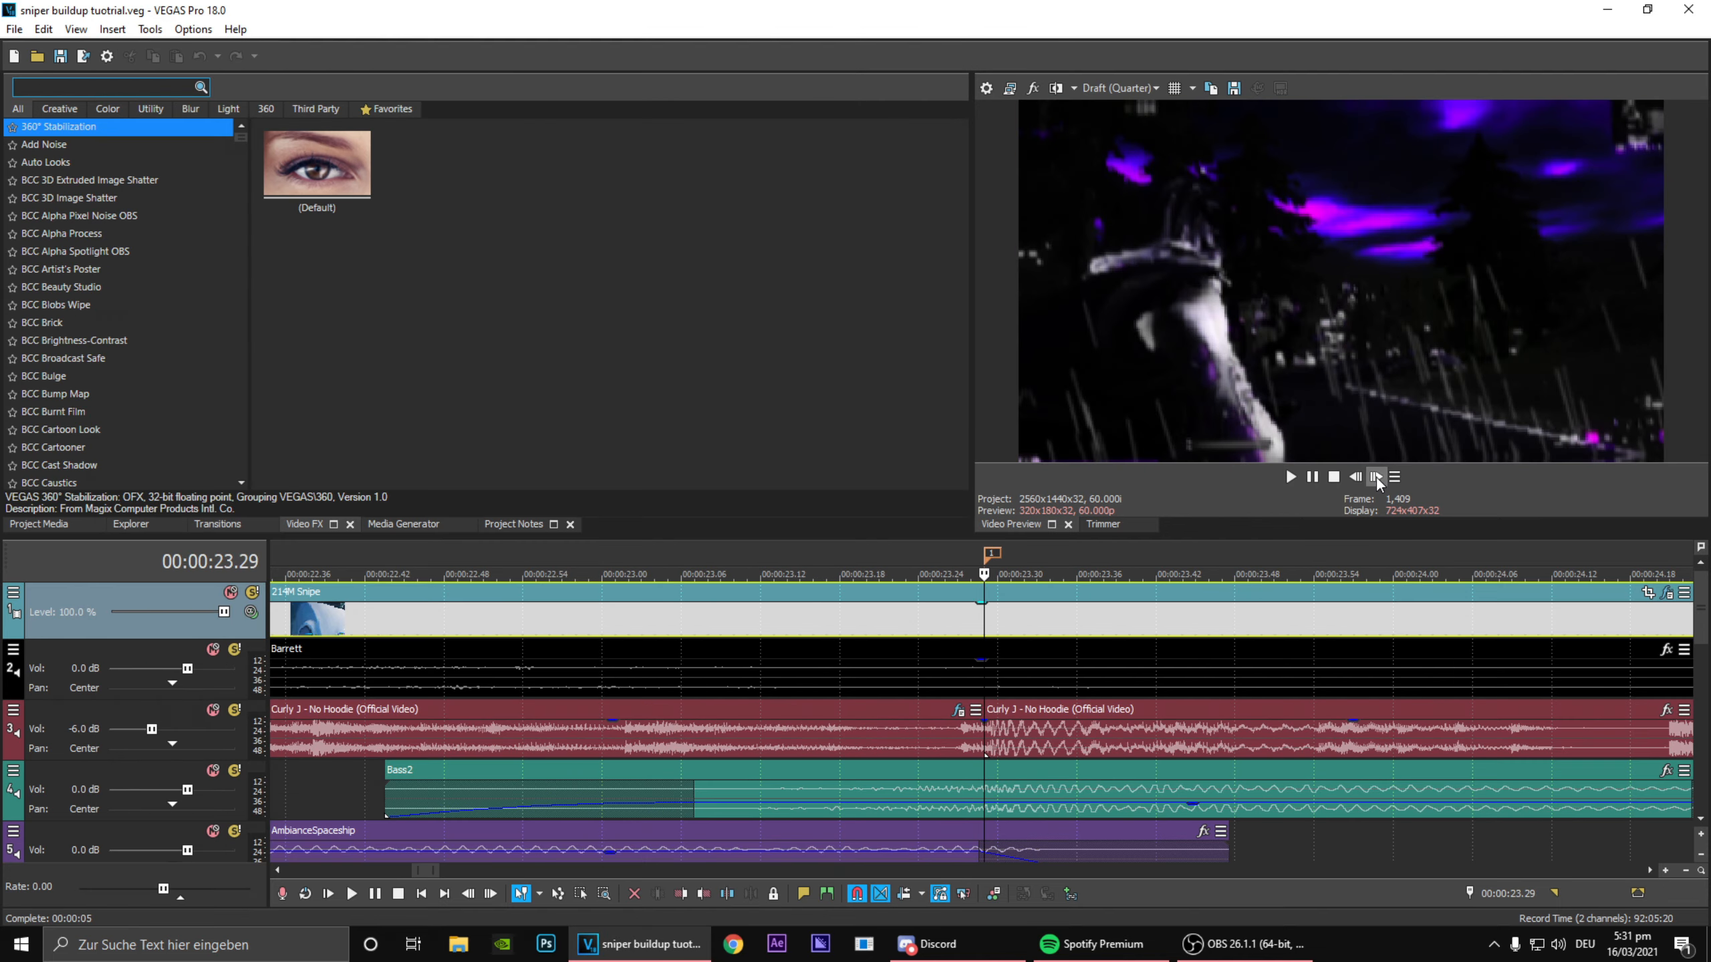
# Step: Step through the frames around marker 1 and scrub back over the buildup to check how the rain behaves and cuts off
pyautogui.click(1376, 476)
pyautogui.click(1376, 476)
pyautogui.click(1376, 476)
pyautogui.click(1378, 481)
pyautogui.click(1377, 481)
pyautogui.click(1360, 481)
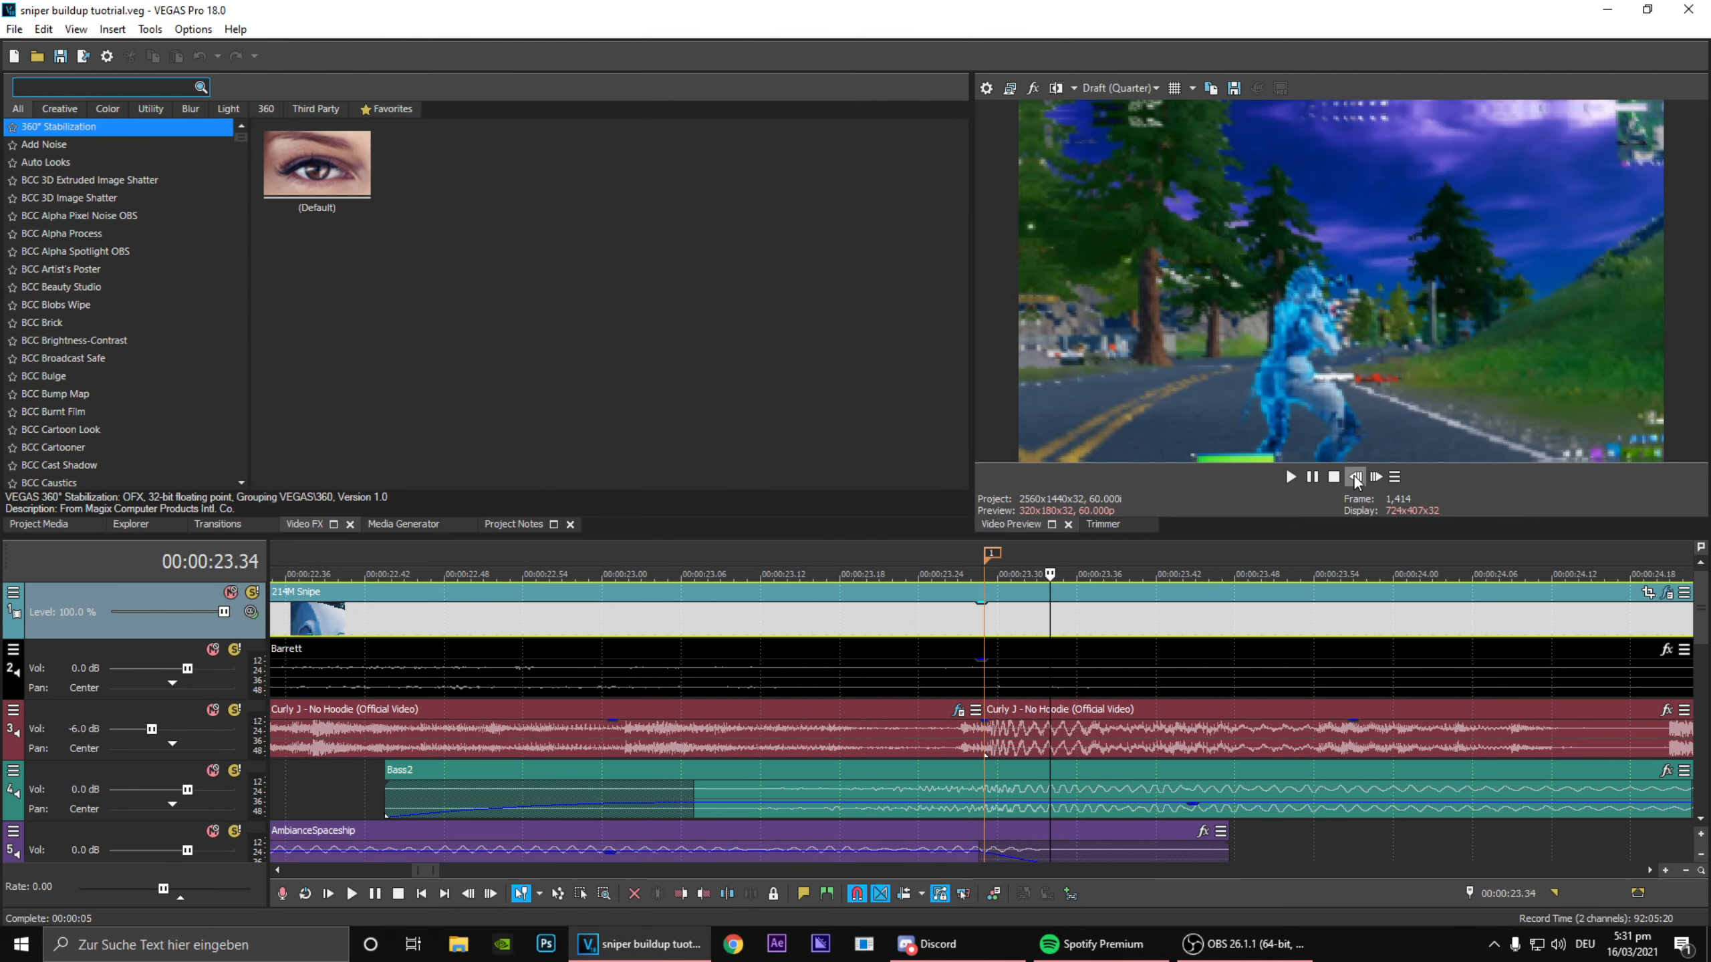
pyautogui.click(1360, 481)
pyautogui.click(1361, 481)
pyautogui.click(1376, 476)
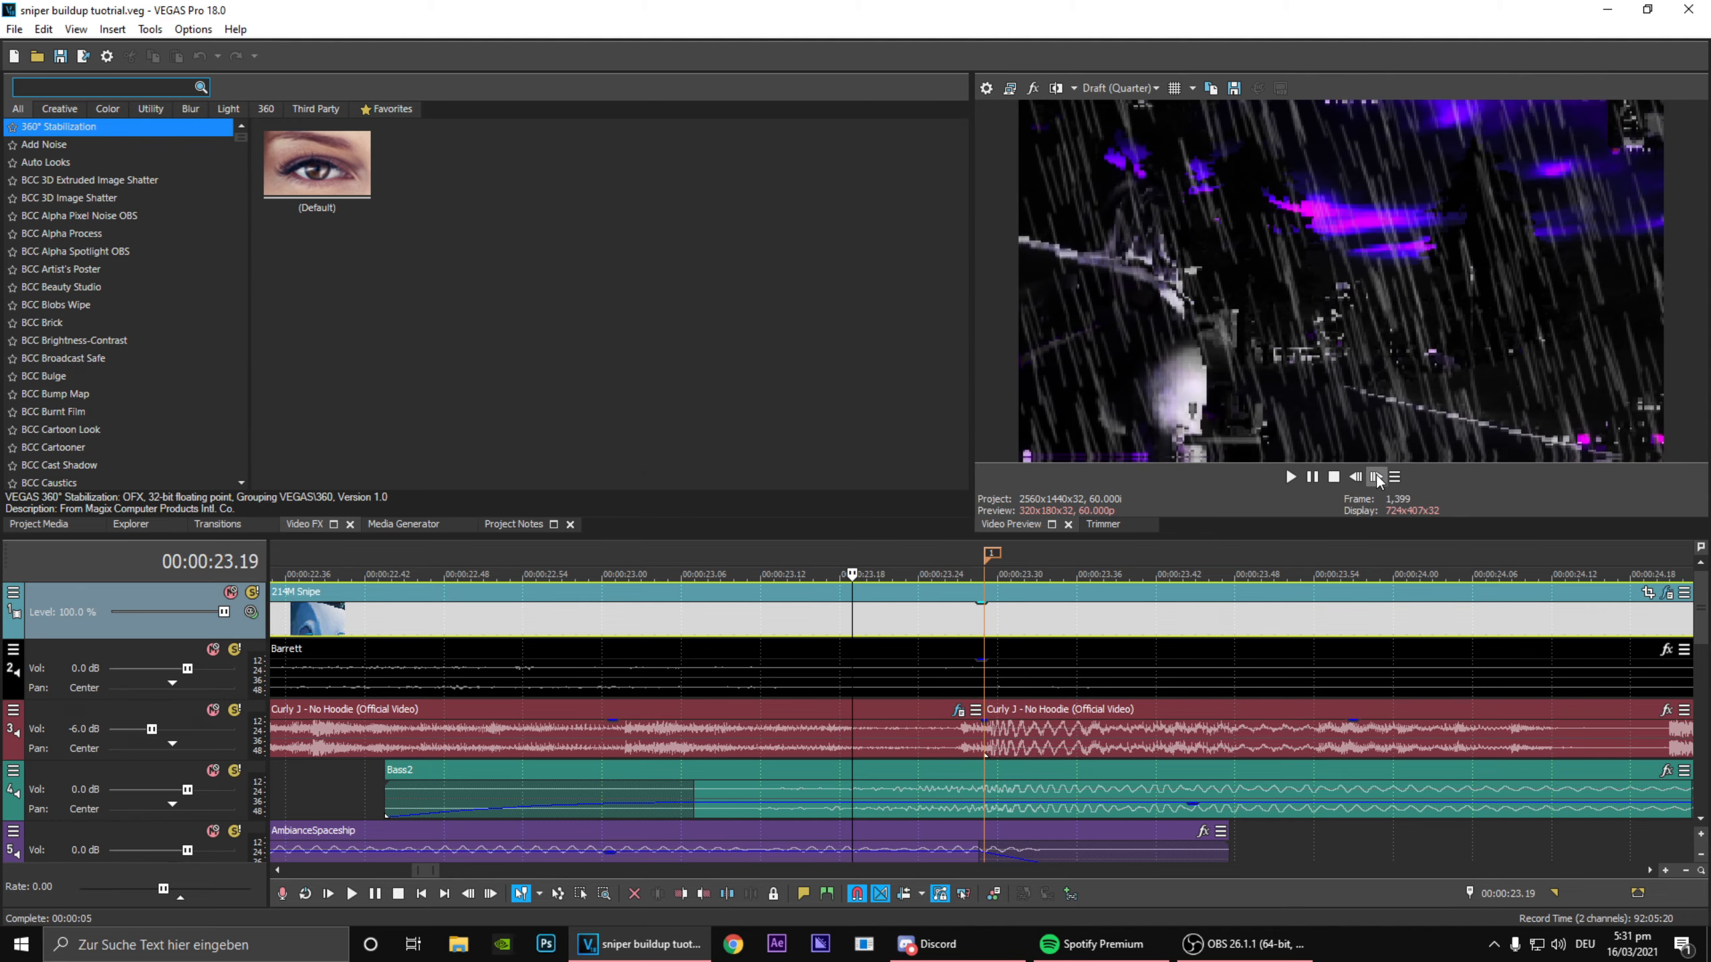
pyautogui.click(1376, 476)
pyautogui.click(1376, 477)
pyautogui.click(1376, 477)
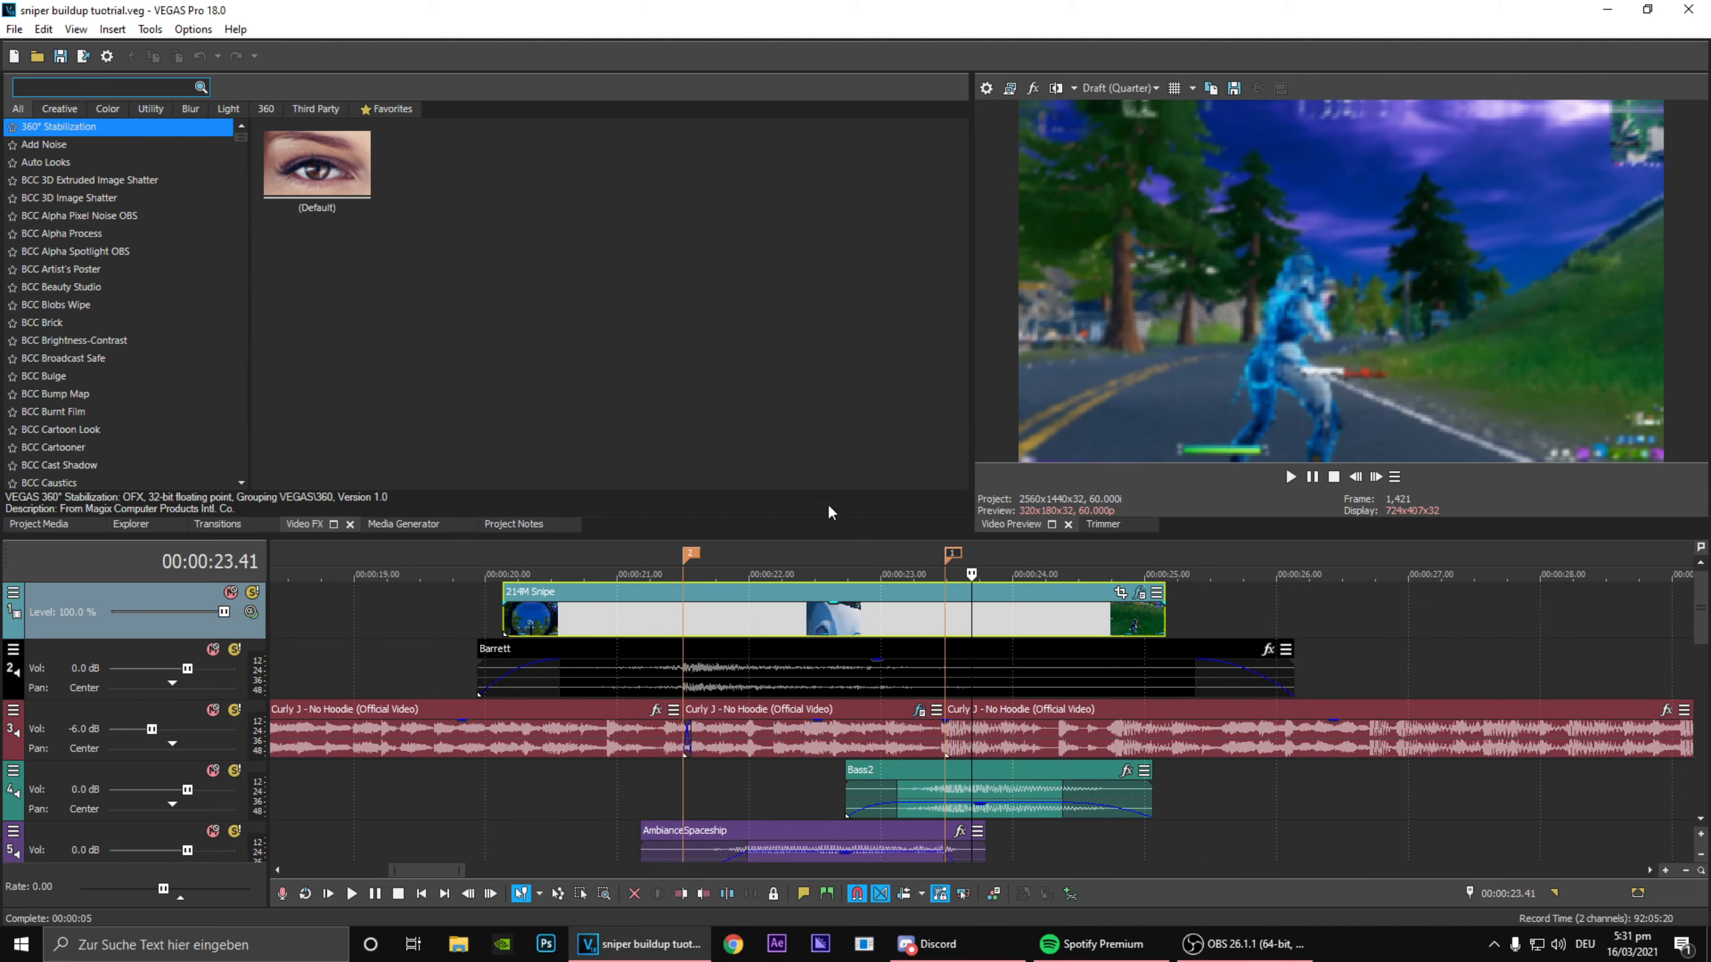
pyautogui.click(817, 558)
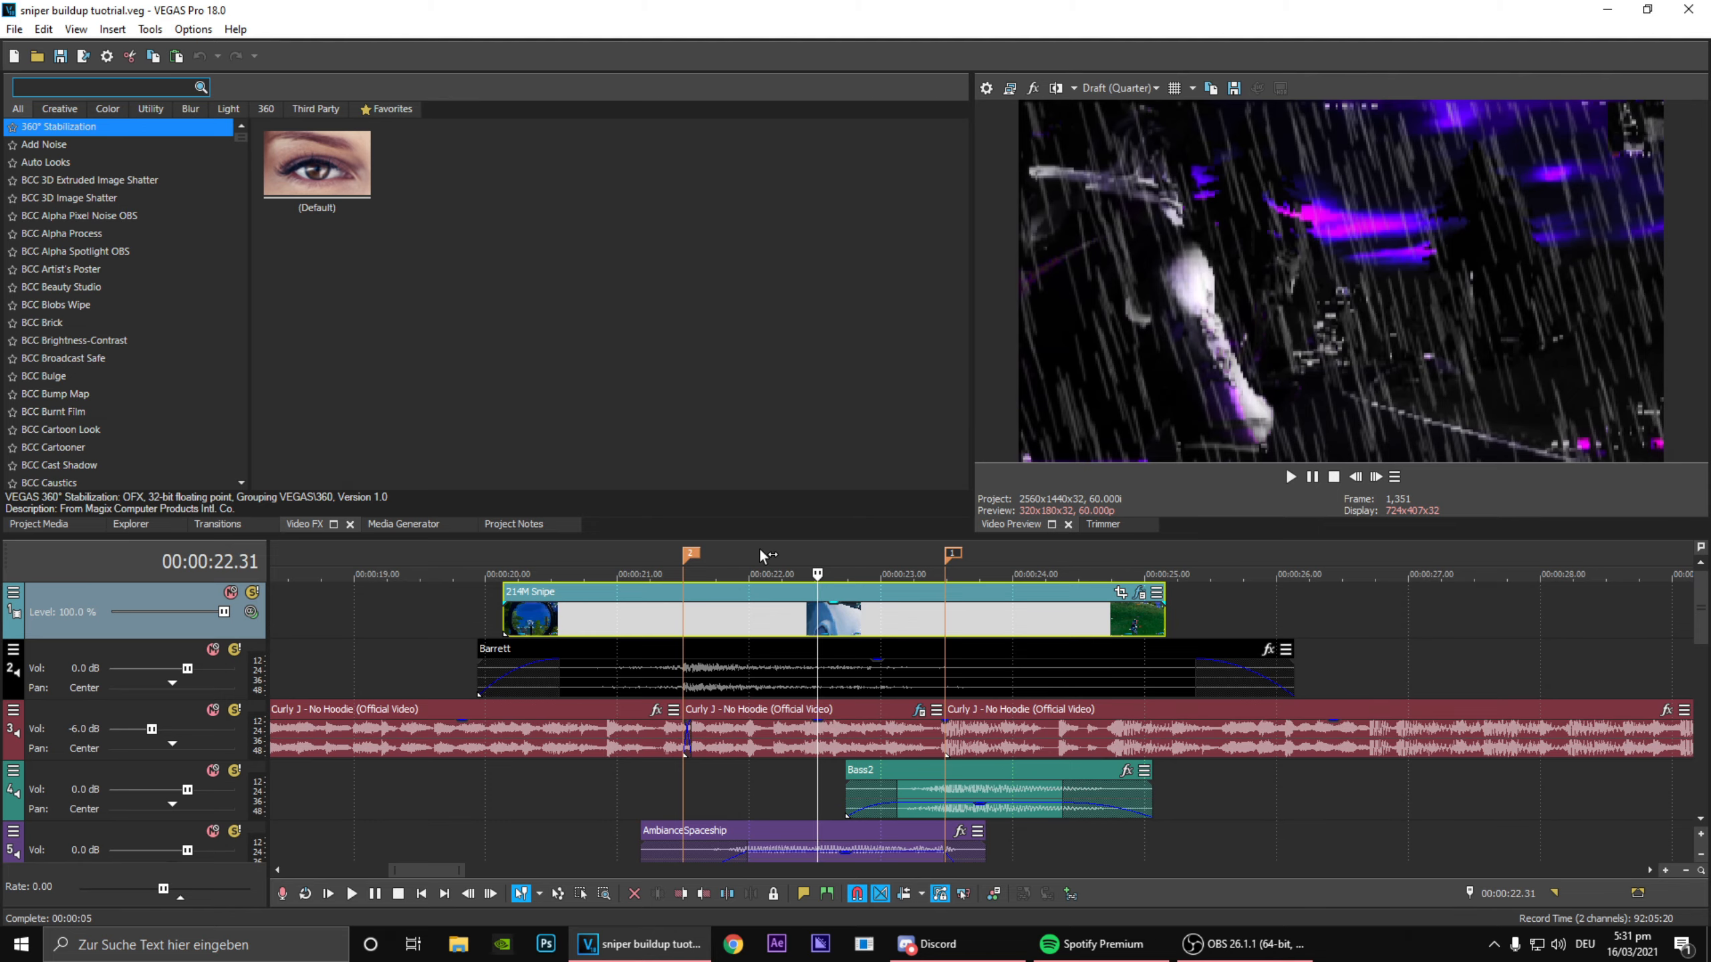
pyautogui.click(759, 547)
pyautogui.click(802, 551)
pyautogui.click(835, 557)
pyautogui.click(881, 557)
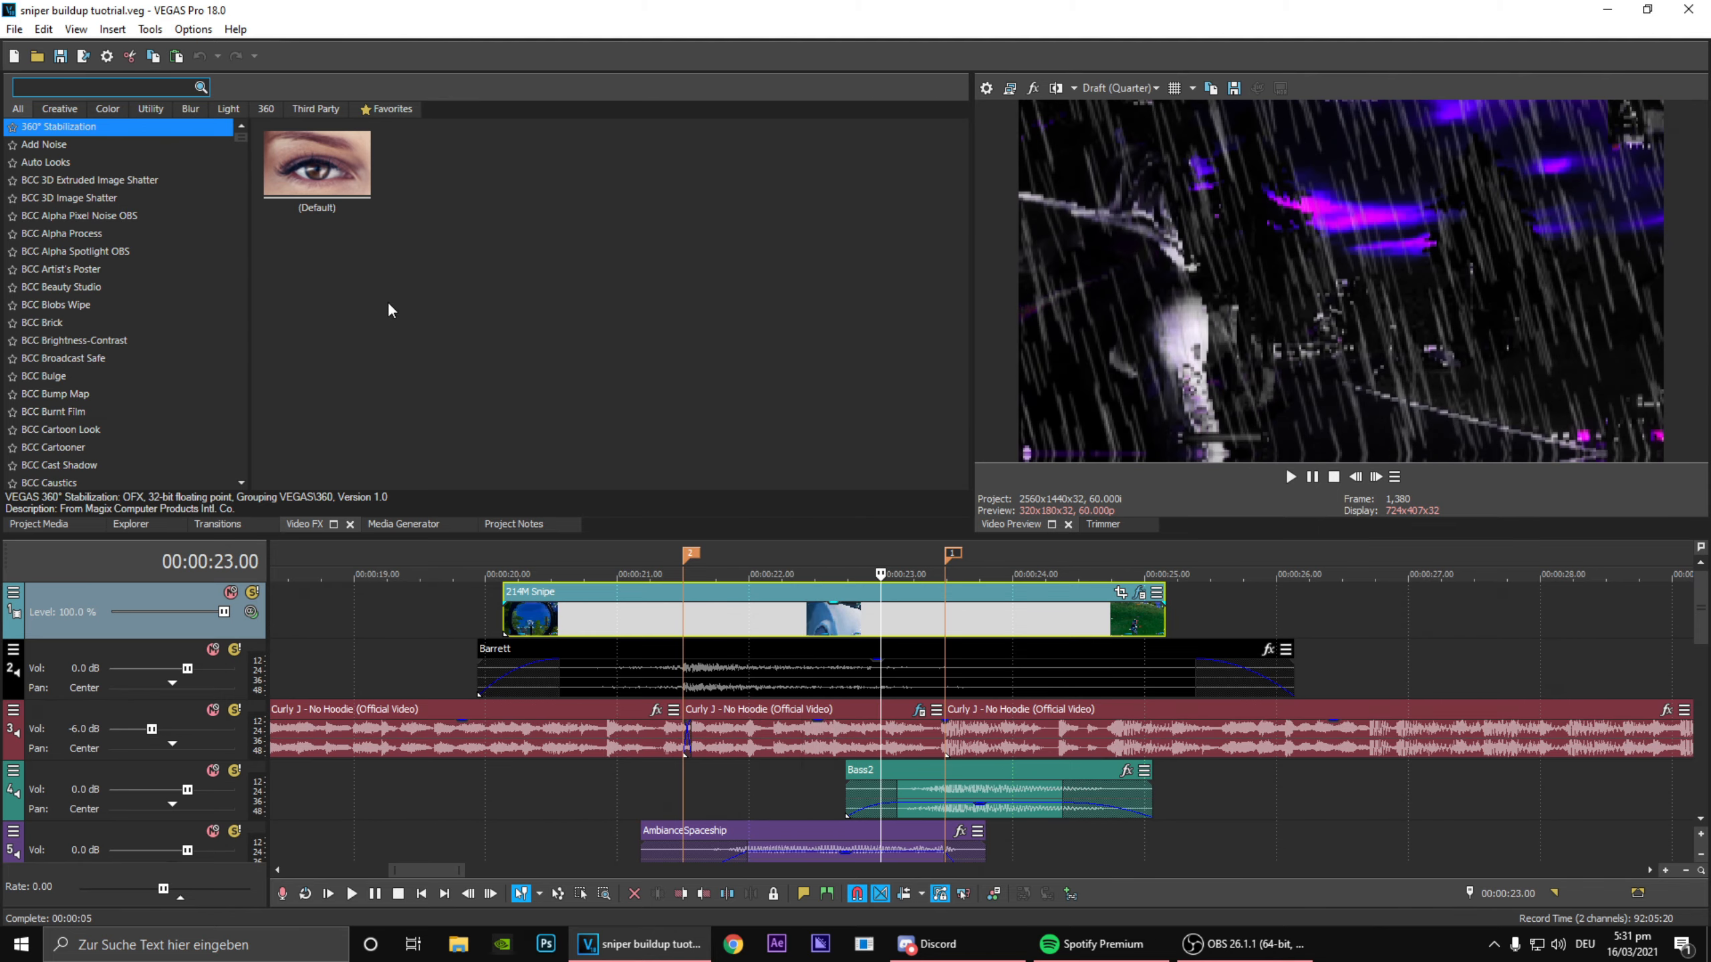
# Step: Apply the default BCC Hue-Sat-Lightness effect to the 214M Snipe clip, with Color Space HSL and Hue animation enabled
pyautogui.write('hue')
pyautogui.moveTo(57, 126); pyautogui.dragTo(848, 620)
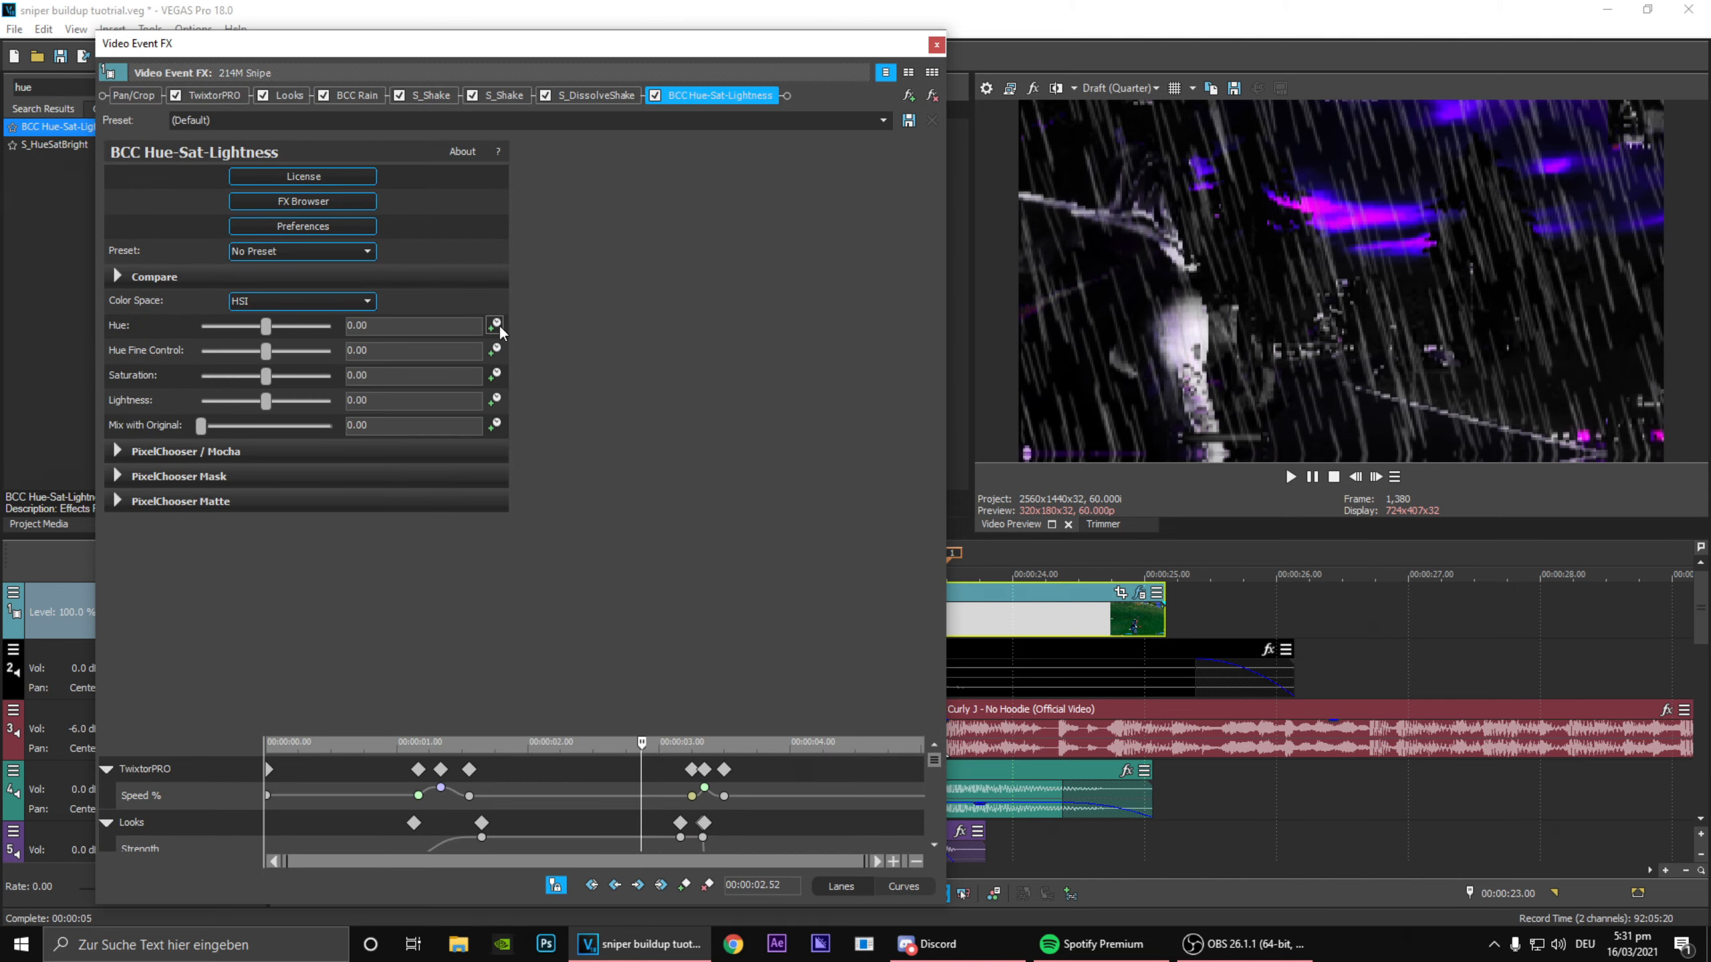
pyautogui.click(339, 301)
pyautogui.click(292, 341)
# Step: Add BCC Hue-Sat-Lightness keyframes at 00:00:03.21 and 00:00:02.46
pyautogui.scroll(-5, 934, 805)
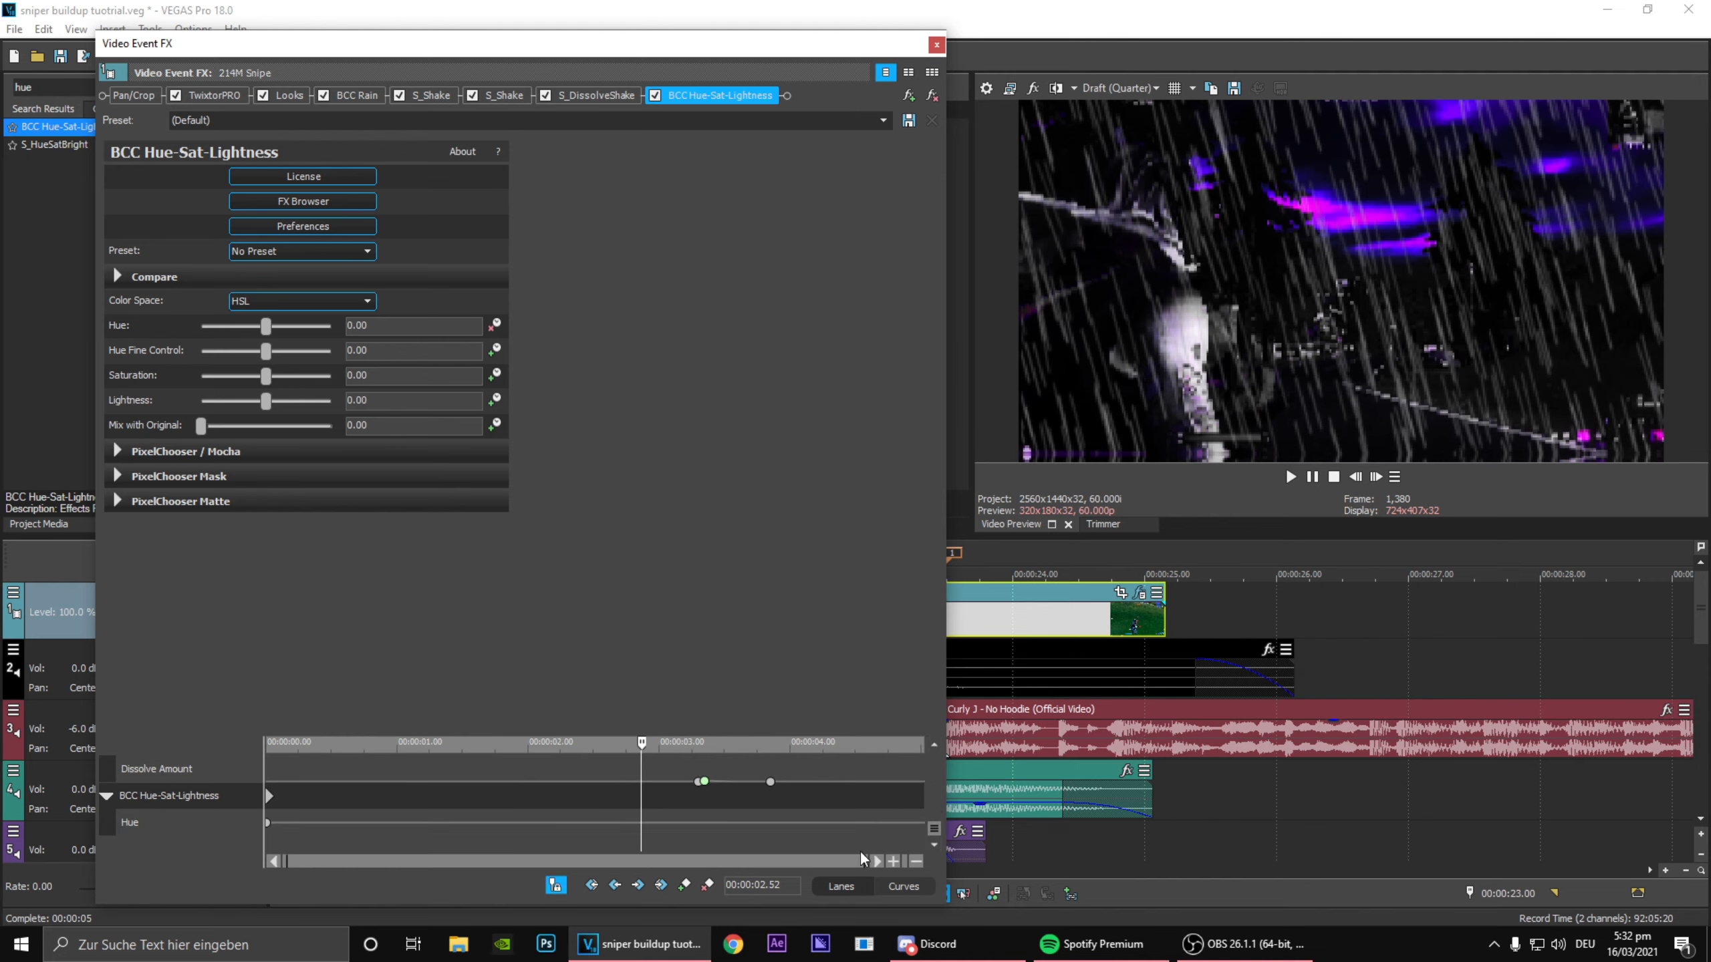
pyautogui.click(703, 811)
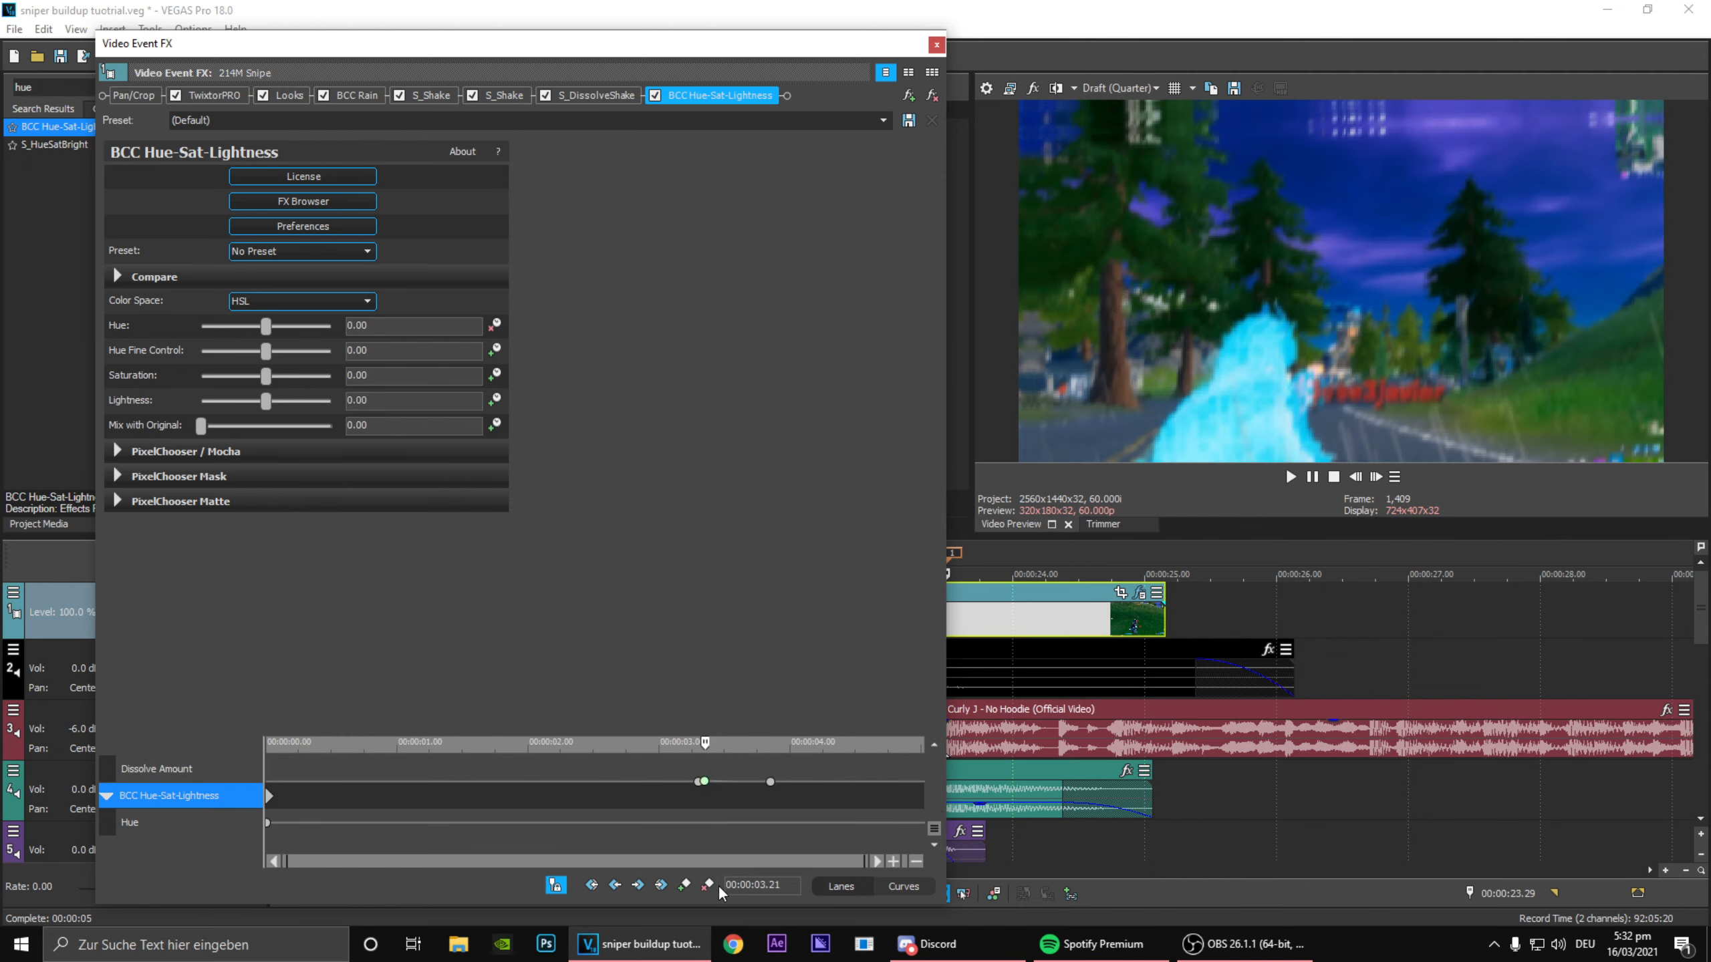
pyautogui.click(685, 886)
pyautogui.moveTo(667, 818); pyautogui.dragTo(628, 799)
pyautogui.click(685, 886)
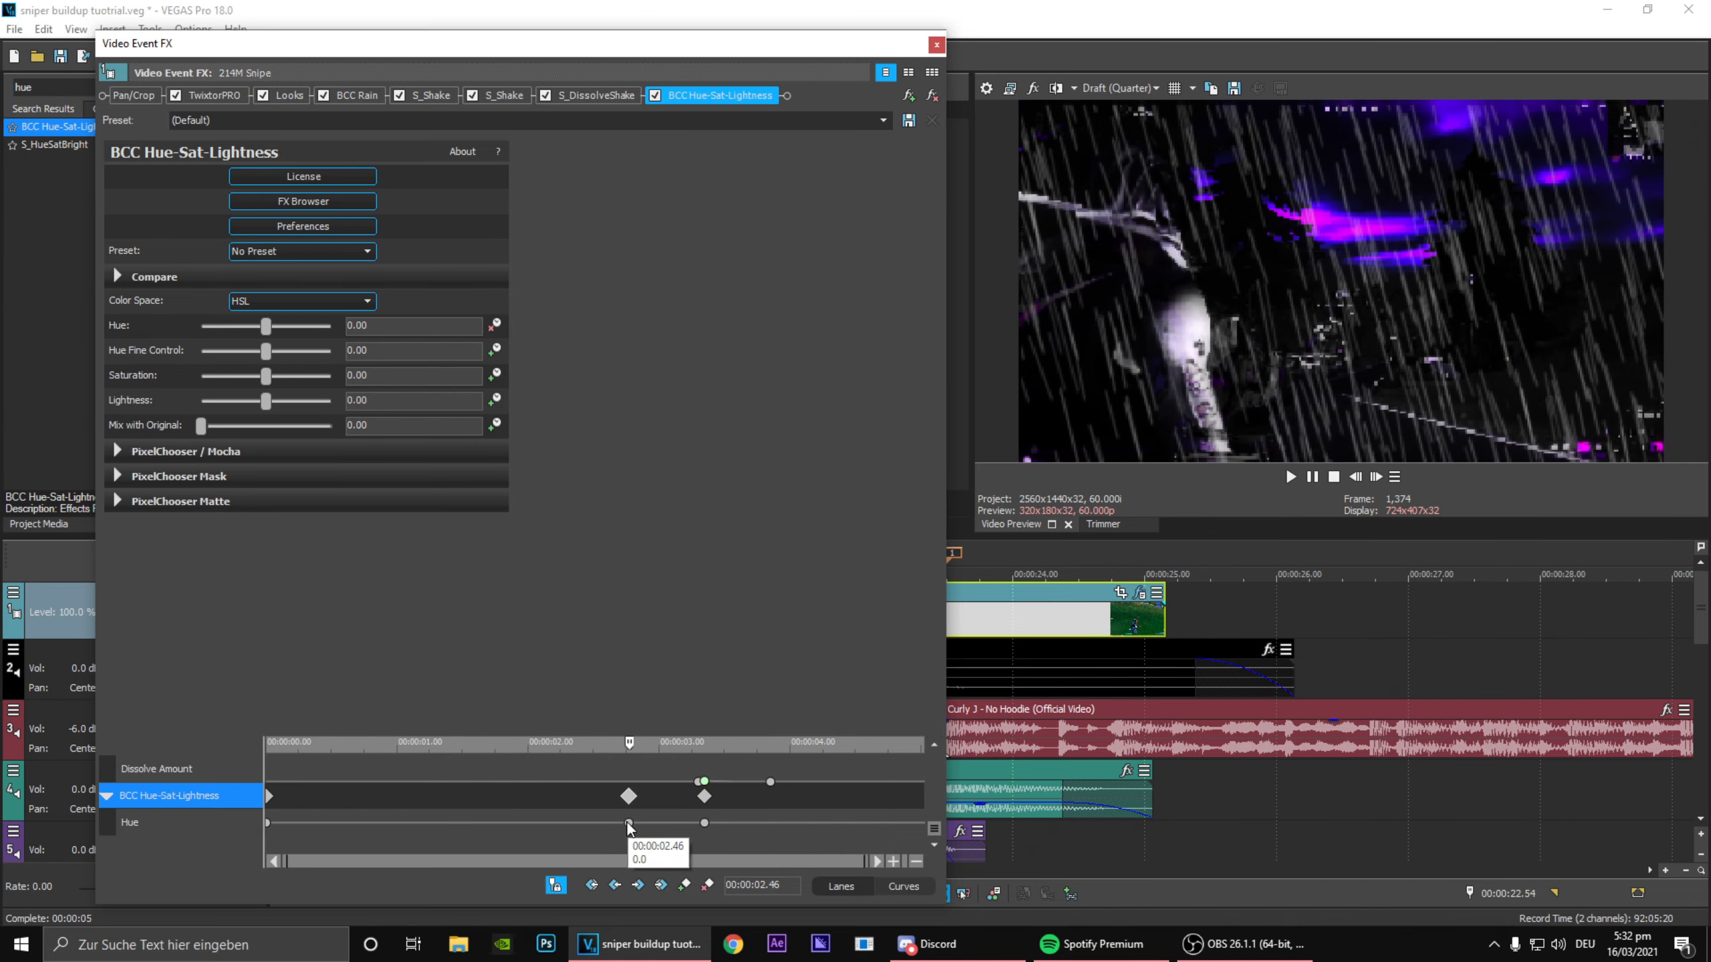
# Step: Set Hue to 720.00 at the 00:00:03.21 keyframe and preview the start of the hue ramp
pyautogui.click(705, 823)
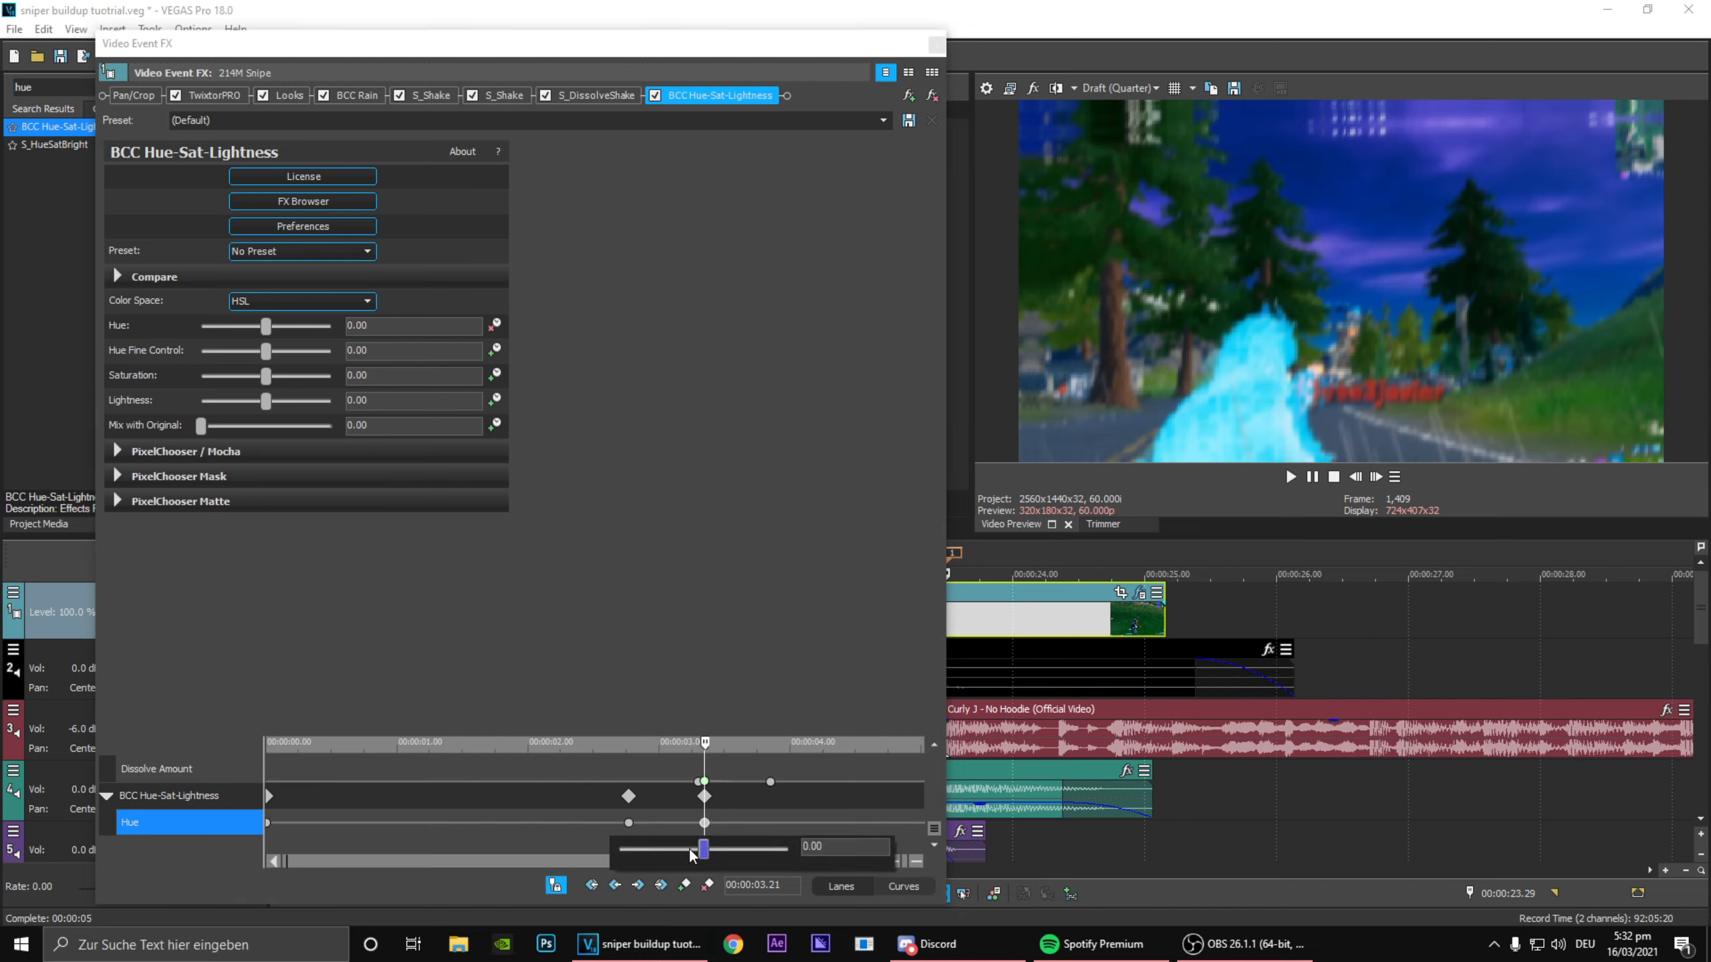
pyautogui.moveTo(707, 856); pyautogui.dragTo(893, 858)
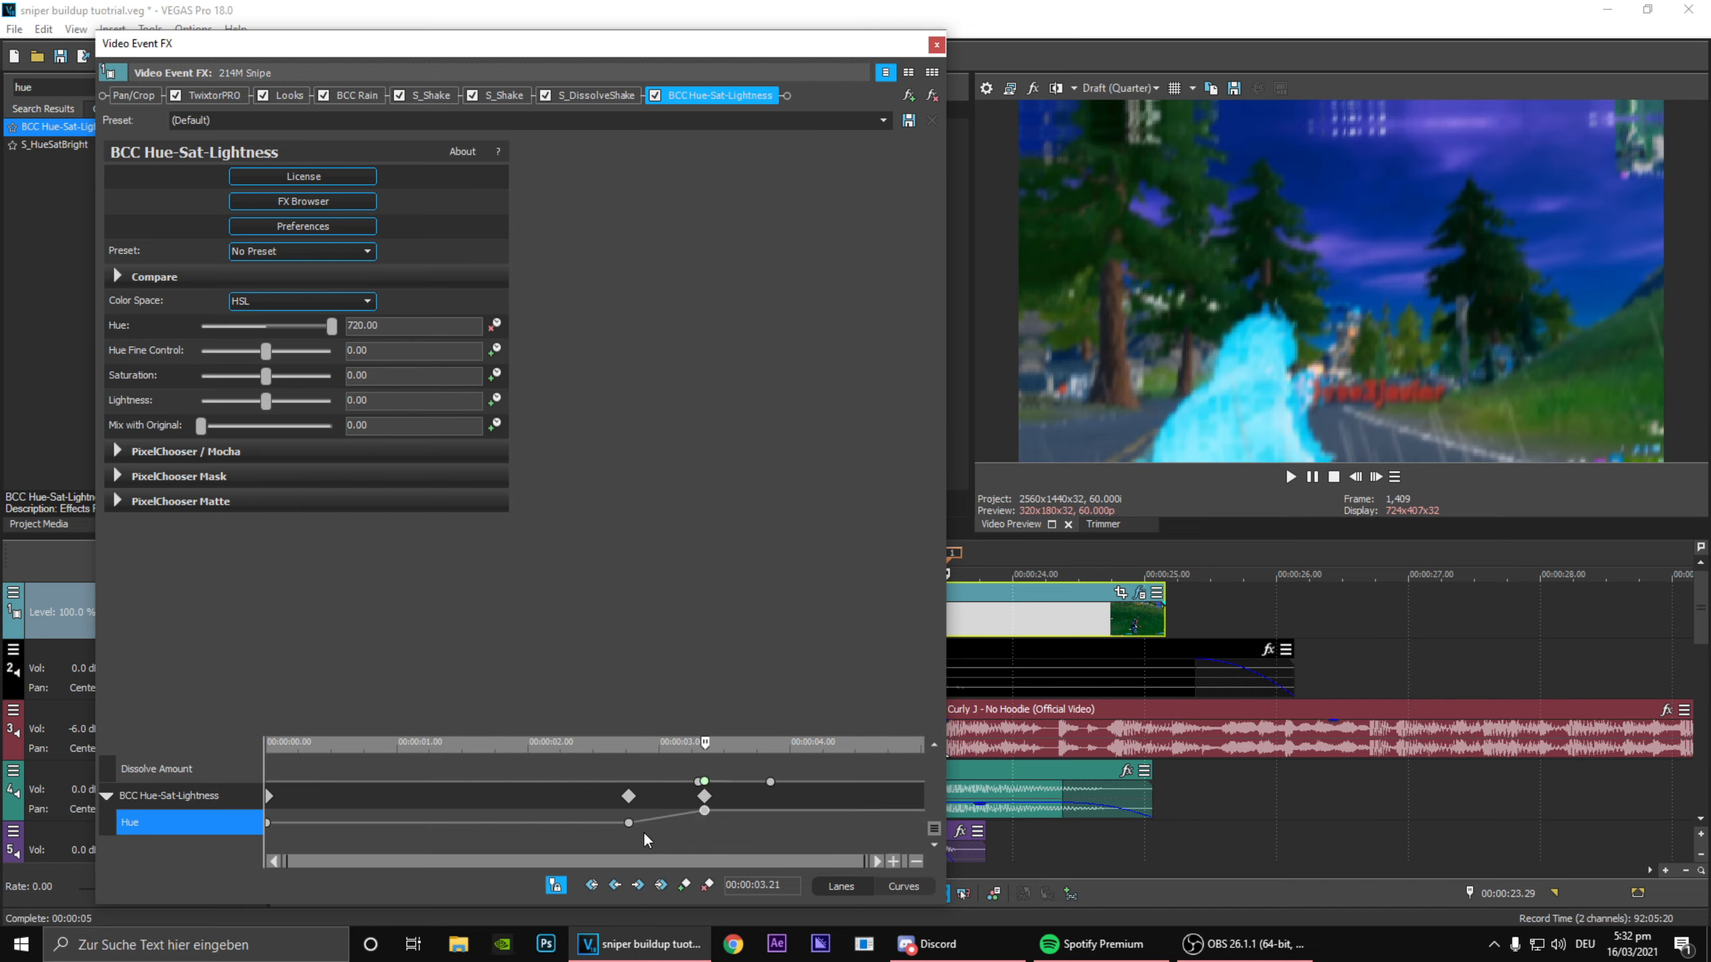
pyautogui.click(647, 839)
pyautogui.moveTo(647, 842)
pyautogui.mouseDown()
pyautogui.moveTo(703, 857)
pyautogui.moveTo(648, 842)
pyautogui.moveTo(712, 837)
pyautogui.moveTo(630, 845)
pyautogui.mouseUp()
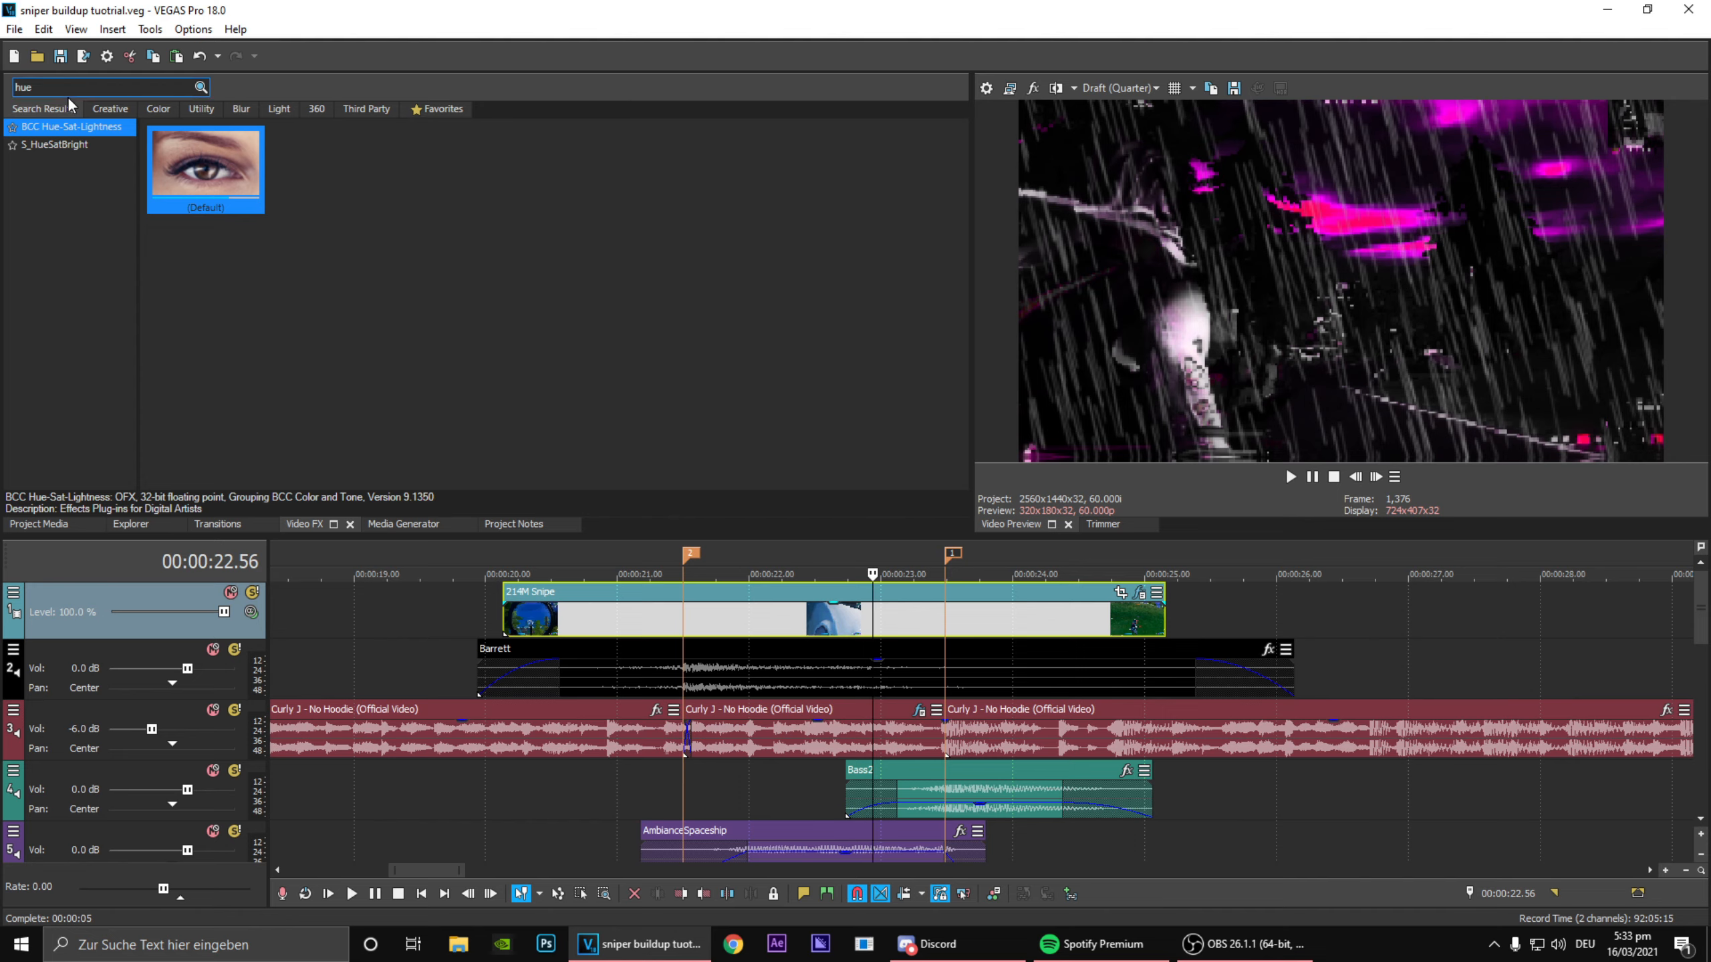
# Step: Search the video effects for "wave" and apply the VEGAS Wave effect's idk preset to the 214M Snipe clip
pyautogui.write('wave')
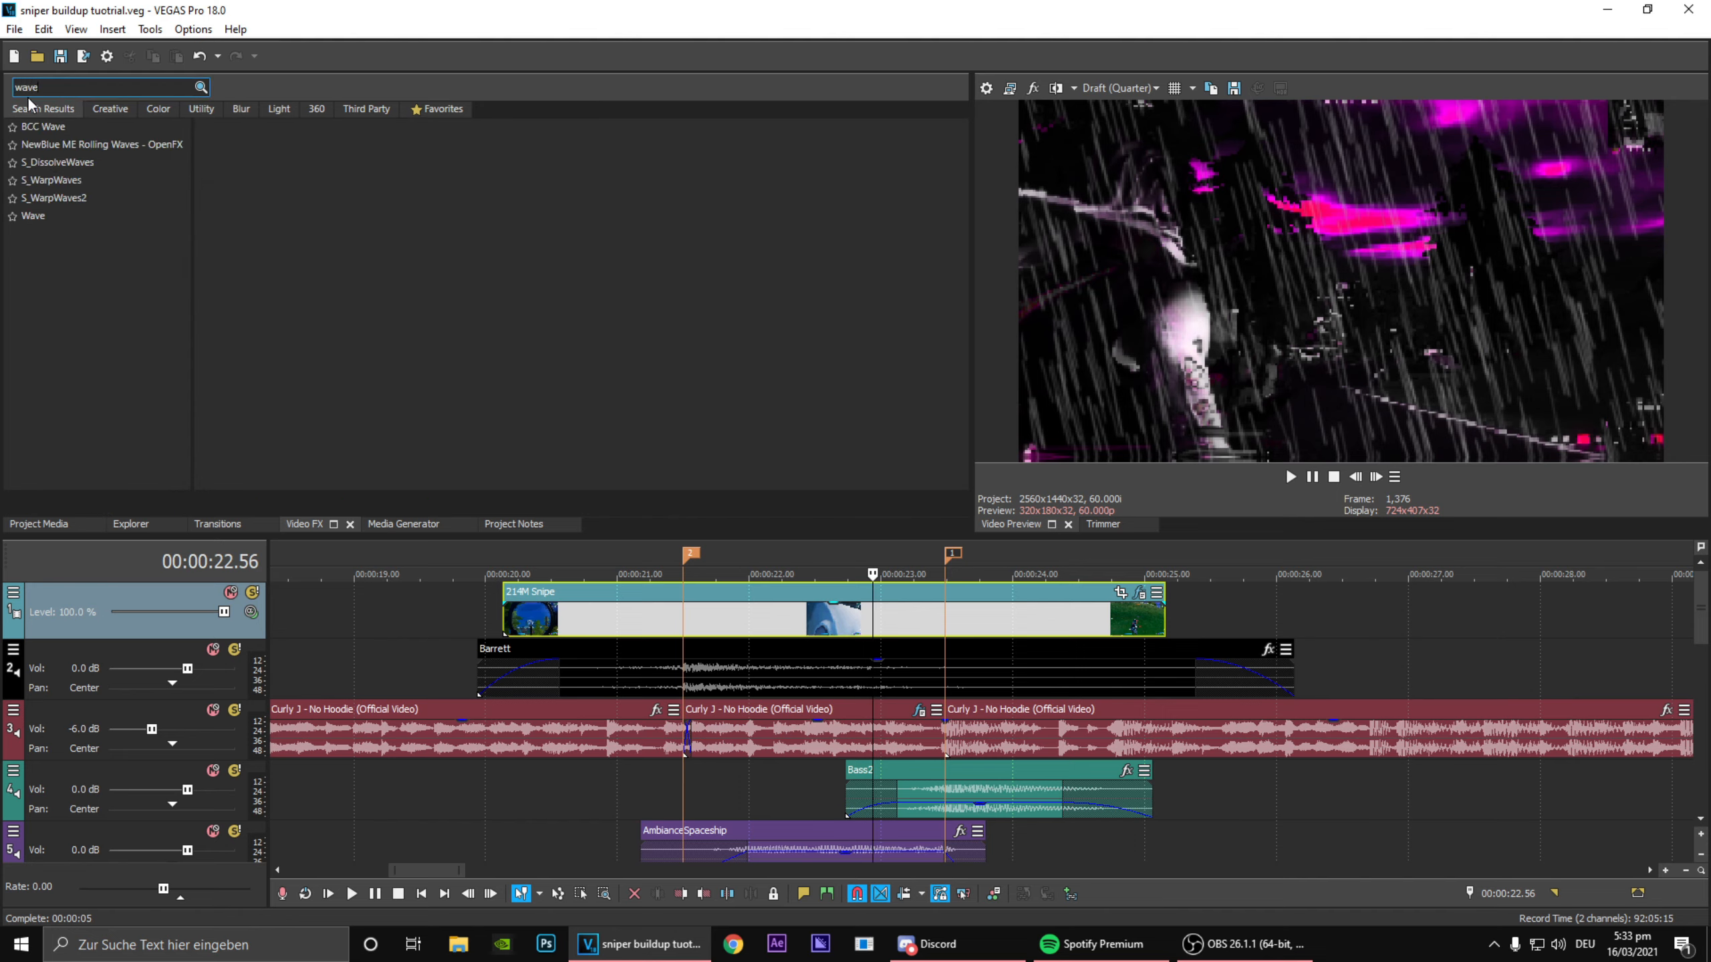
pyautogui.click(124, 215)
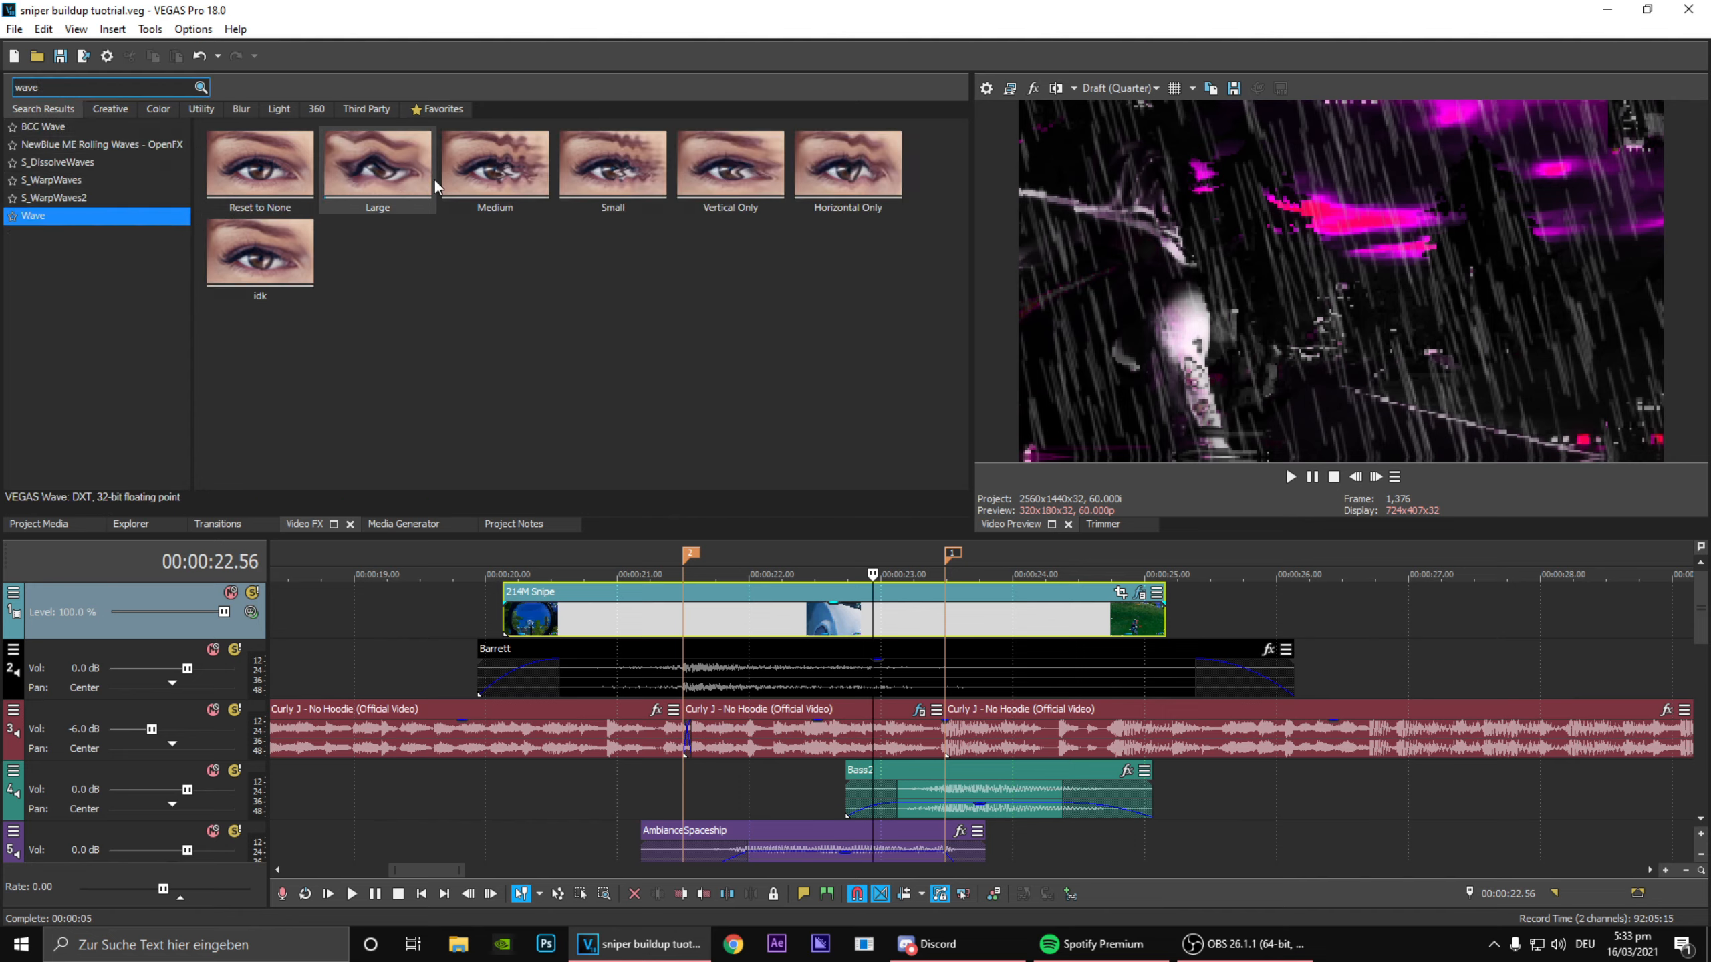
pyautogui.moveTo(264, 261); pyautogui.dragTo(261, 260)
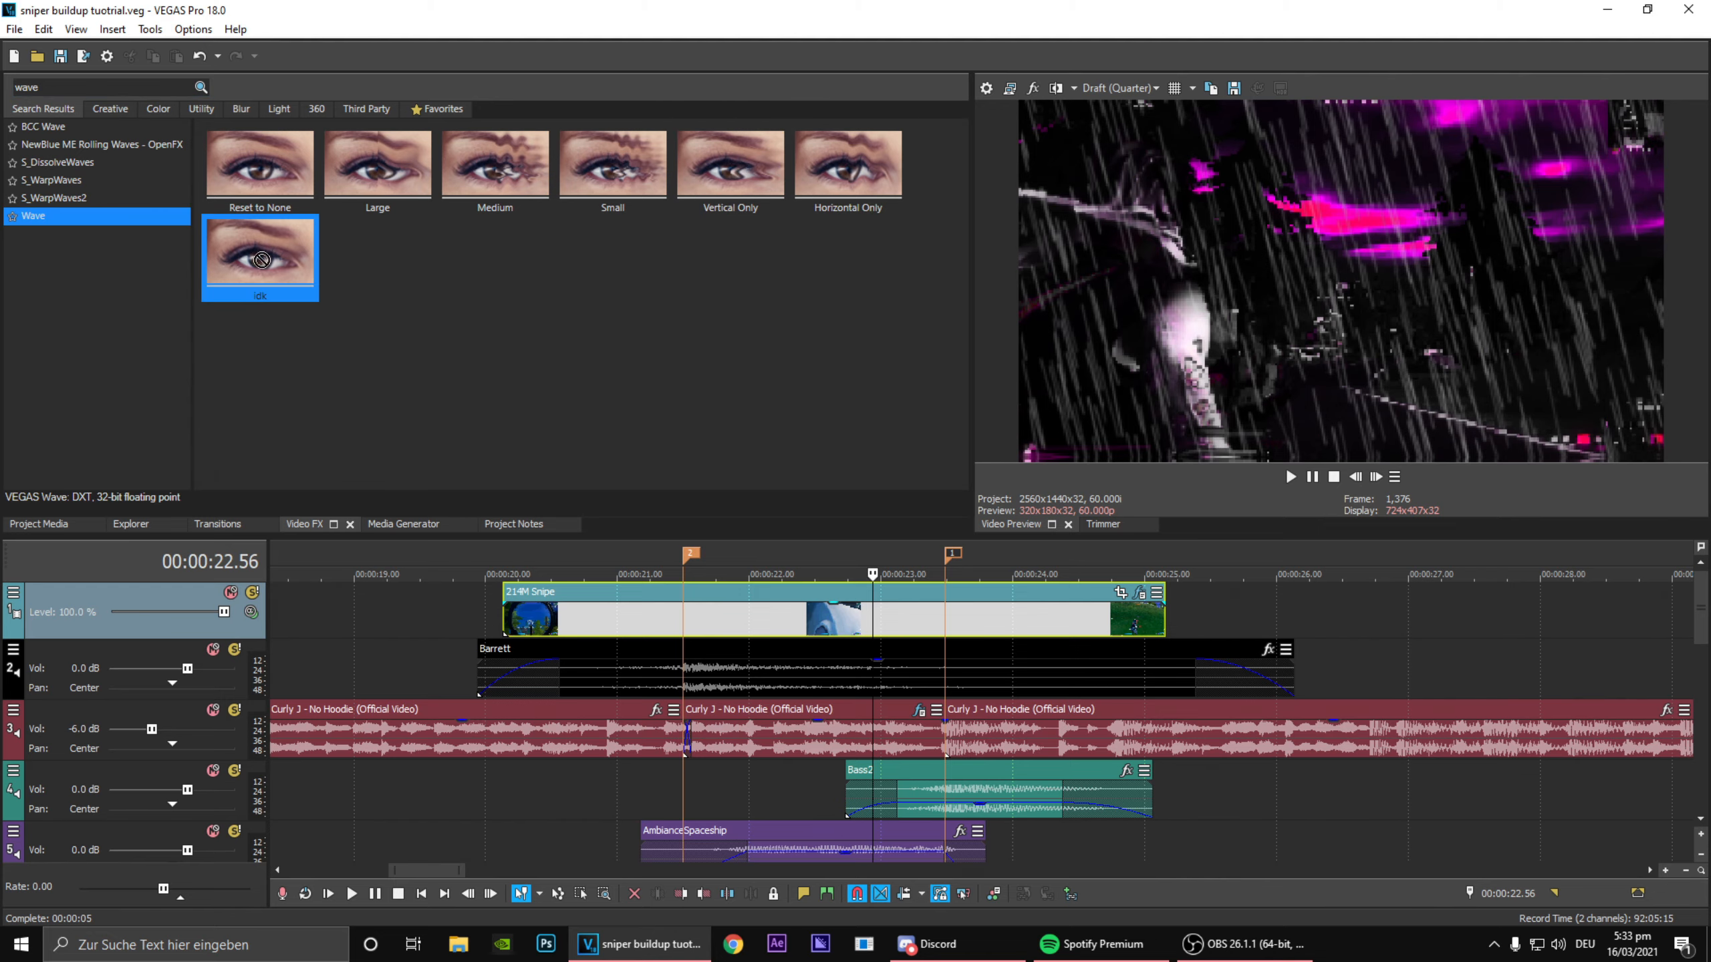
pyautogui.moveTo(890, 612); pyautogui.dragTo(891, 612)
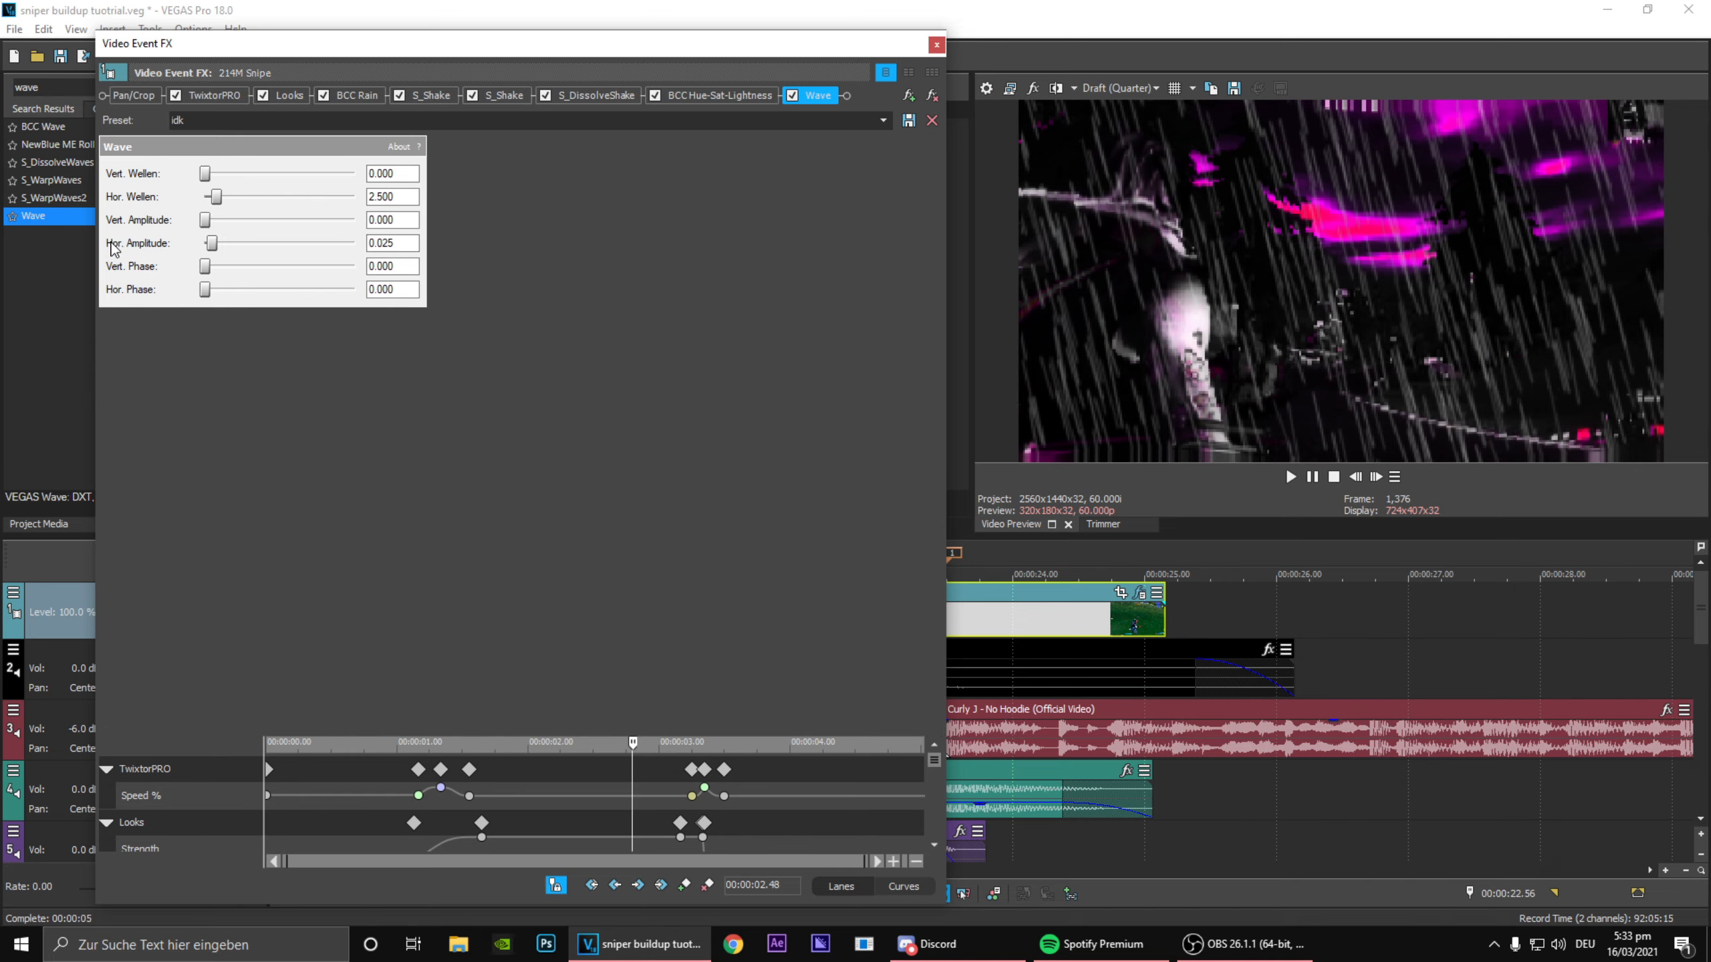
# Step: Add Wave keyframes at 00:00:03.21, 00:00:01.20 and 00:00:01.32
pyautogui.scroll(-5, 941, 773)
pyautogui.moveTo(729, 824); pyautogui.dragTo(706, 815)
pyautogui.click(684, 889)
pyautogui.moveTo(578, 799); pyautogui.dragTo(438, 797)
pyautogui.click(465, 807)
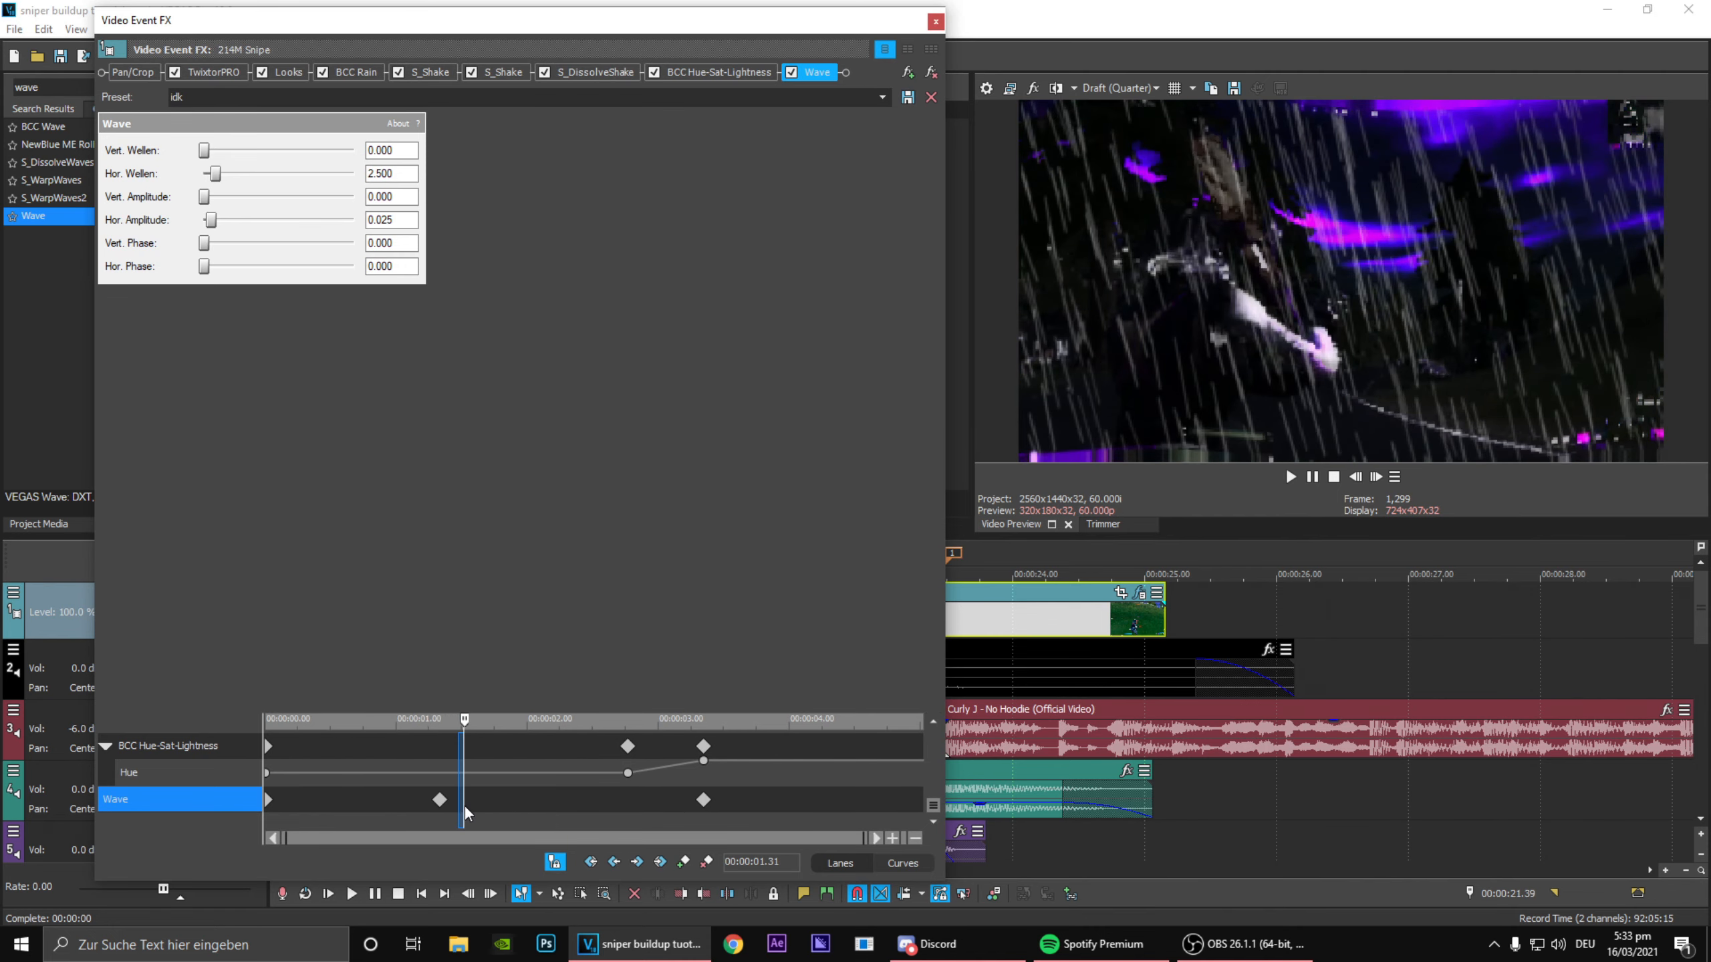
pyautogui.click(684, 862)
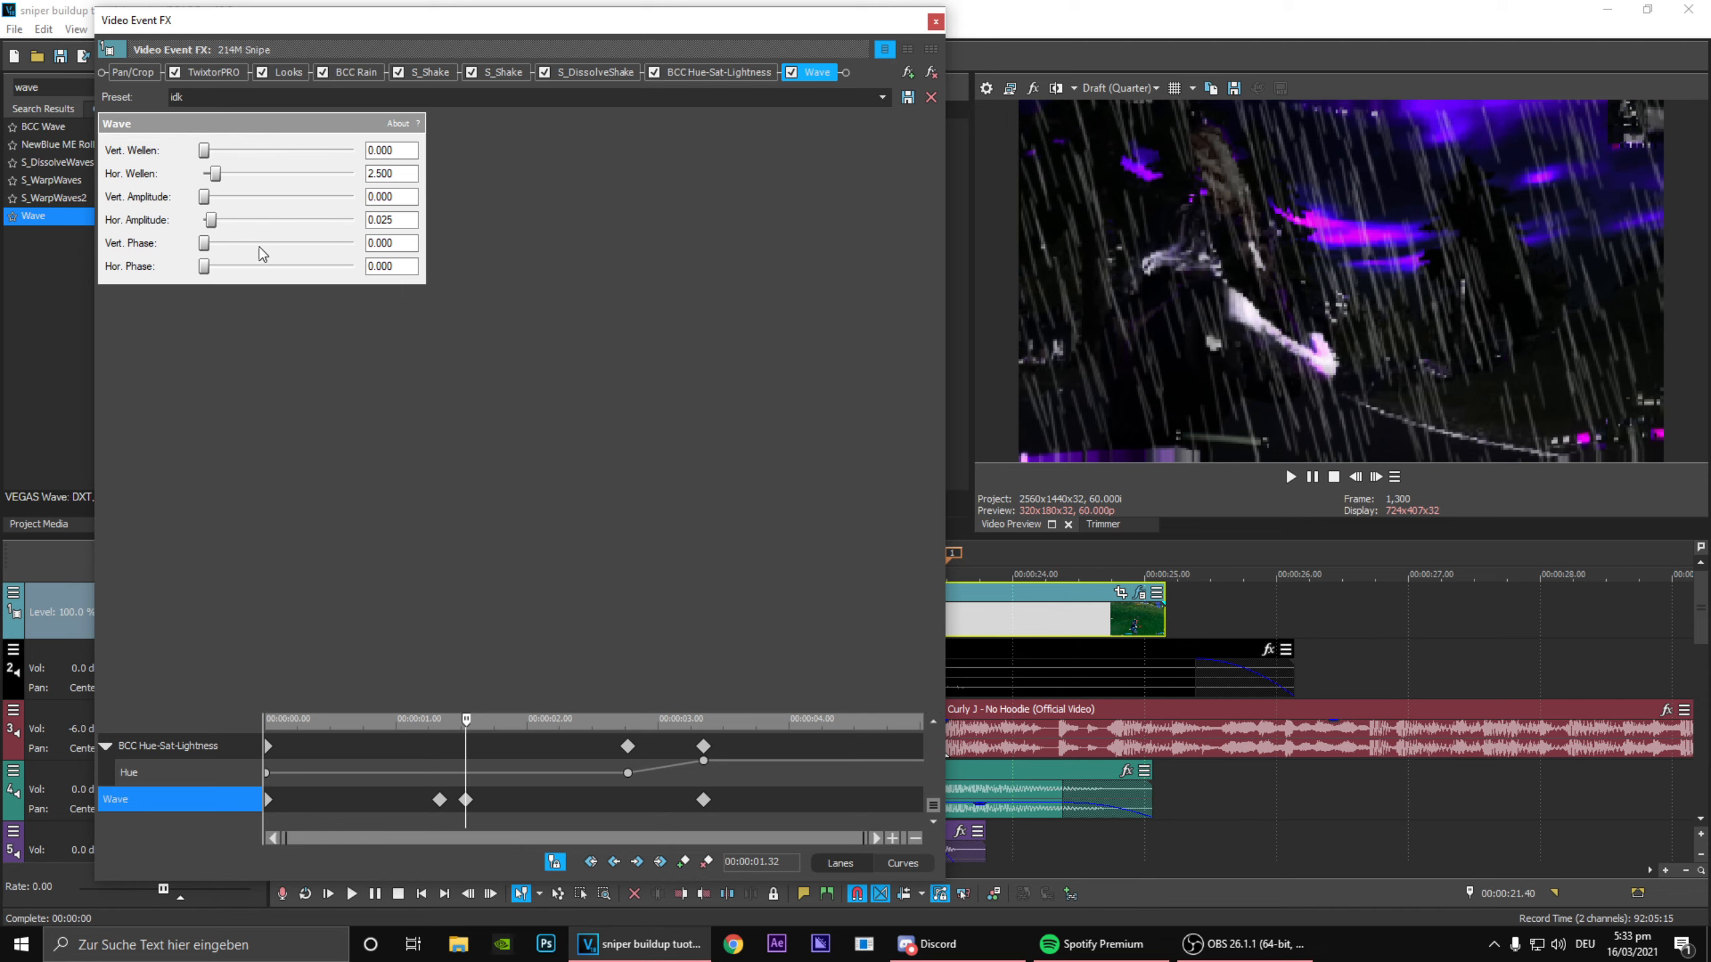
# Step: Set the Wave effect's Hor. Amplitude to 0.000 at the 00:00:01.20 and 00:00:03.21 keyframes
pyautogui.click(439, 799)
pyautogui.moveTo(210, 226); pyautogui.dragTo(202, 226)
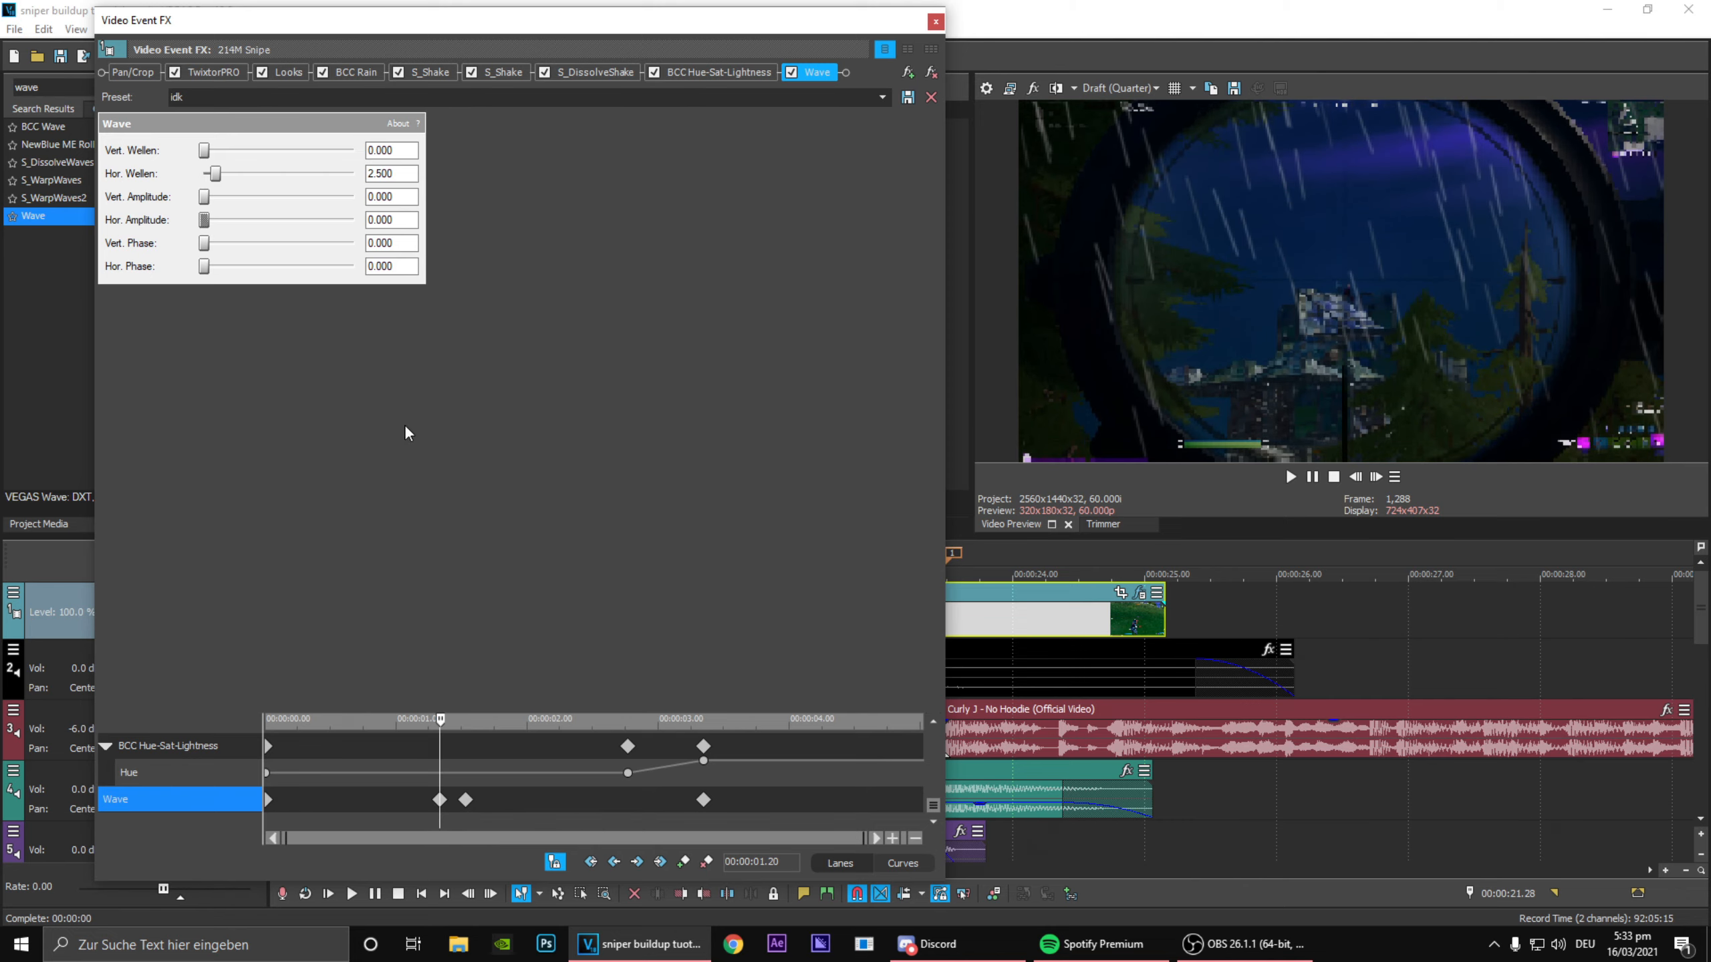
pyautogui.click(1373, 477)
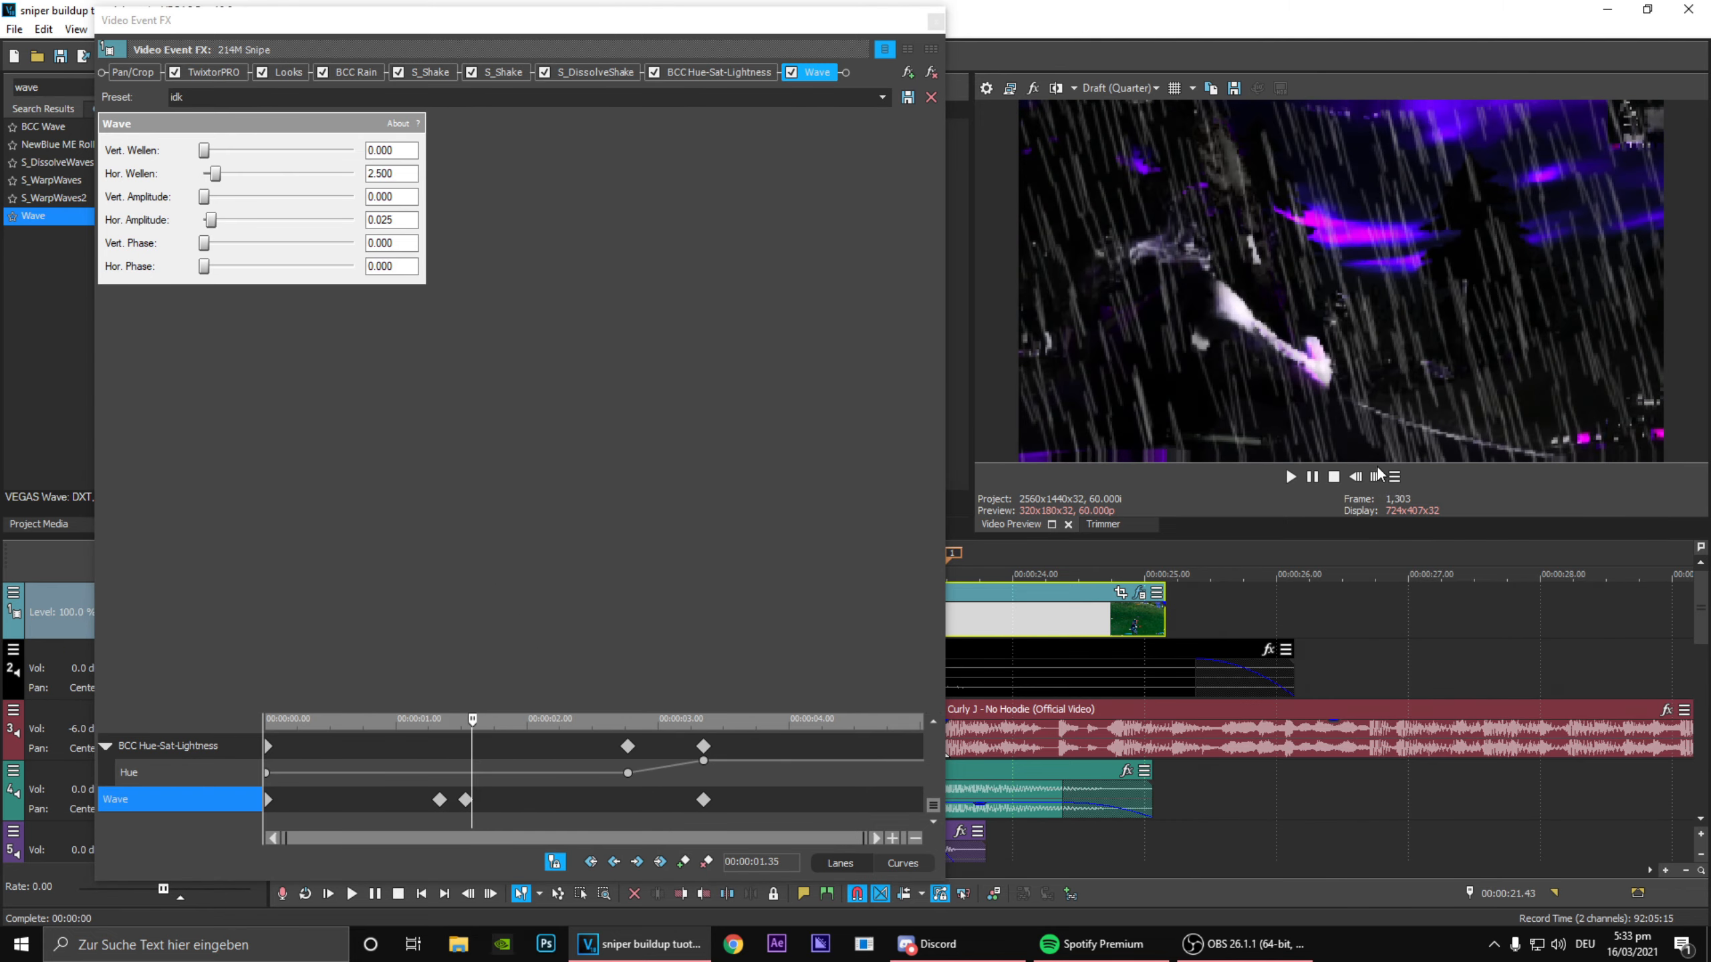
pyautogui.click(1374, 478)
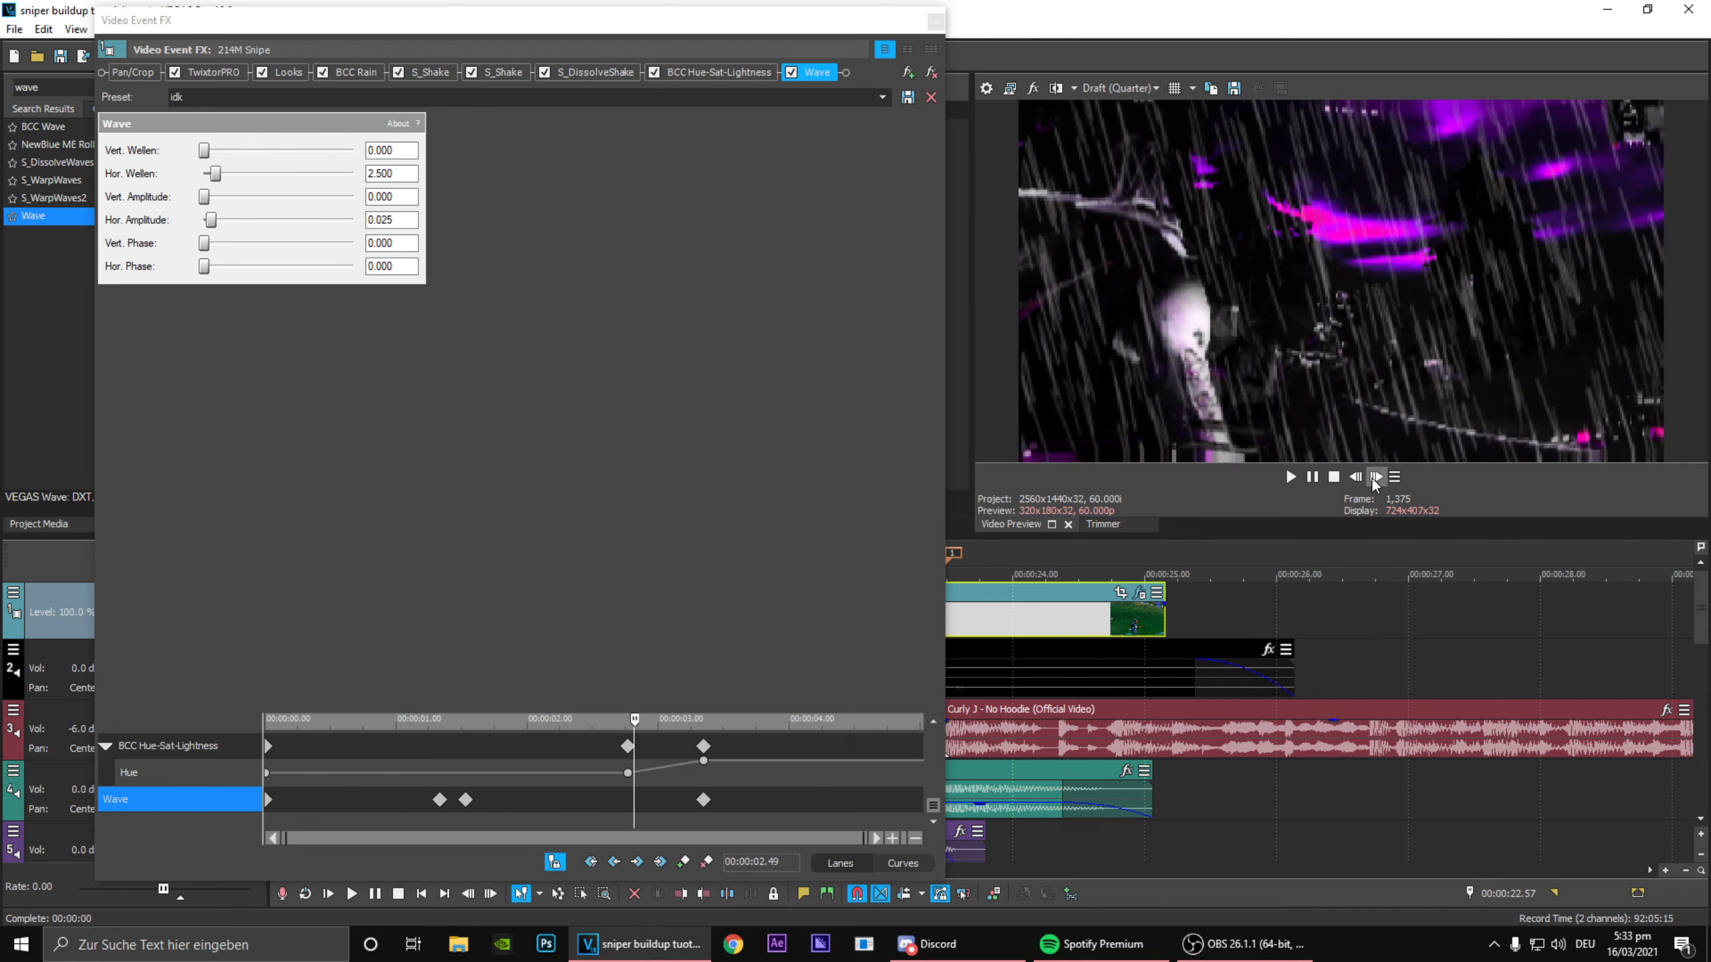
pyautogui.click(1374, 477)
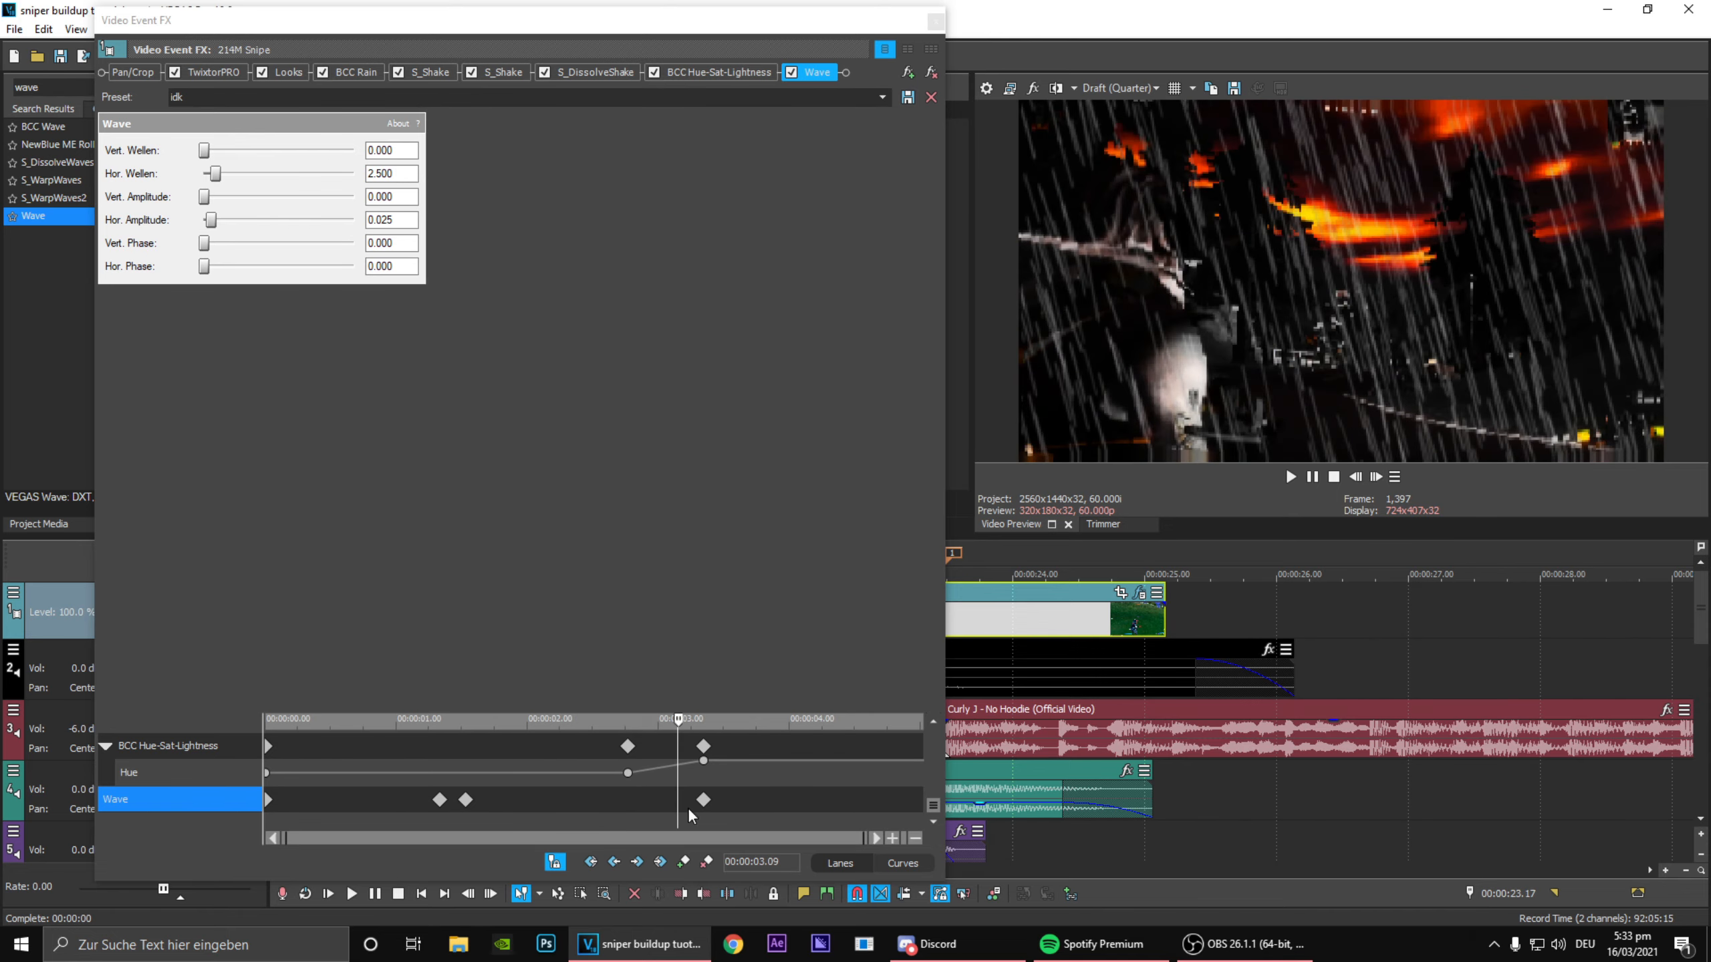
pyautogui.click(705, 801)
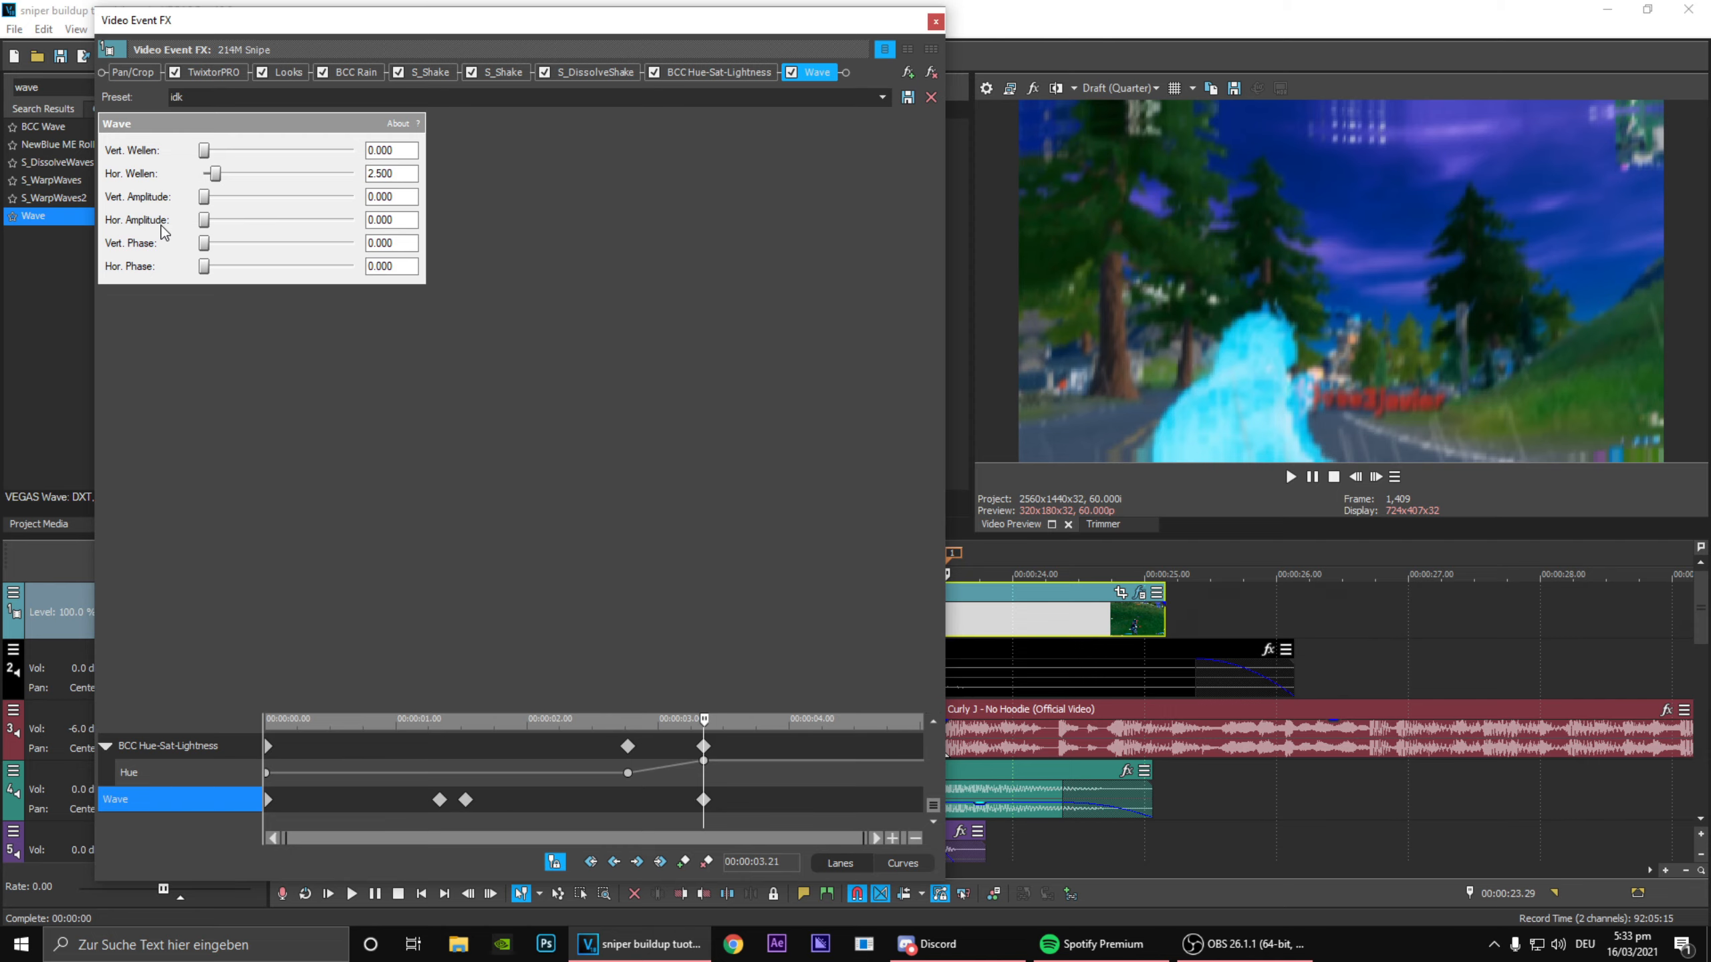
# Step: Step through the clip from 00:00:01.26 to 00:00:03.23 to check the wave distortion's buildup and fade
pyautogui.click(572, 803)
pyautogui.click(452, 802)
pyautogui.click(1379, 473)
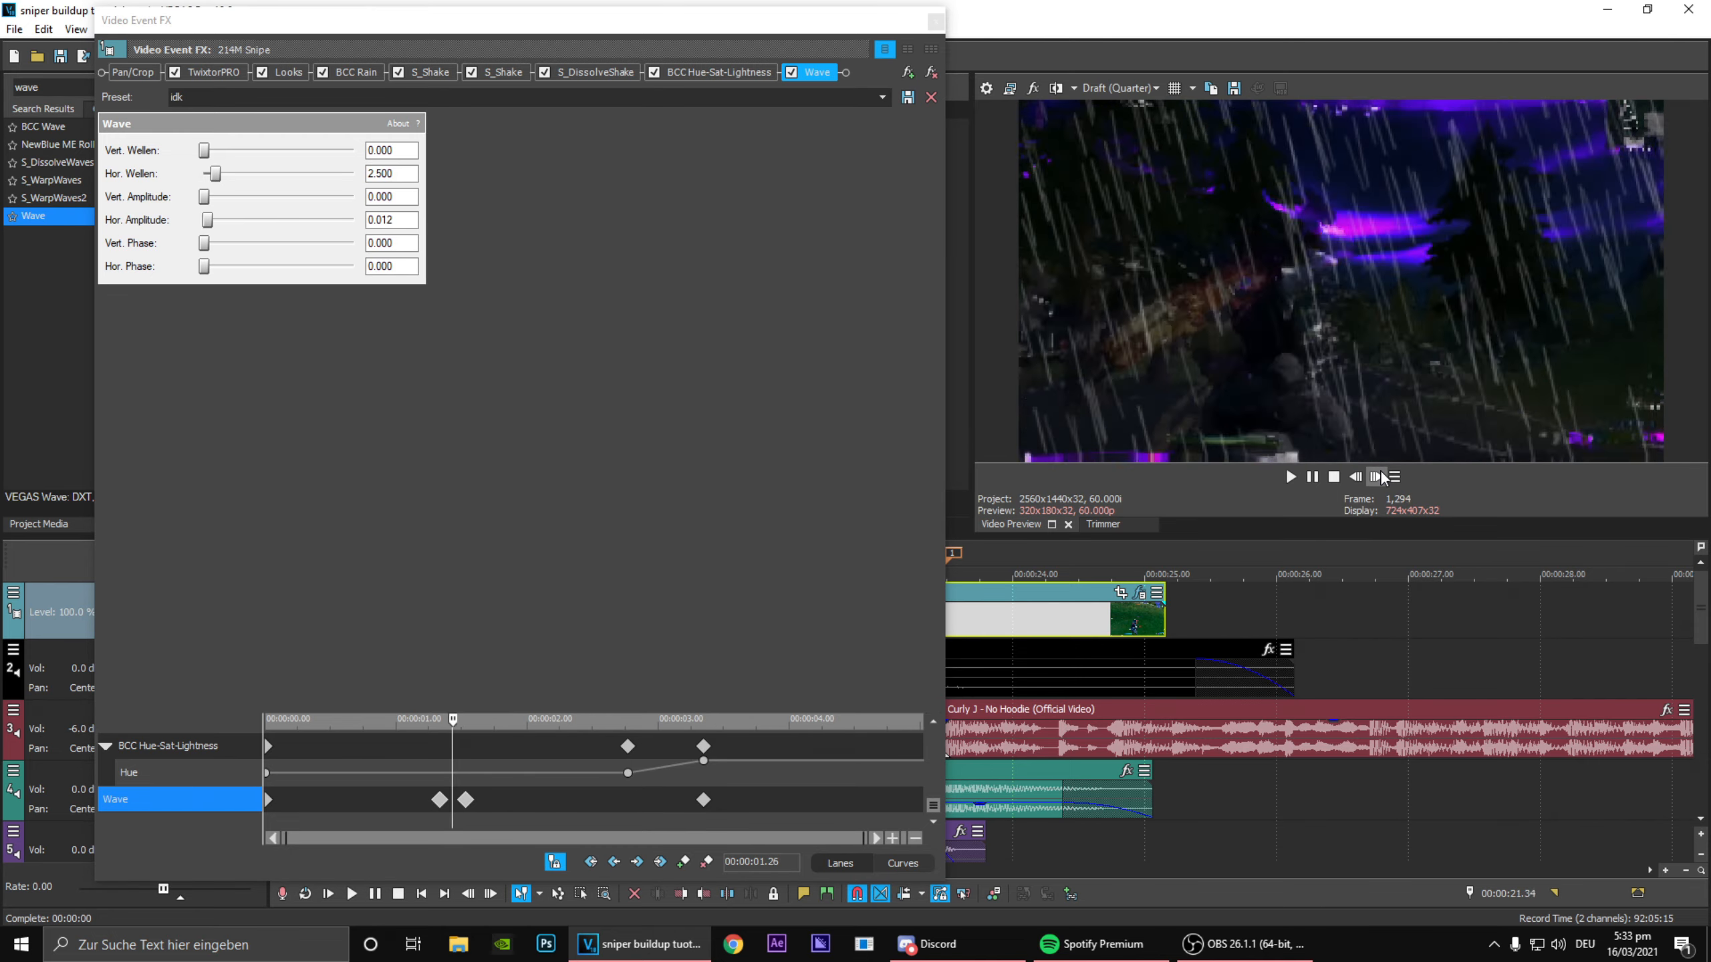
pyautogui.click(1379, 477)
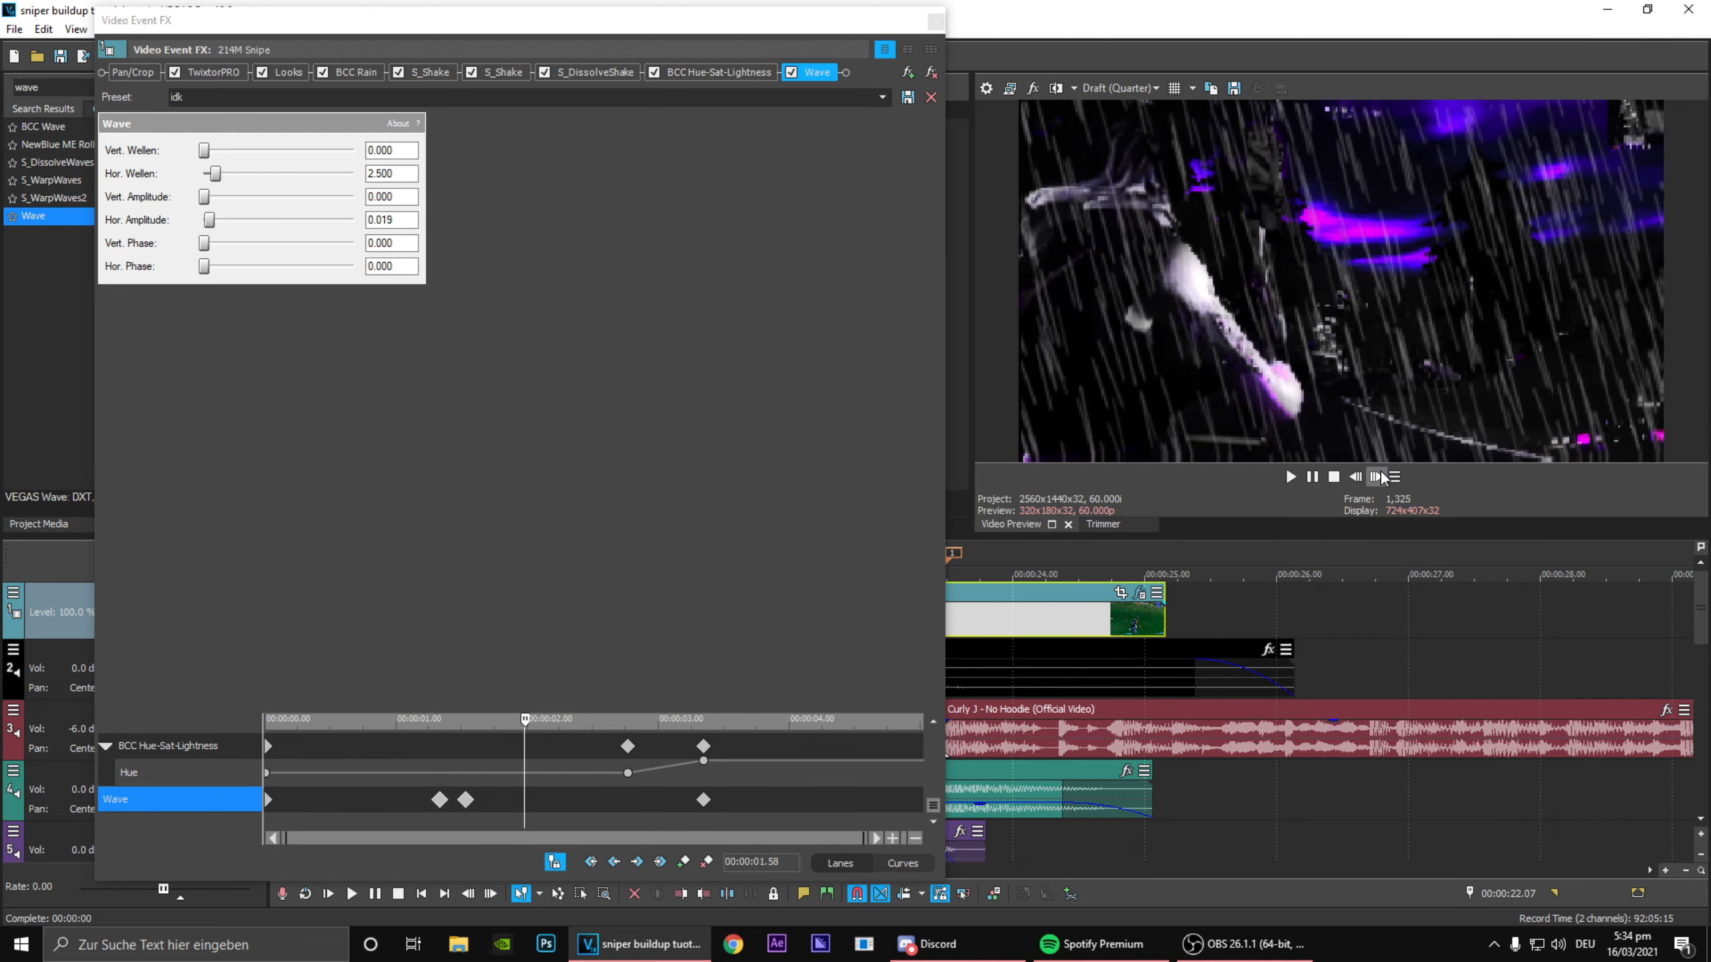
pyautogui.click(1380, 477)
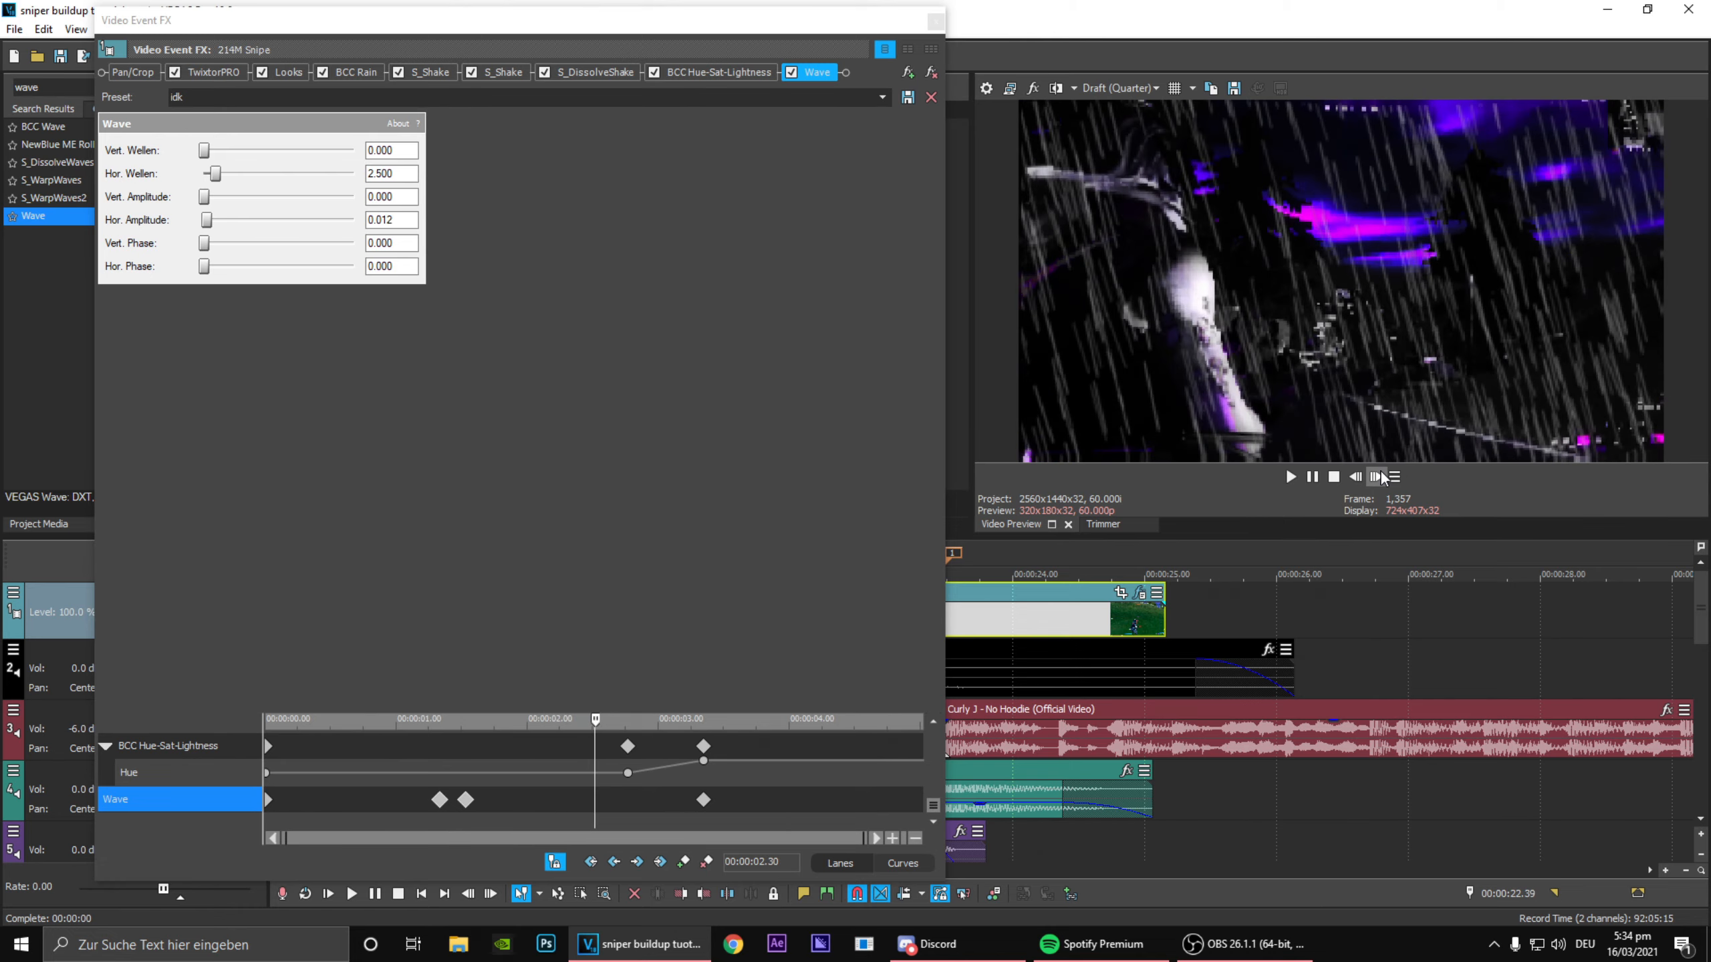
pyautogui.click(1379, 477)
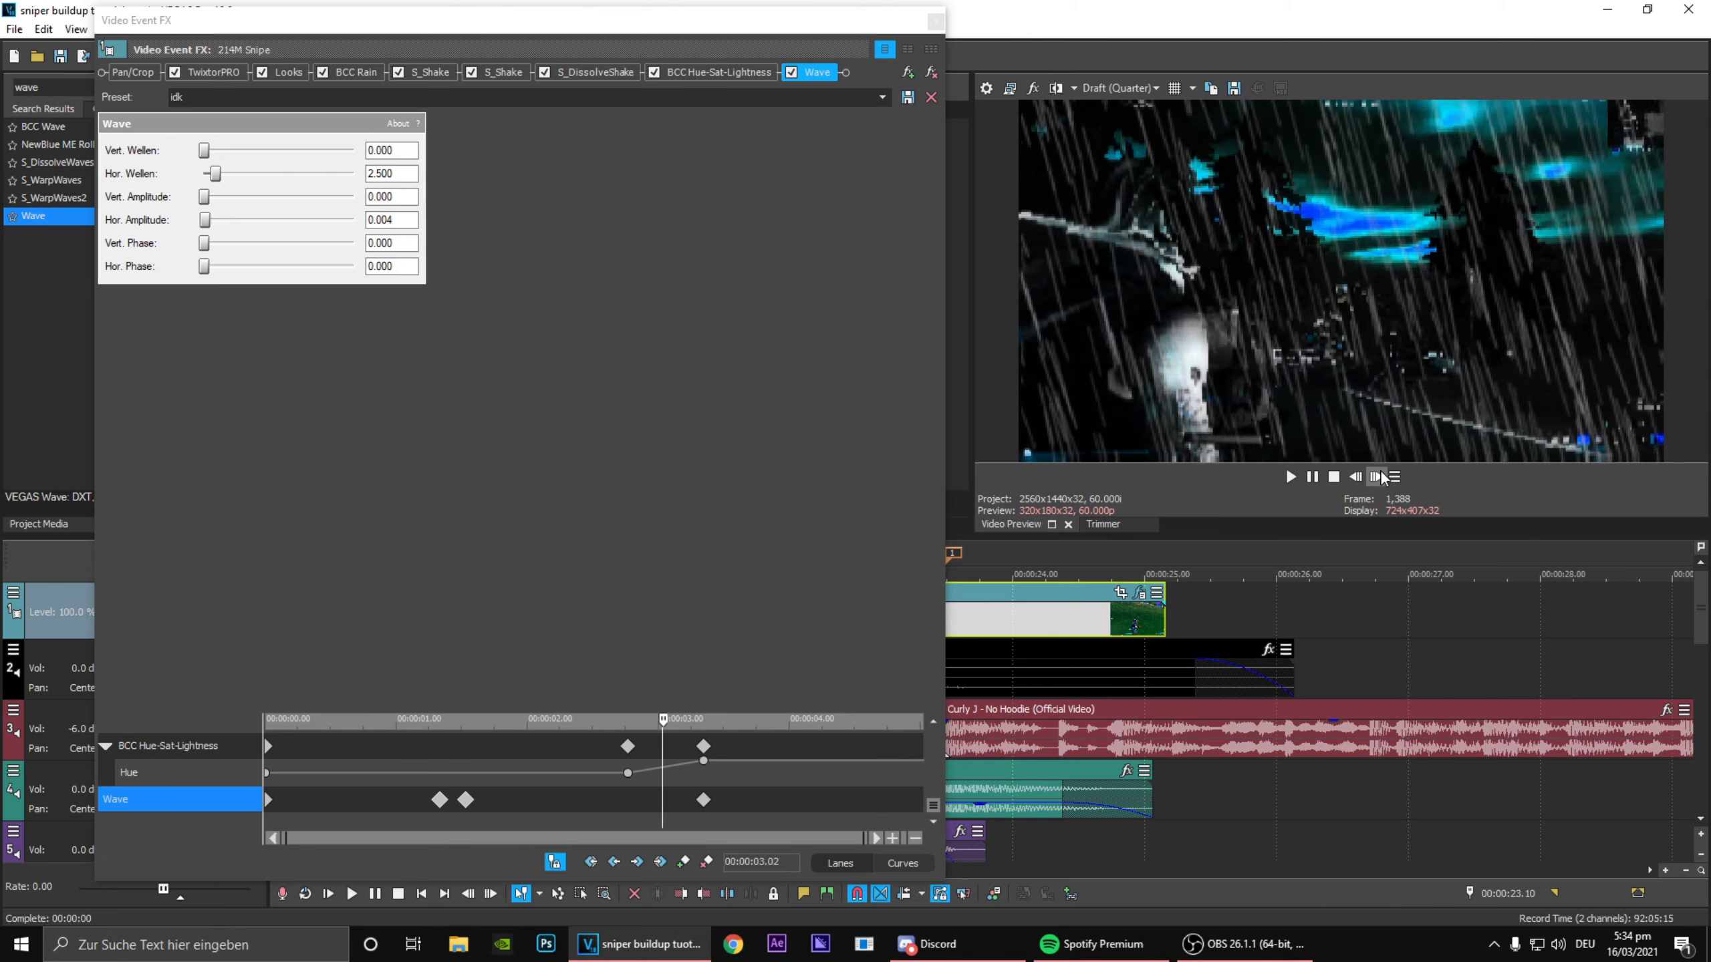
pyautogui.click(1380, 477)
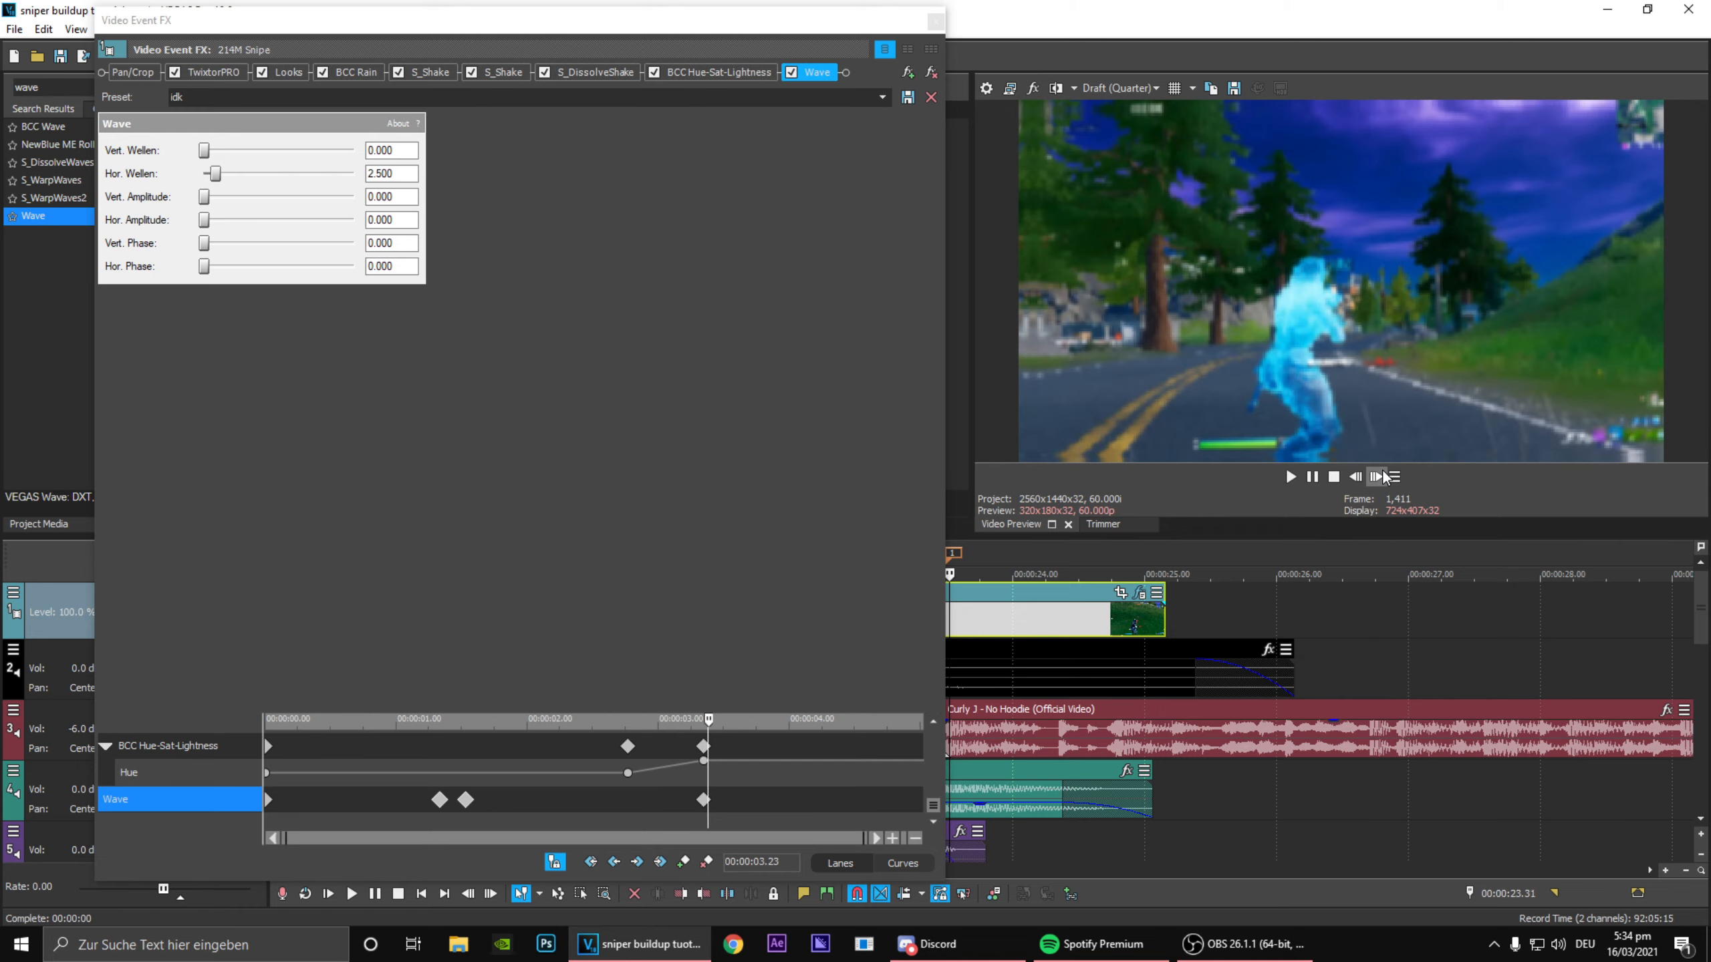
# Step: Step through the clip from 00:00:03.23 to 00:00:04.15 to check the end of the effects, and save the project
pyautogui.click(1379, 477)
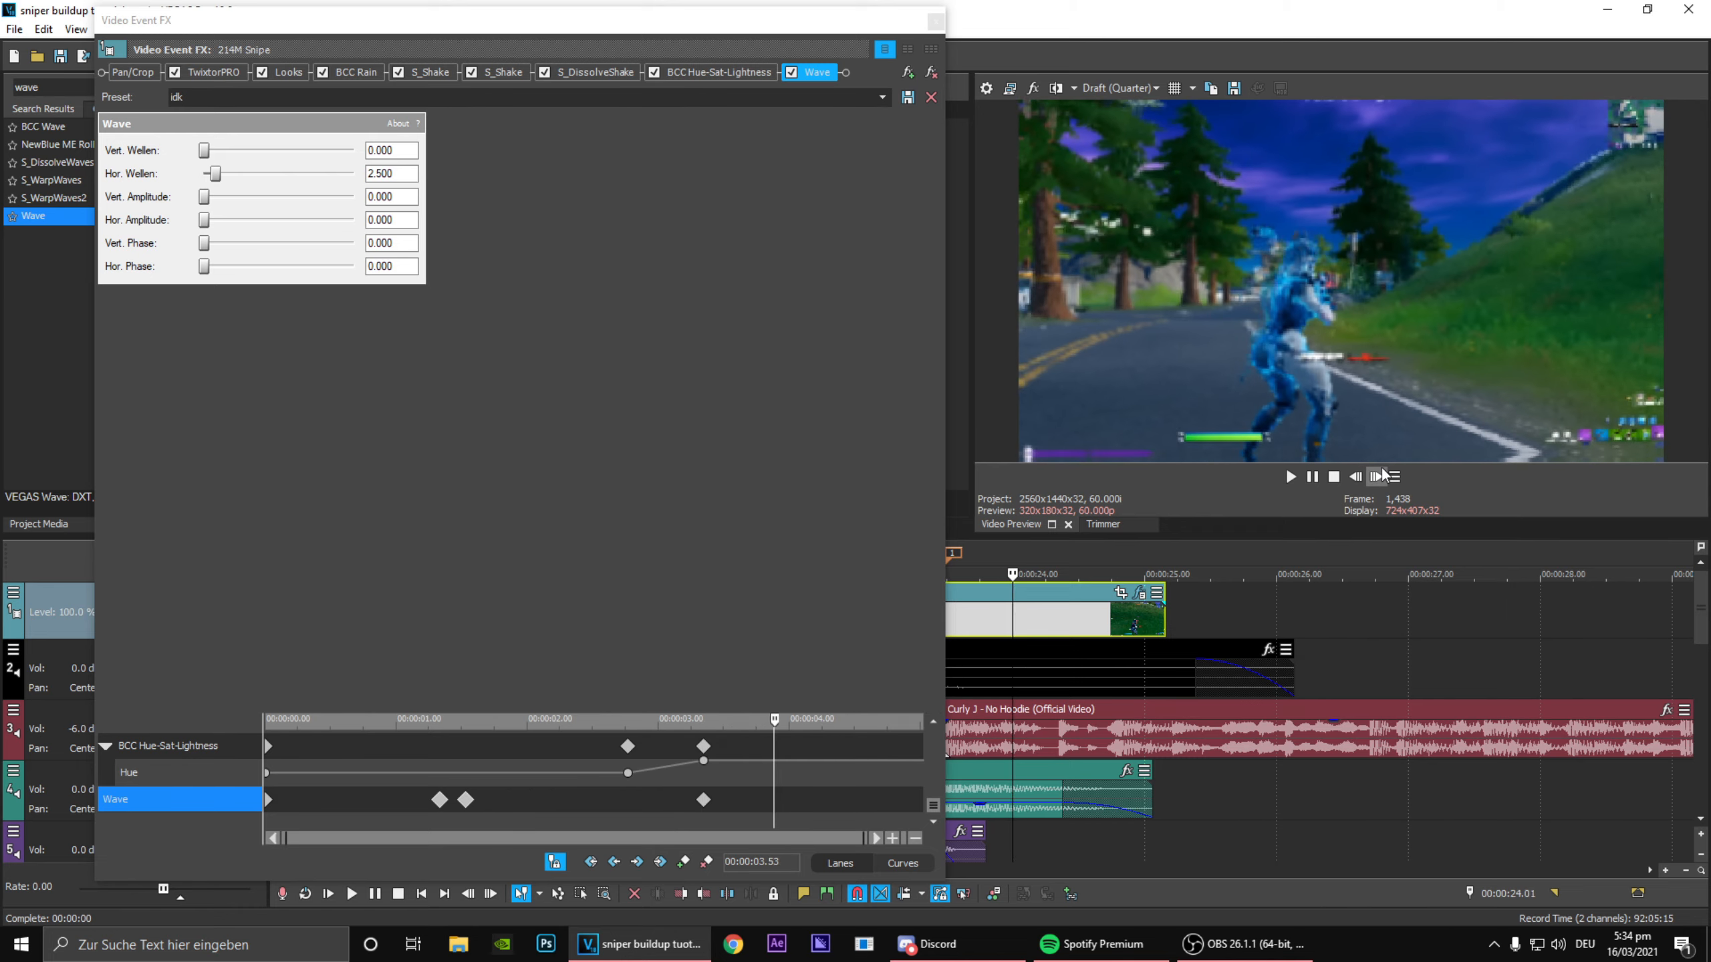
pyautogui.click(1380, 477)
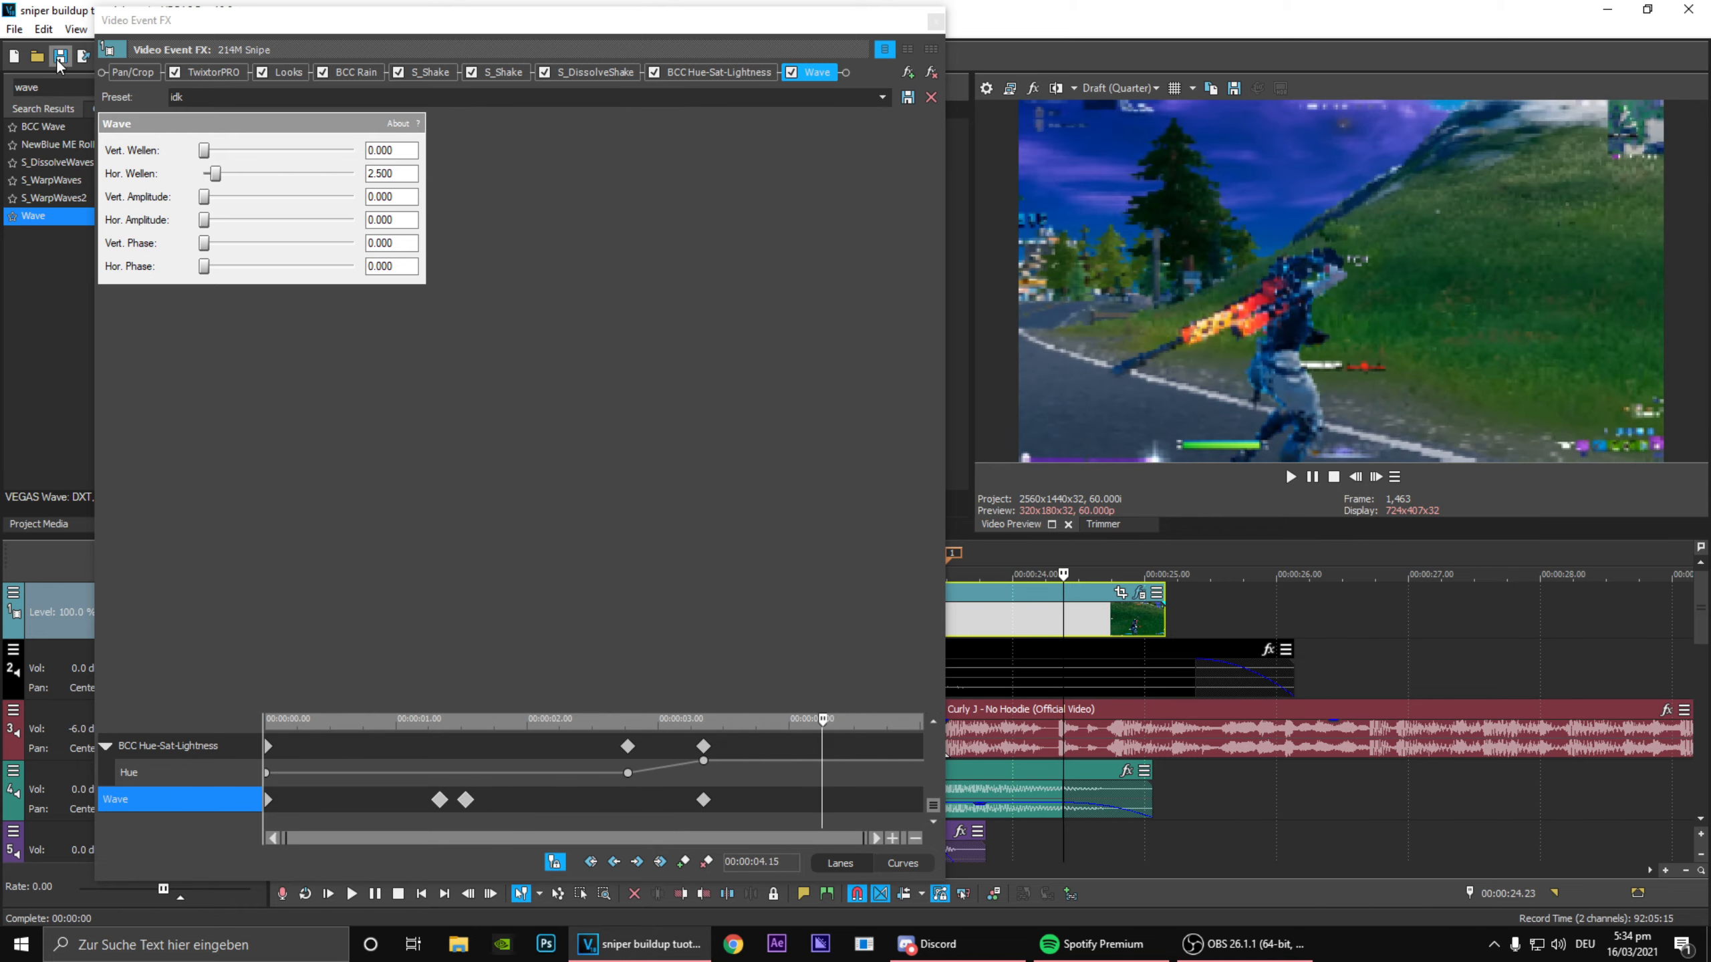
pyautogui.click(60, 58)
pyautogui.moveTo(565, 811)
pyautogui.mouseDown()
pyautogui.moveTo(529, 788)
pyautogui.moveTo(557, 805)
pyautogui.moveTo(543, 812)
pyautogui.mouseUp()
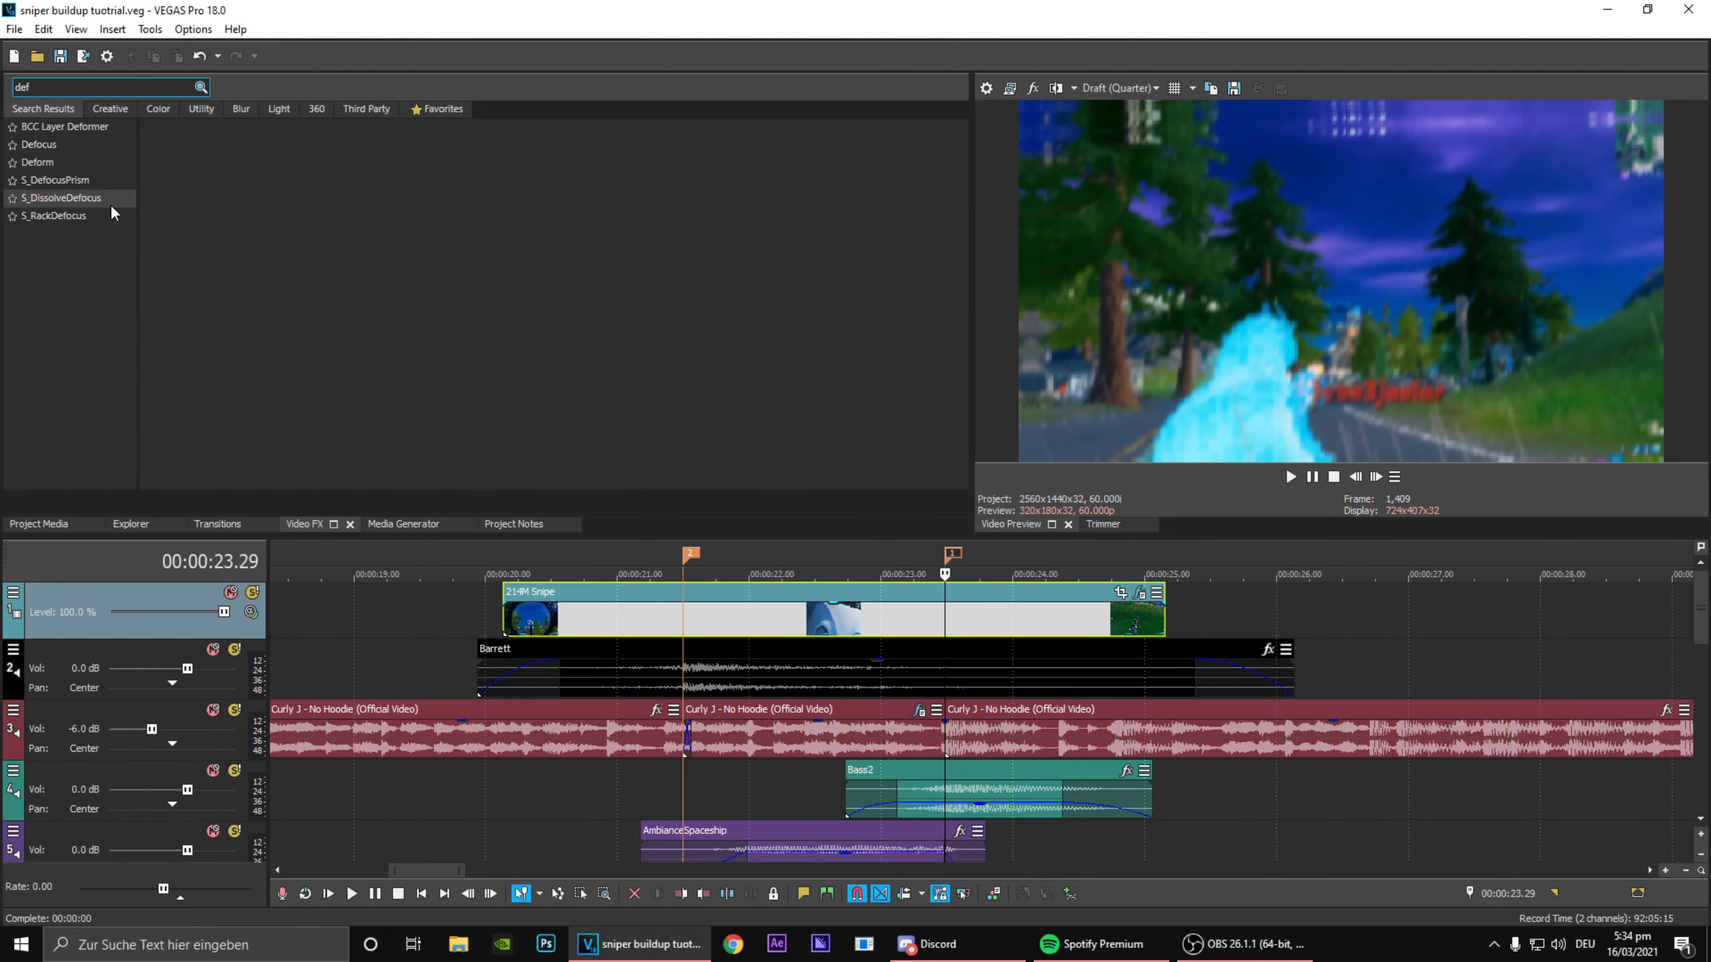
# Step: Find S_RackDefocus in the "def" search results and apply its perfect defocus preset to the 214M Snipe clip
pyautogui.click(75, 183)
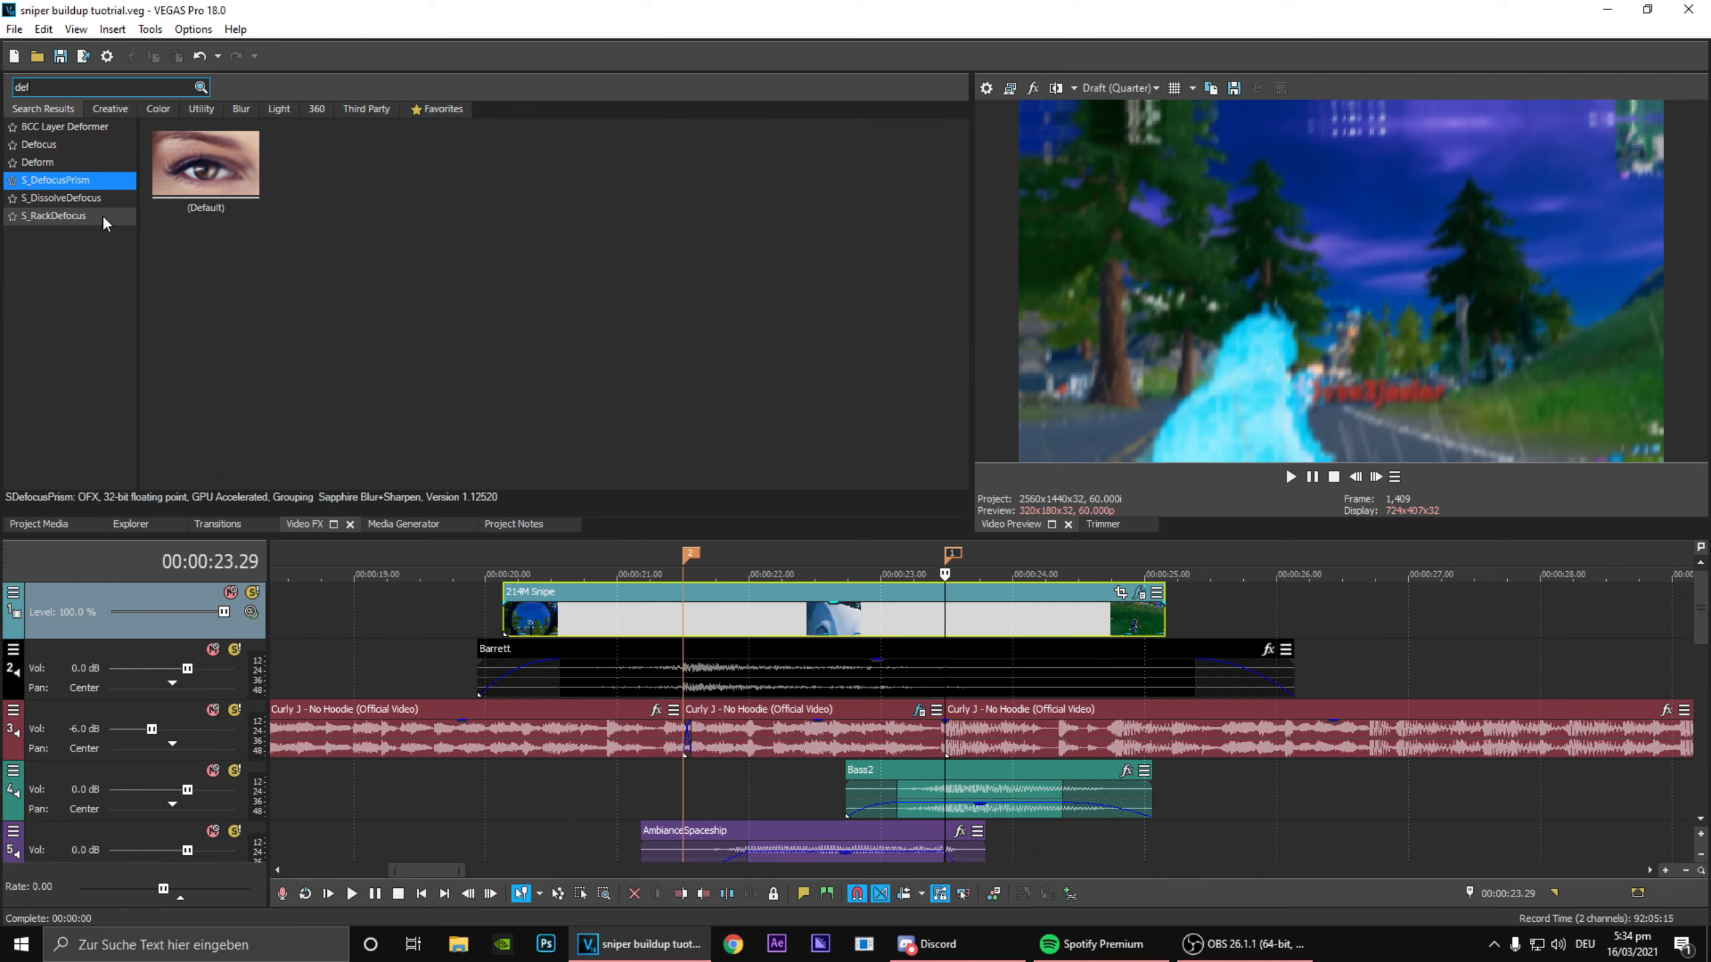
pyautogui.press('Down')
pyautogui.press('Down')
pyautogui.moveTo(324, 168); pyautogui.dragTo(1080, 457)
pyautogui.moveTo(995, 603); pyautogui.dragTo(994, 602)
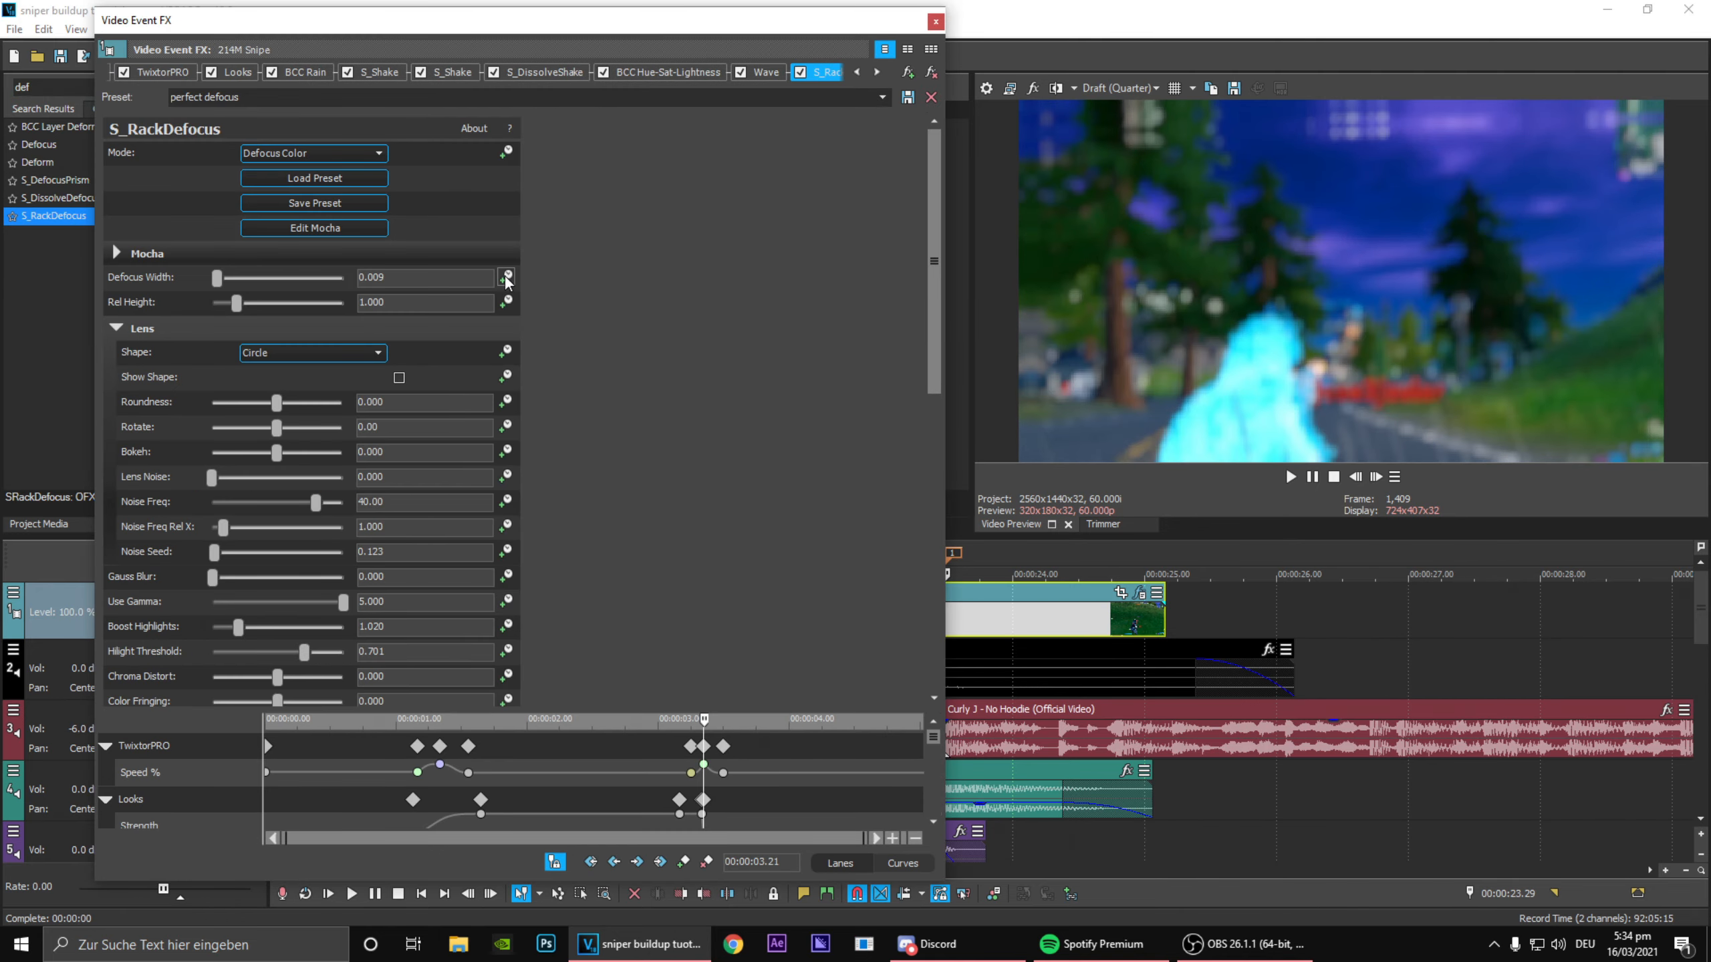
# Step: Animate the S_RackDefocus Defocus Width with keyframes at 00:00:03.21 and 00:00:03.20, setting it to 0.000 at 00:00:03.20
pyautogui.moveTo(933, 748); pyautogui.dragTo(939, 824)
pyautogui.doubleClick(697, 777)
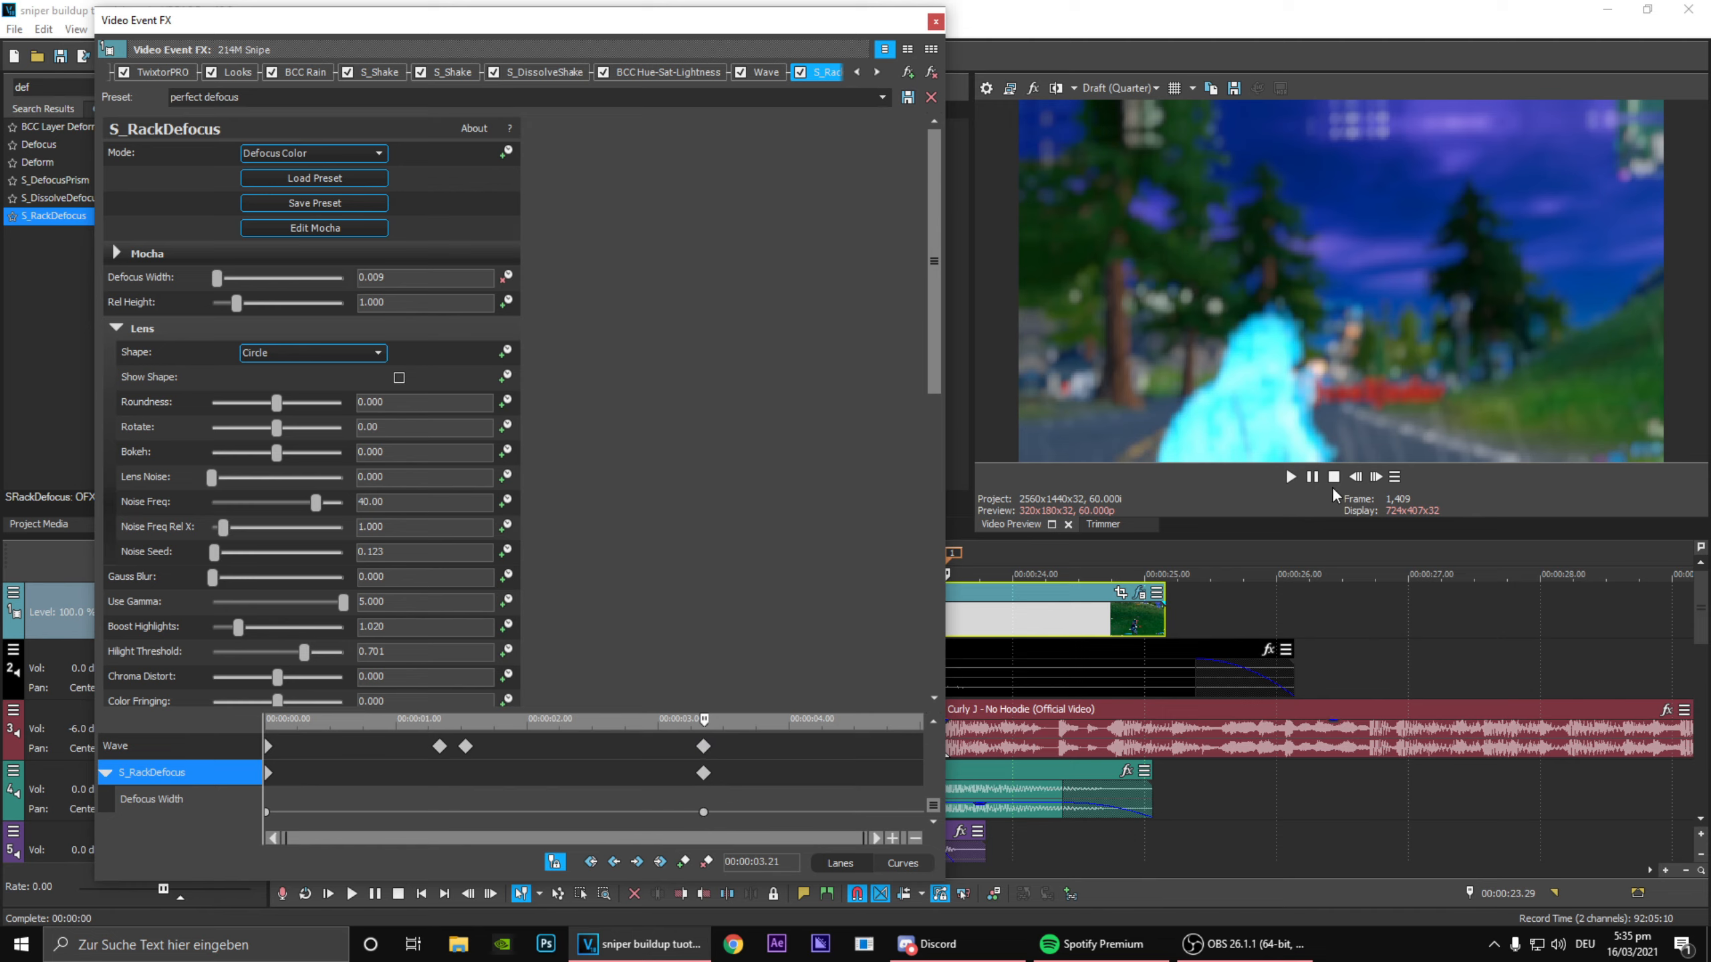
pyautogui.click(1353, 480)
pyautogui.scroll(4, 848, 814)
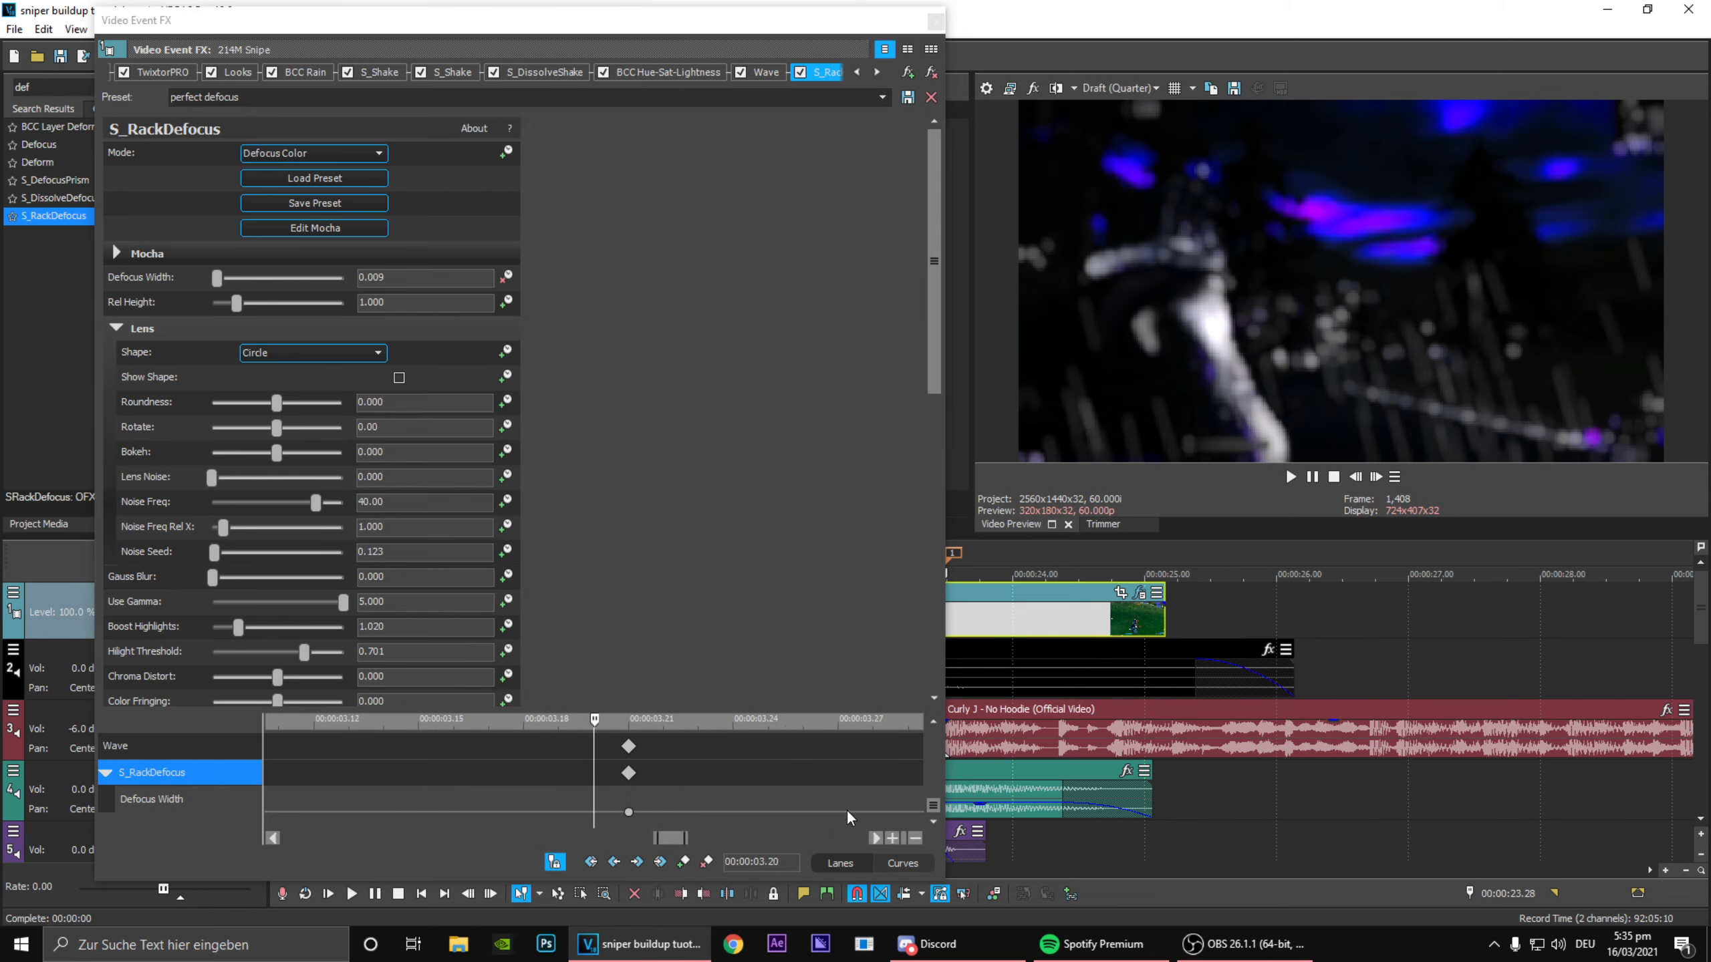
pyautogui.click(683, 863)
pyautogui.doubleClick(594, 812)
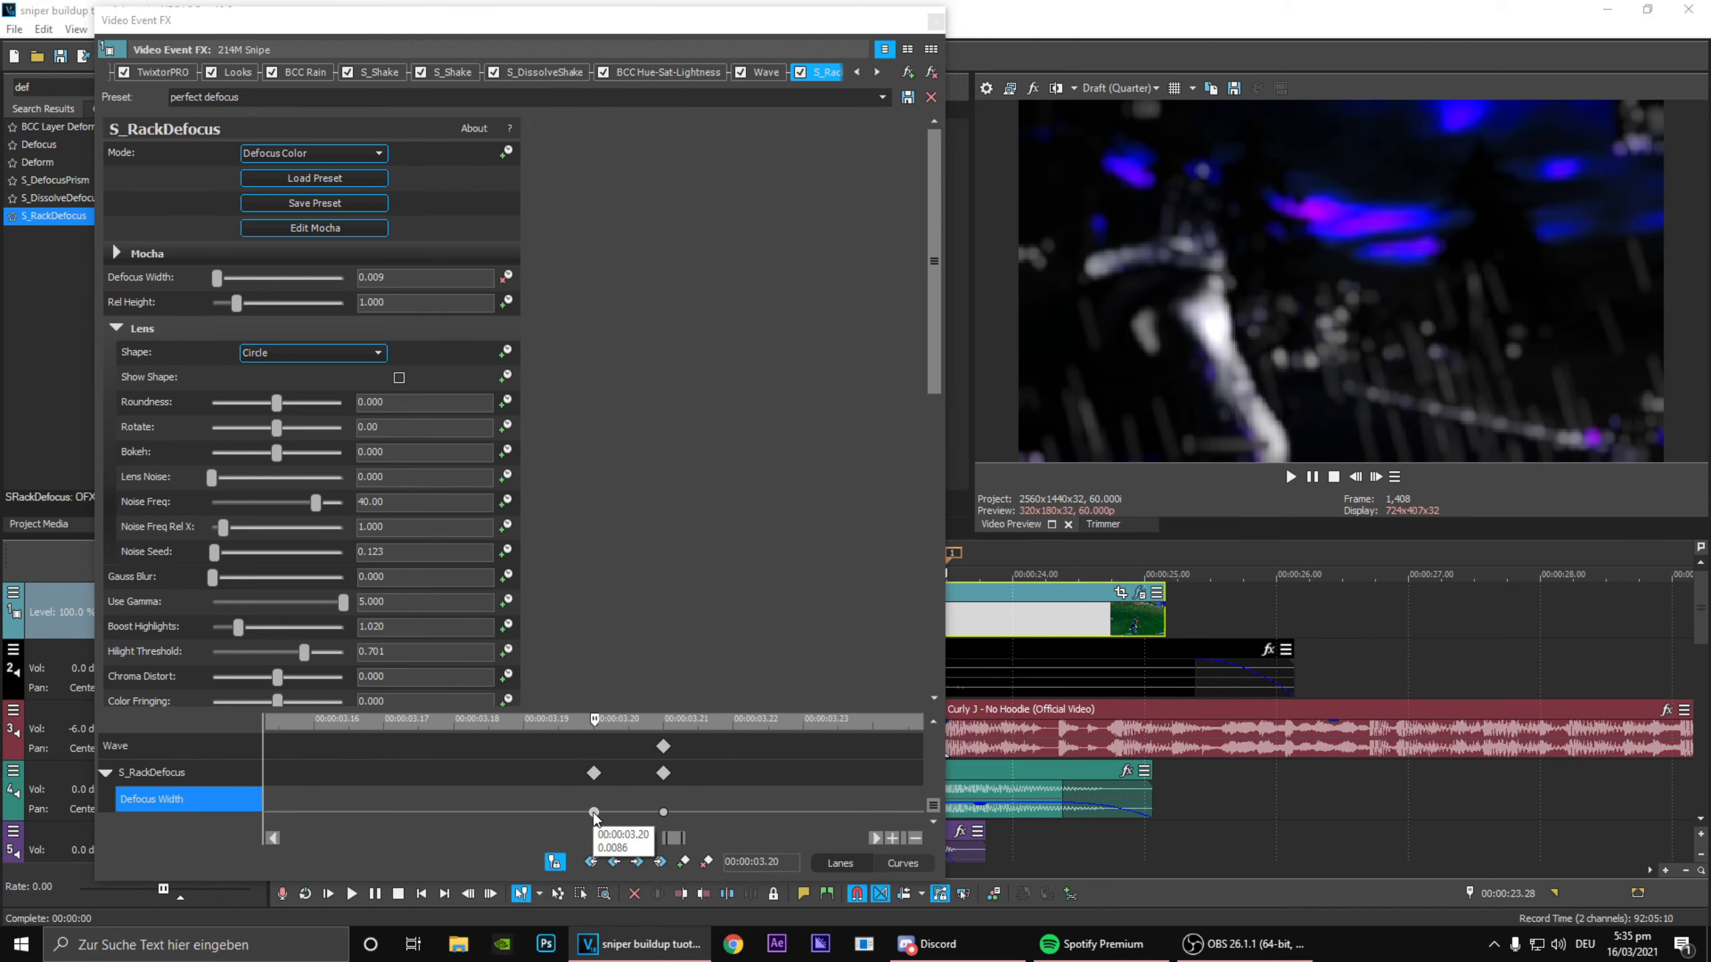
pyautogui.moveTo(522, 832); pyautogui.dragTo(511, 832)
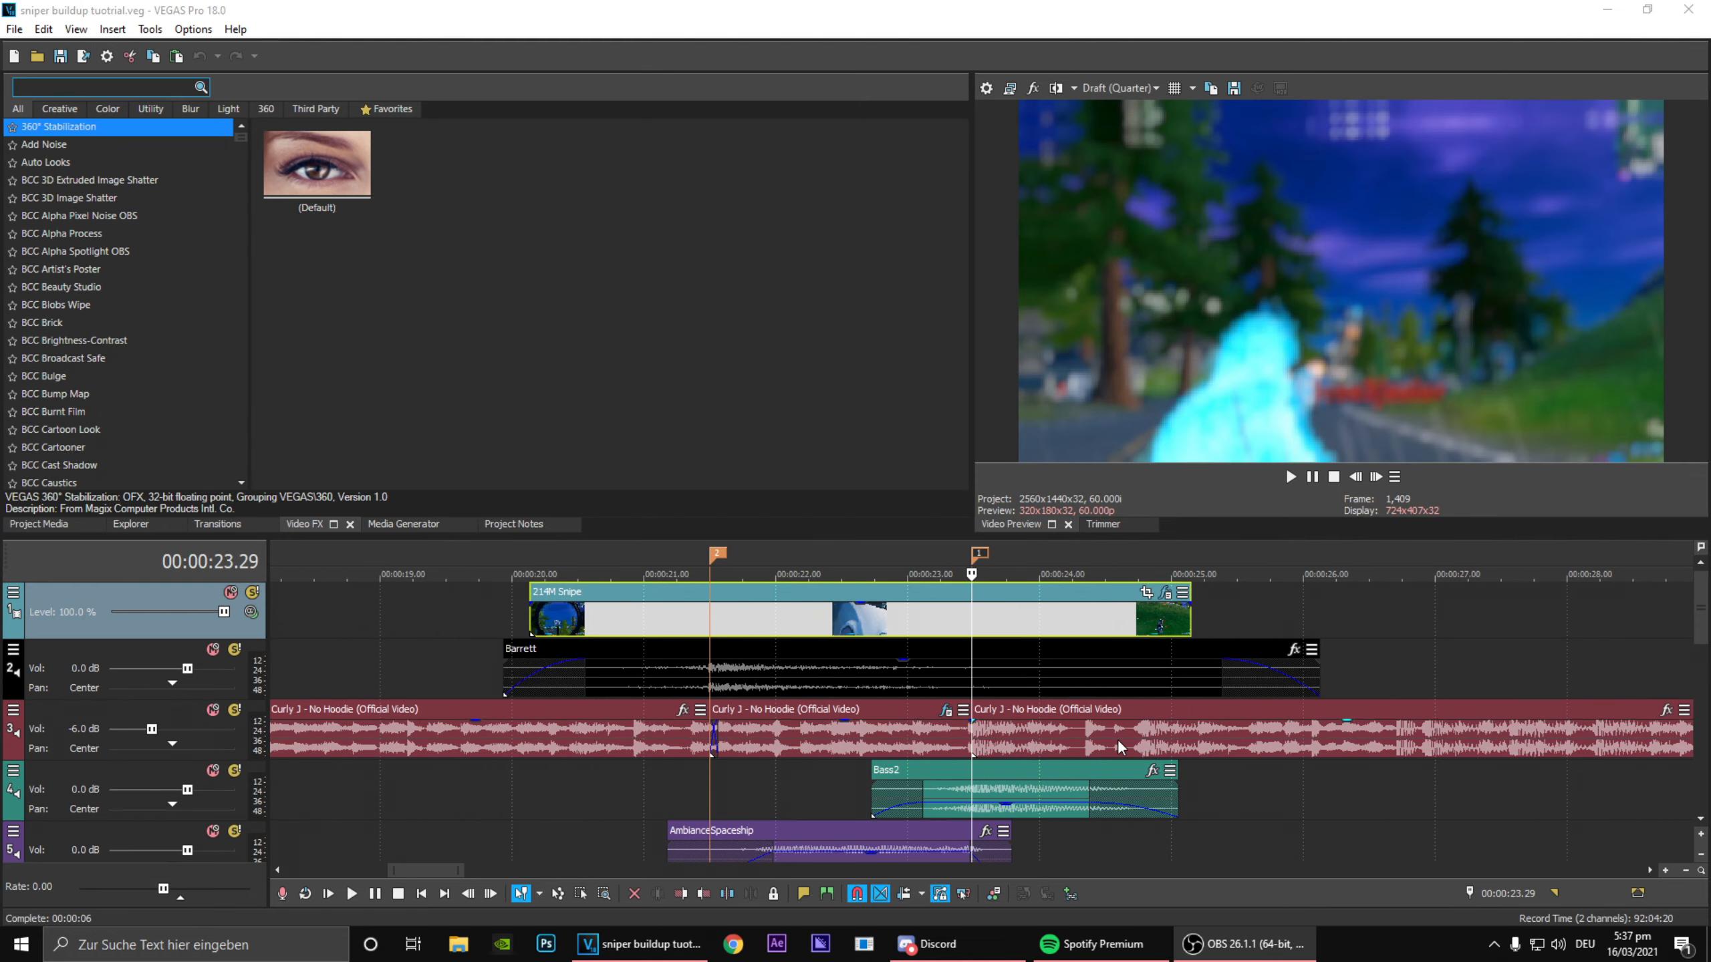
pyautogui.scroll(2, 1117, 738)
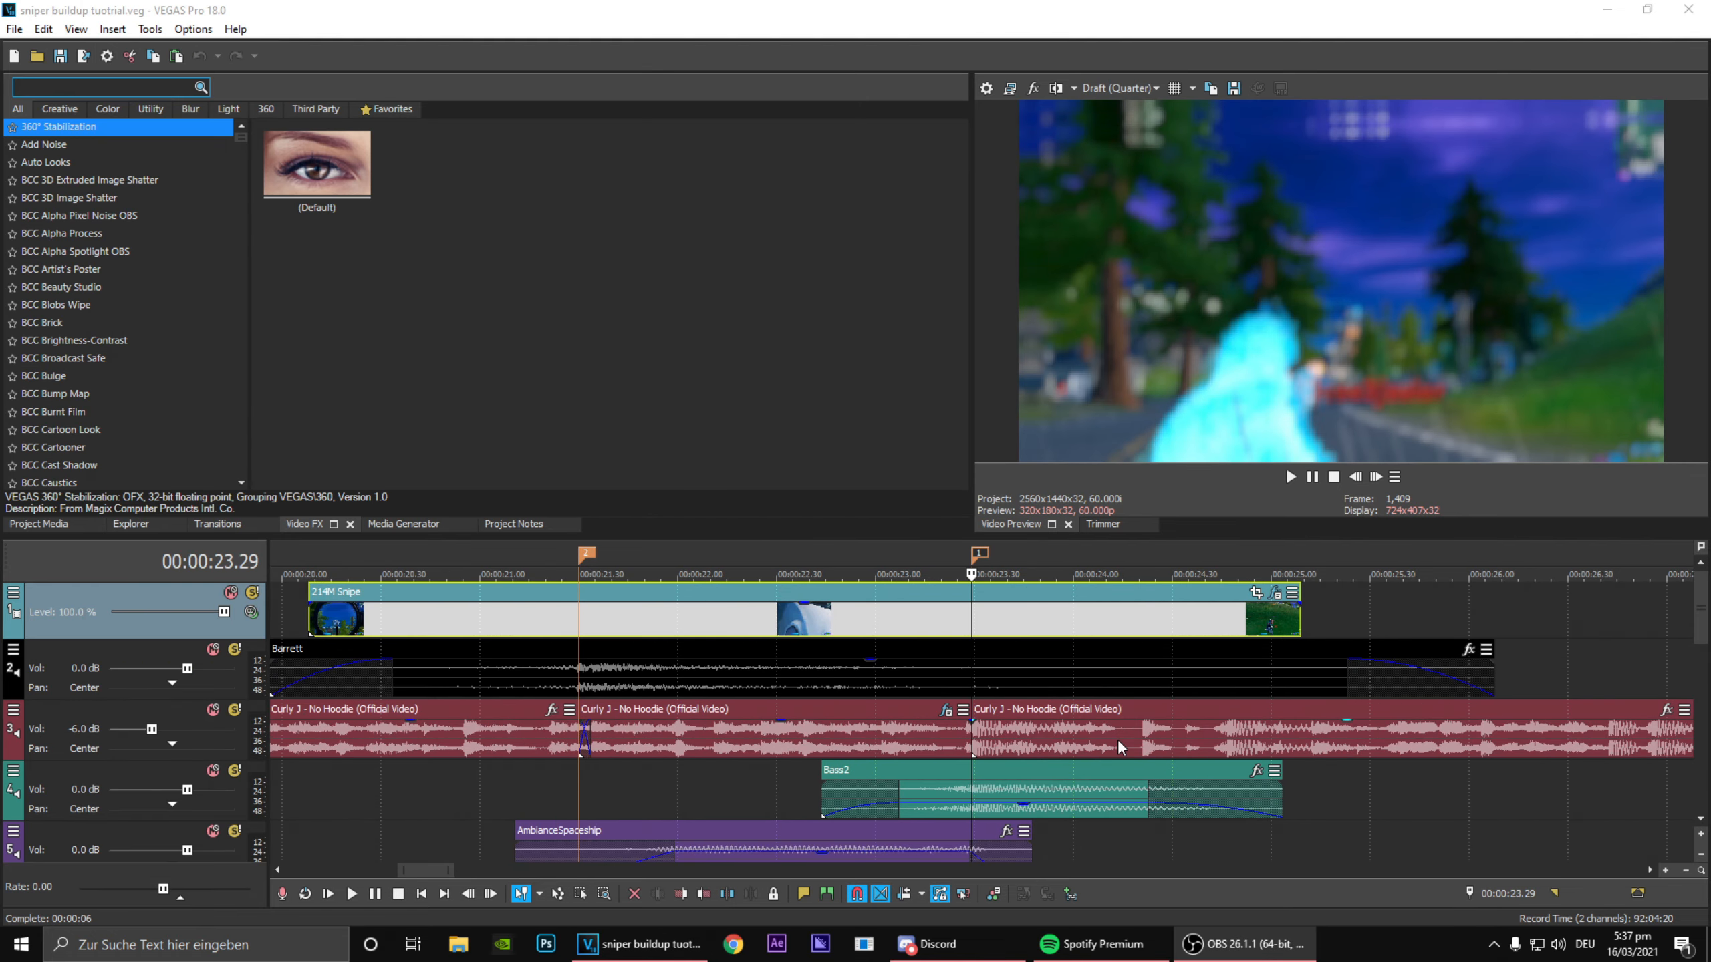
# Step: Step frame by frame through the clip after the 00:00:23.29 marker to check how the defocus fades out
pyautogui.click(1377, 477)
pyautogui.click(1377, 477)
pyautogui.click(1382, 476)
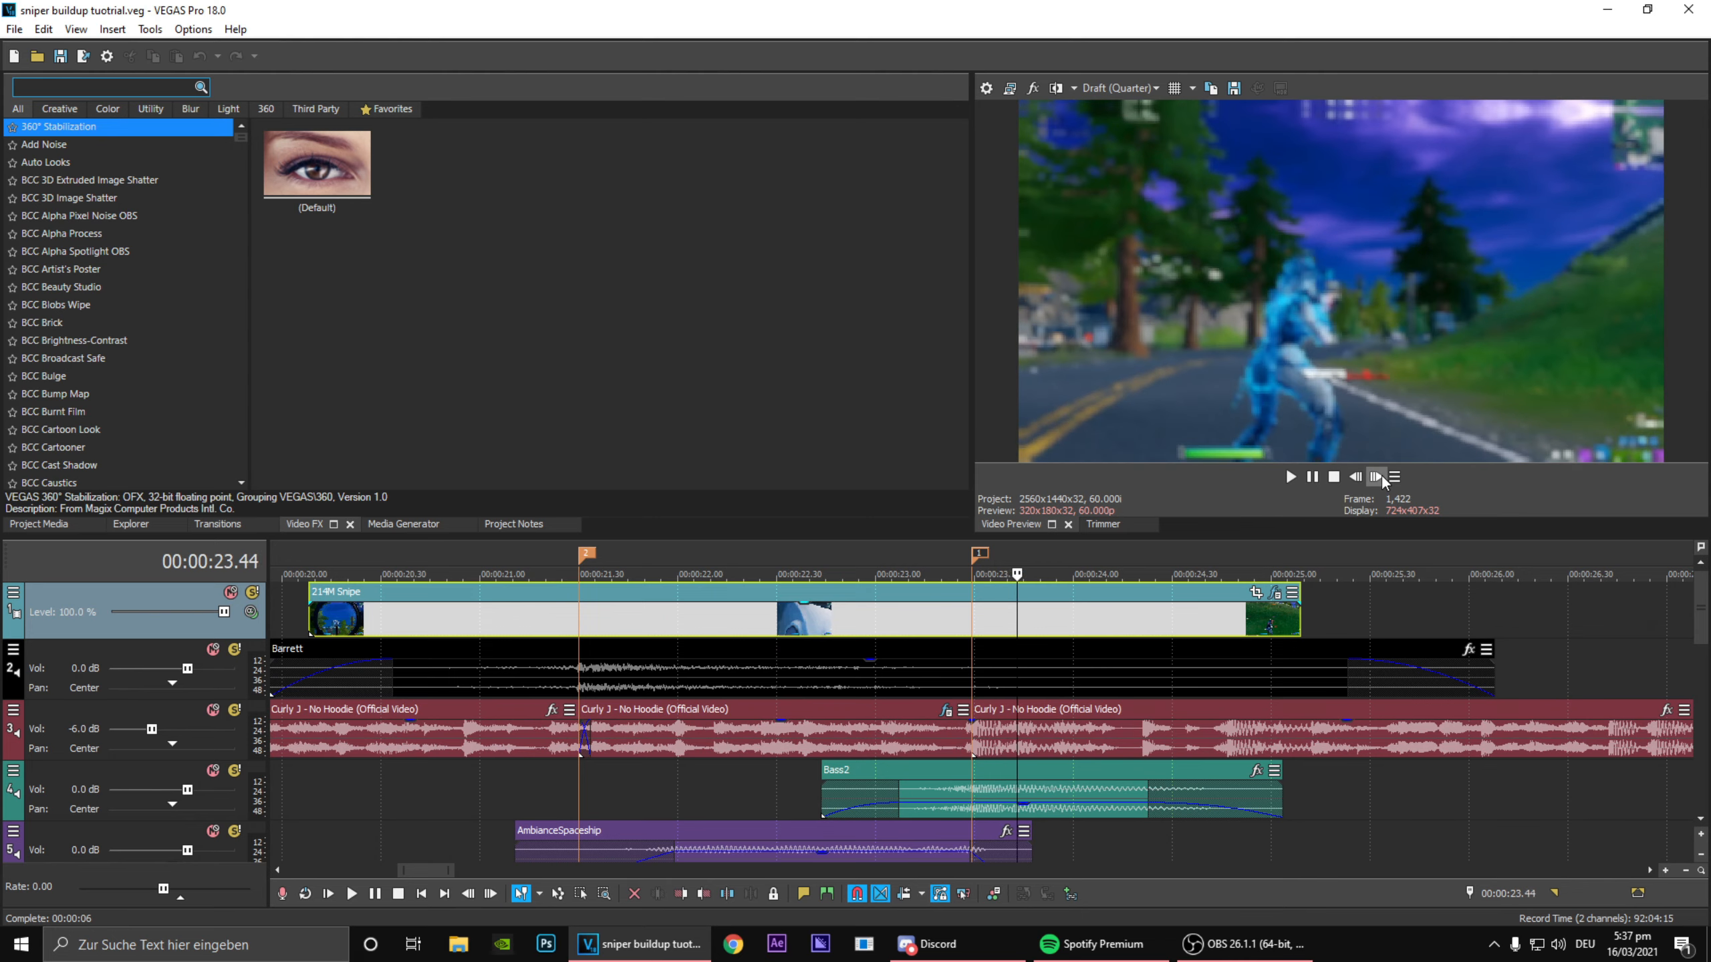
pyautogui.click(1382, 476)
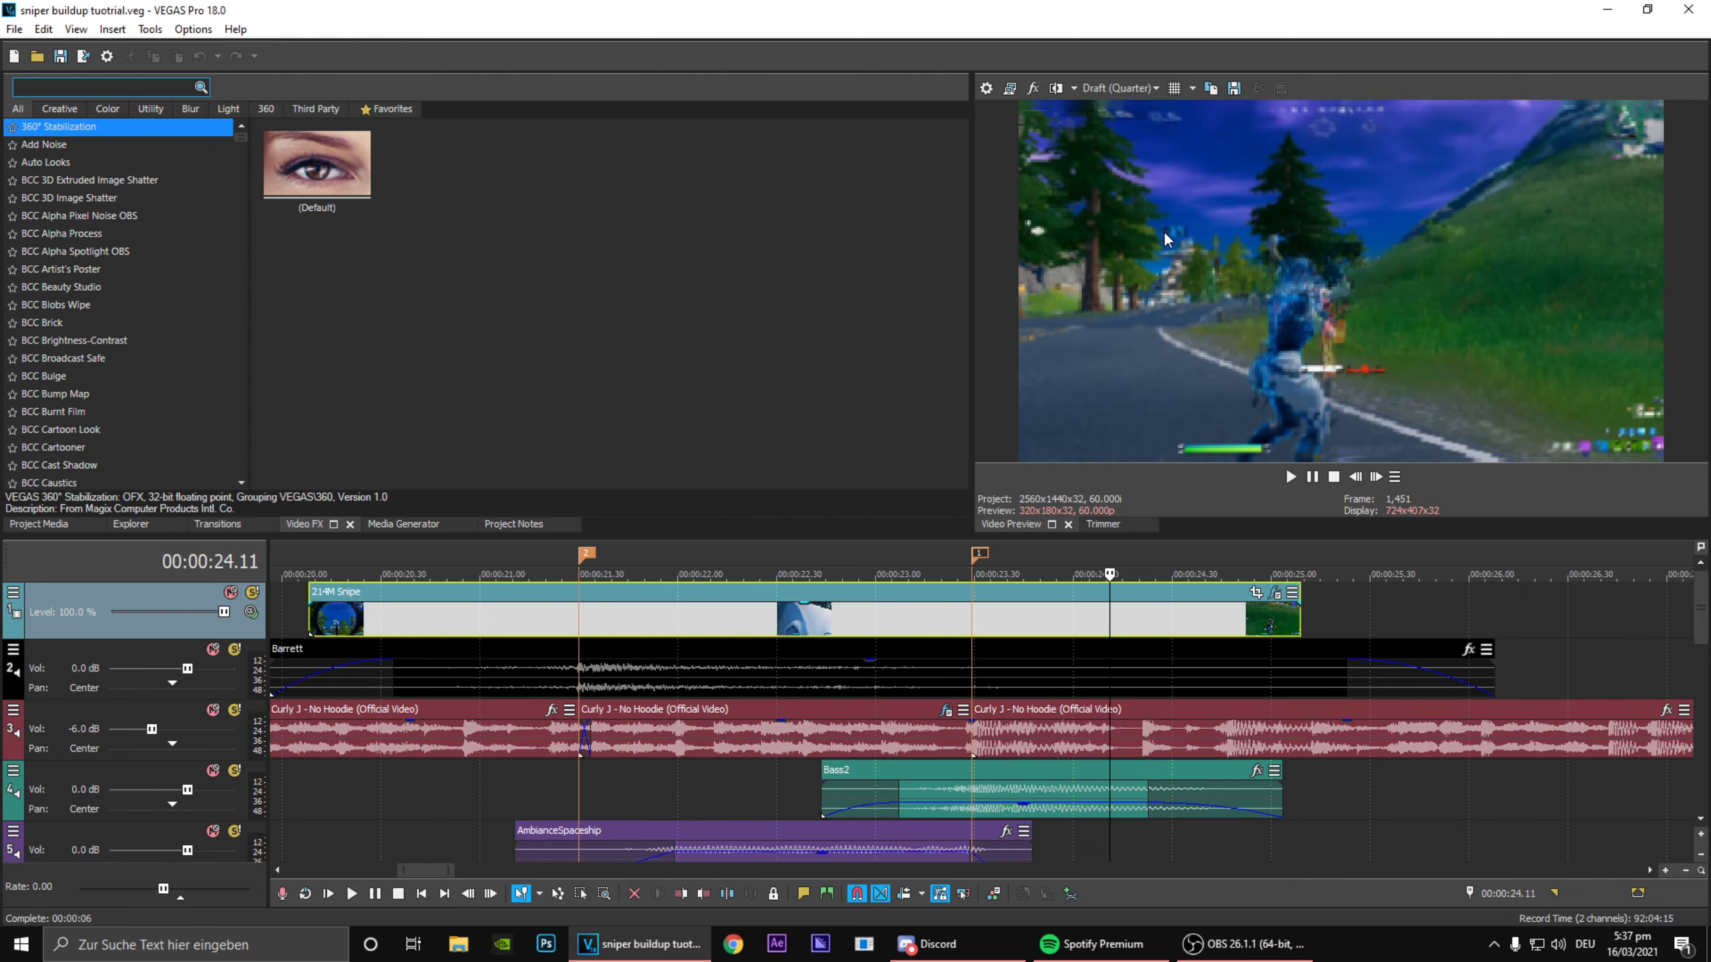
pyautogui.click(976, 551)
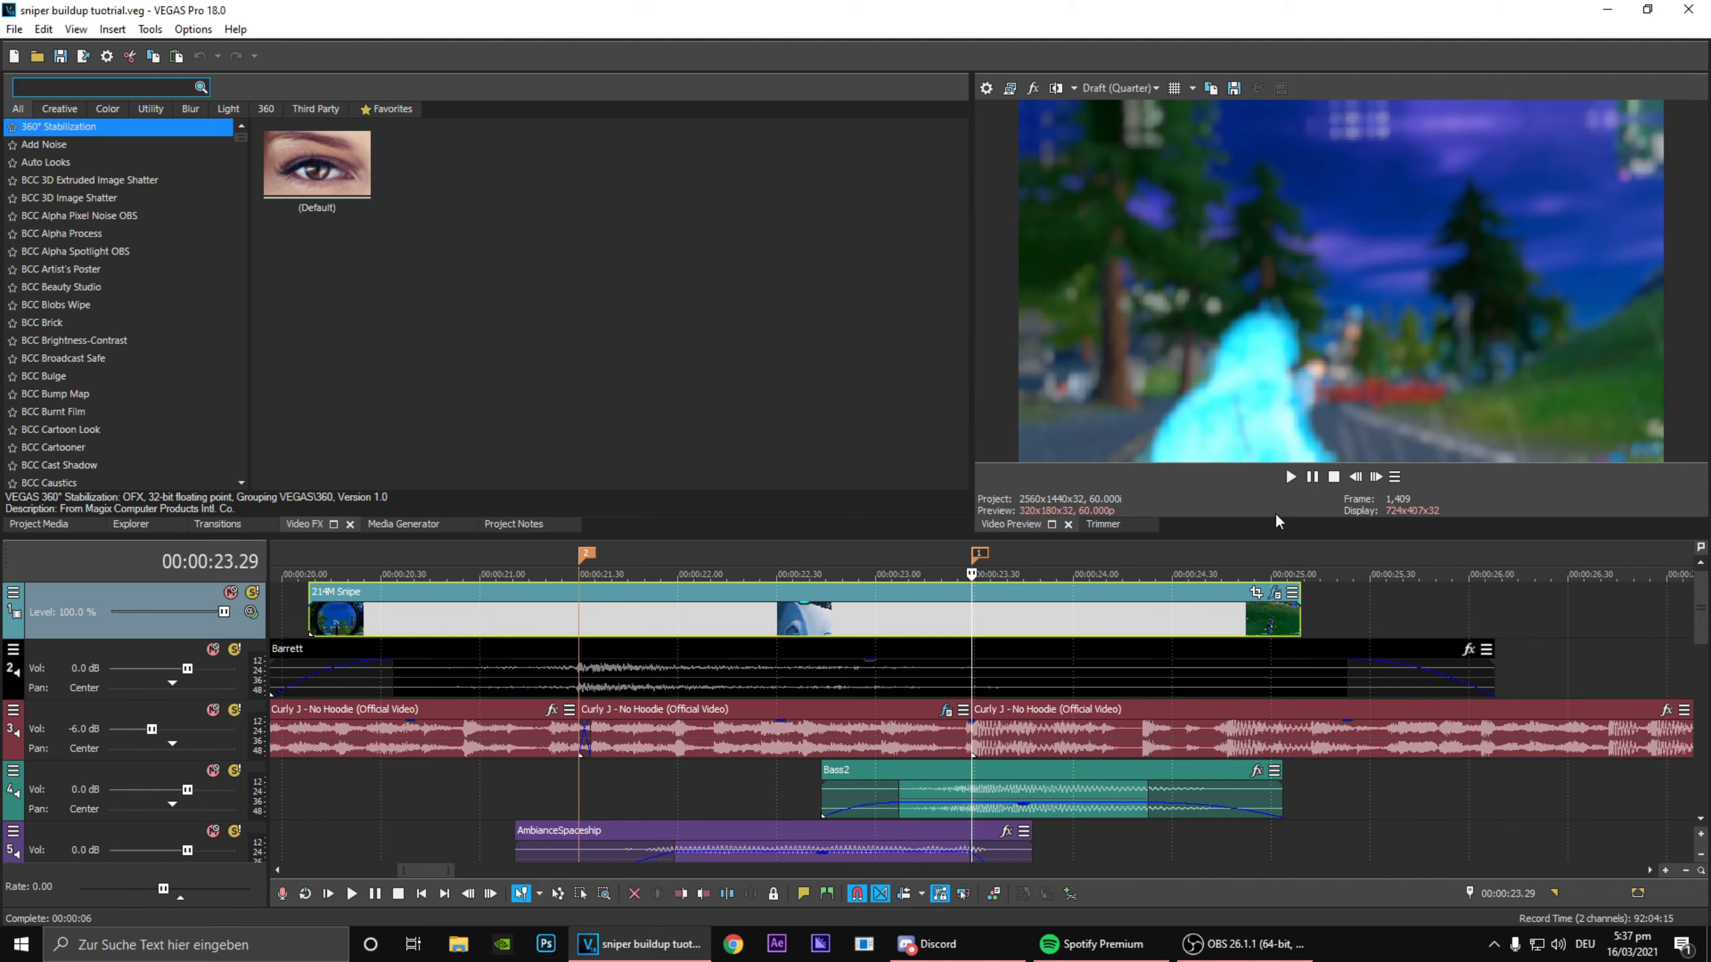
pyautogui.click(1376, 478)
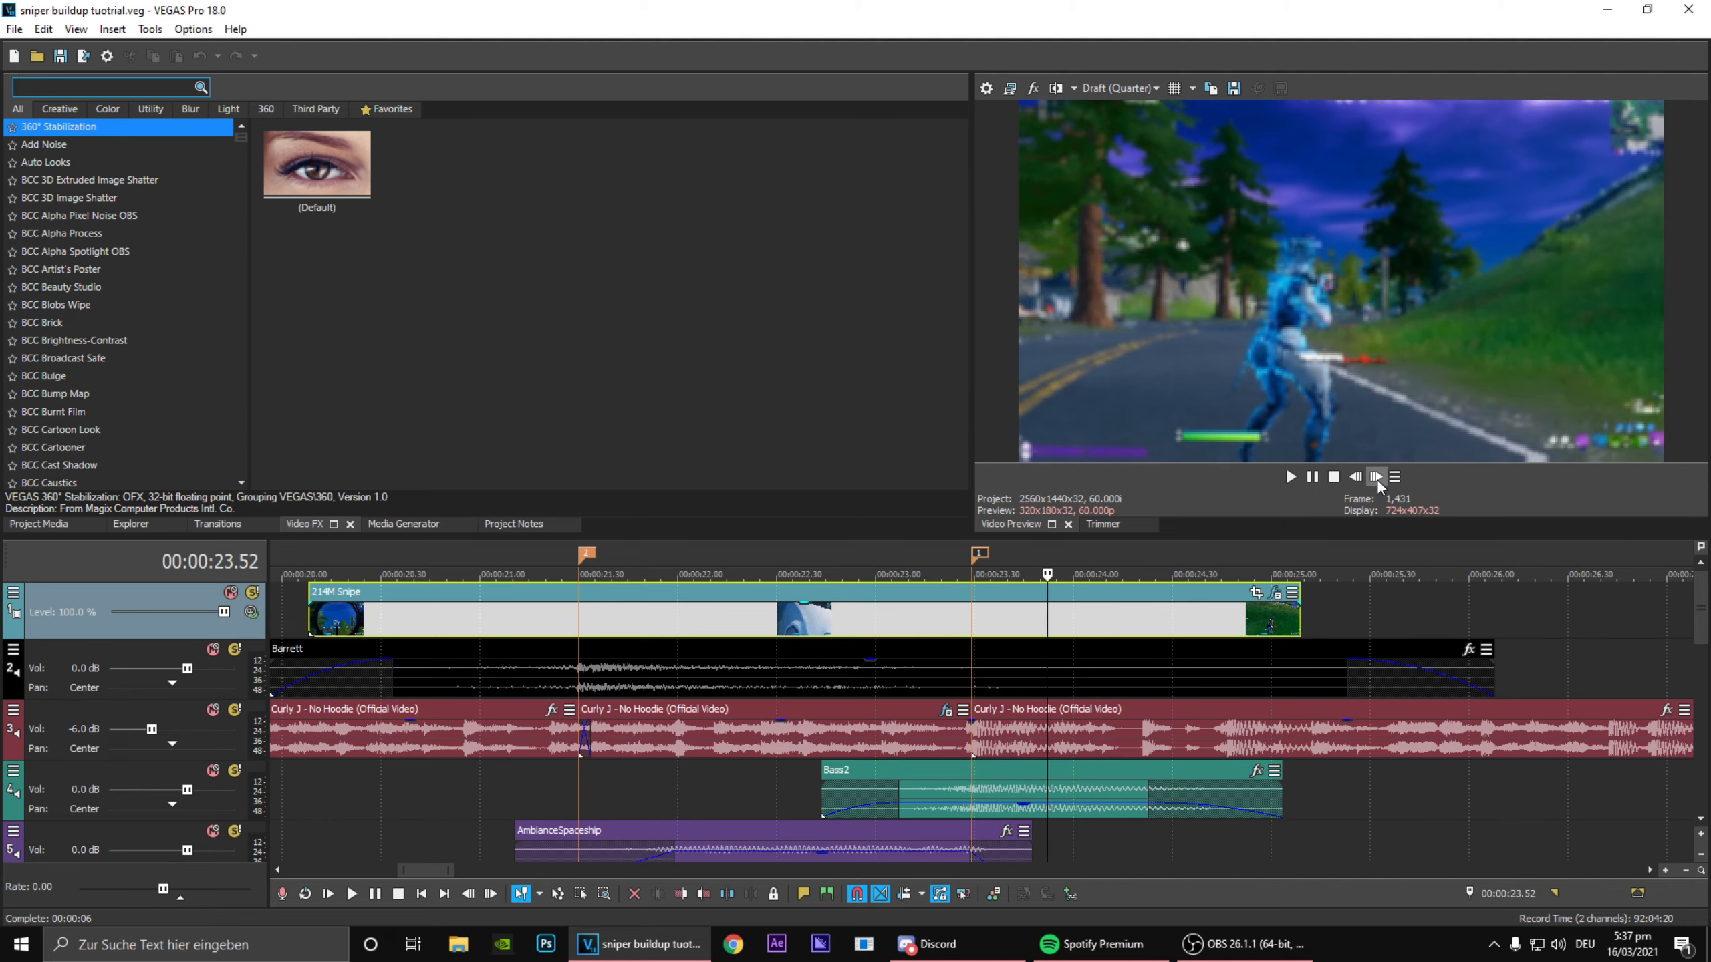
# Step: Search the video effects for "hsl" and apply HSL Adjust with its default preset to the 214M Snipe clip
pyautogui.click(116, 90)
pyautogui.write('hsl')
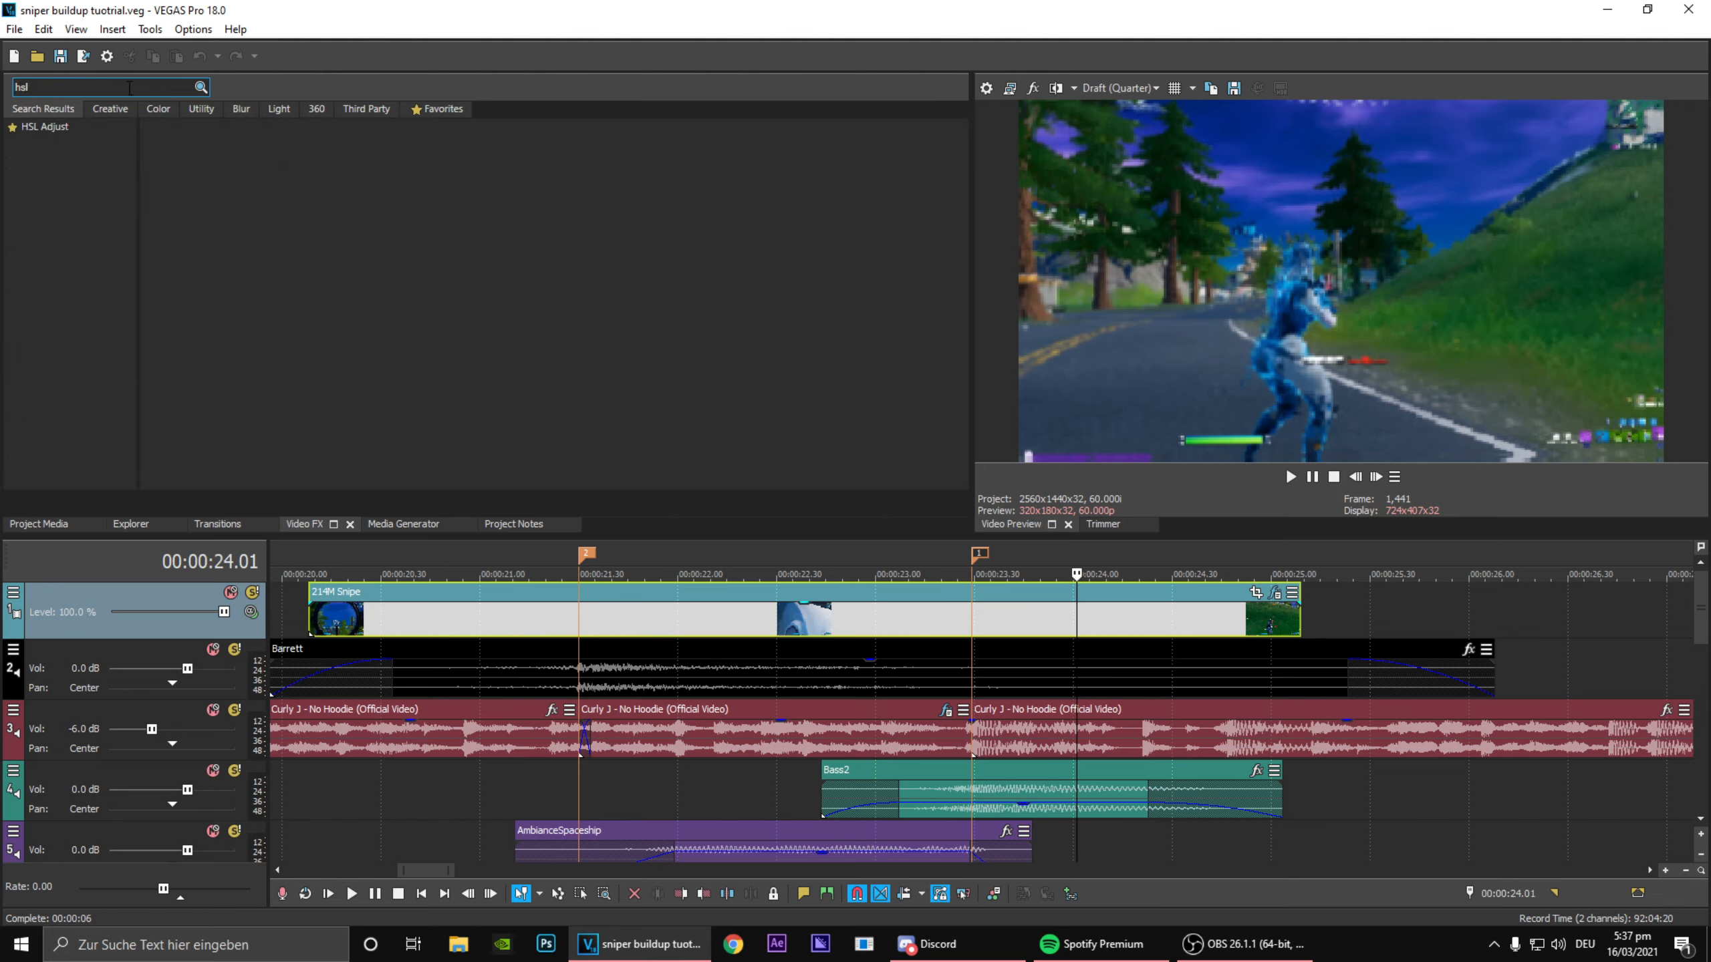
pyautogui.click(45, 127)
pyautogui.moveTo(206, 169); pyautogui.dragTo(1169, 635)
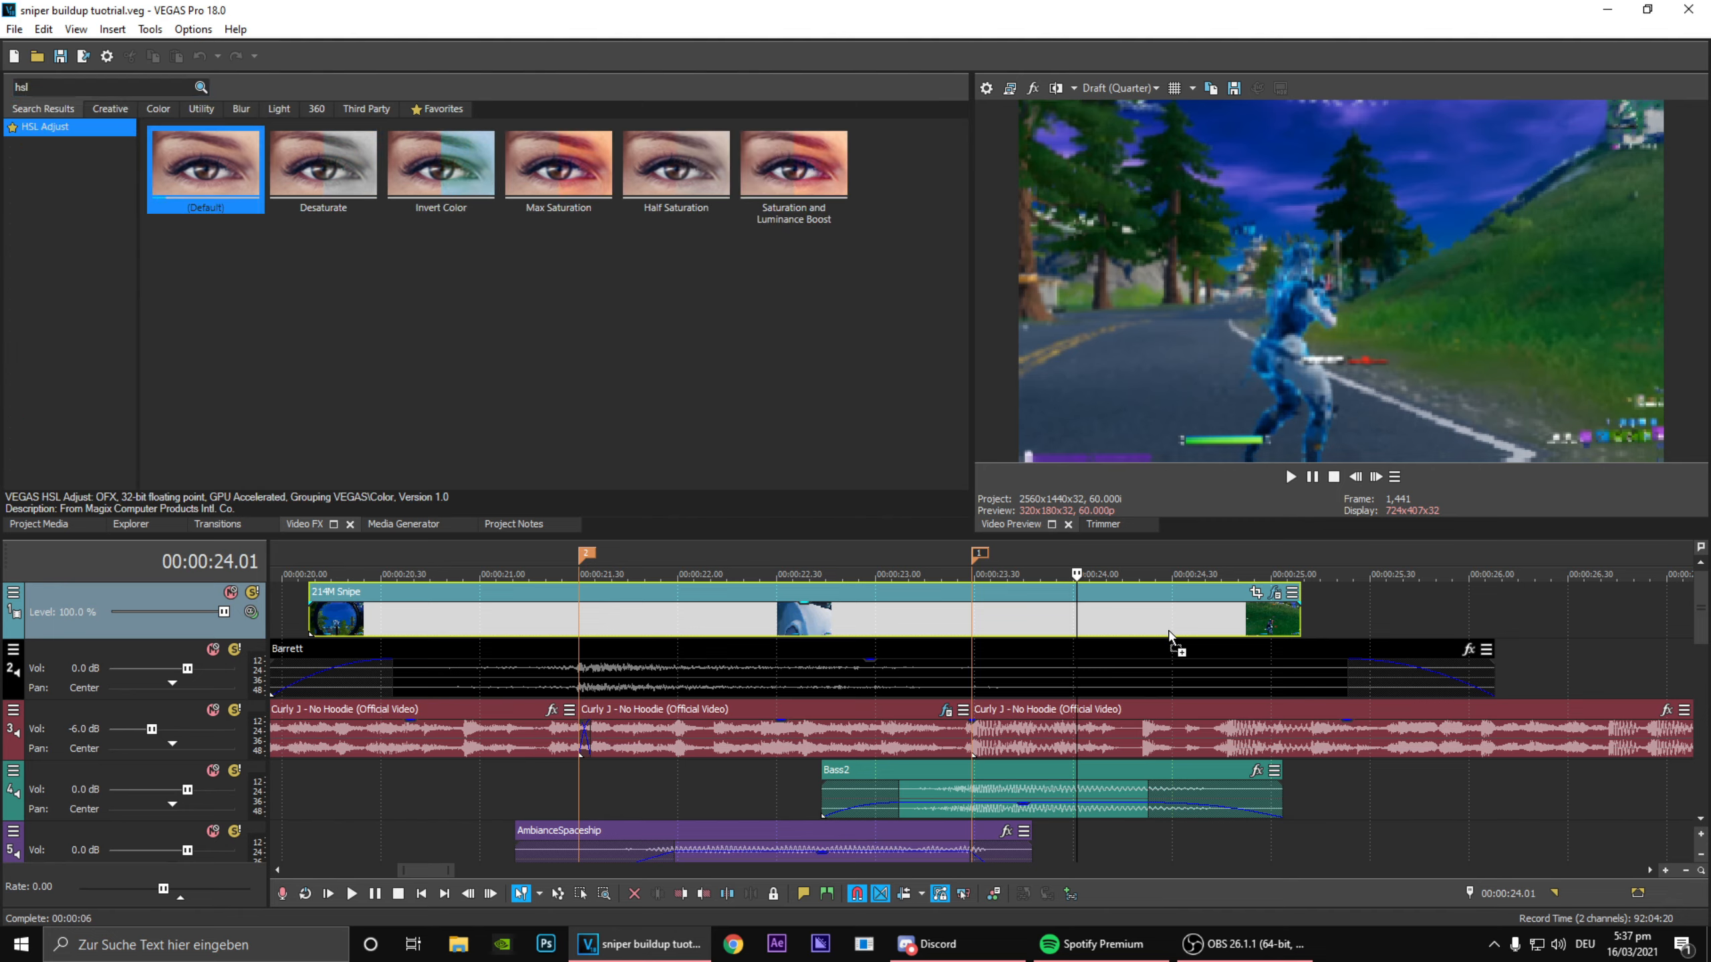
pyautogui.moveTo(1056, 615); pyautogui.dragTo(1055, 614)
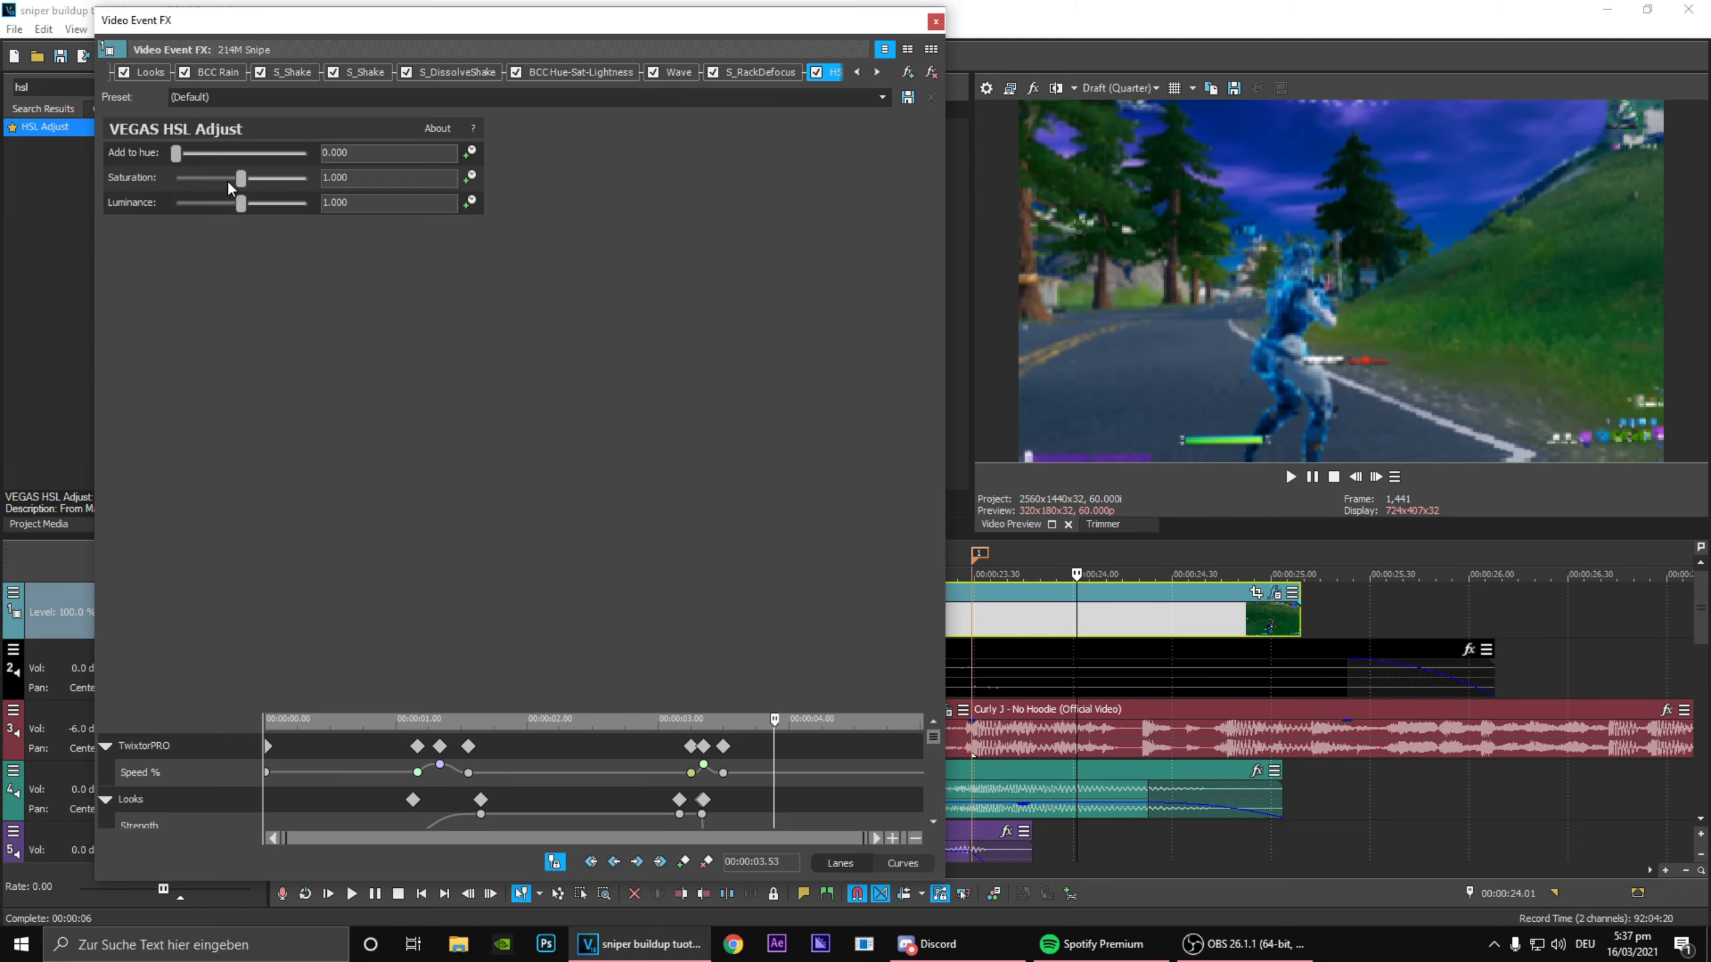
# Step: Set the HSL Adjust Saturation to 2.000 and animate it with a keyframe at 00:00:03.21
pyautogui.moveTo(241, 180); pyautogui.dragTo(669, 217)
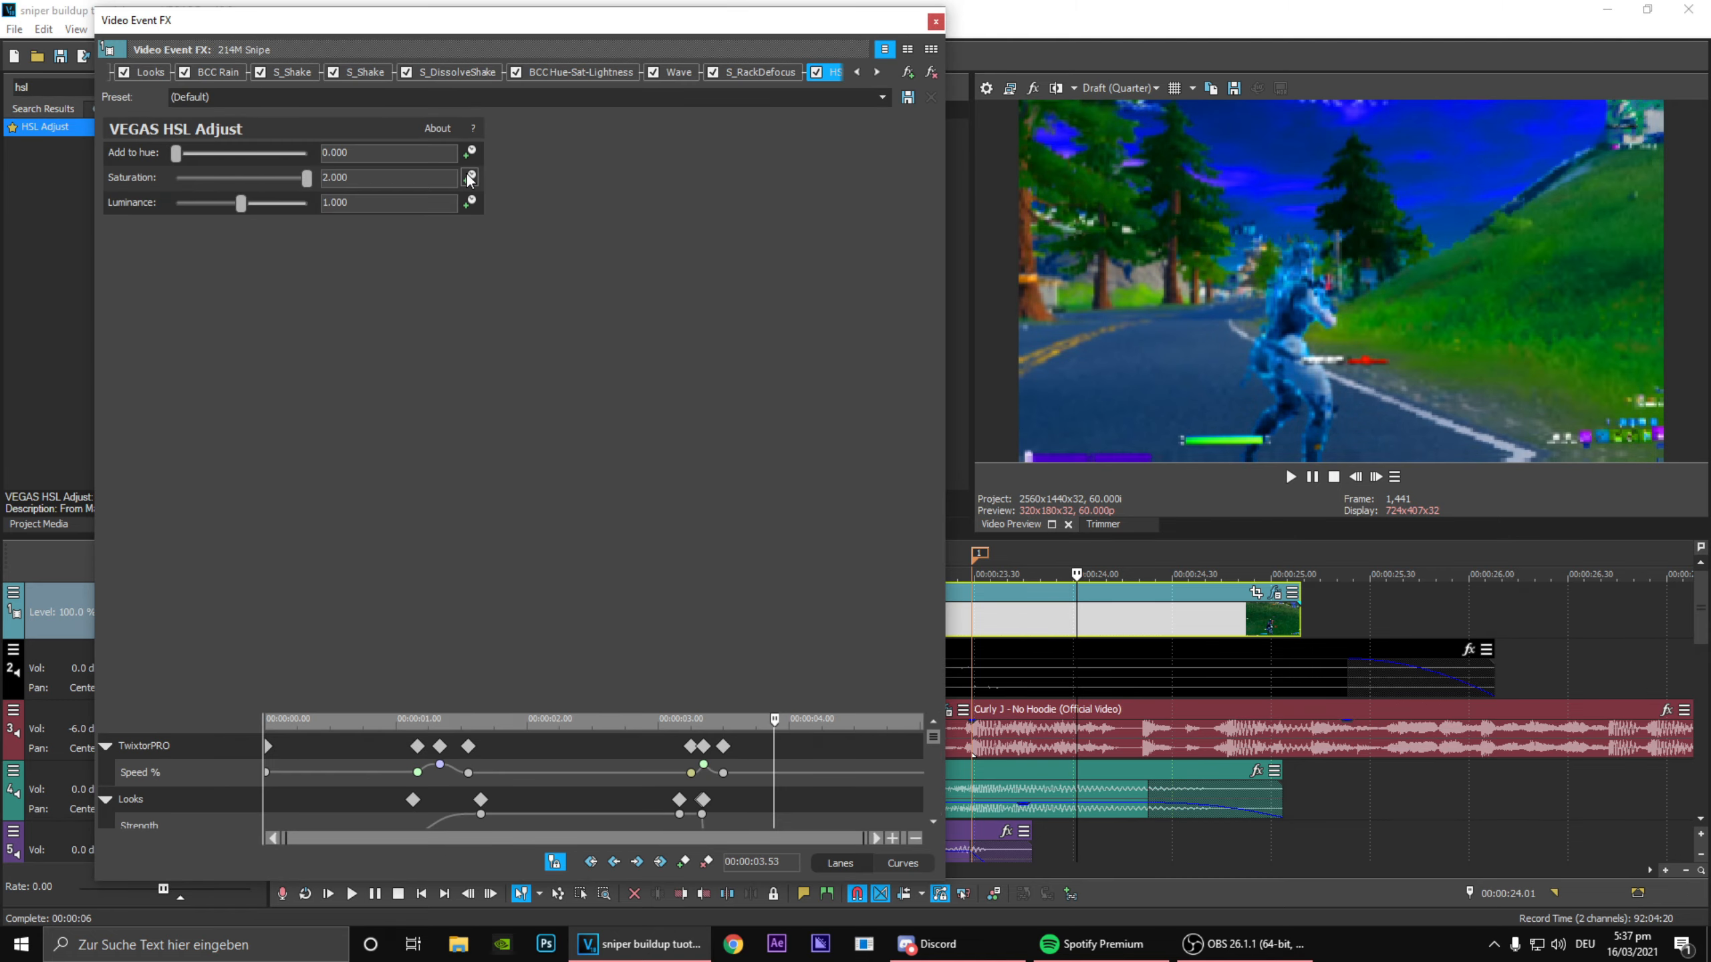
pyautogui.moveTo(934, 736); pyautogui.dragTo(936, 865)
pyautogui.moveTo(721, 791); pyautogui.dragTo(704, 784)
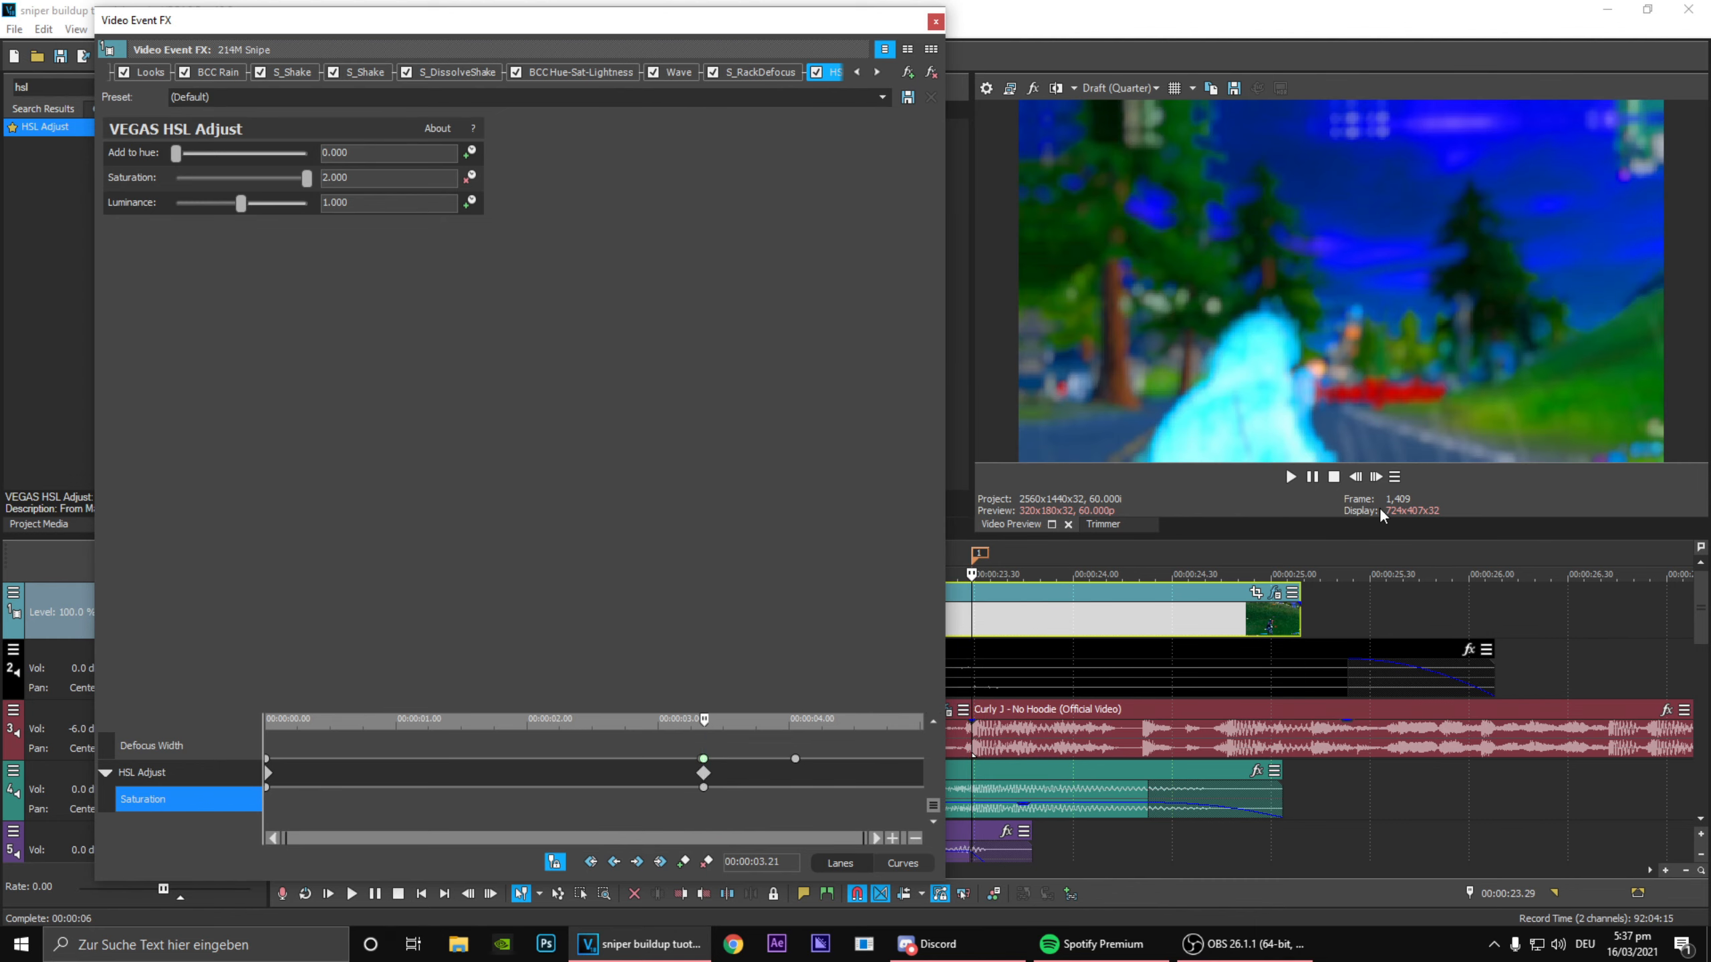
# Step: Add a Saturation keyframe one frame earlier, at 00:00:03.20, and set its value to 1
pyautogui.click(1355, 476)
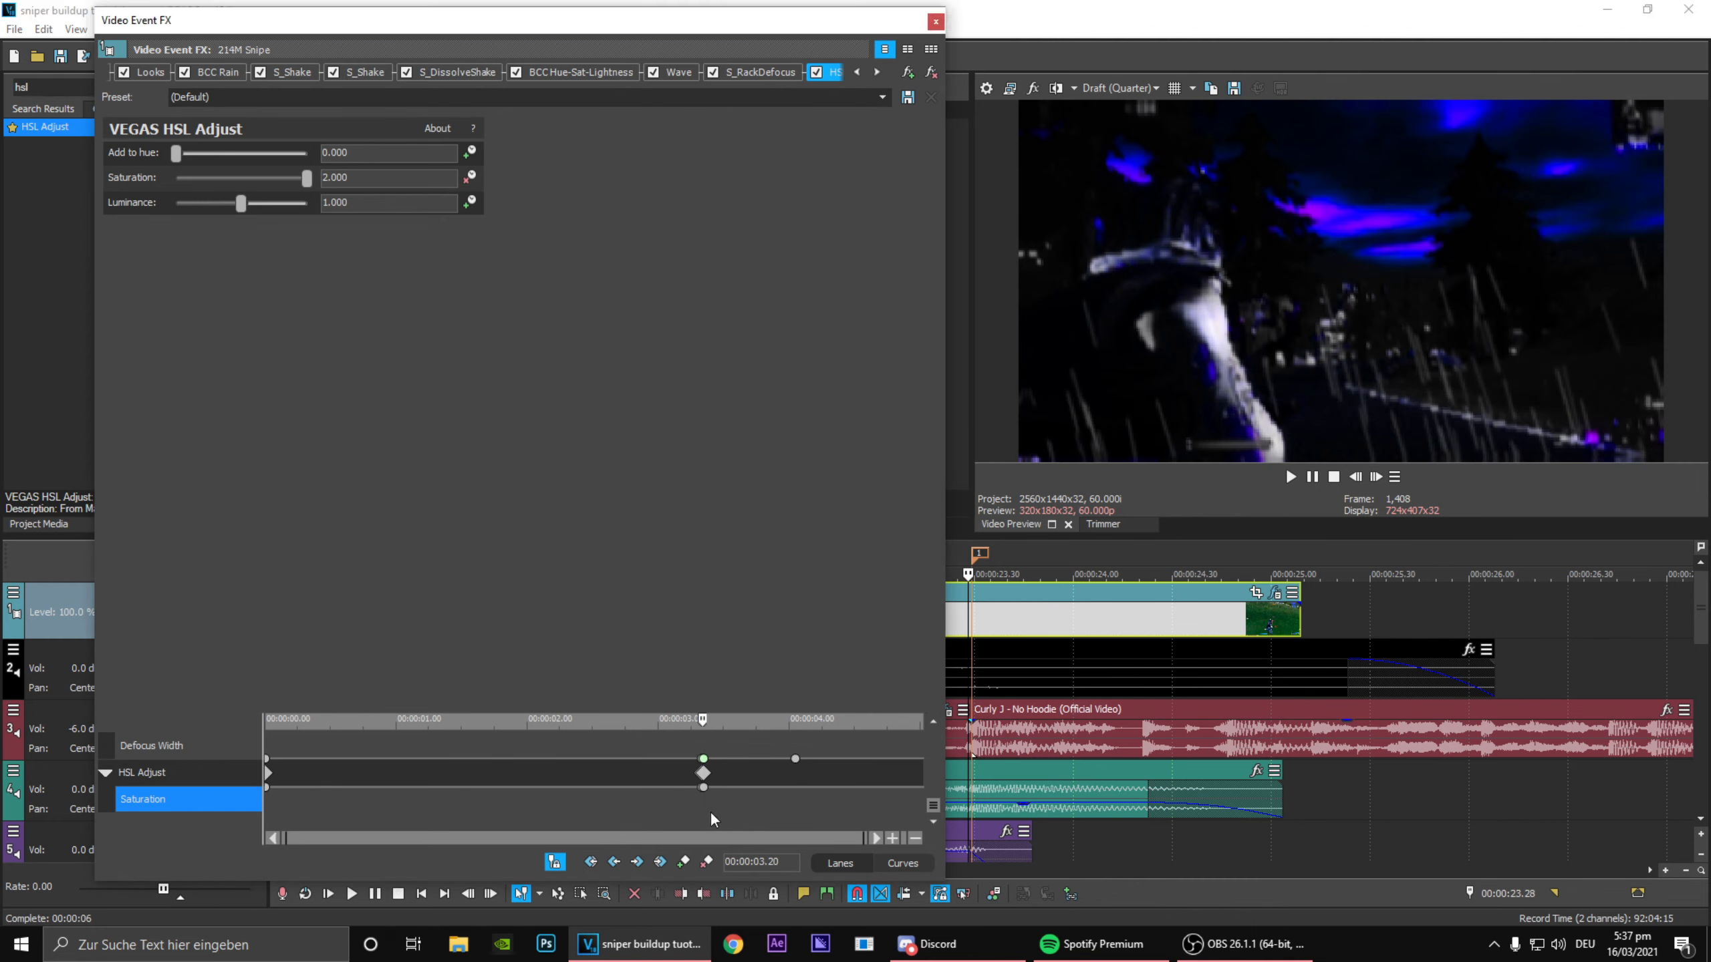
pyautogui.scroll(5, 711, 815)
pyautogui.doubleClick(593, 787)
pyautogui.click(732, 818)
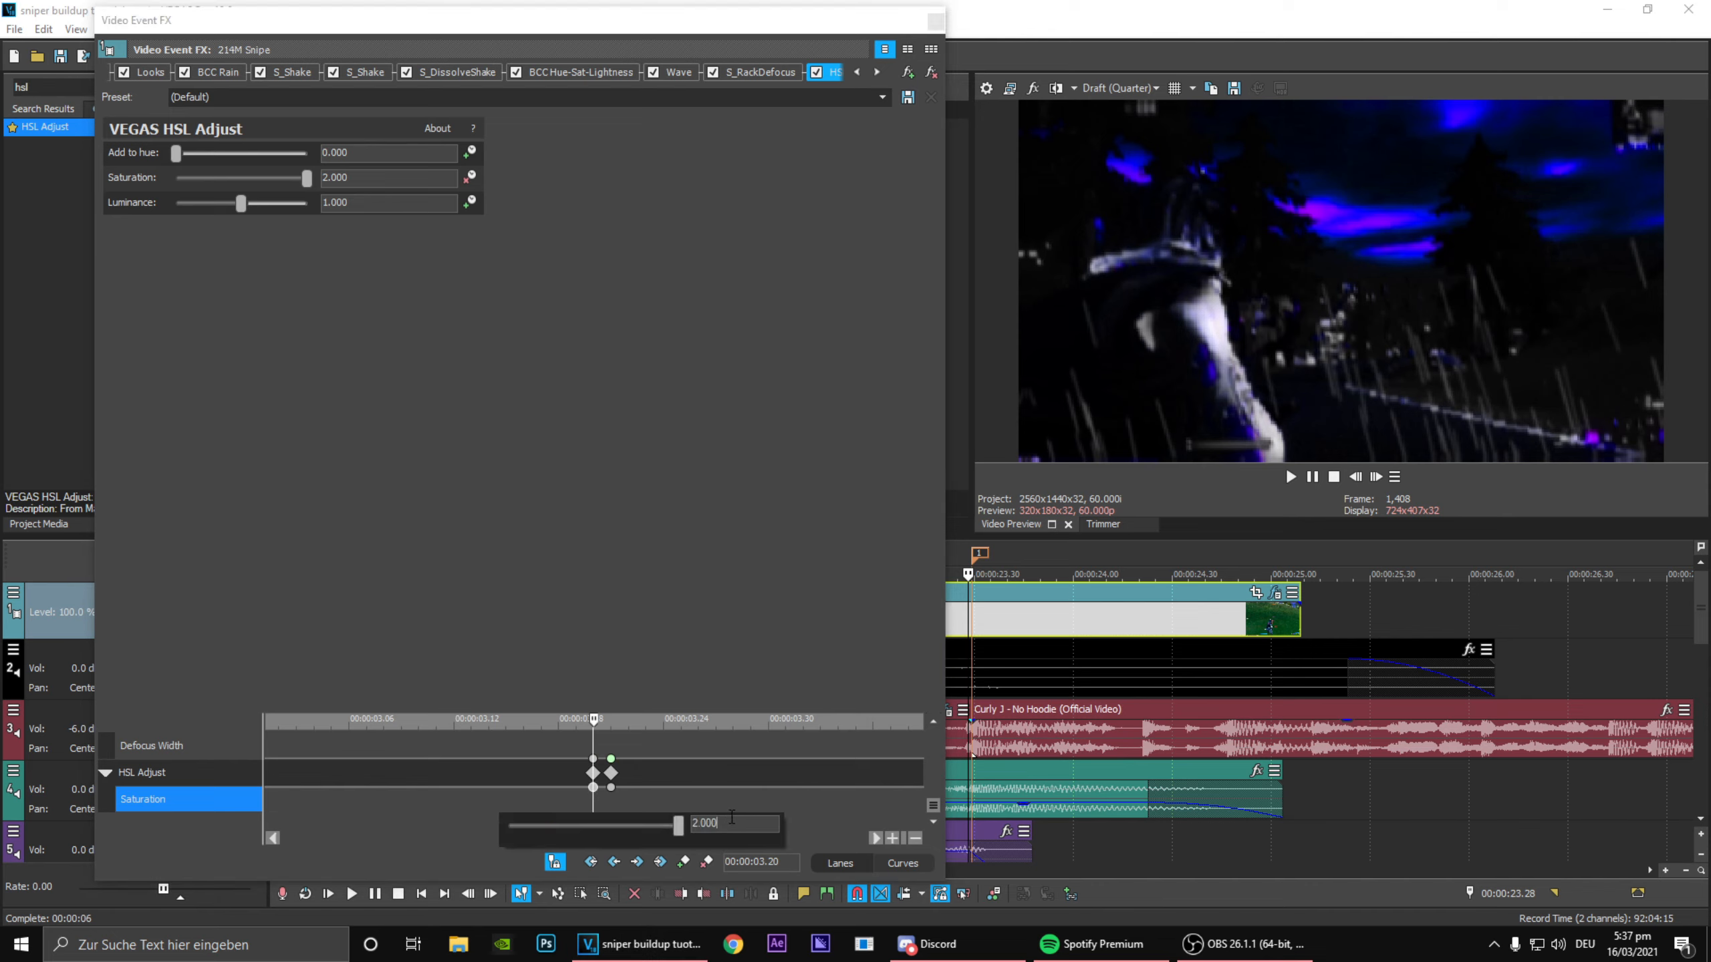
pyautogui.moveTo(732, 819); pyautogui.dragTo(652, 806)
pyautogui.write('1')
pyautogui.press('Return')
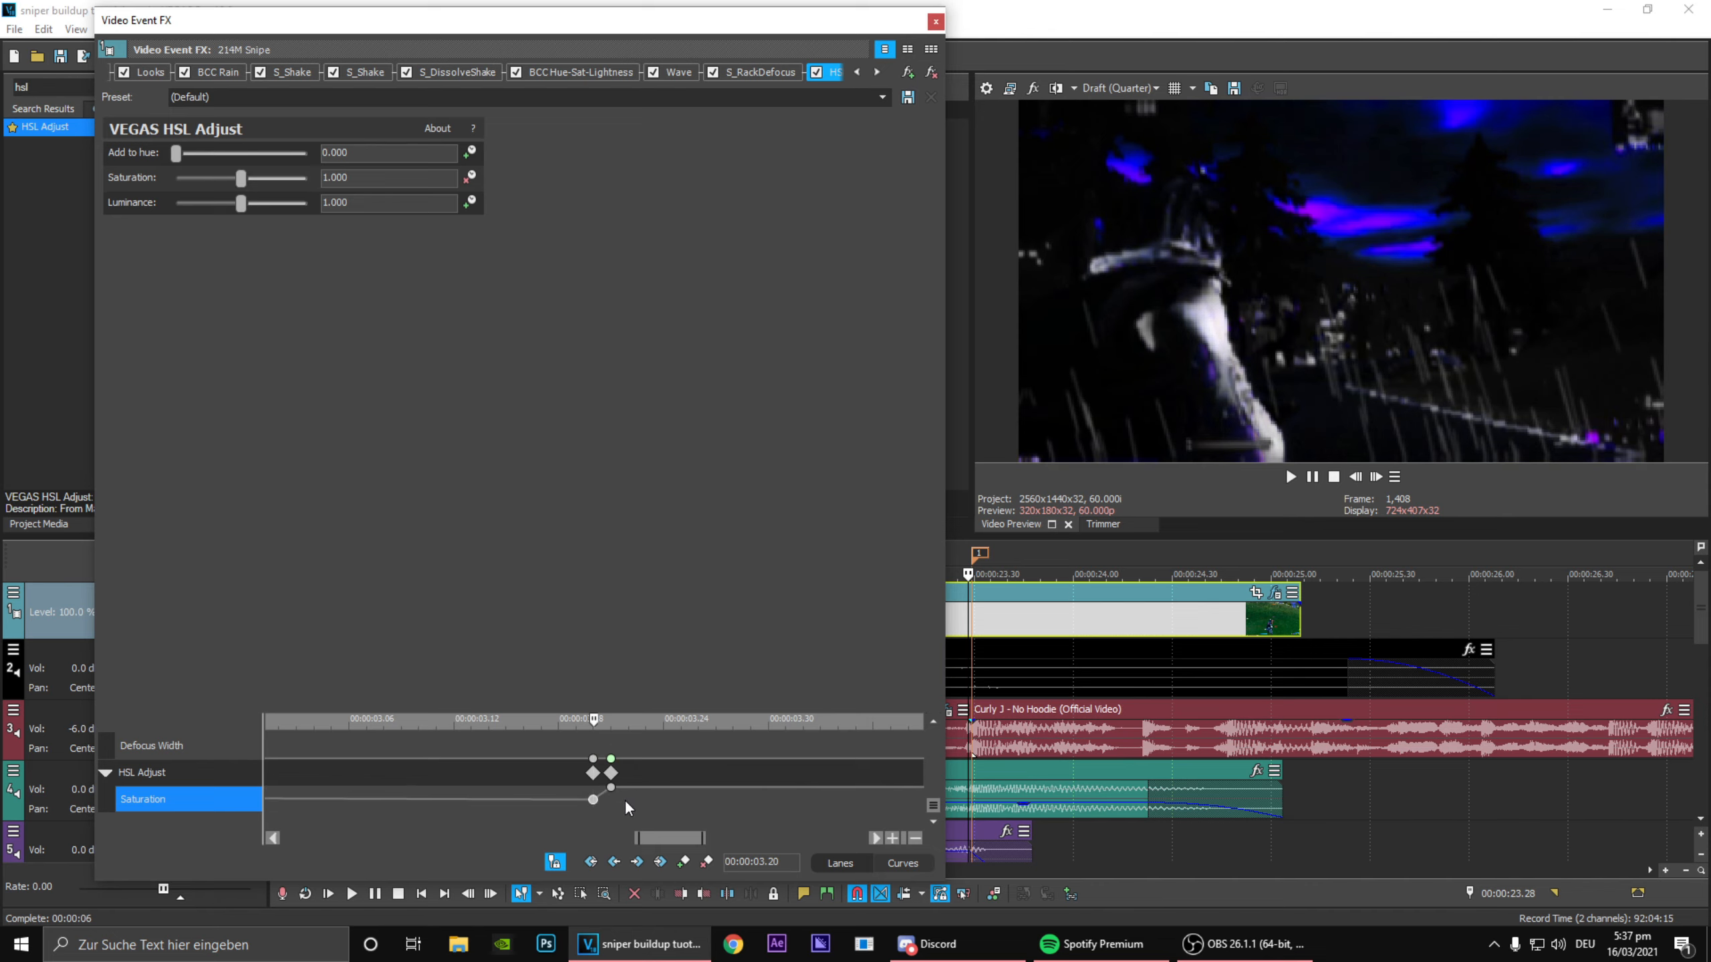
# Step: Play on to 00:00:04.17 and set the HSL Adjust Saturation to 1 there
pyautogui.press('space')
pyautogui.scroll(-5, 624, 800)
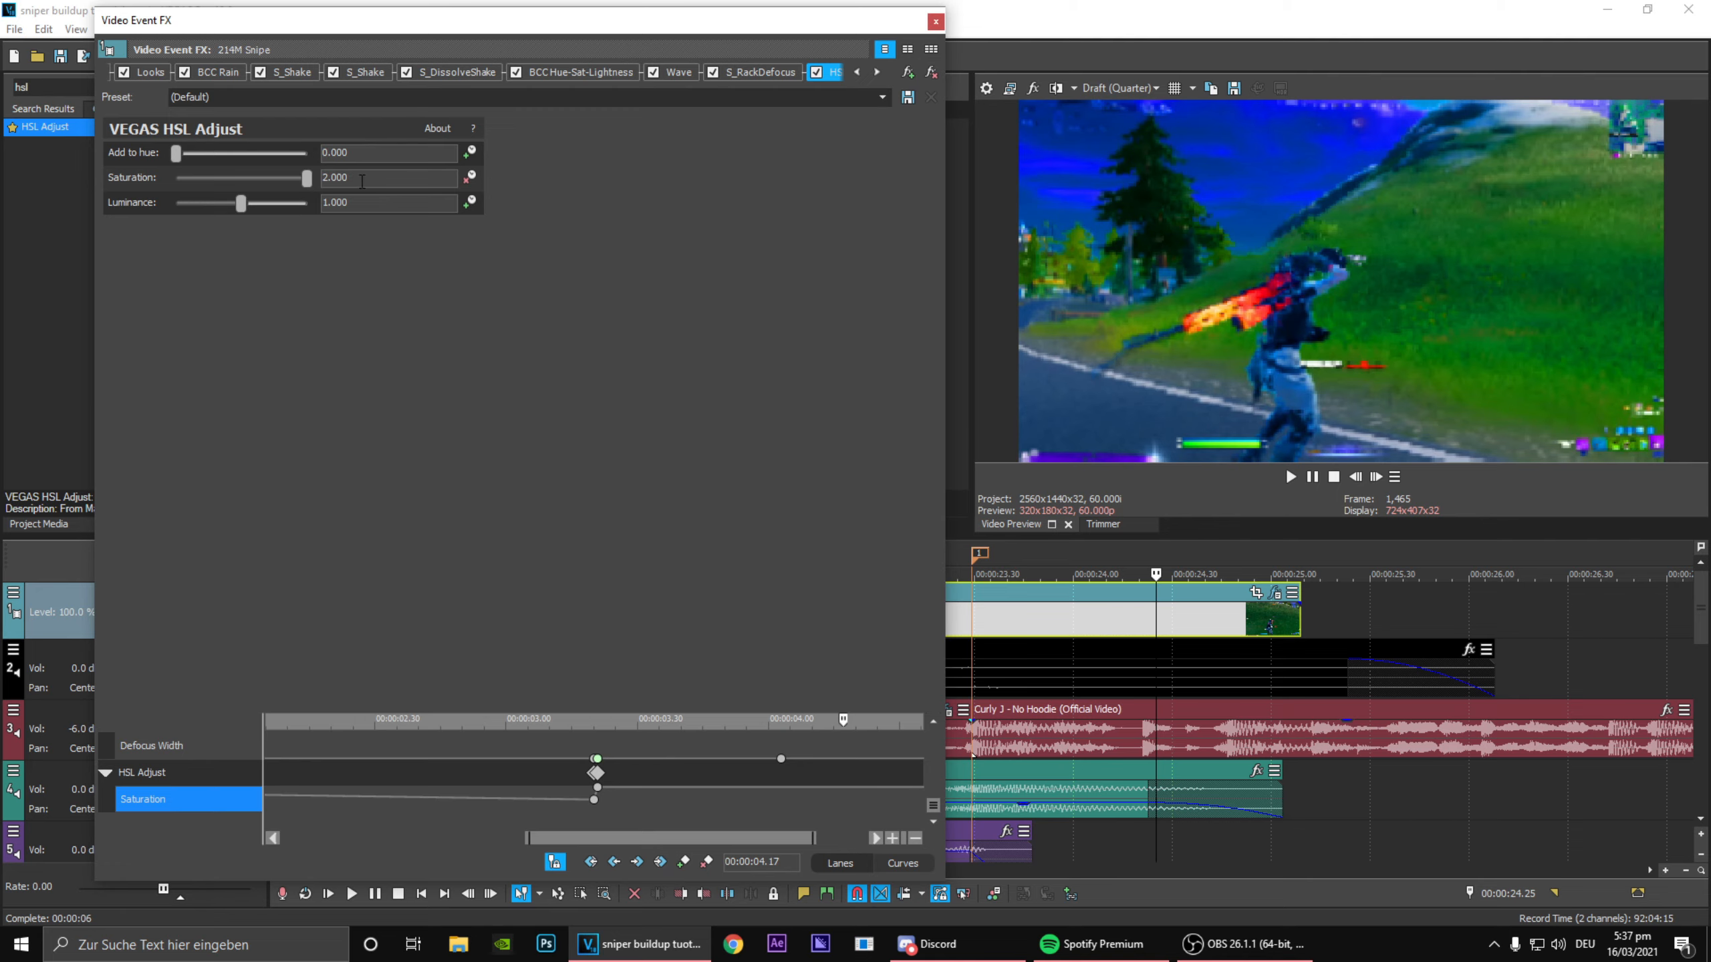
pyautogui.doubleClick(361, 180)
pyautogui.write('1')
pyautogui.press('Return')
pyautogui.moveTo(687, 823); pyautogui.dragTo(689, 863)
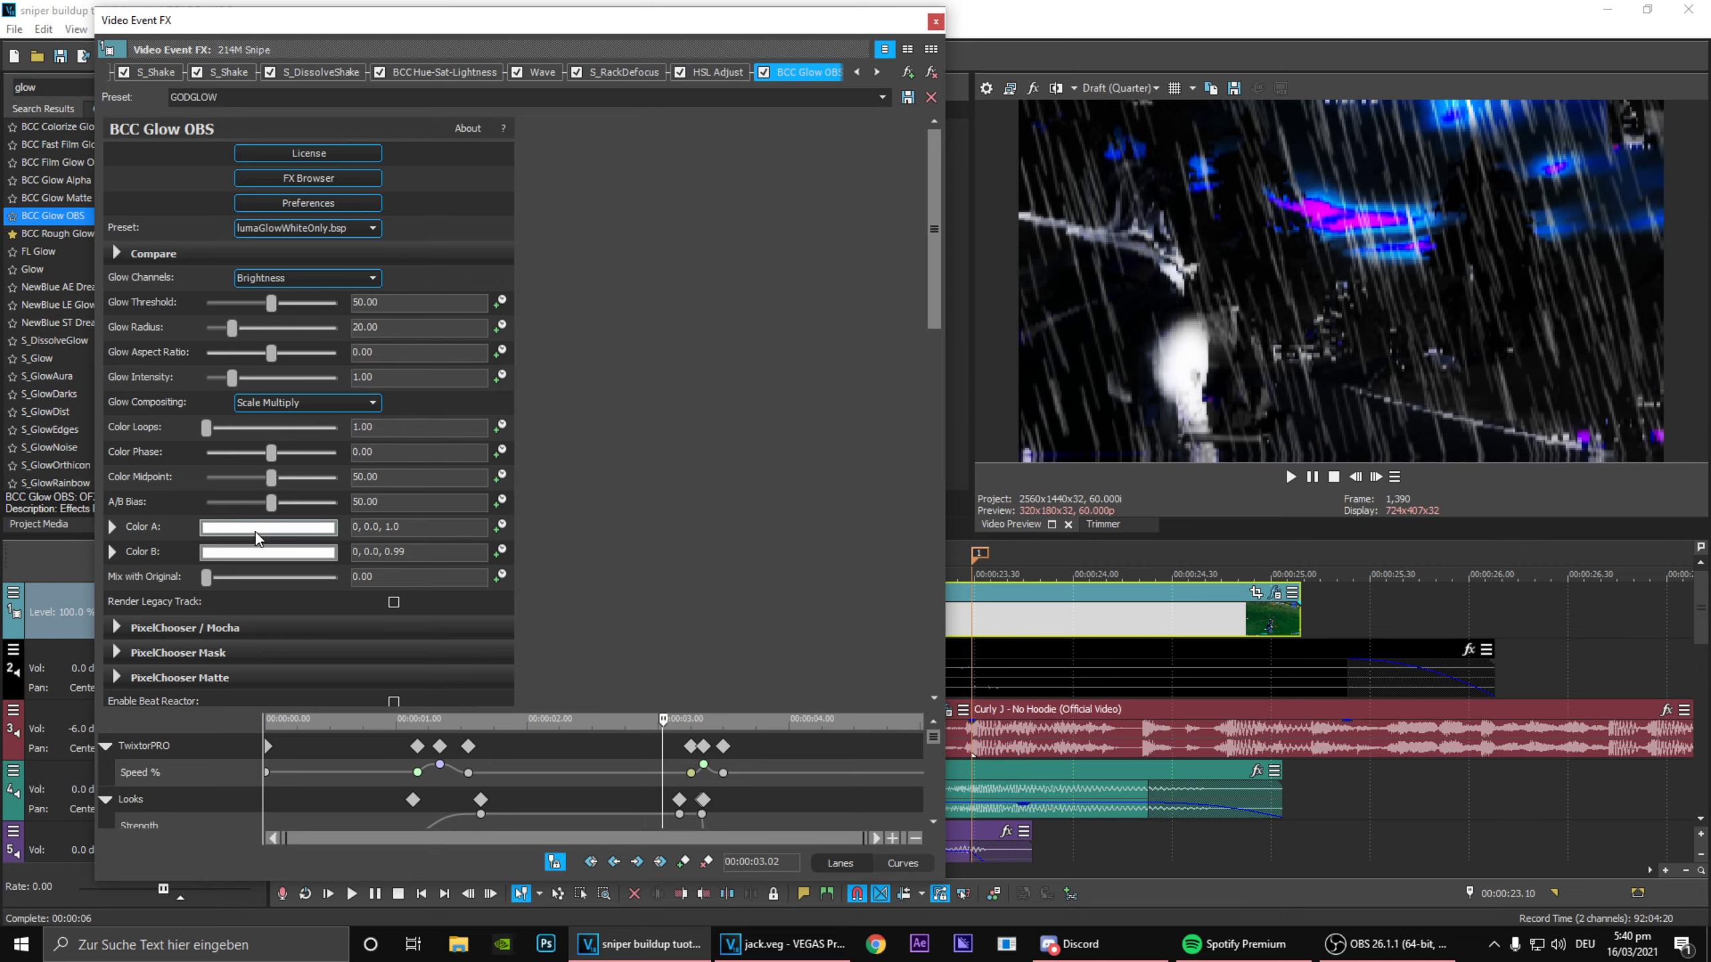
# Step: Set both Color A and Color B of the BCC Glow OBS effect to black (0, 0.0, 0.0)
pyautogui.click(322, 528)
pyautogui.moveTo(133, 574); pyautogui.dragTo(100, 855)
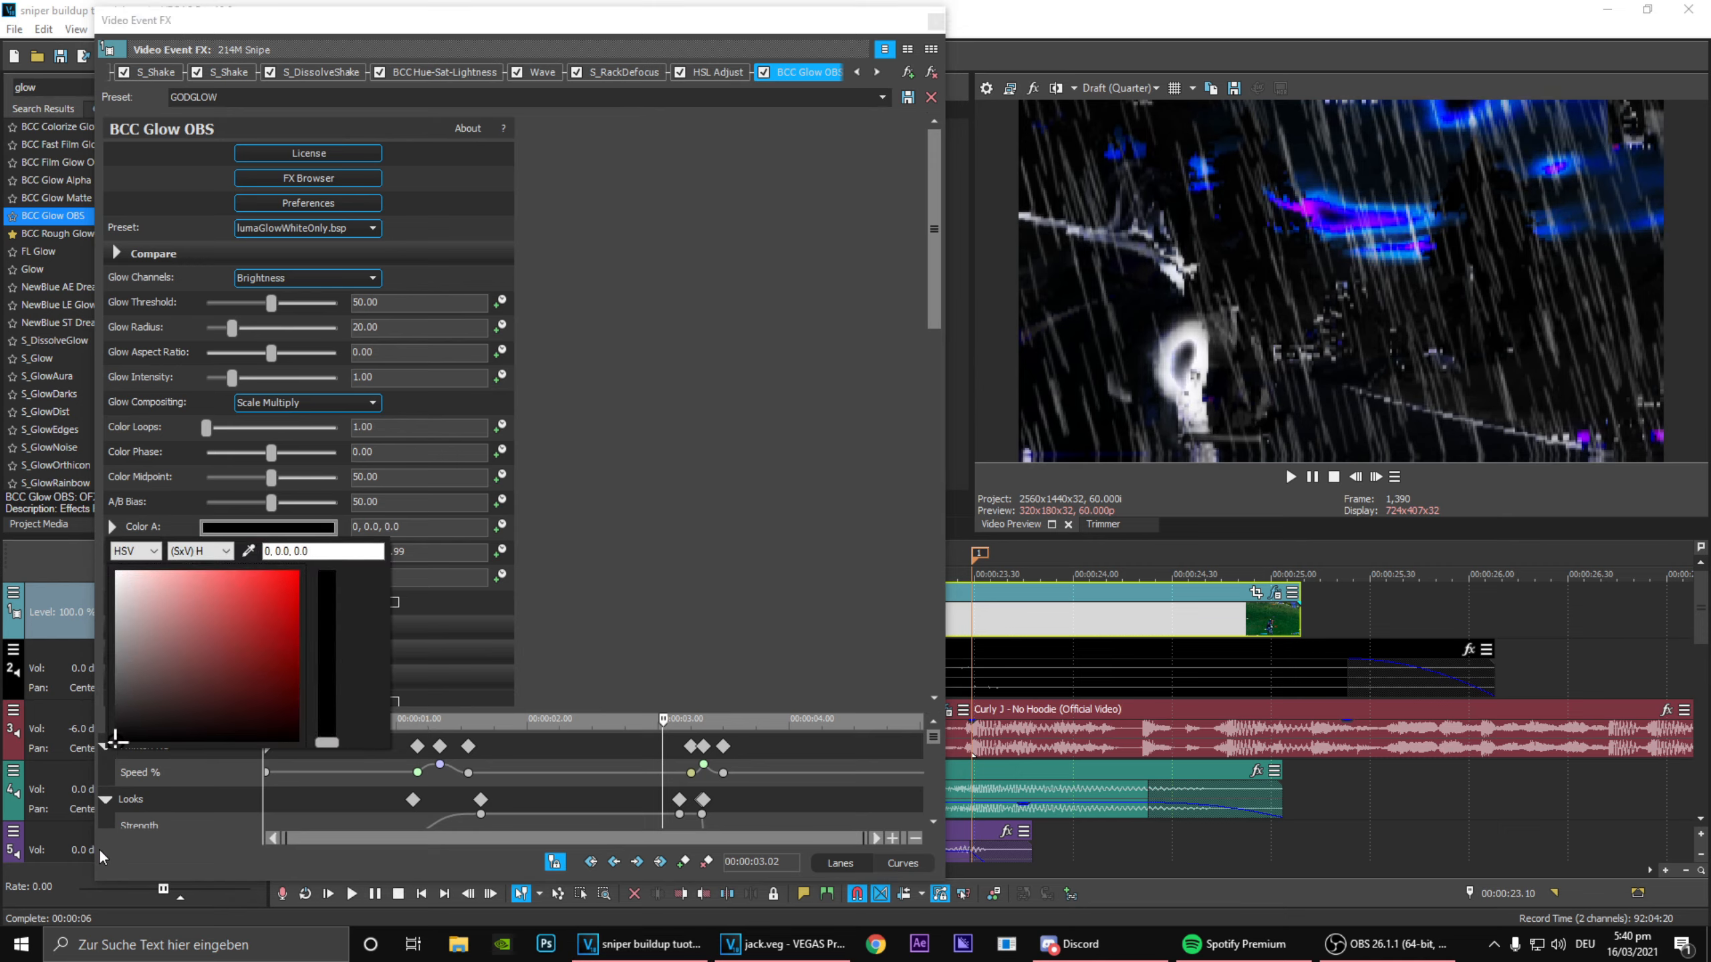
pyautogui.click(178, 838)
pyautogui.click(272, 553)
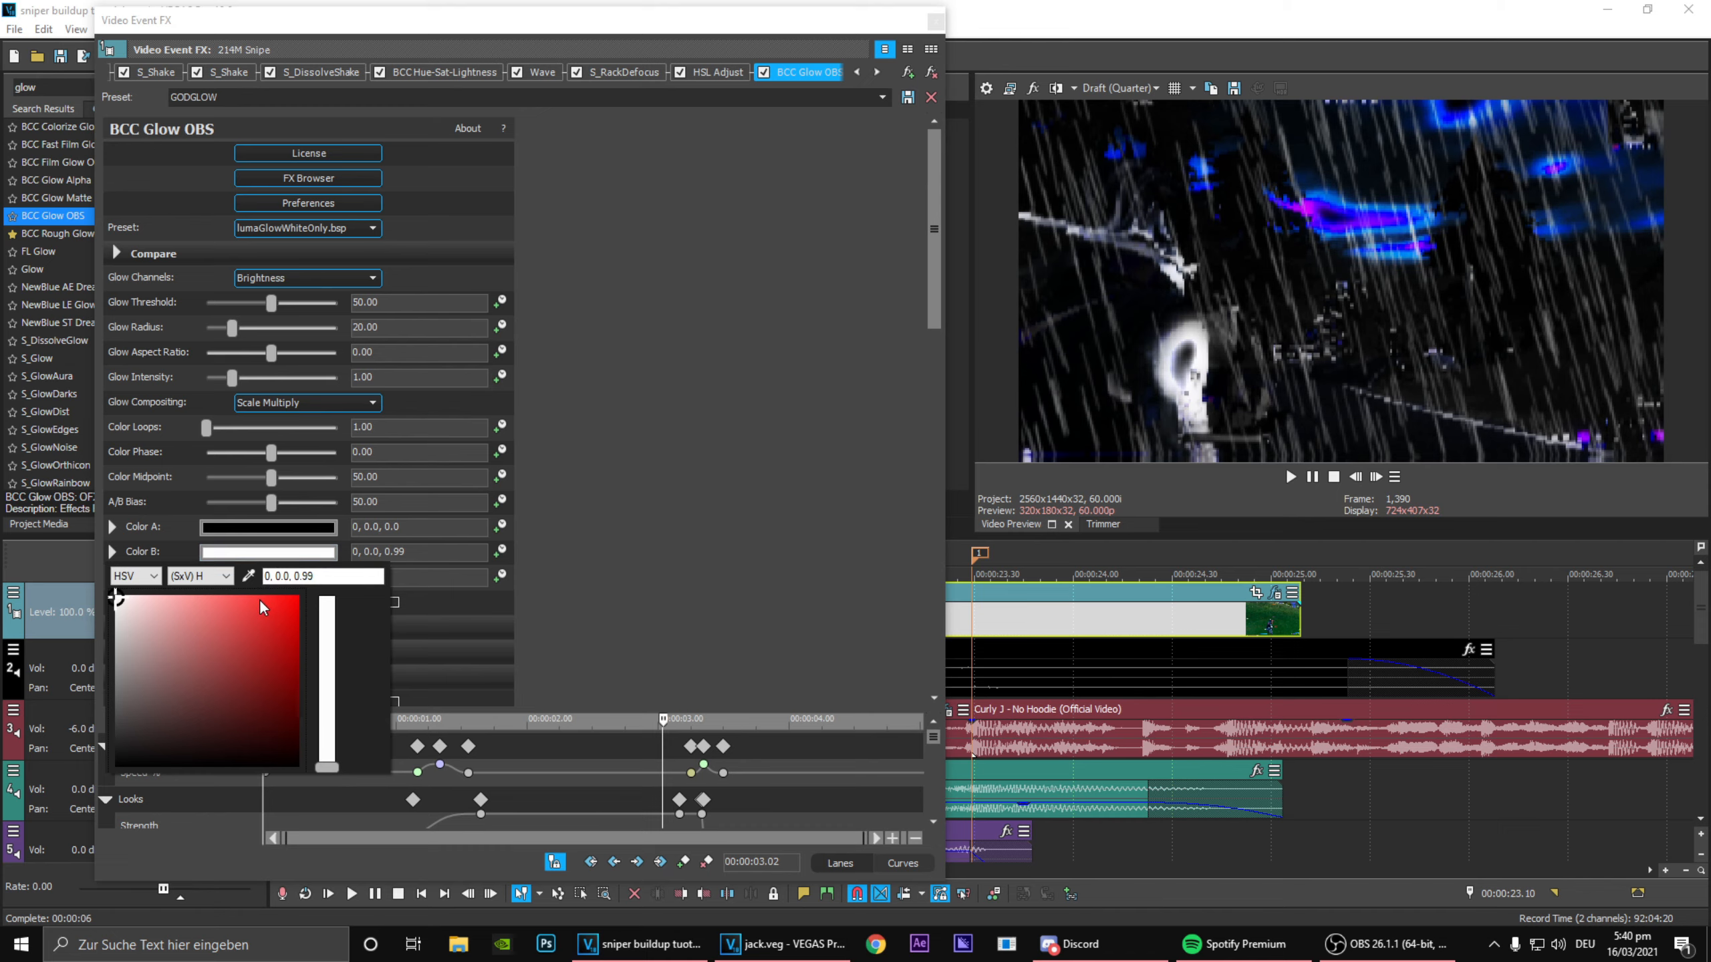
pyautogui.moveTo(263, 606); pyautogui.dragTo(272, 792)
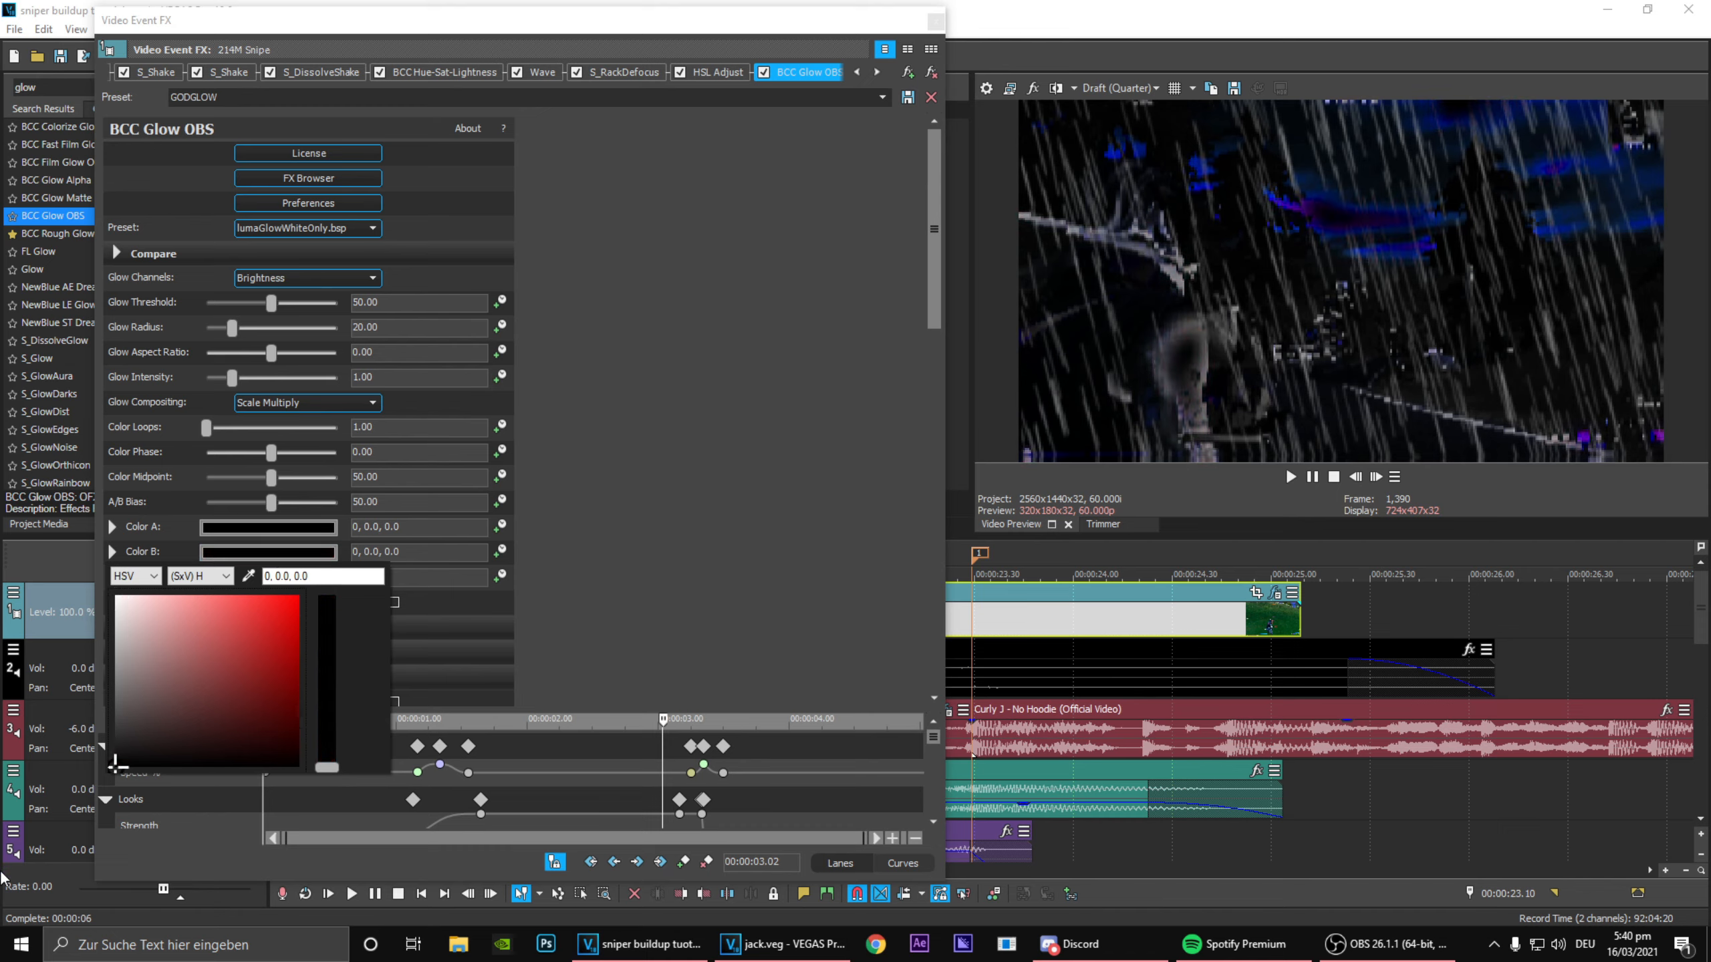
pyautogui.moveTo(40, 733); pyautogui.dragTo(4, 891)
pyautogui.click(703, 537)
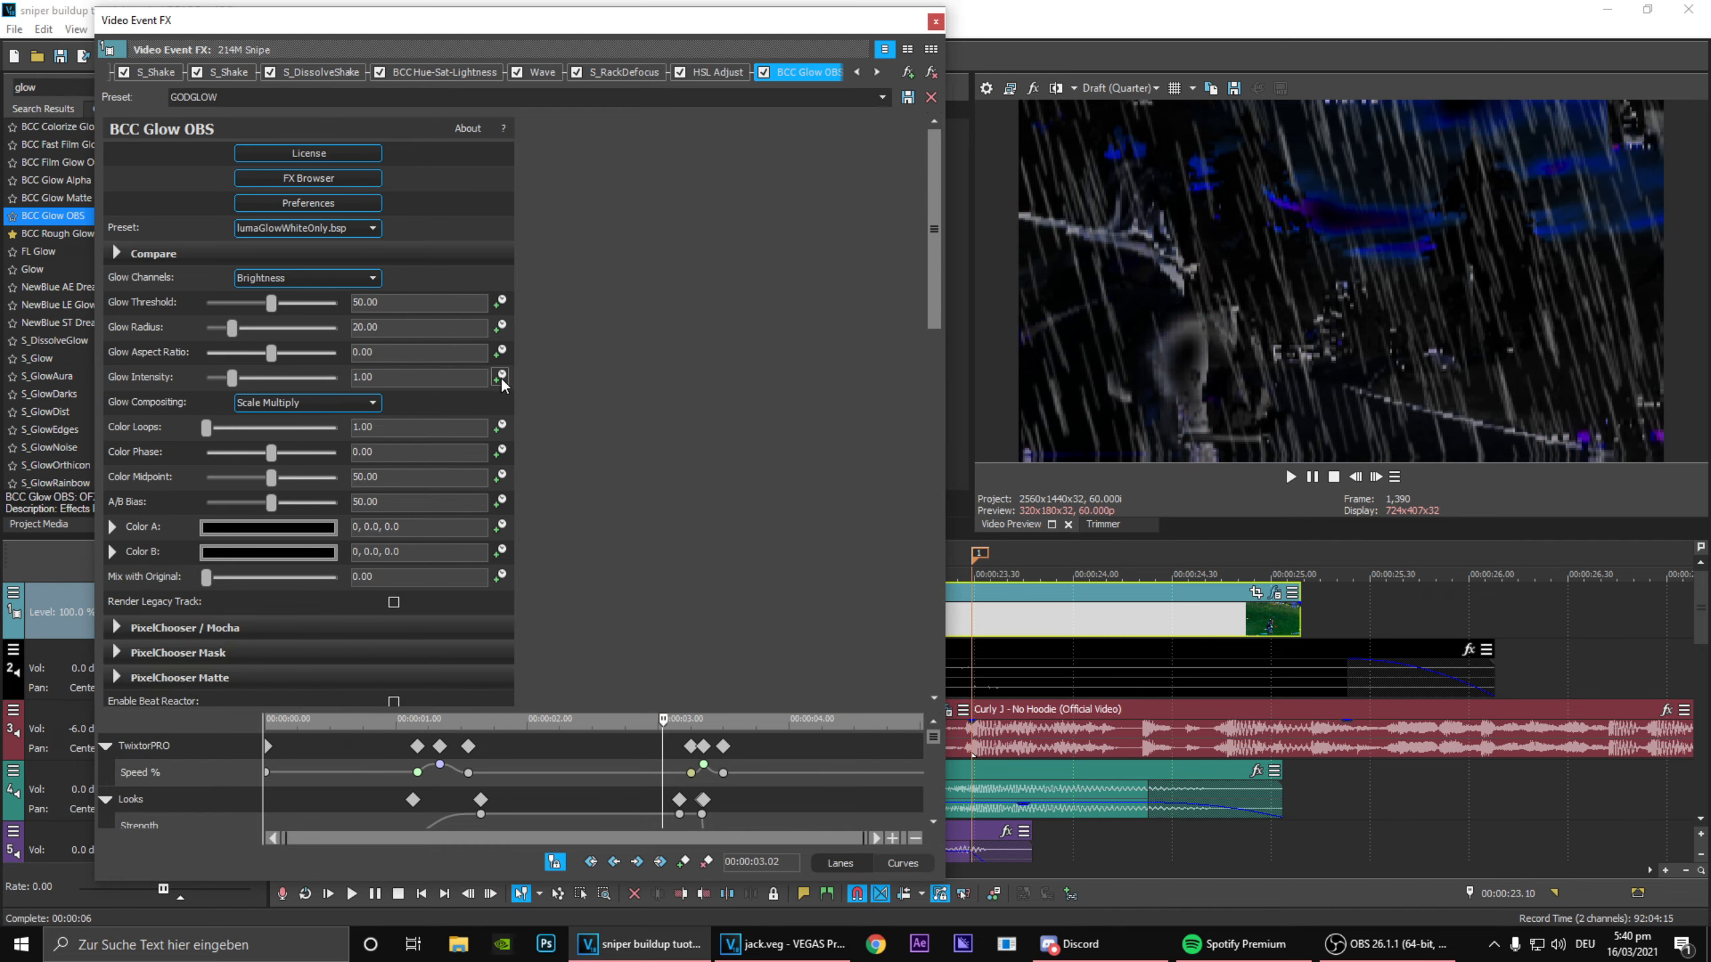
# Step: Animate the BCC Glow OBS Glow Intensity with keyframes at 00:00:03.21 and 00:00:03.20
pyautogui.moveTo(937, 740); pyautogui.dragTo(936, 805)
pyautogui.click(703, 799)
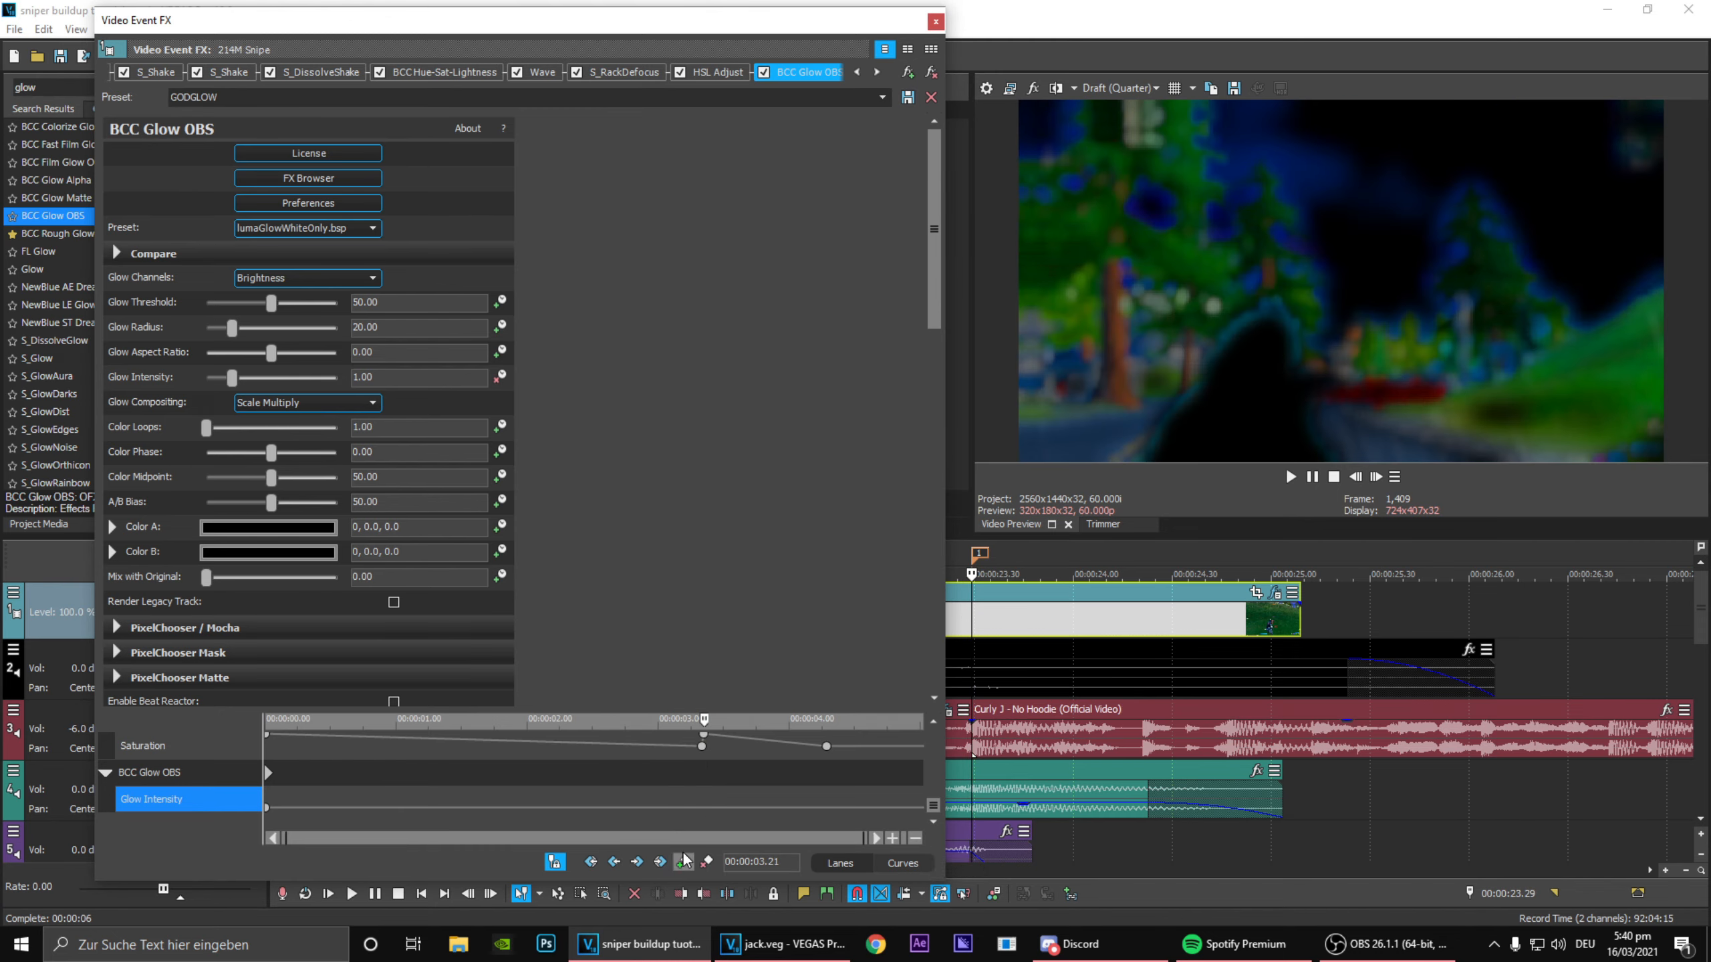
pyautogui.click(1360, 479)
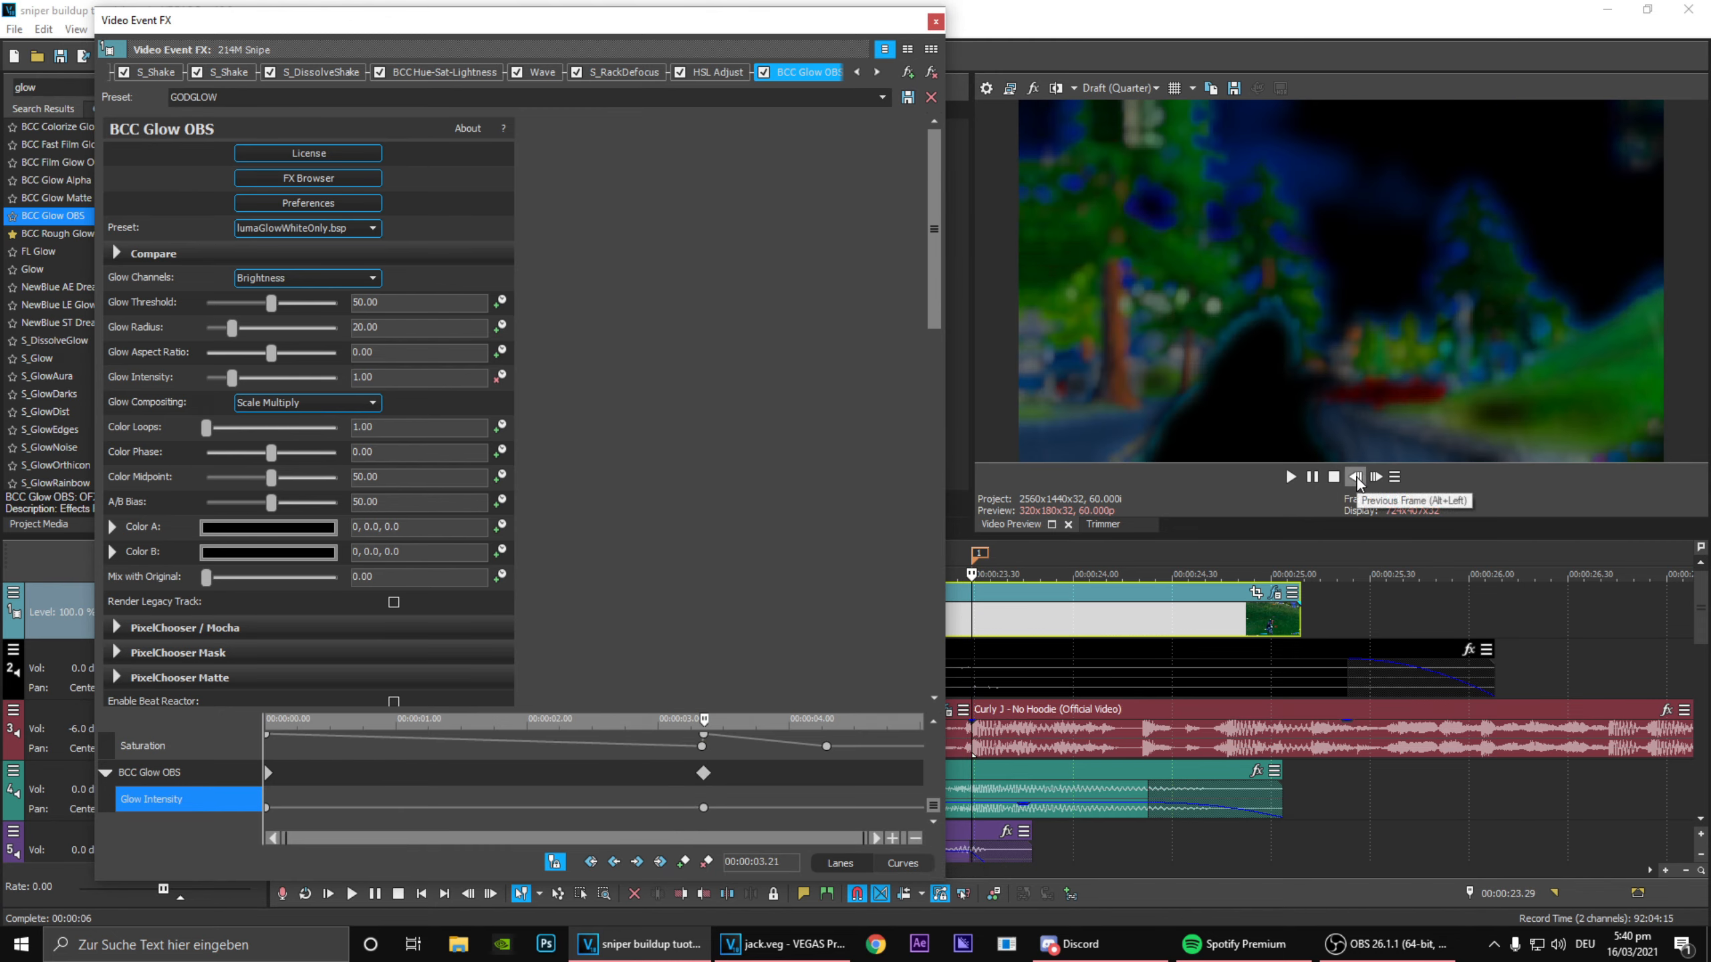
pyautogui.click(681, 870)
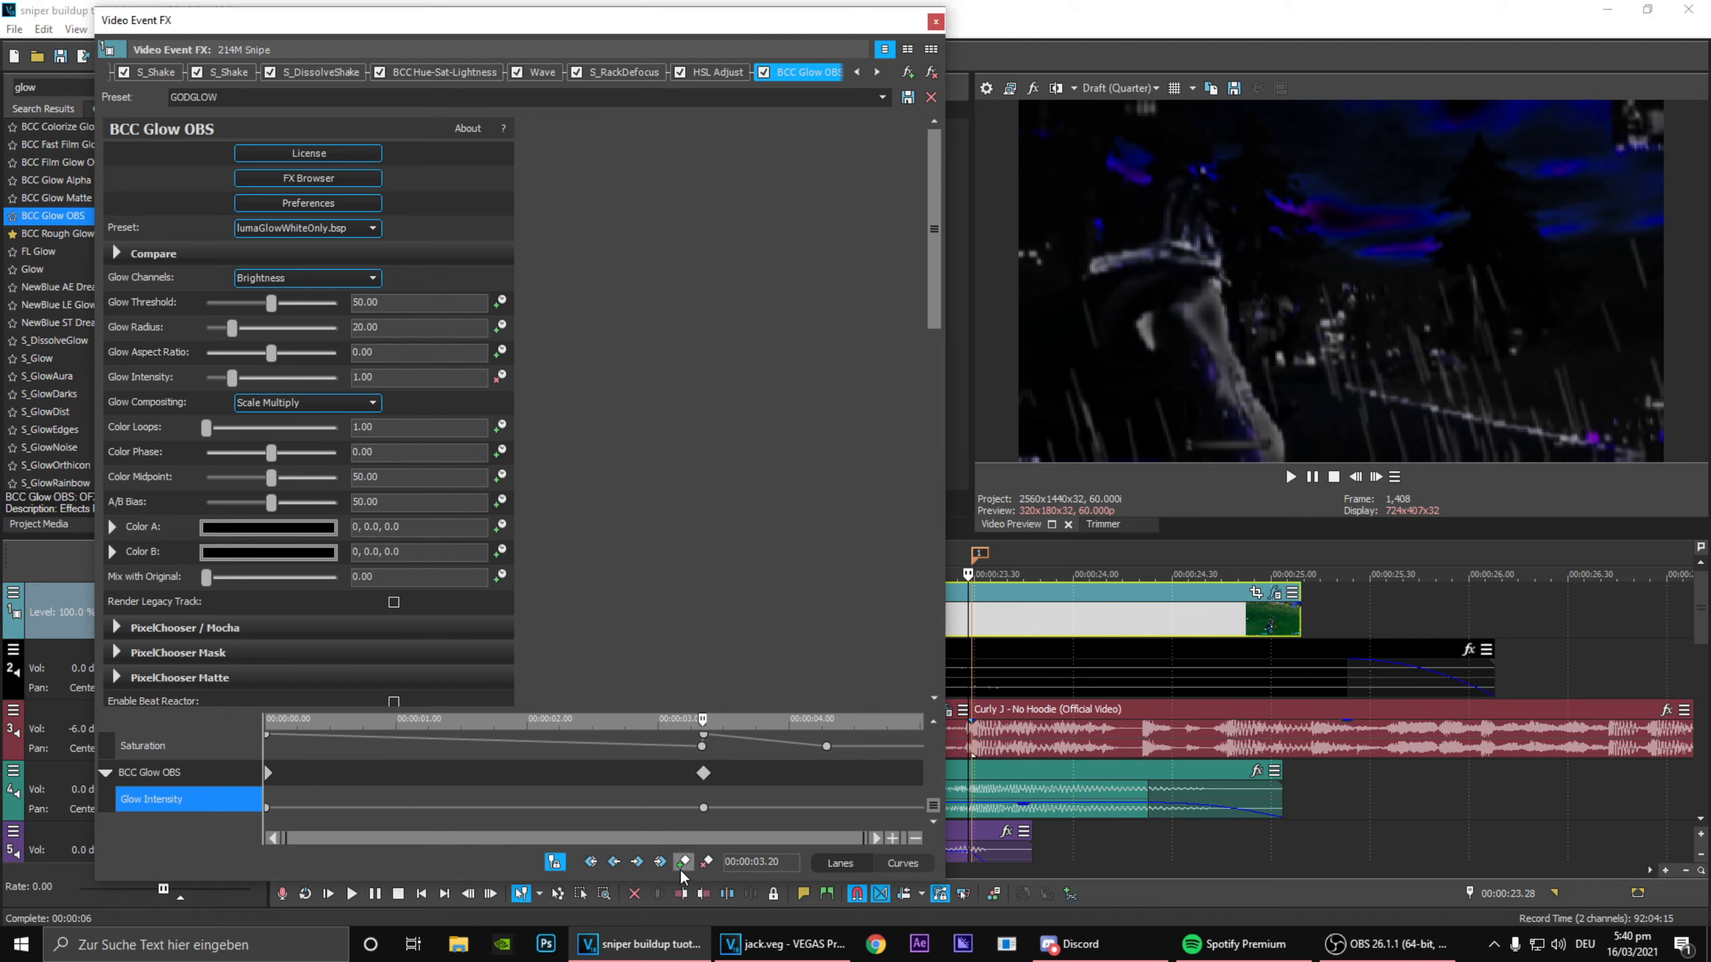
# Step: Lower the Glow Intensity to its minimum at the 00:00:03.21 keyframe
pyautogui.scroll(8, 719, 796)
pyautogui.click(664, 809)
pyautogui.doubleClick(664, 809)
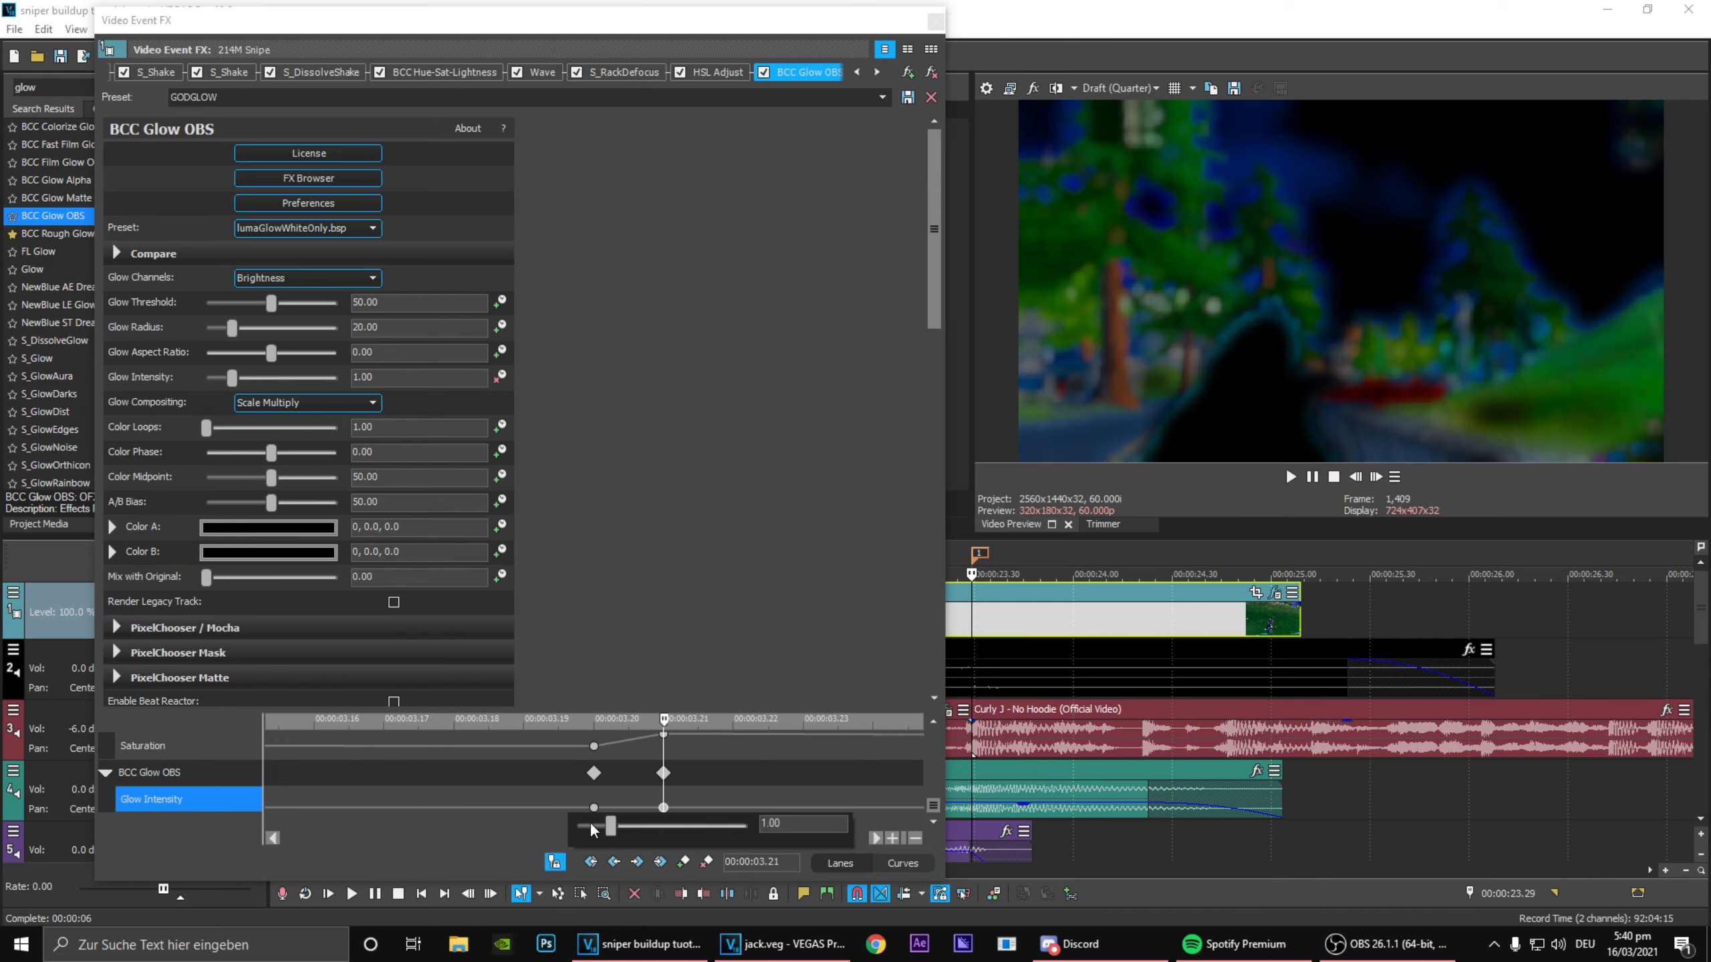
pyautogui.moveTo(614, 826); pyautogui.dragTo(436, 801)
# Step: Add a Glow Intensity keyframe at 00:00:03.03, lower it to the minimum, and select the glow keyframe at 00:00:00.00
pyautogui.scroll(-4, 583, 770)
pyautogui.scroll(-2, 583, 771)
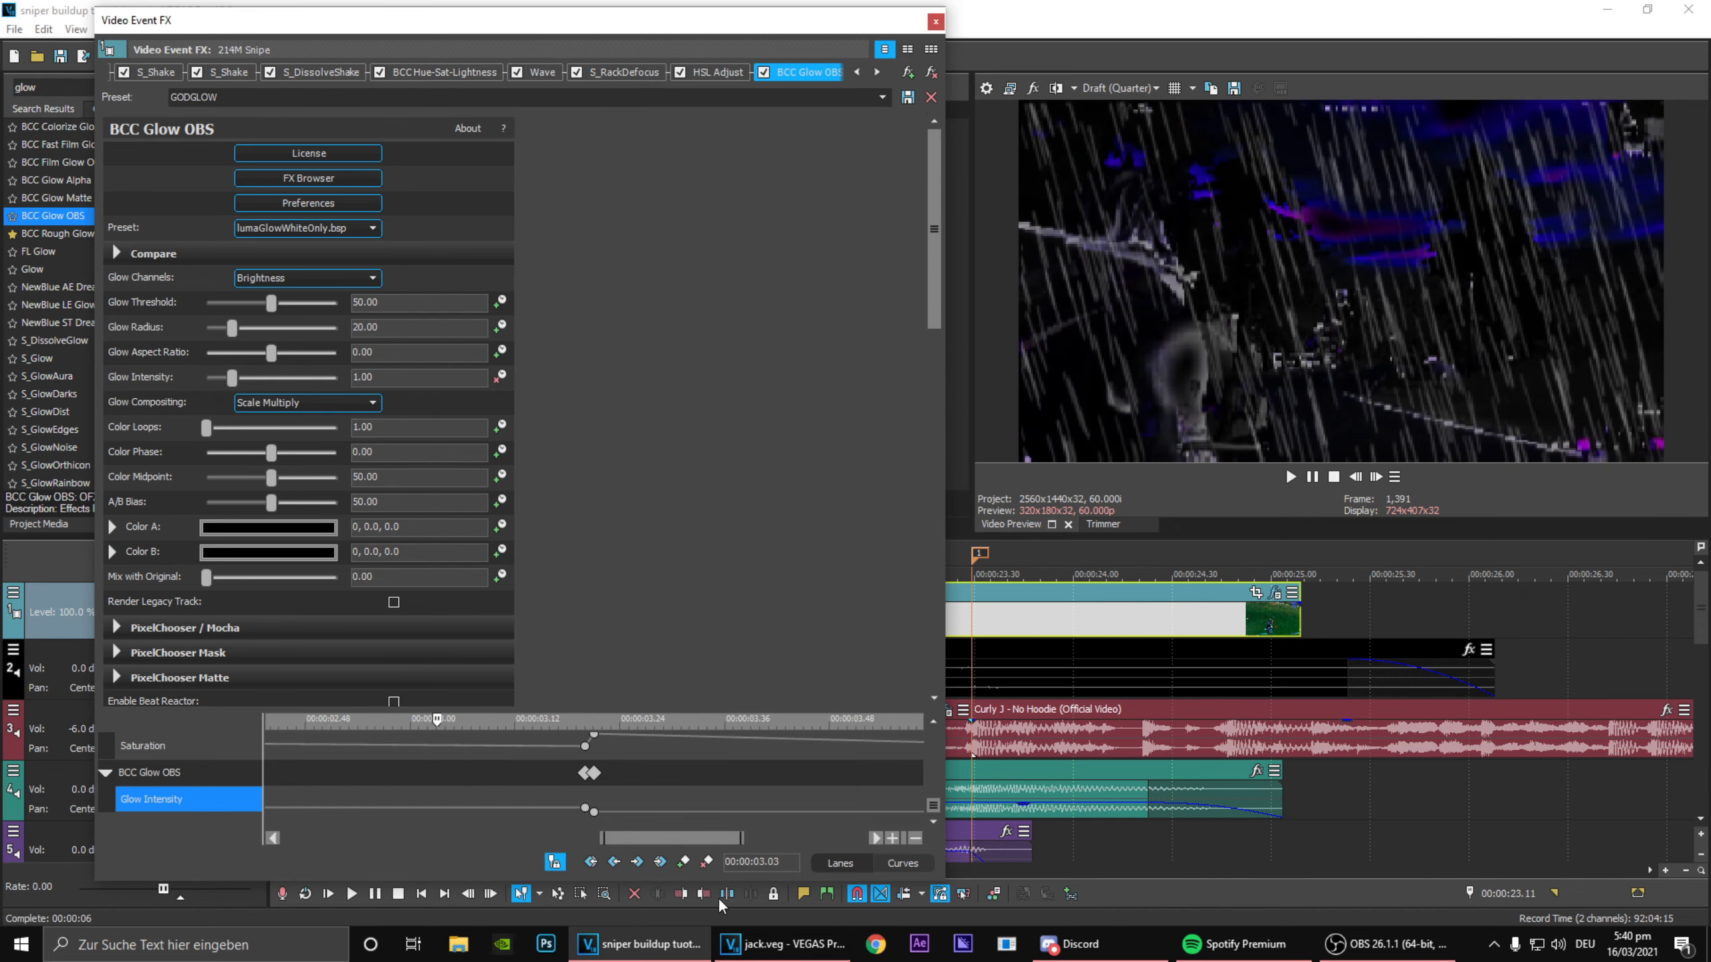
pyautogui.doubleClick(436, 807)
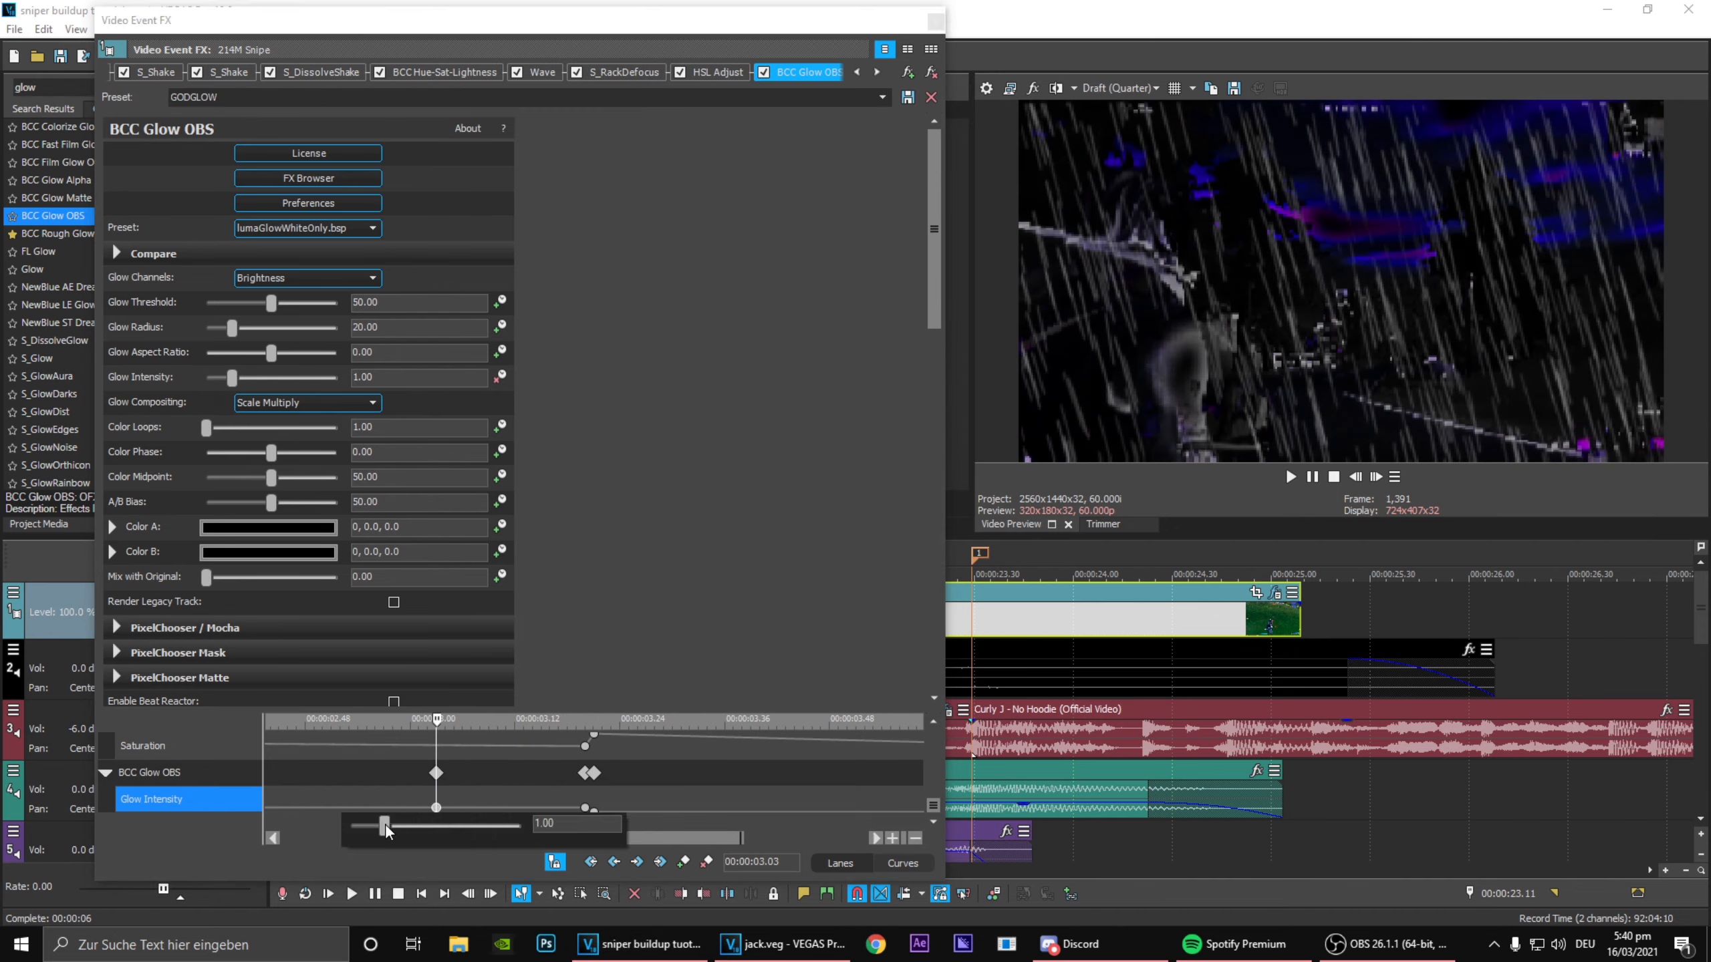
pyautogui.moveTo(386, 830); pyautogui.dragTo(353, 826)
pyautogui.scroll(-4, 358, 750)
pyautogui.click(270, 774)
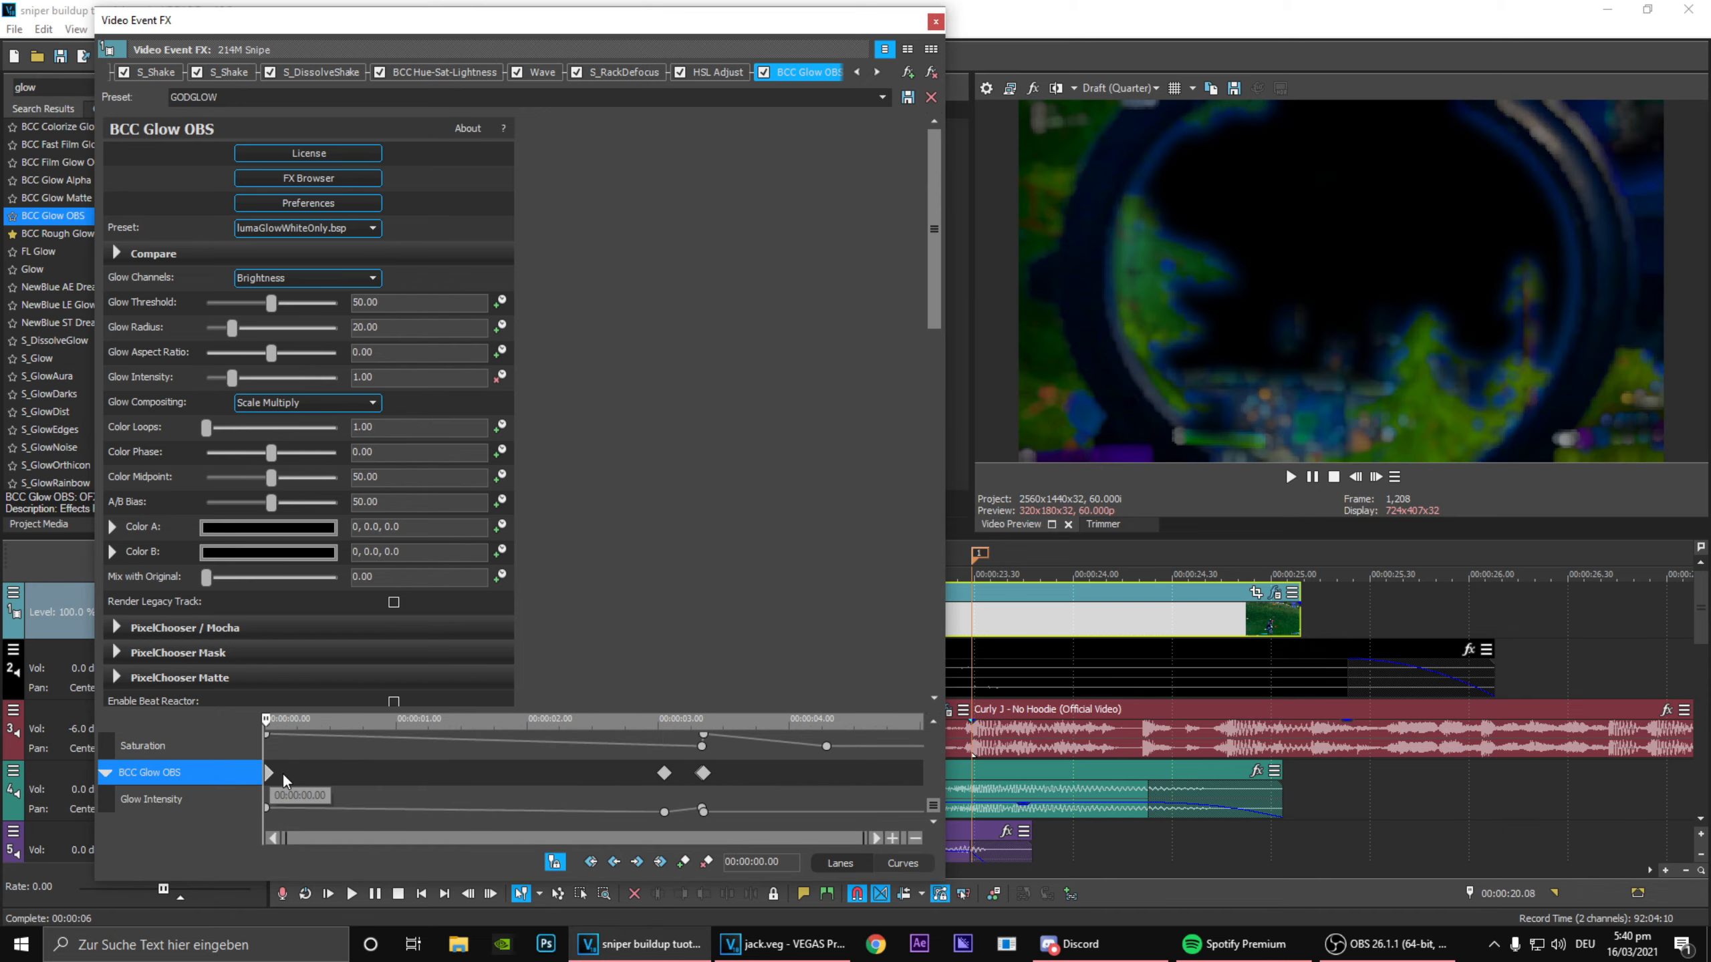
# Step: Delete the BCC Glow OBS keyframe at 00:00:00.00 and move the 00:00:03.03 glow keyframe to 00:00:01.56
pyautogui.click(707, 863)
pyautogui.moveTo(493, 784)
pyautogui.mouseDown()
pyautogui.moveTo(632, 800)
pyautogui.moveTo(518, 792)
pyautogui.mouseUp()
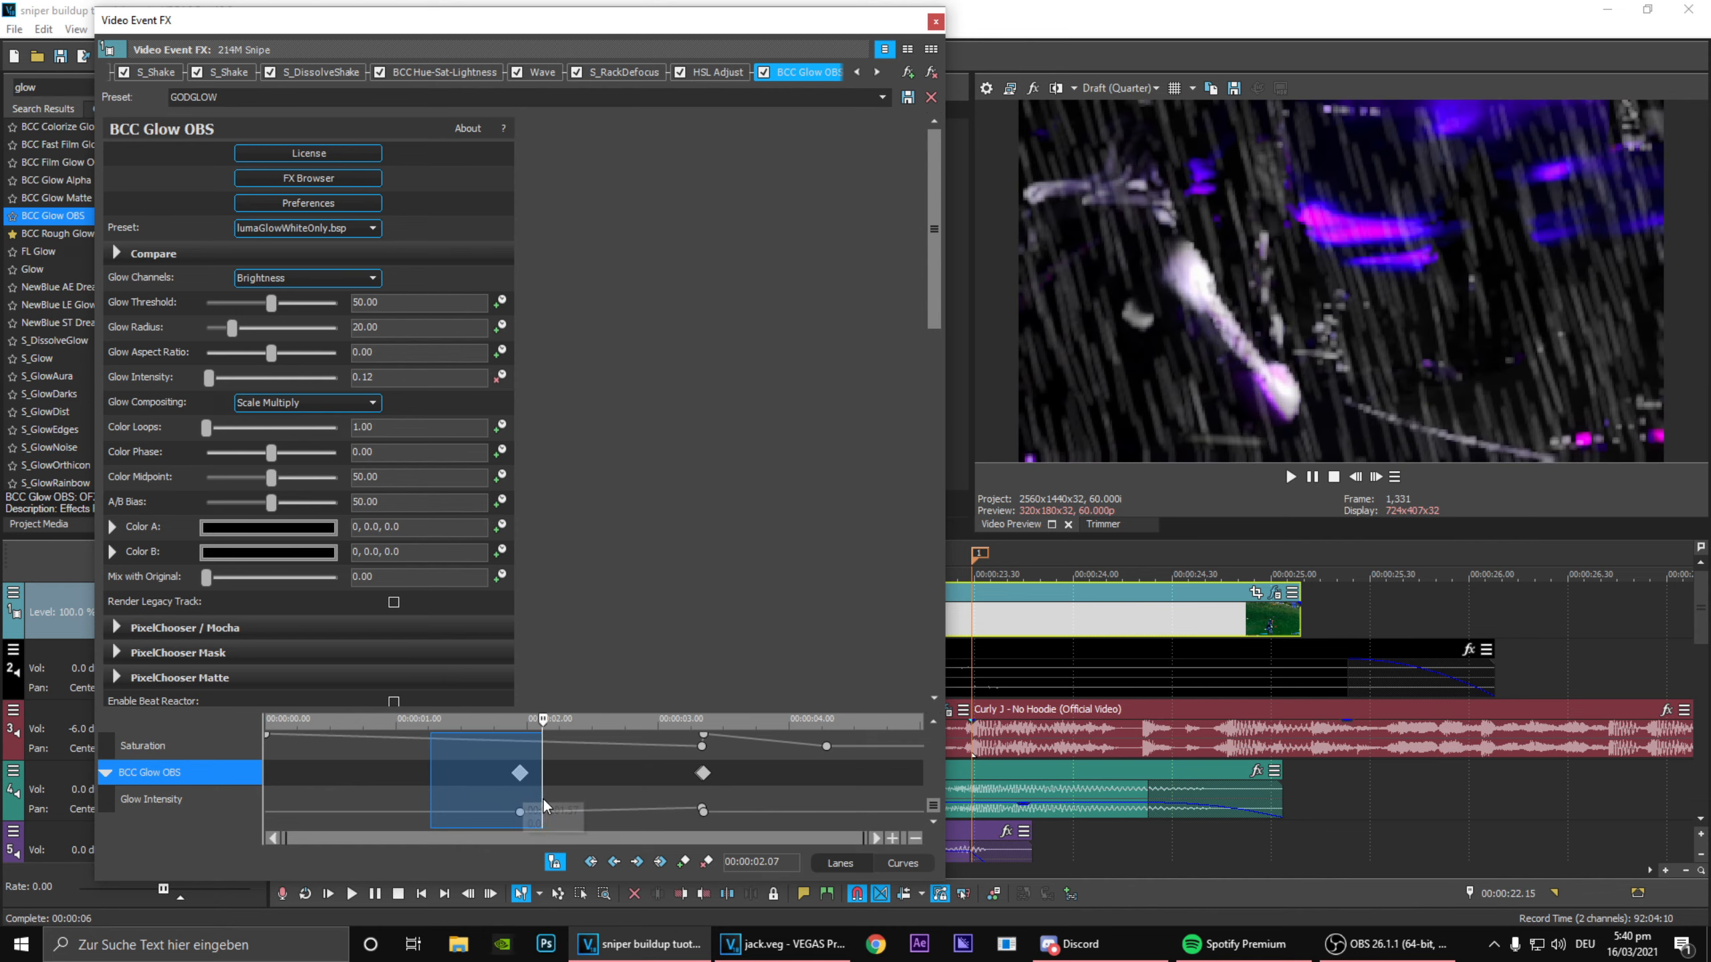
pyautogui.moveTo(542, 800)
pyautogui.mouseDown()
pyautogui.moveTo(660, 830)
pyautogui.moveTo(551, 833)
pyautogui.mouseUp()
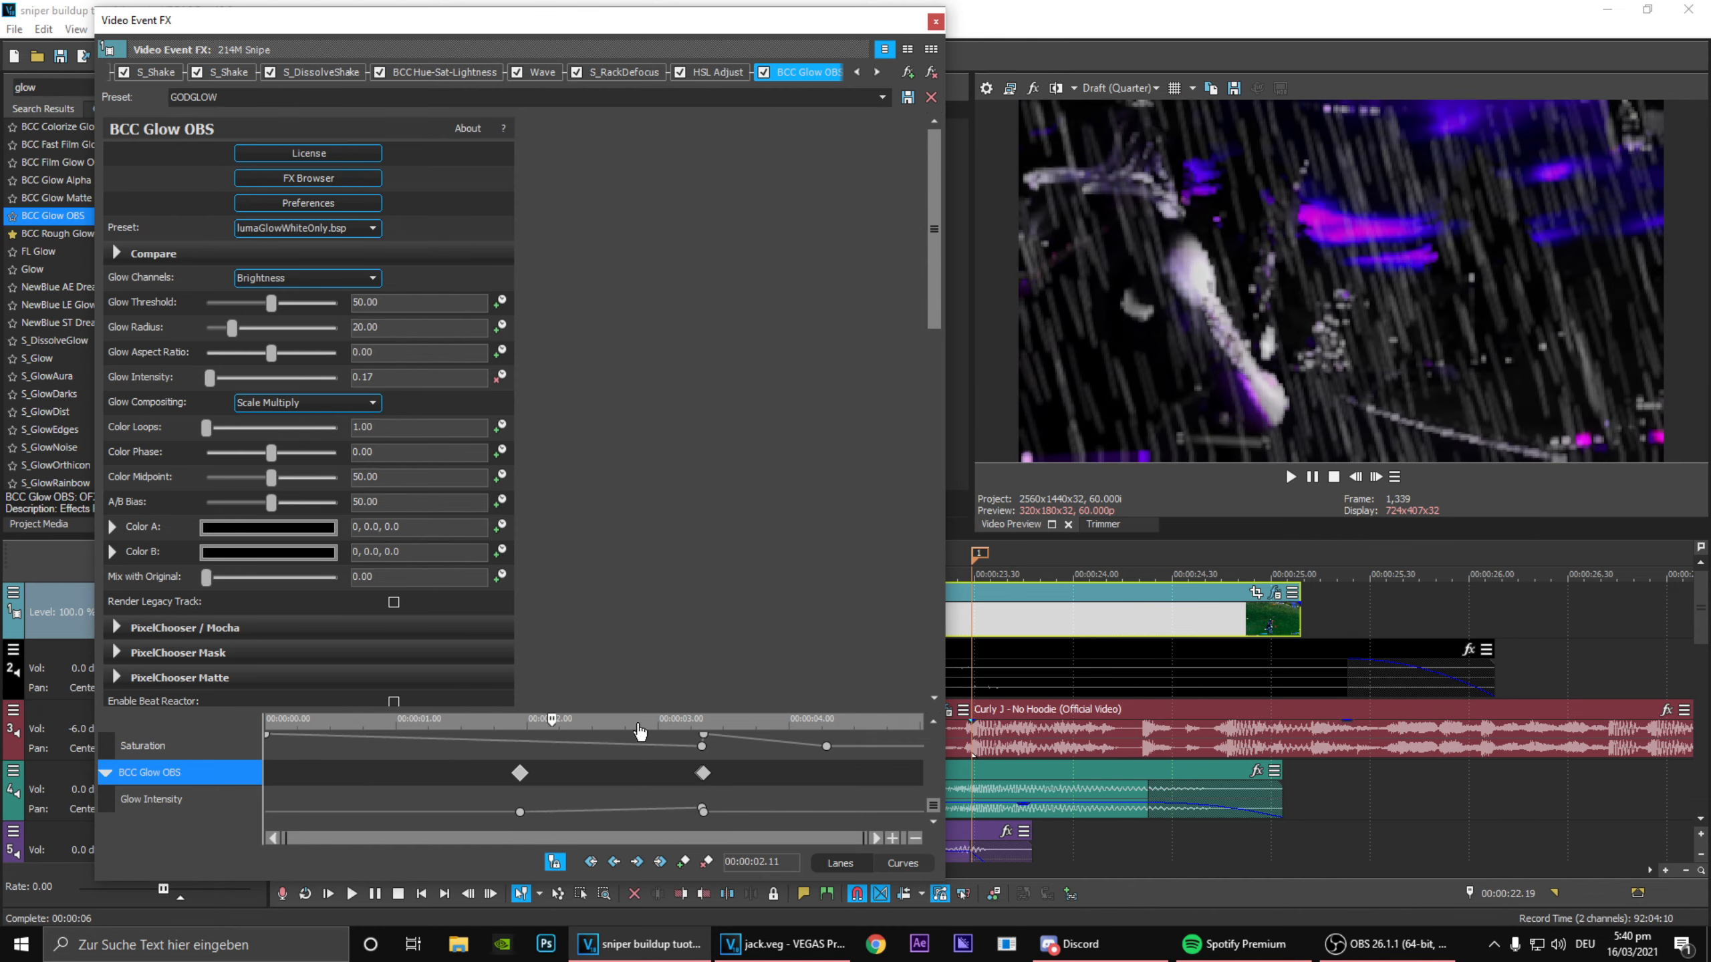
pyautogui.moveTo(478, 790); pyautogui.dragTo(664, 839)
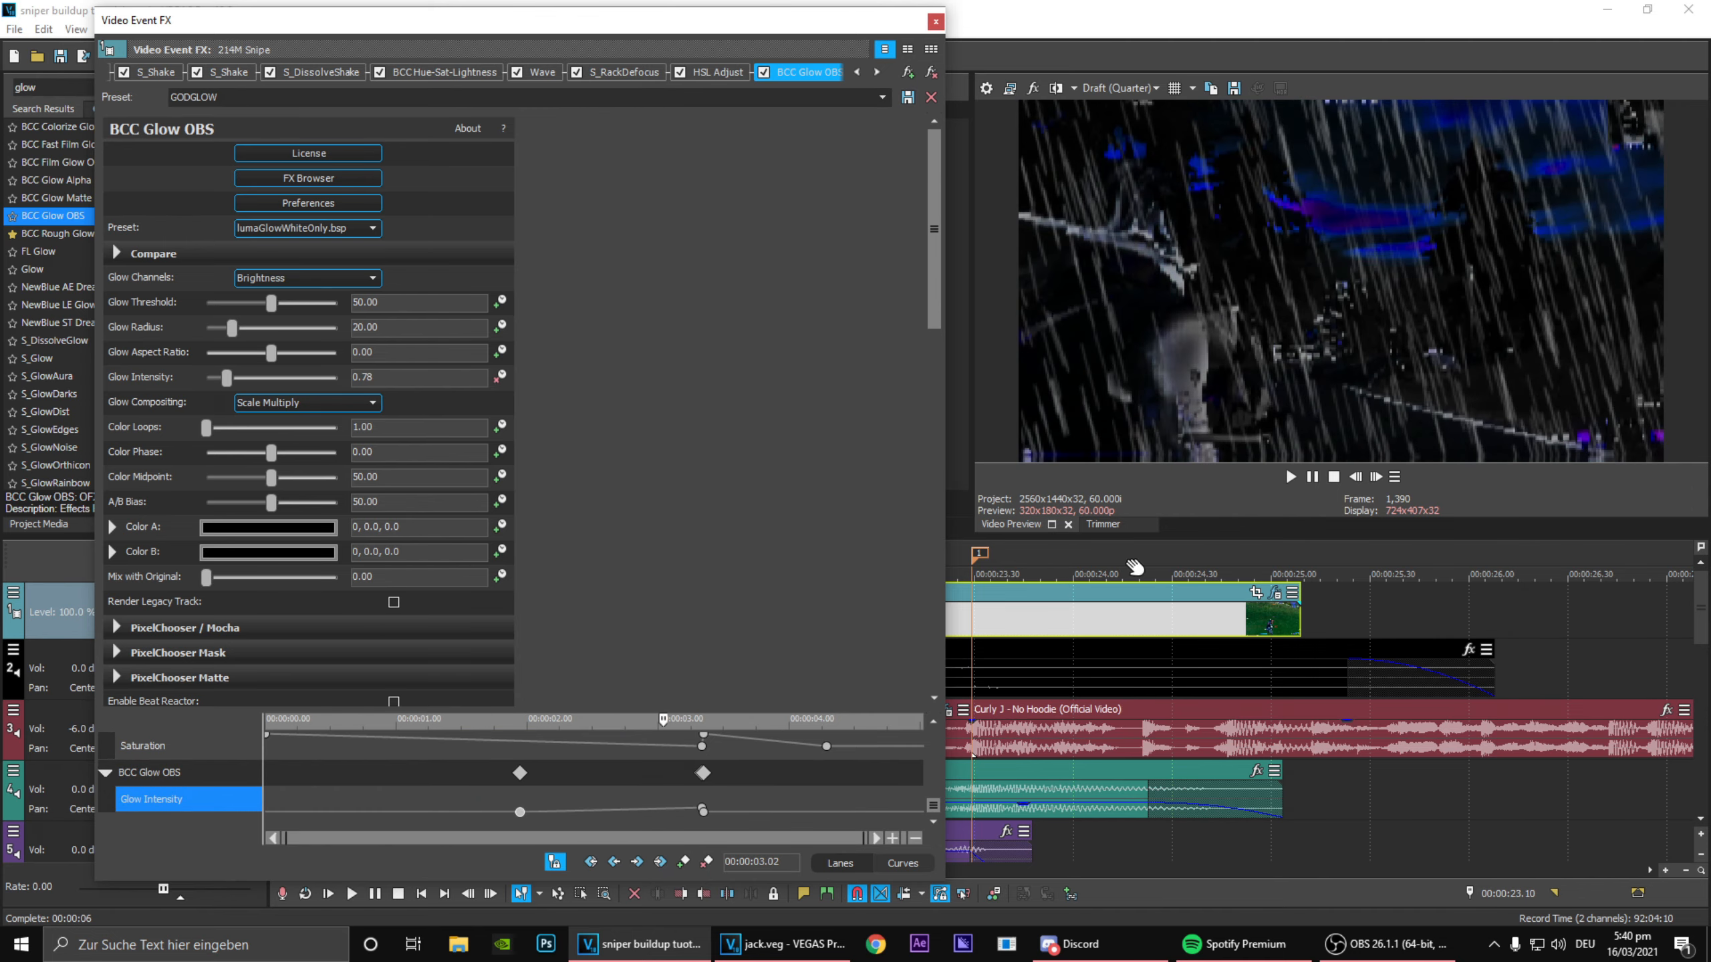
pyautogui.moveTo(666, 722); pyautogui.dragTo(519, 740)
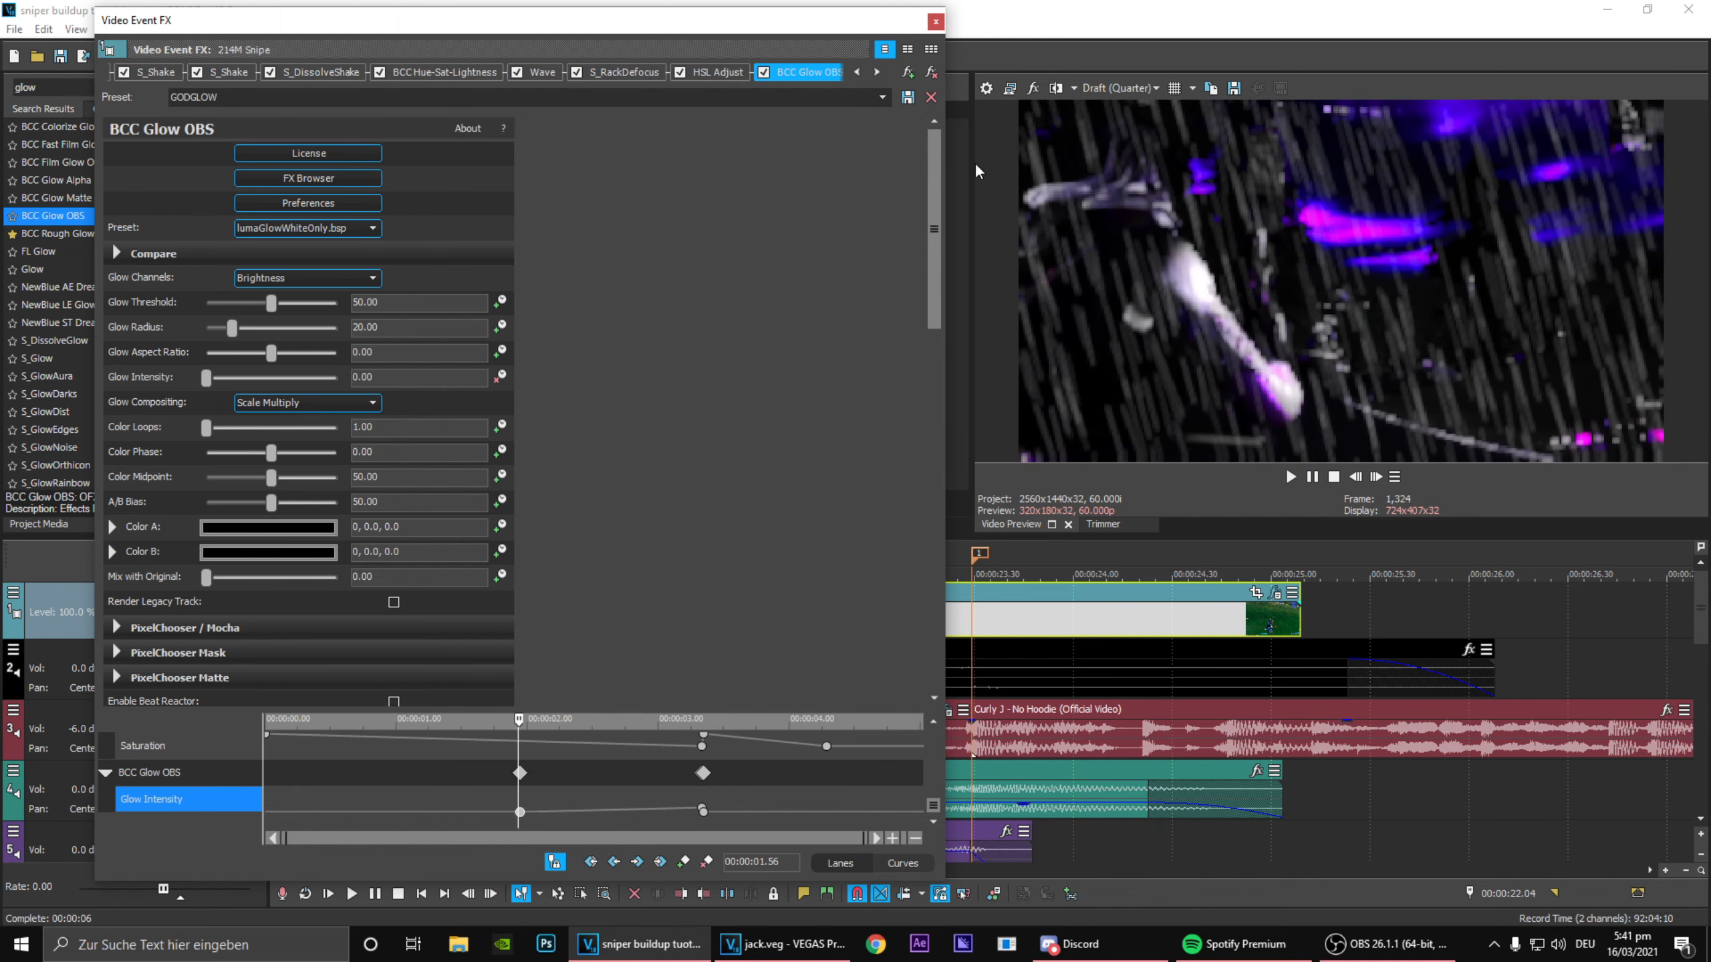
# Step: Search the video effects for pinch and add Pinch/Punch with the zoom1 preset to the 214M Snipe clip
pyautogui.click(84, 89)
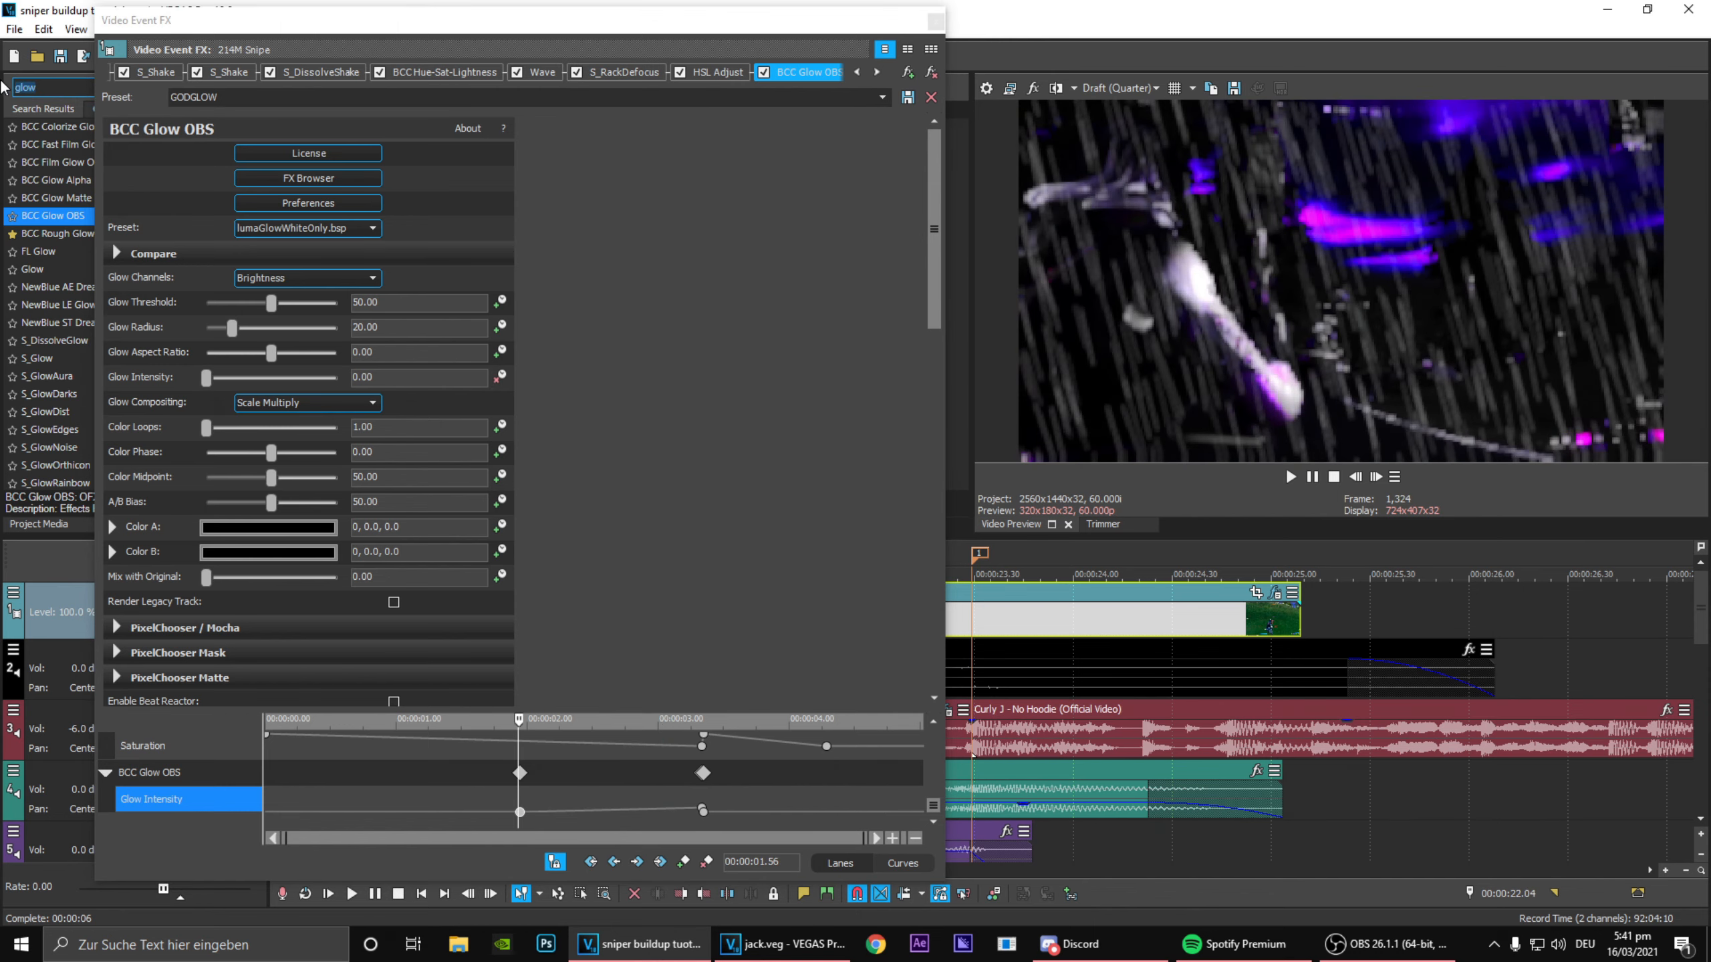
pyautogui.write('pinch')
pyautogui.moveTo(47, 126); pyautogui.dragTo(905, 566)
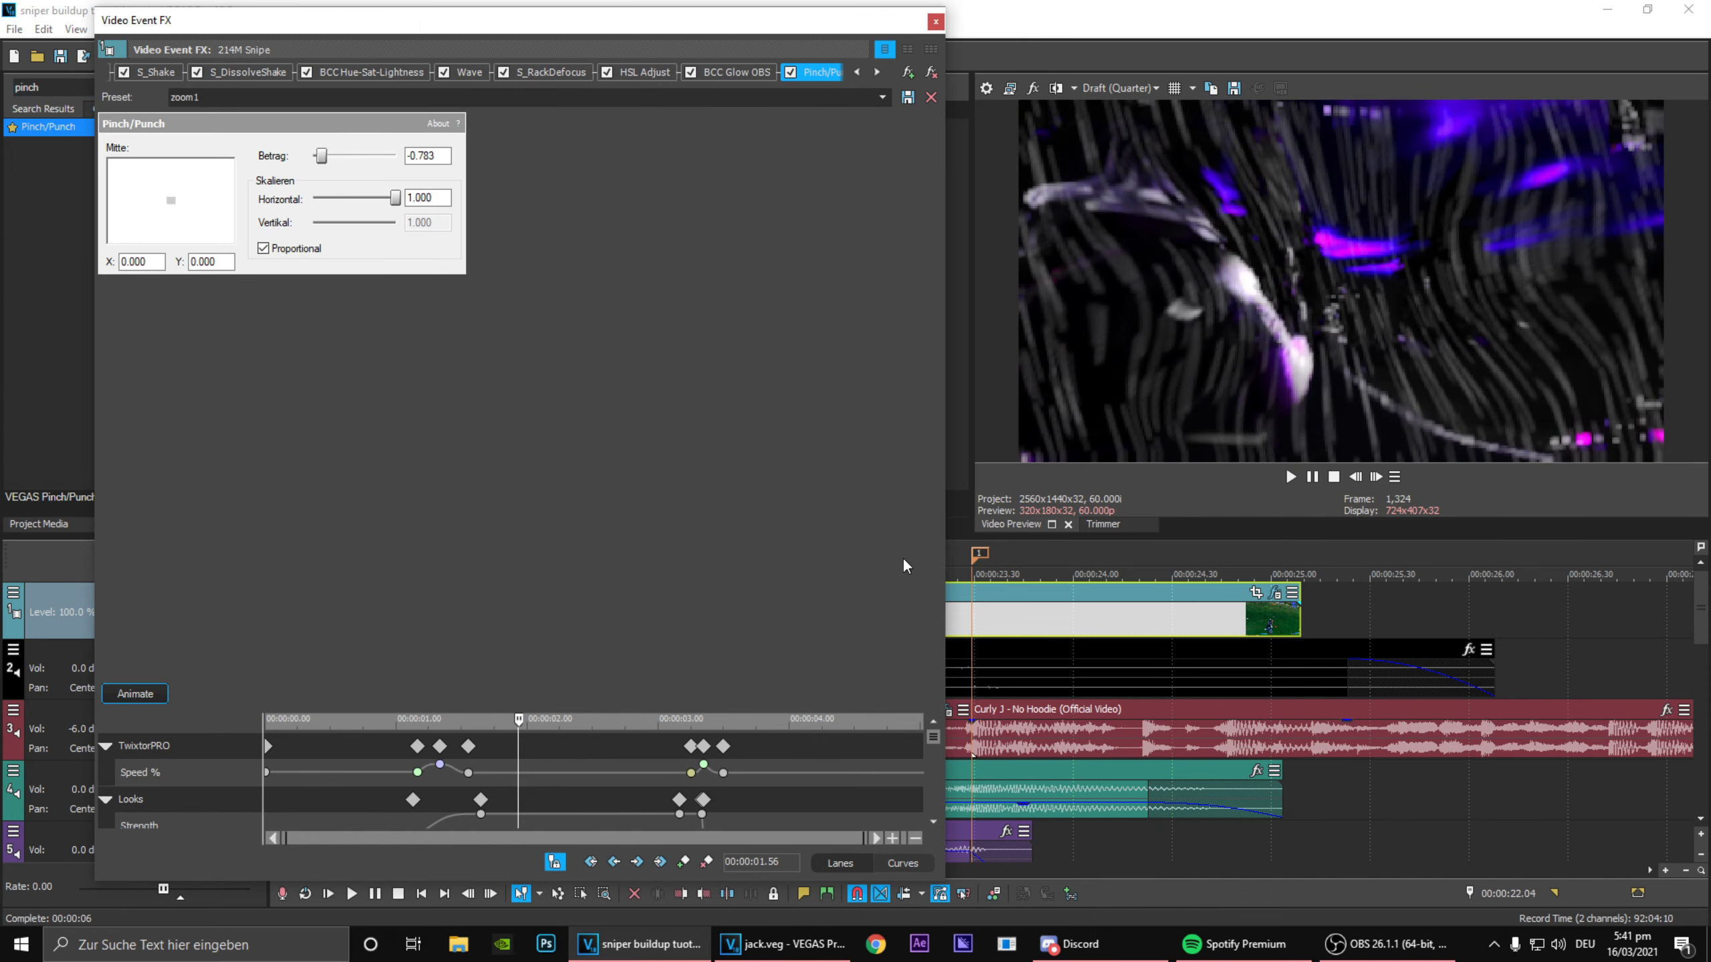
# Step: Turn on animation for the Pinch/Punch effect and add a keyframe at 00:00:03.21
pyautogui.click(126, 692)
pyautogui.scroll(-10, 943, 739)
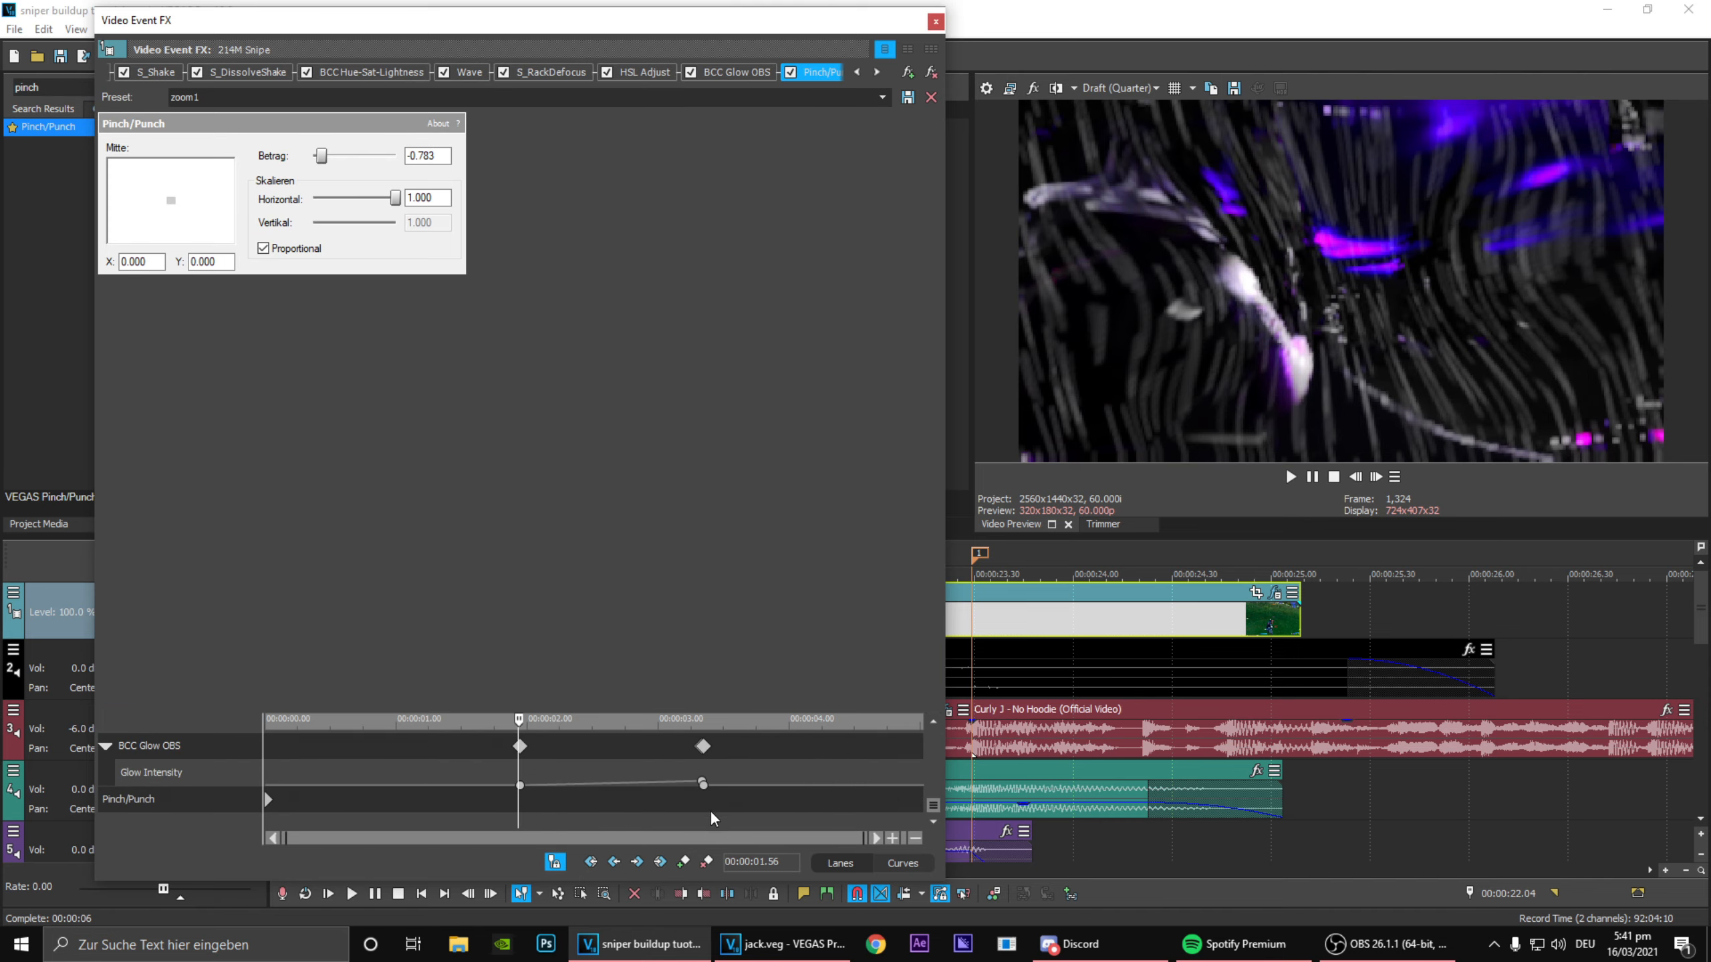
pyautogui.click(701, 809)
pyautogui.moveTo(705, 812); pyautogui.dragTo(708, 818)
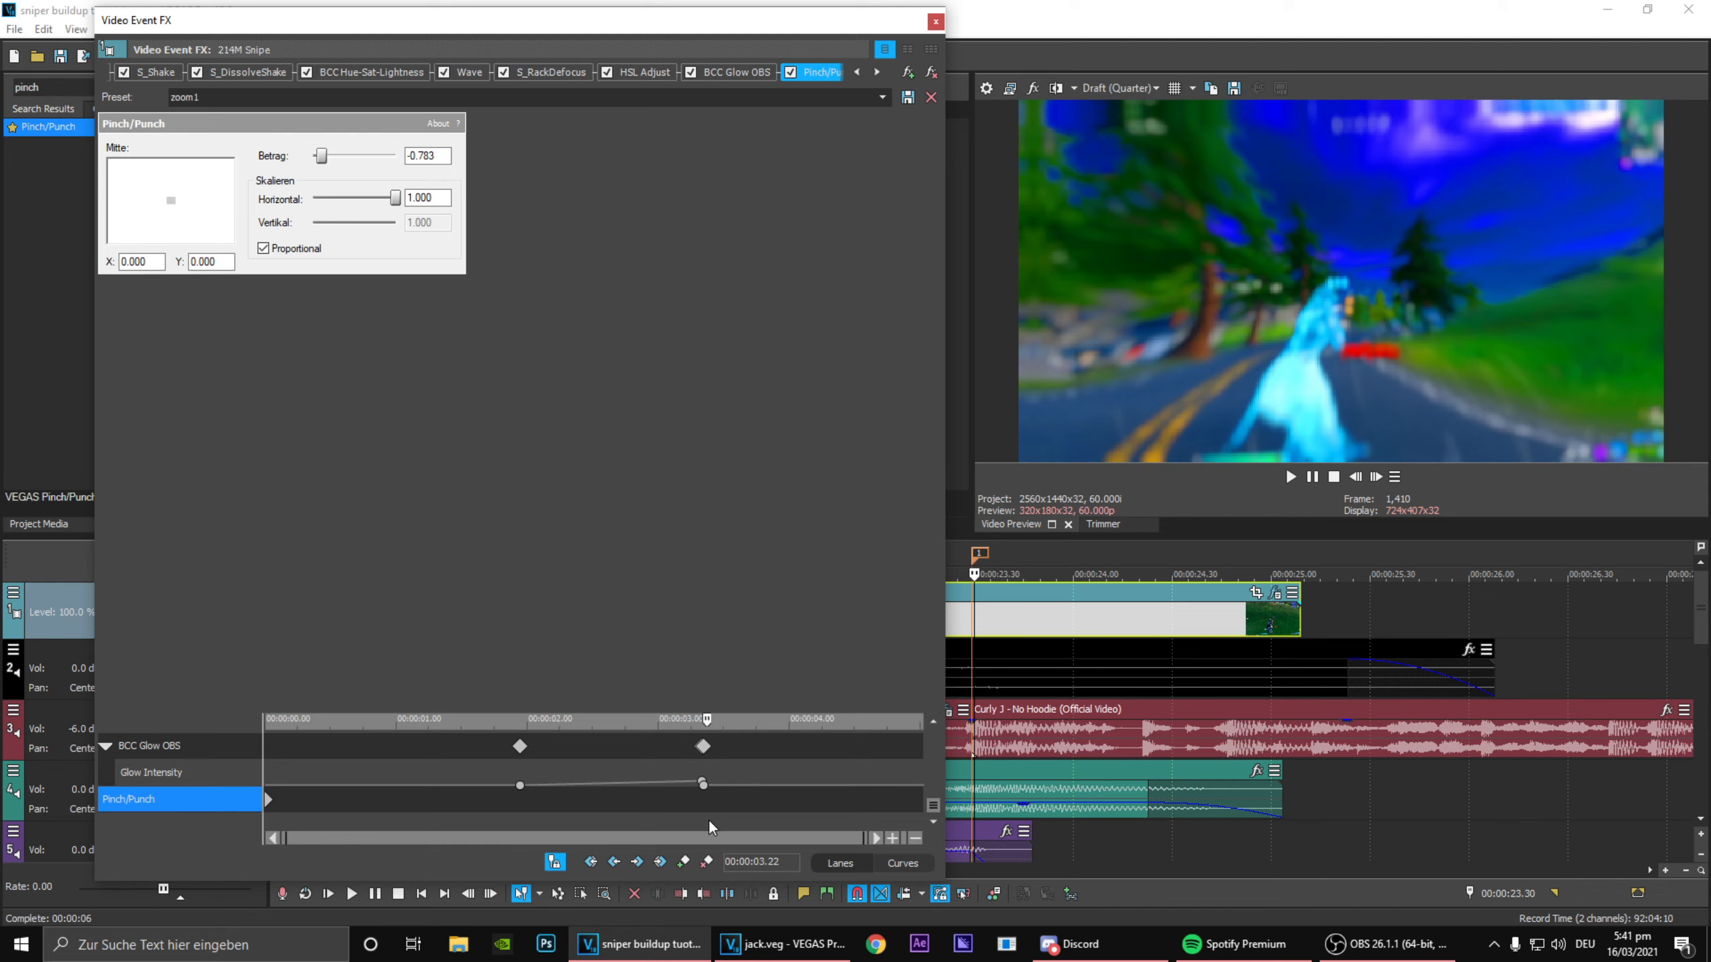
pyautogui.click(975, 553)
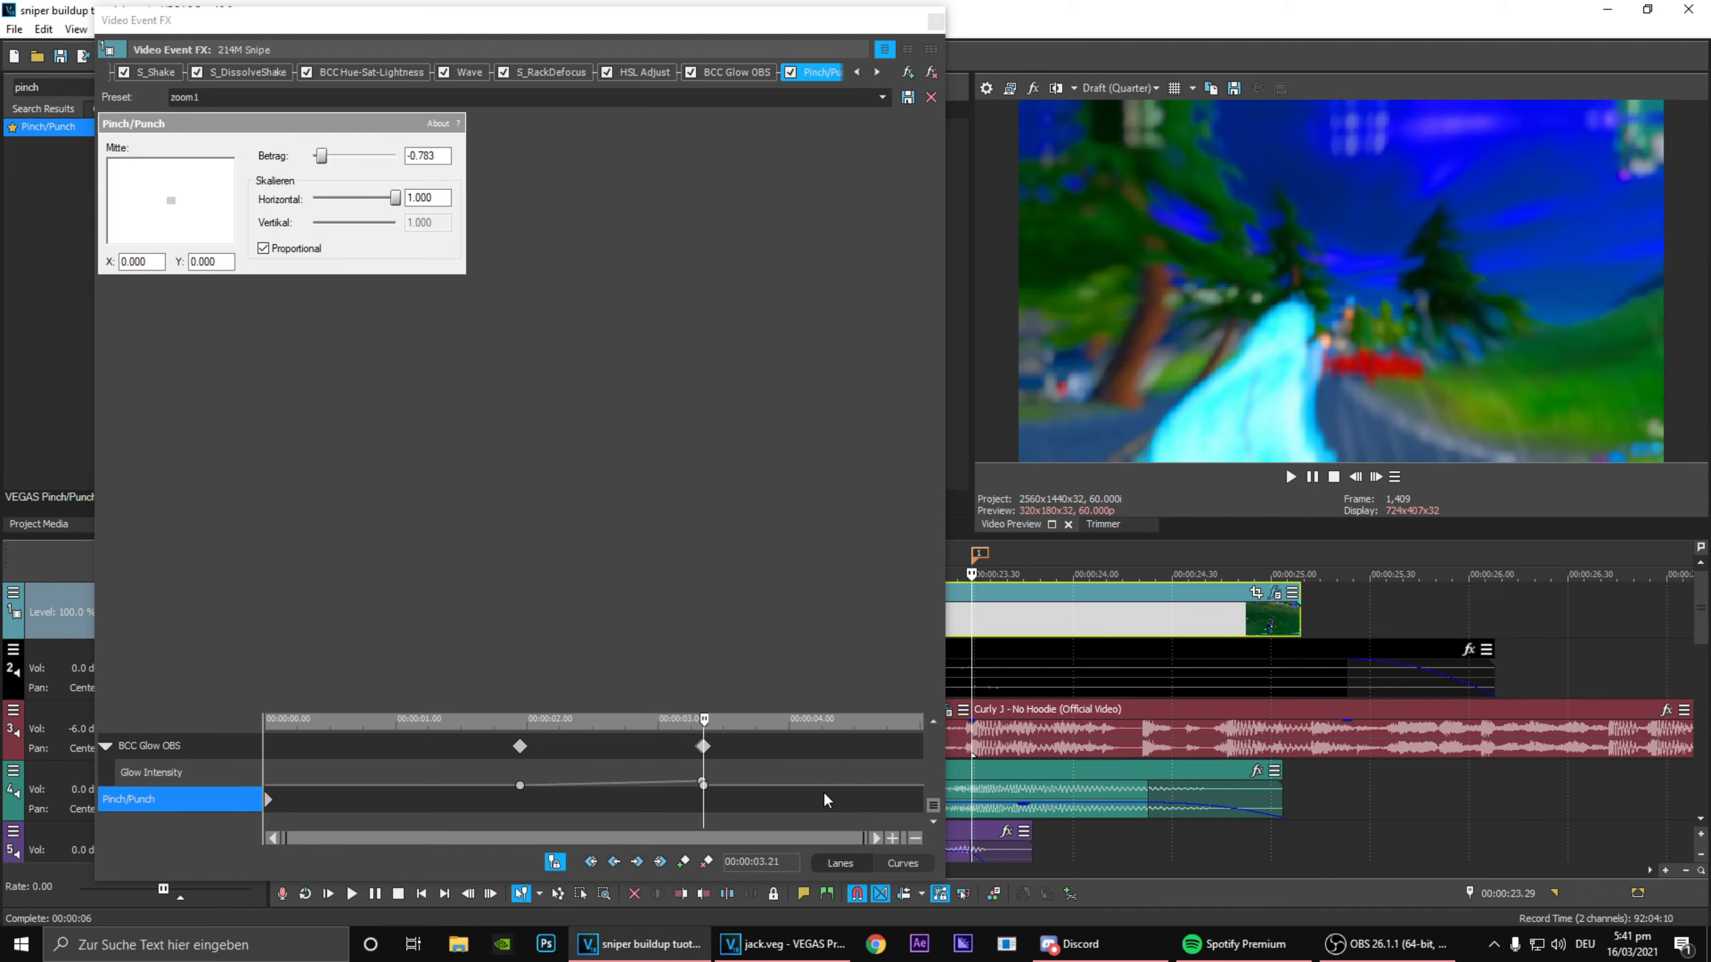
pyautogui.click(684, 862)
# Step: Move the first Pinch/Punch keyframe to 00:00:02.00 and change its interpolation type
pyautogui.scroll(5, 658, 794)
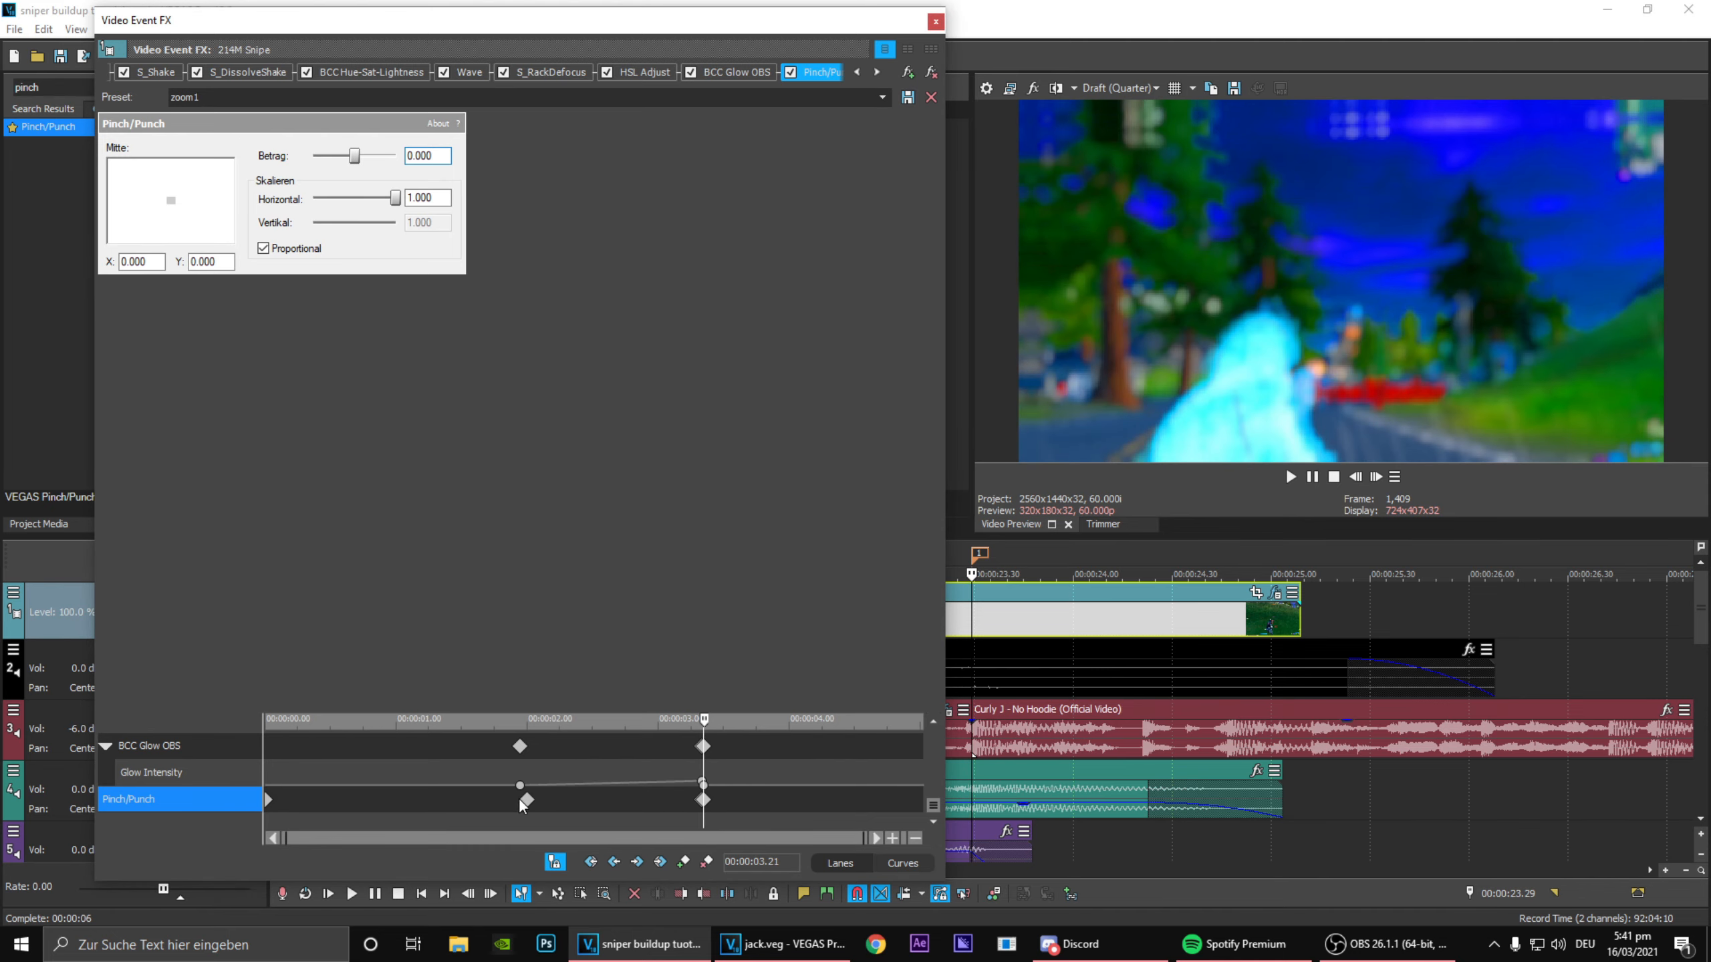
pyautogui.click(524, 801)
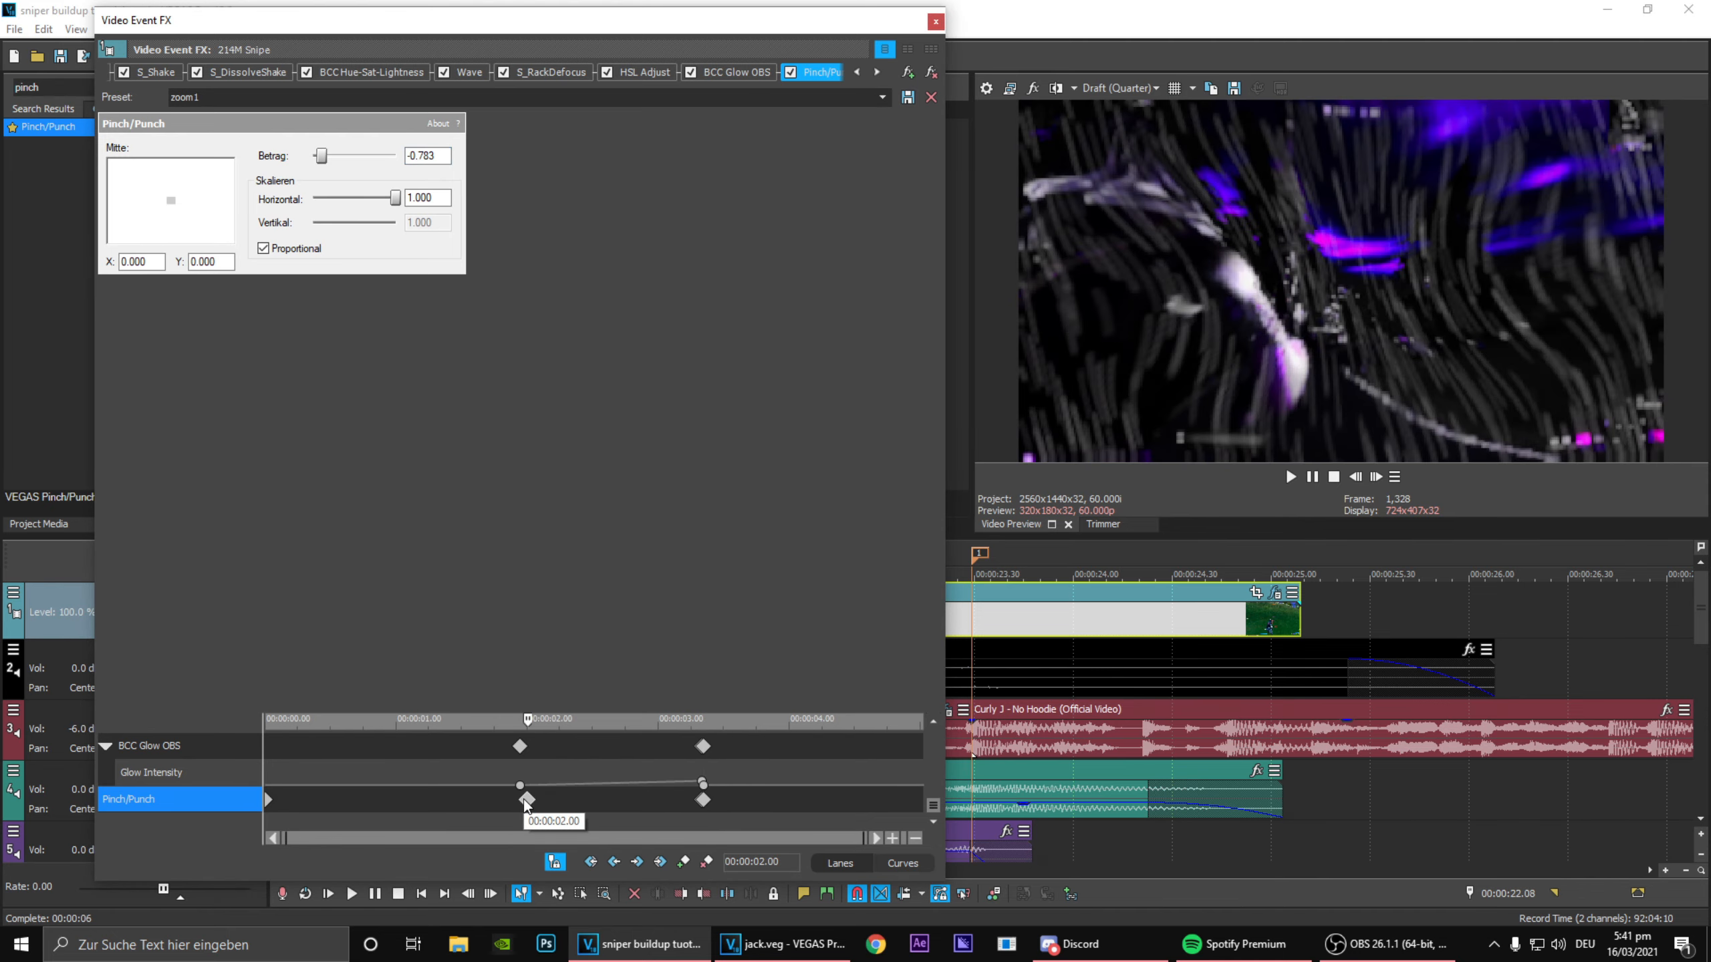
pyautogui.rightClick(524, 800)
pyautogui.click(577, 701)
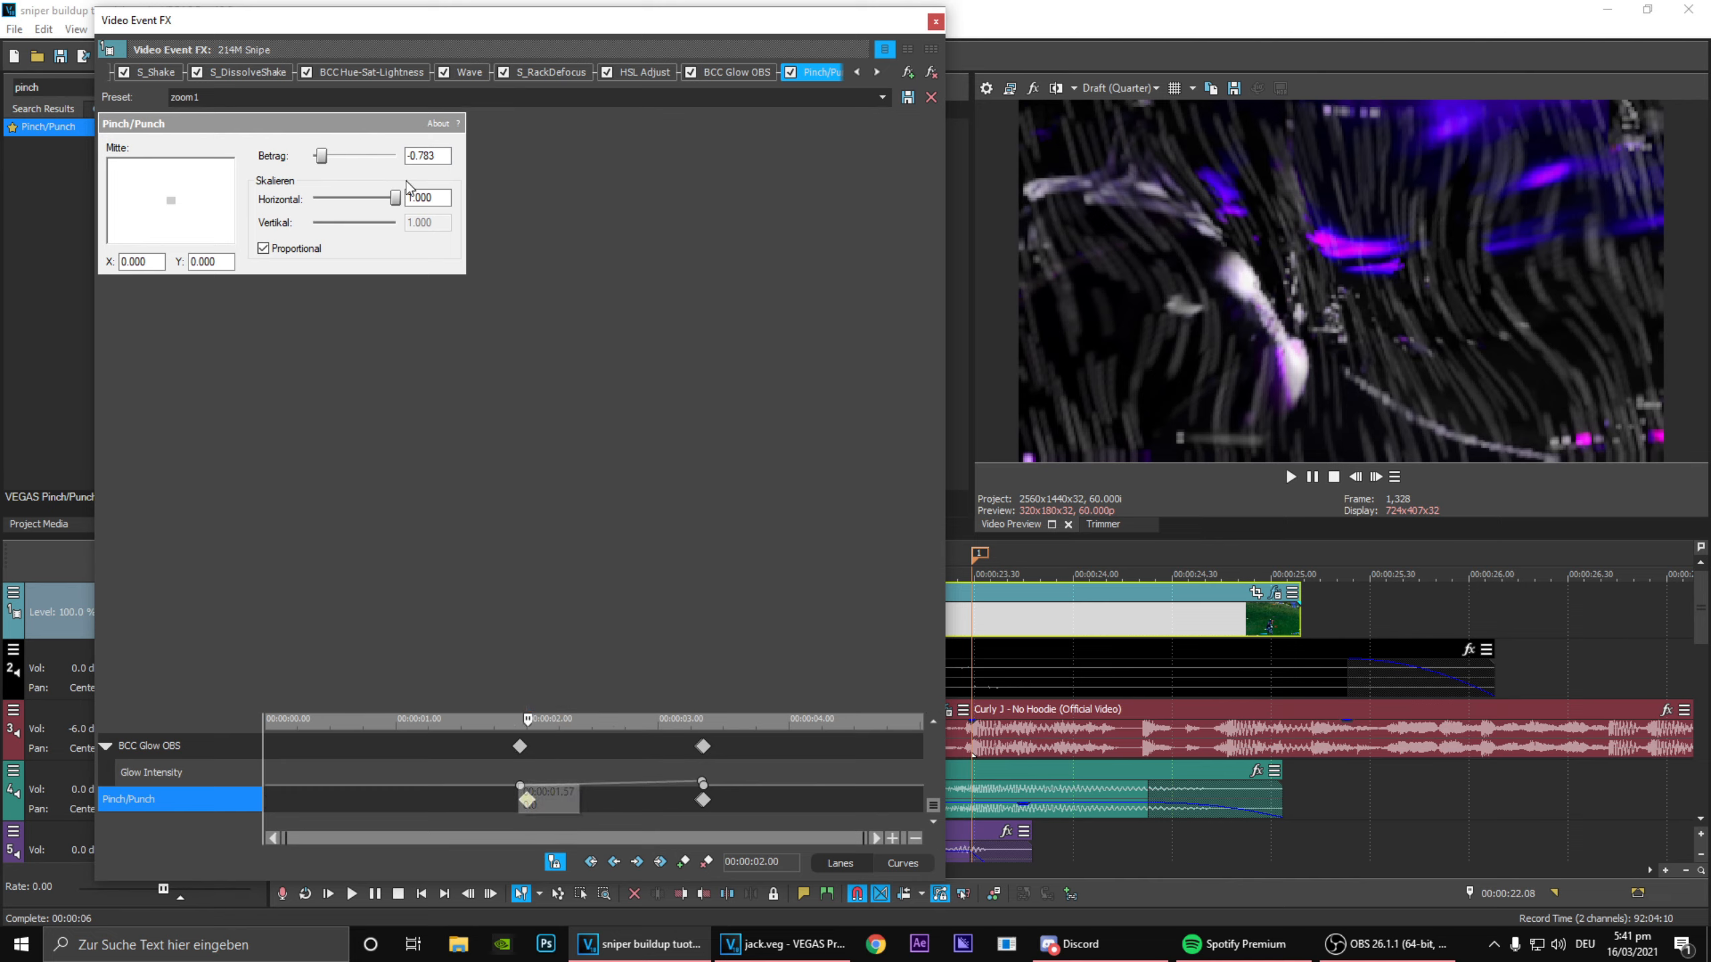
# Step: Set the Pinch/Punch Betrag to 0 at the 00:00:02.00 keyframe, then close the event effects window
pyautogui.moveTo(438, 155); pyautogui.dragTo(361, 153)
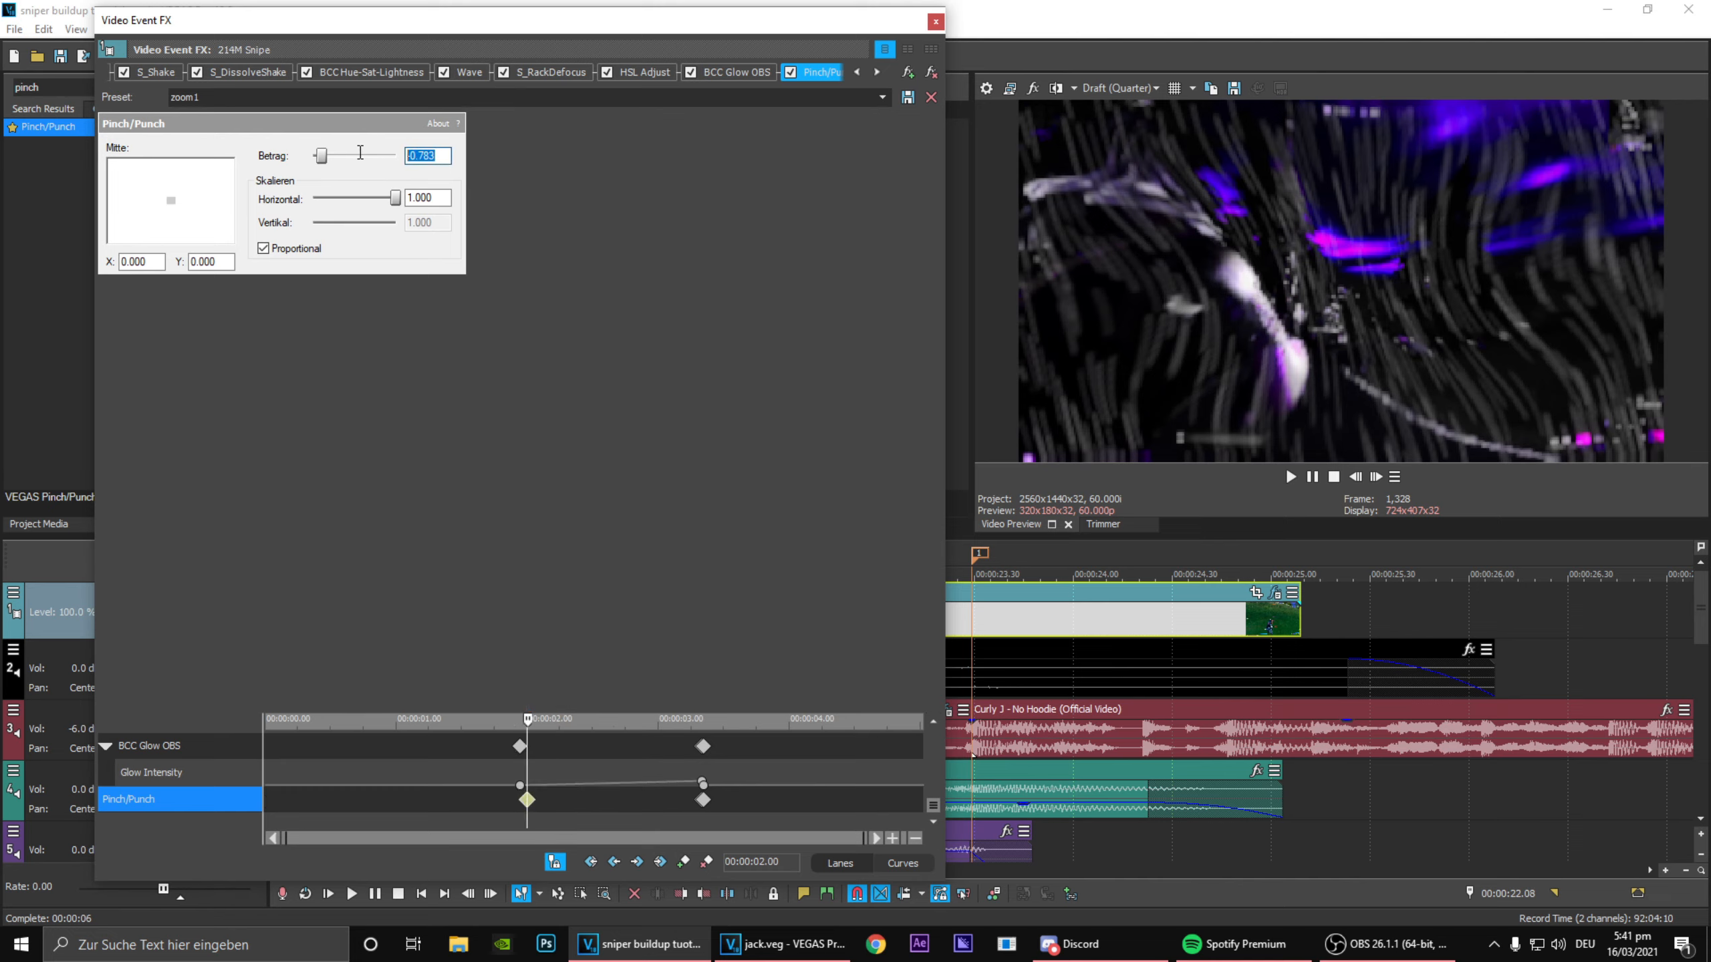
pyautogui.write('000')
pyautogui.press('Return')
pyautogui.moveTo(481, 794); pyautogui.dragTo(777, 904)
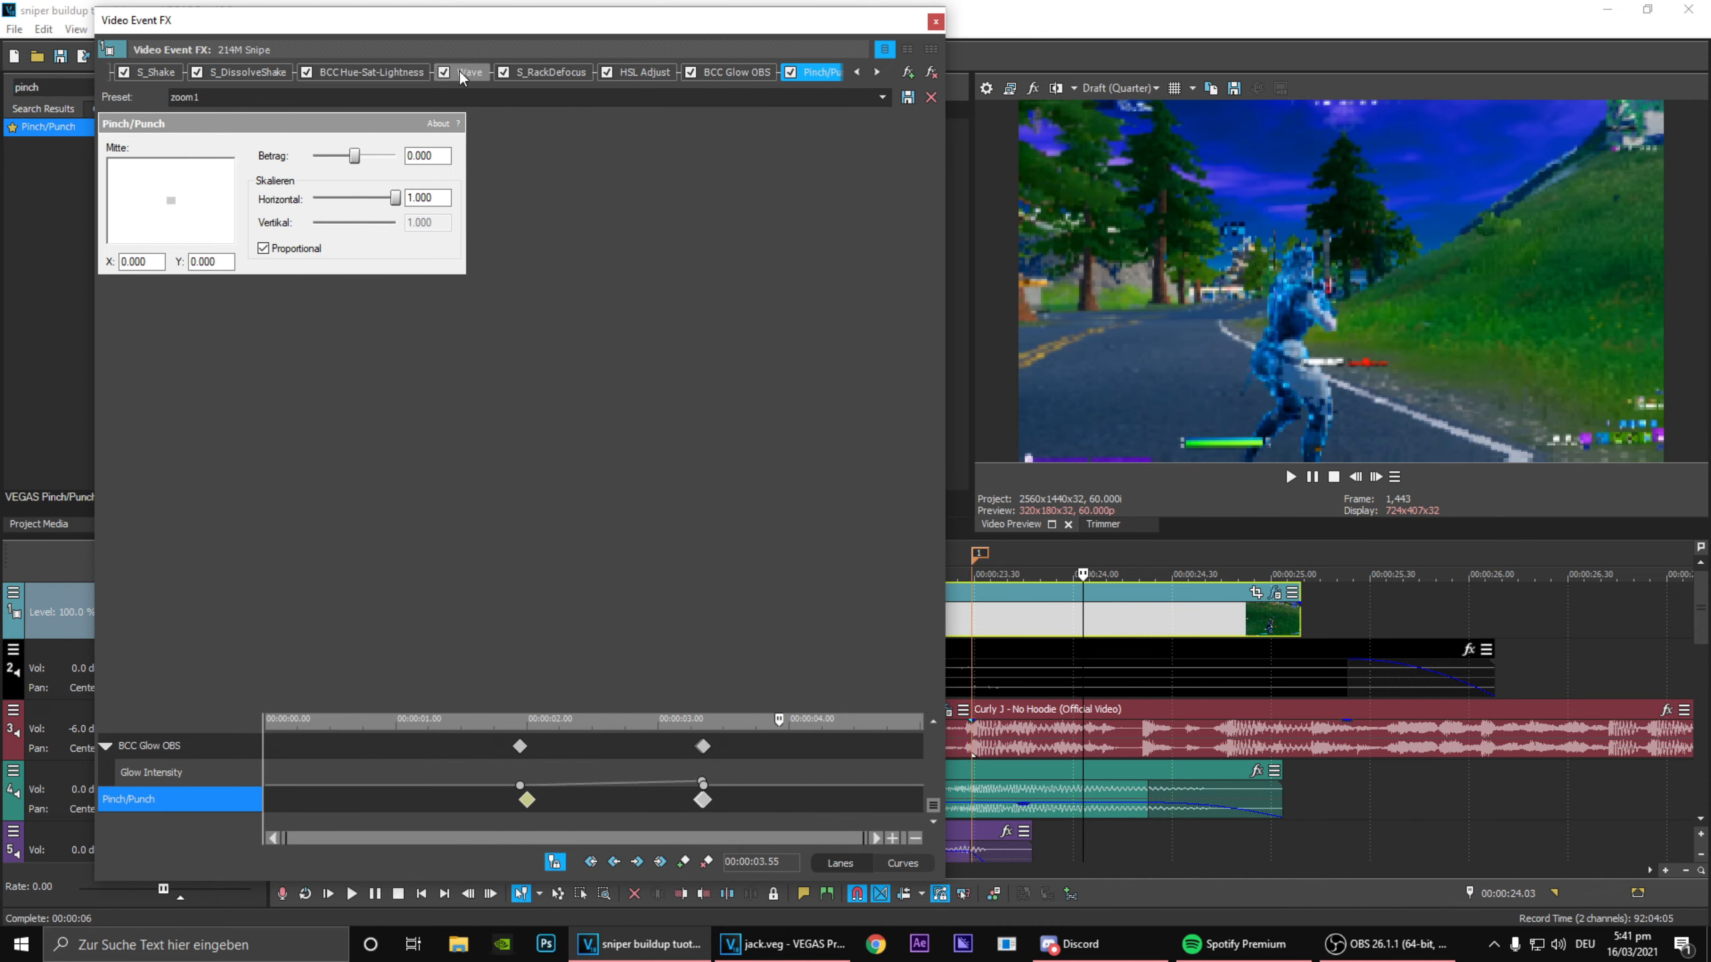
pyautogui.click(936, 22)
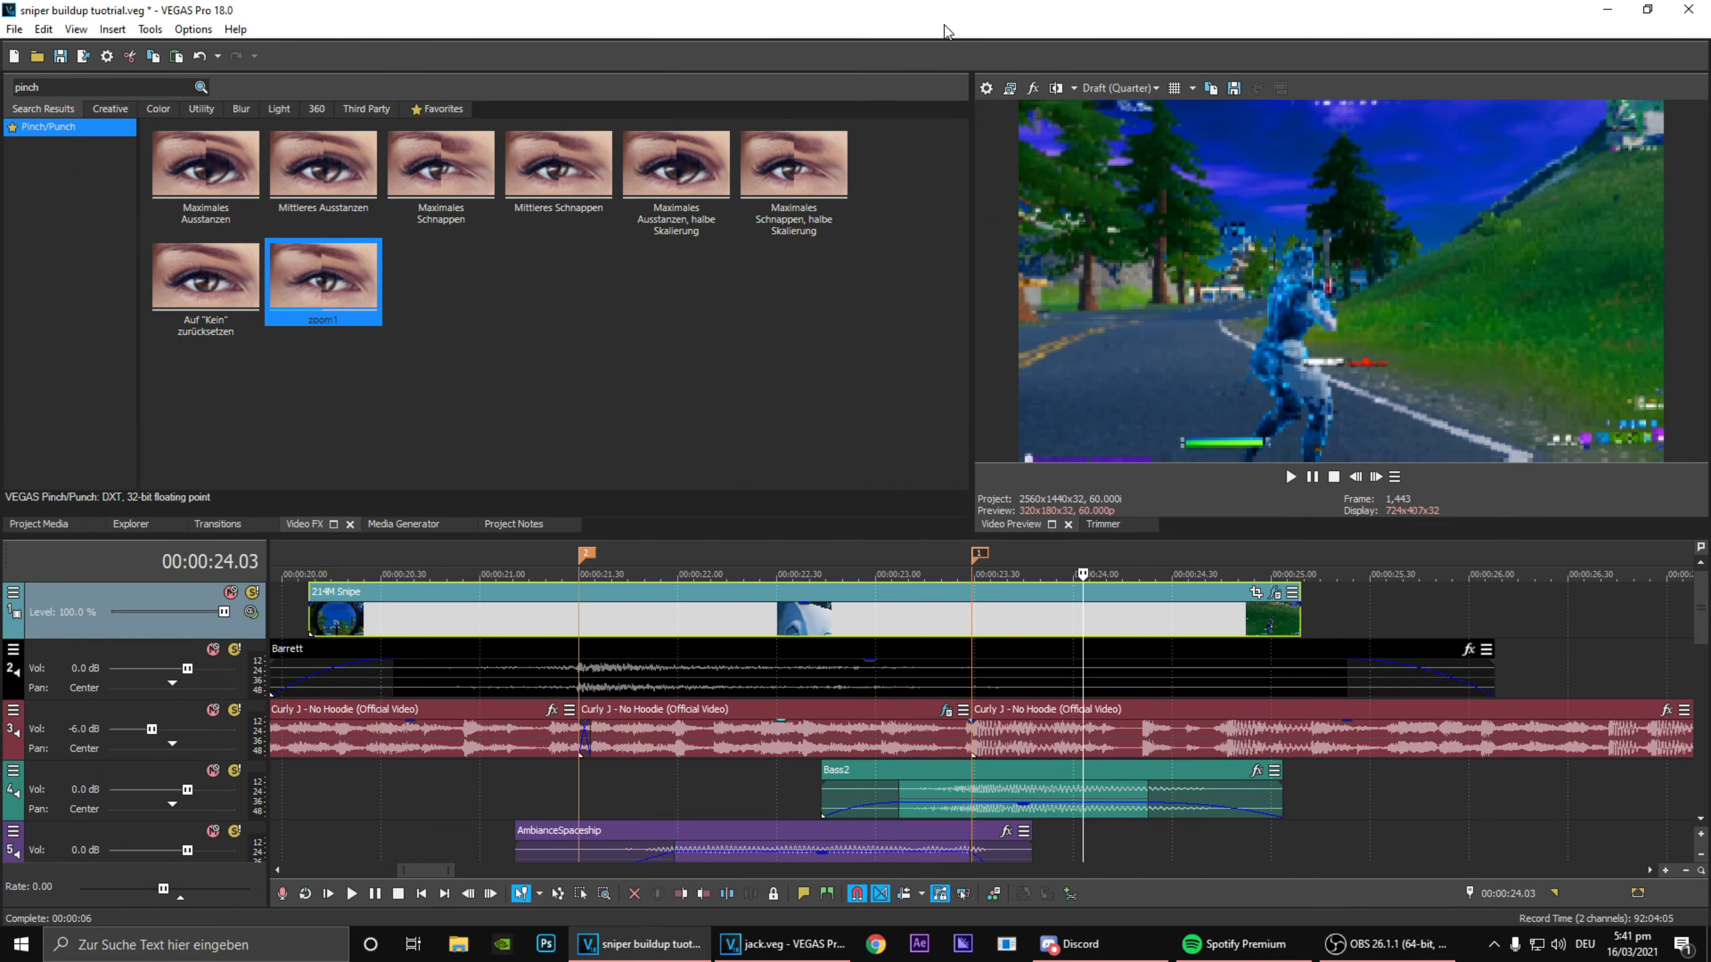